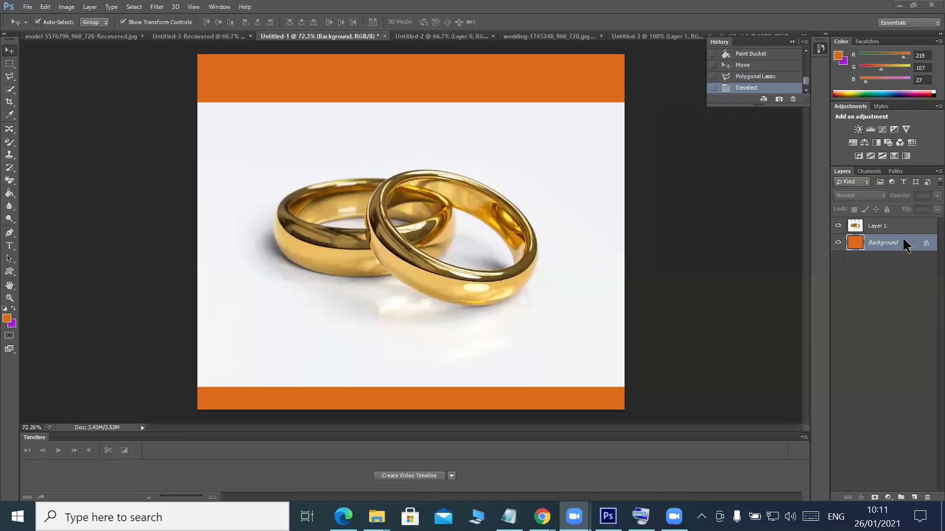
Start a new document and name it "weeding"
left_click(26, 7)
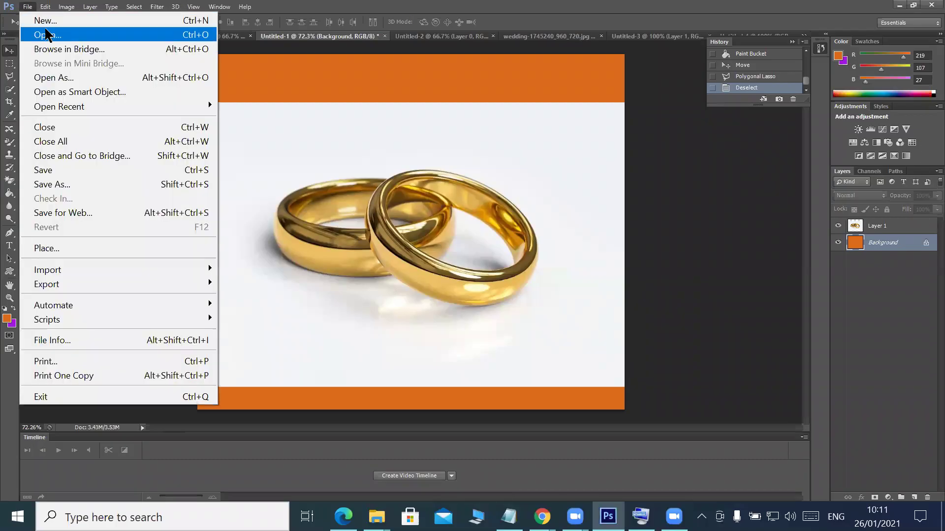
left_click(37, 20)
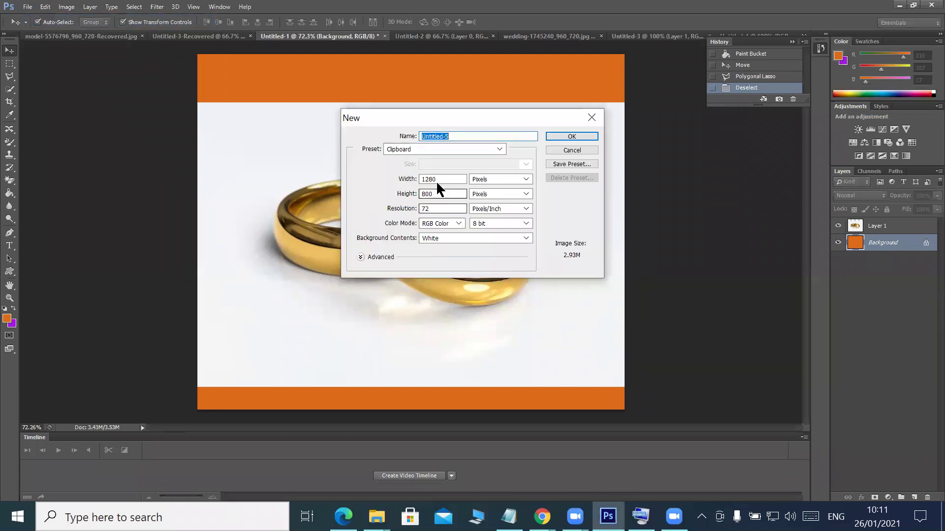
key("BackSpace")
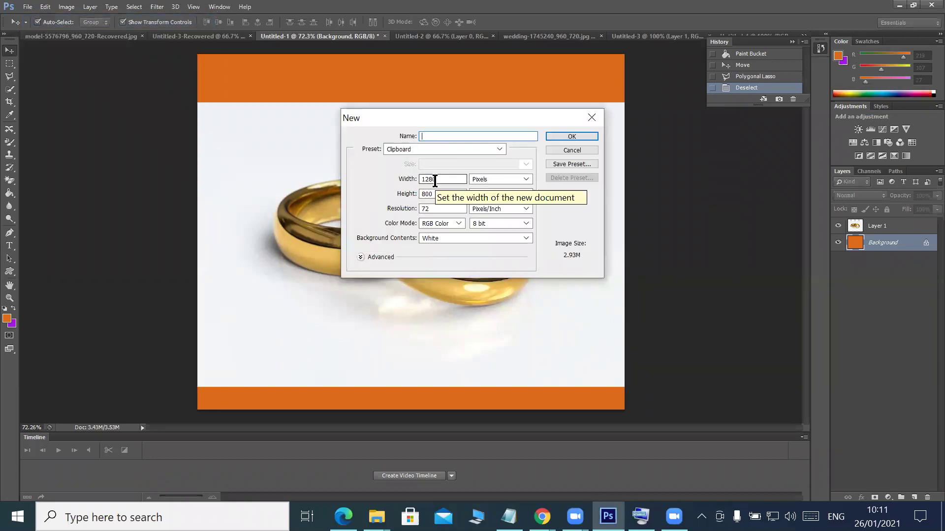
type("weeding")
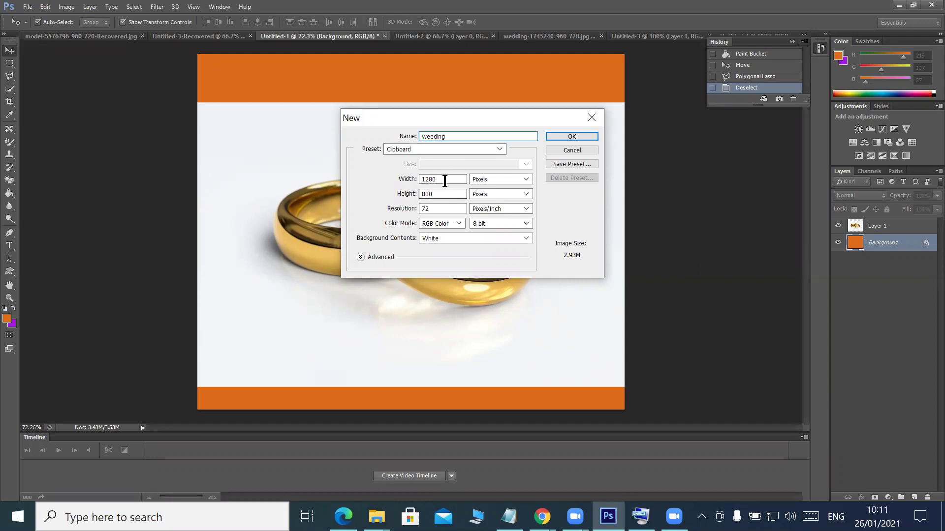
Set the new document's size to 6 inches wide and 4 inches high
left_click_drag(445, 179, 419, 176)
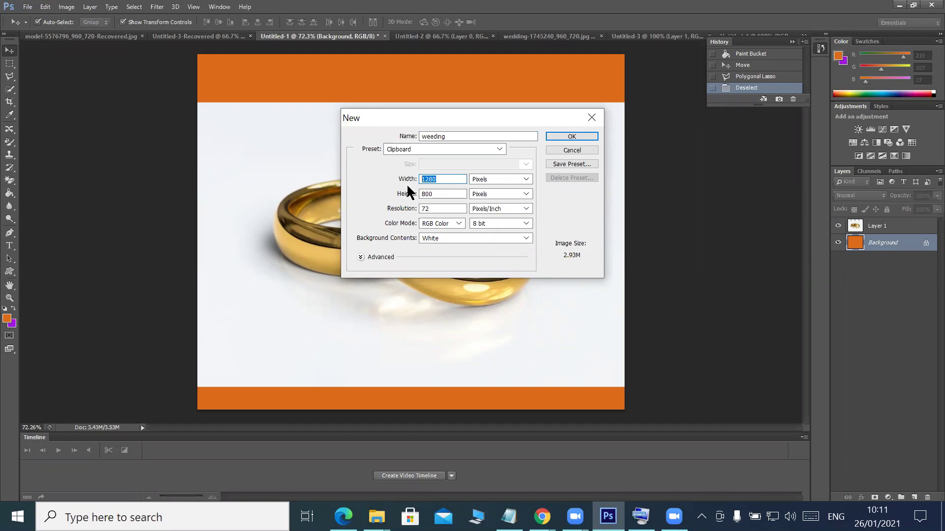
key("BackSpace")
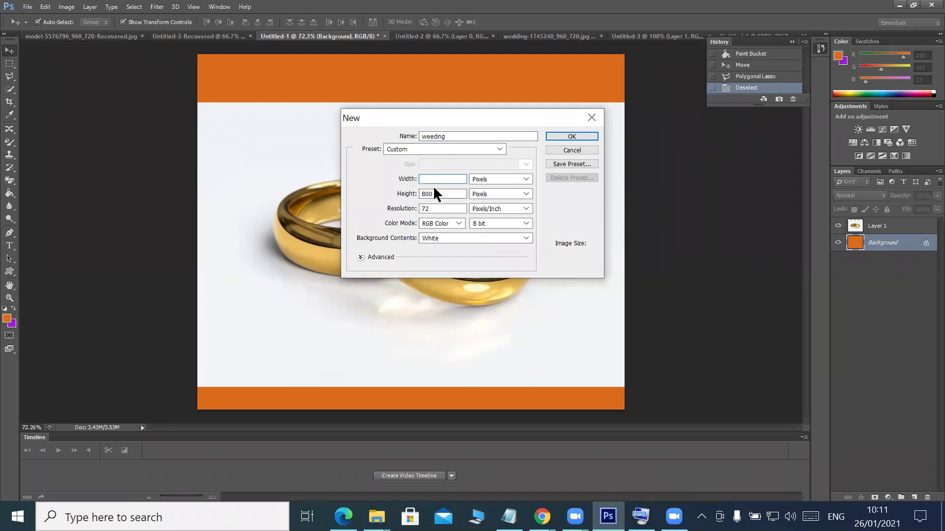
type("6")
key("BackSpace")
key("BackSpace")
key("BackSpace")
left_click(490, 179)
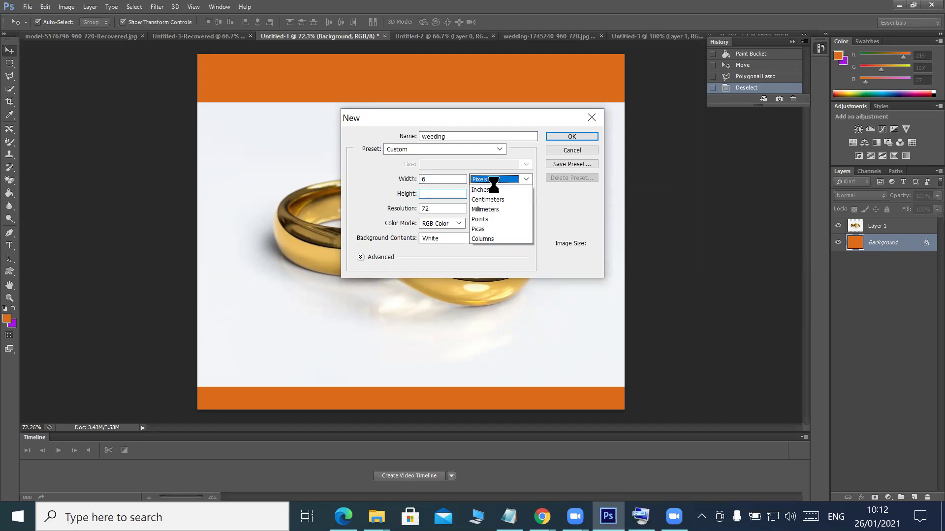
left_click(473, 198)
left_click(488, 177)
left_click(492, 199)
double_click(453, 179)
type("6")
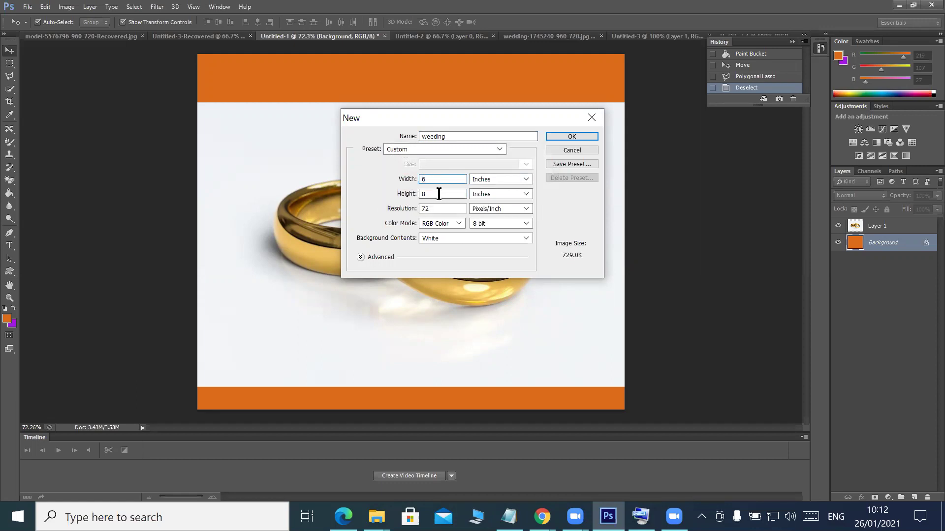
key("BackSpace")
type("4")
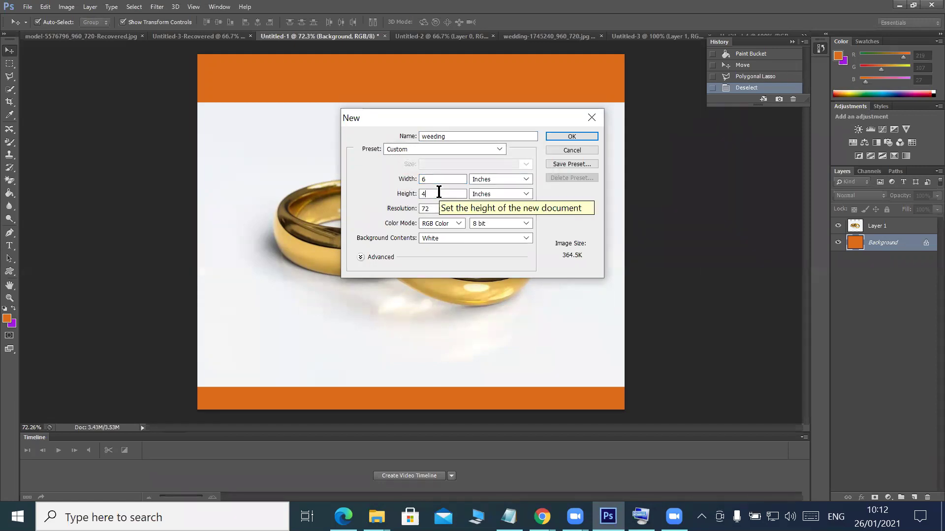
Set the resolution to 300 pixels/inch and create the document
left_click(449, 209)
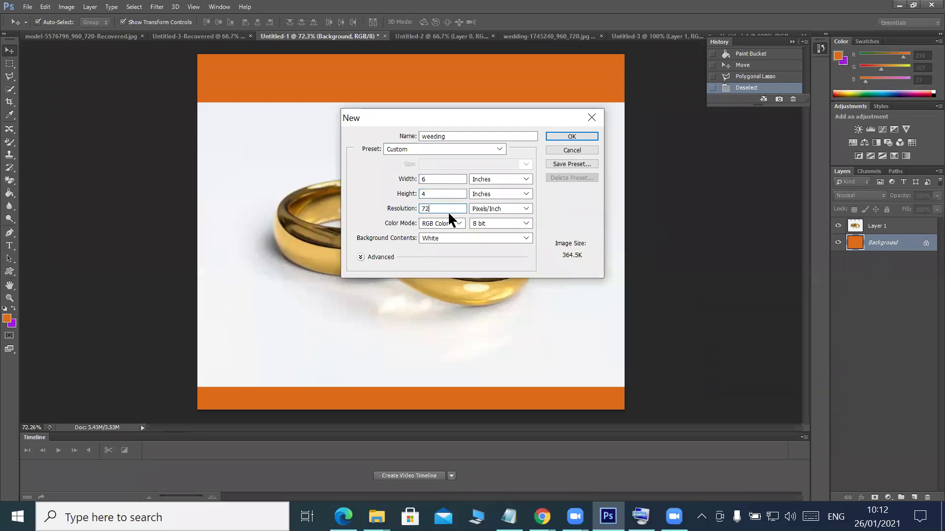
key("BackSpace")
key("BackSpace")
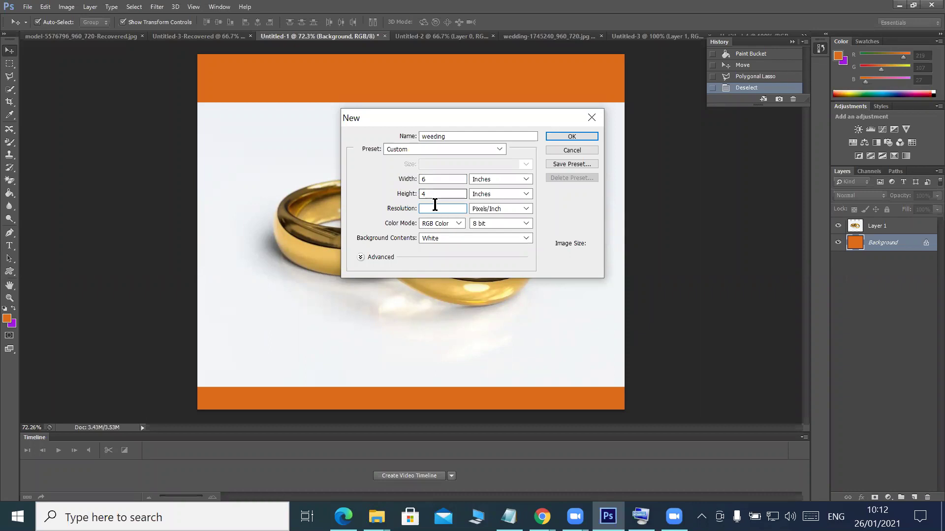
type("300")
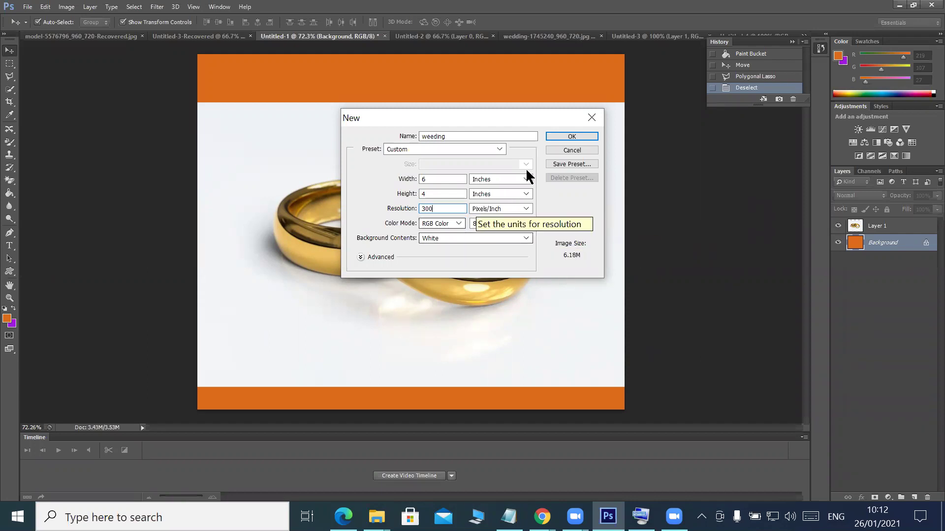
left_click(561, 137)
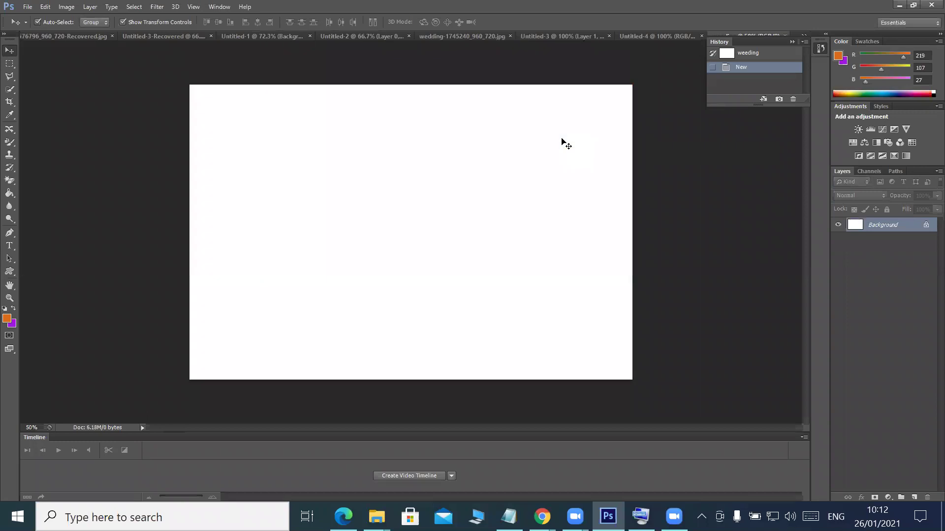
Move the History panel clear of the document tabs and close Untitled-4 without saving
scroll(447, 231, "up", 2)
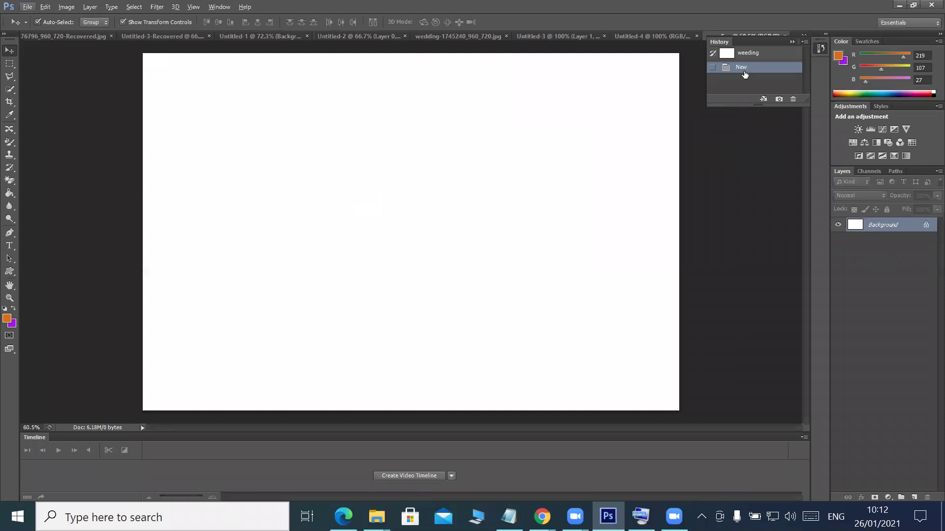
left_click_drag(770, 47, 708, 37)
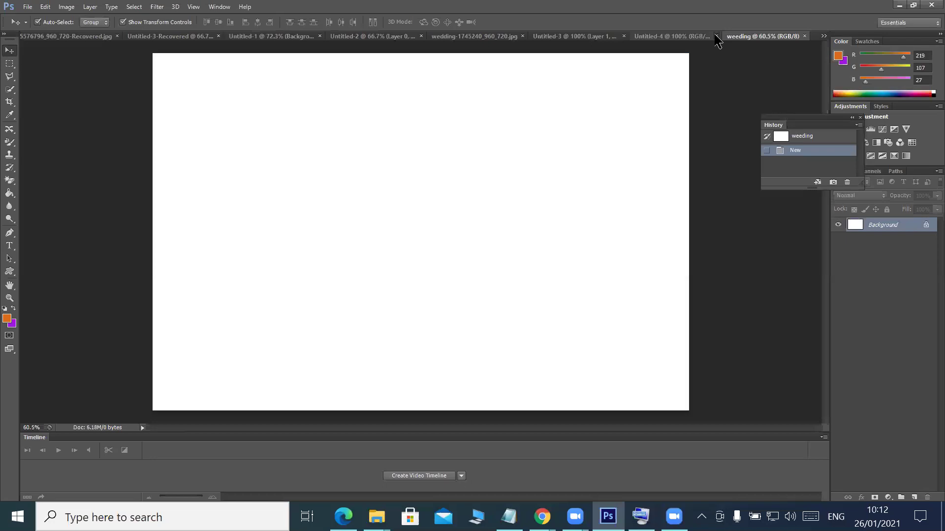
left_click(716, 36)
left_click(486, 197)
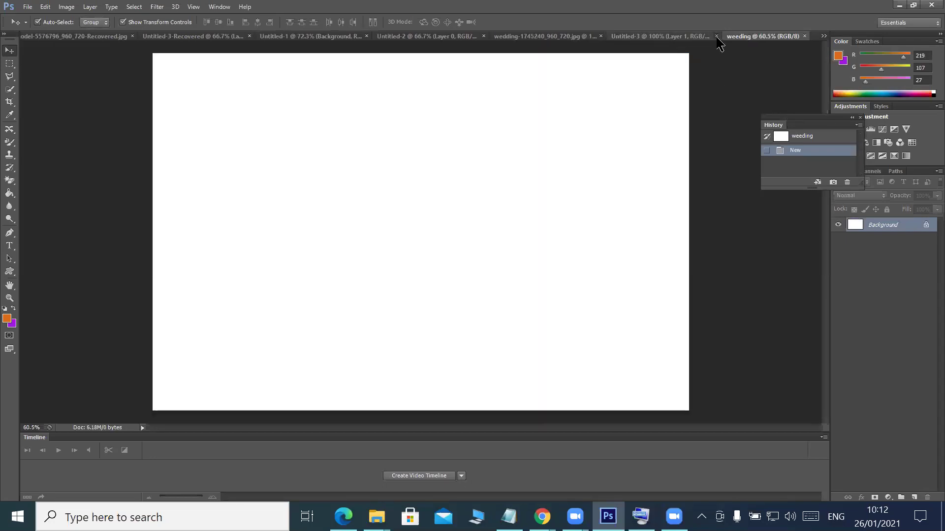
Close the Untitled-3 and wedding-1745240_960_720.jpg documents without saving their changes
left_click(716, 36)
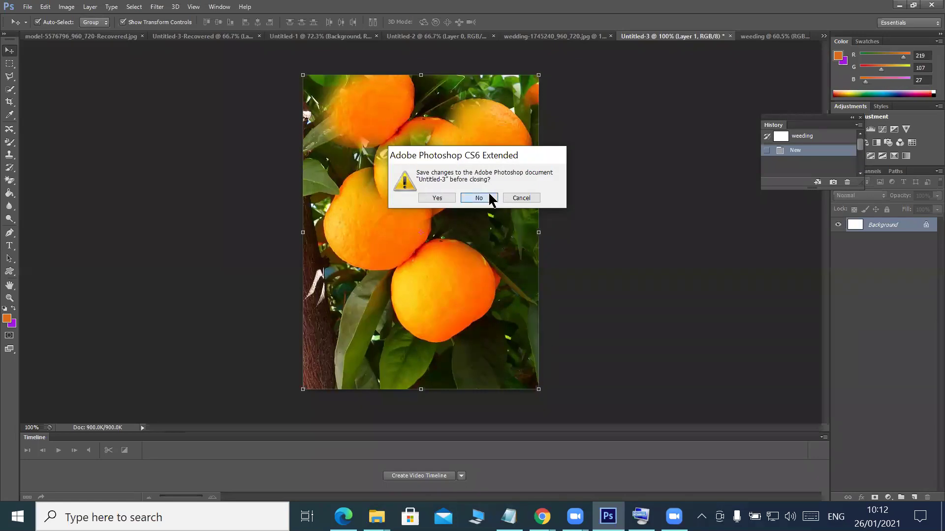
left_click(478, 198)
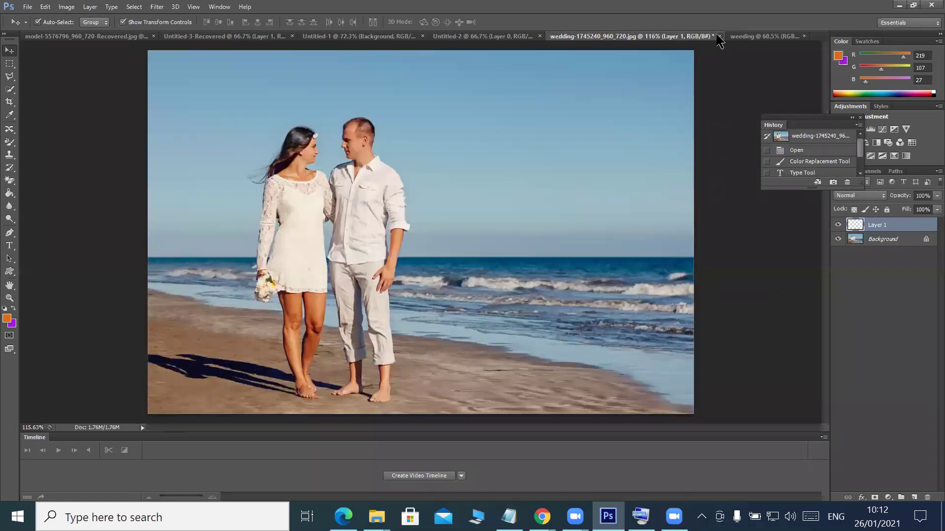
left_click(719, 36)
left_click(479, 197)
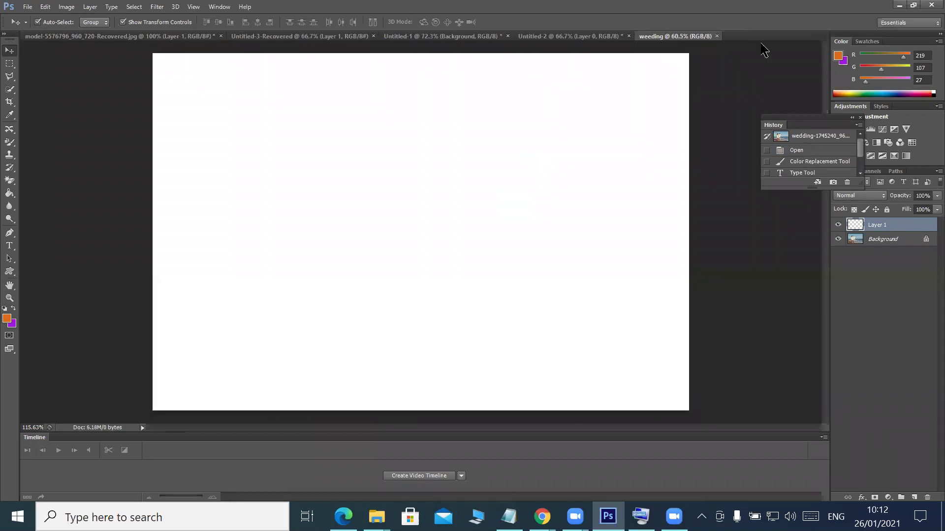
Close the Untitled-2 and Untitled-1 documents, discarding their changes
left_click(628, 37)
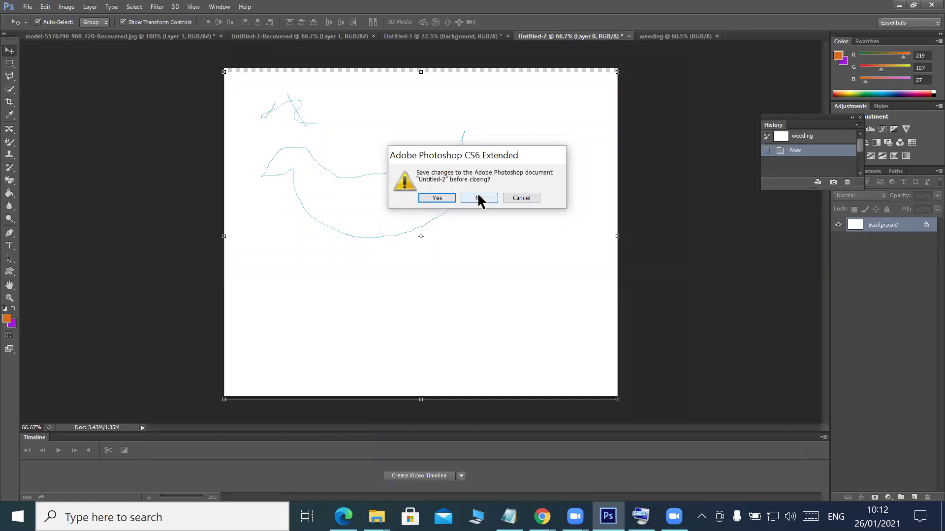
left_click(479, 198)
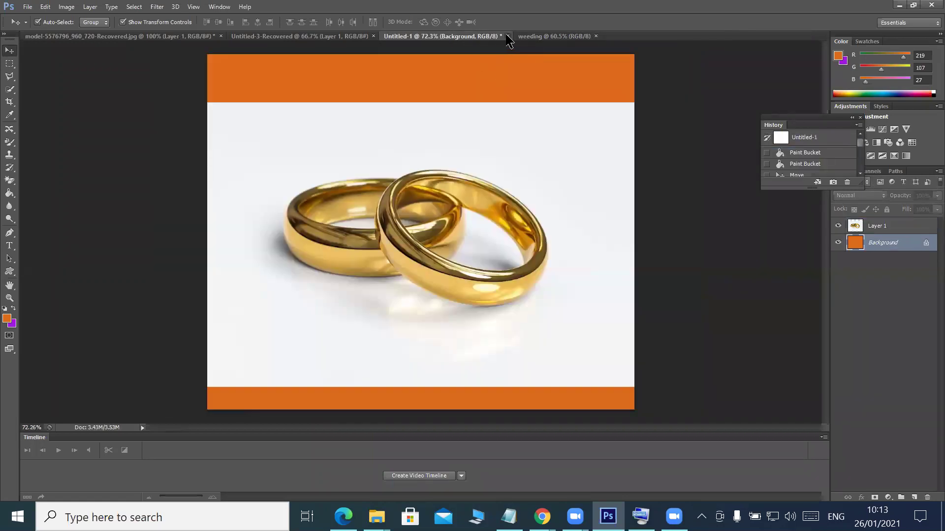
left_click(508, 36)
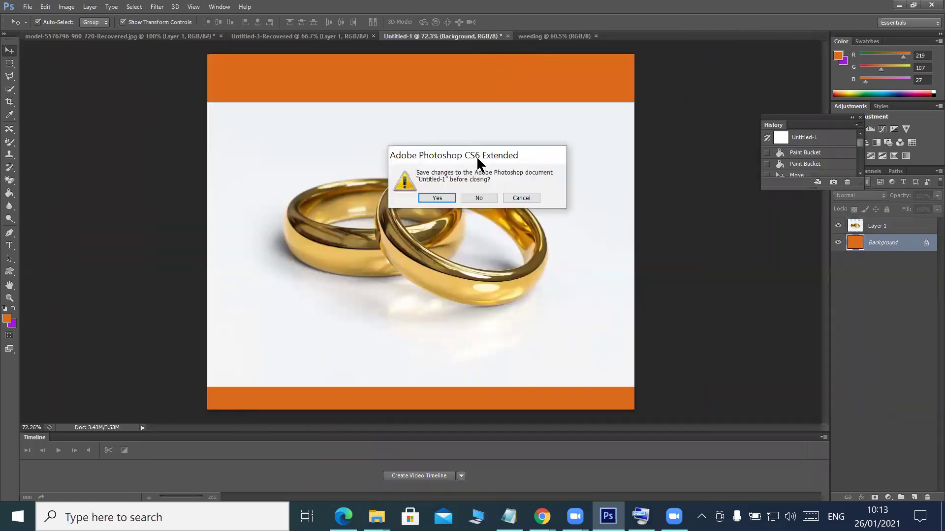
left_click(478, 198)
Close Untitled-3-Recovered and the model-5576796_960_720-Recovered.jpg portrait without saving, leaving only the weeding document open
left_click(340, 39)
left_click(373, 36)
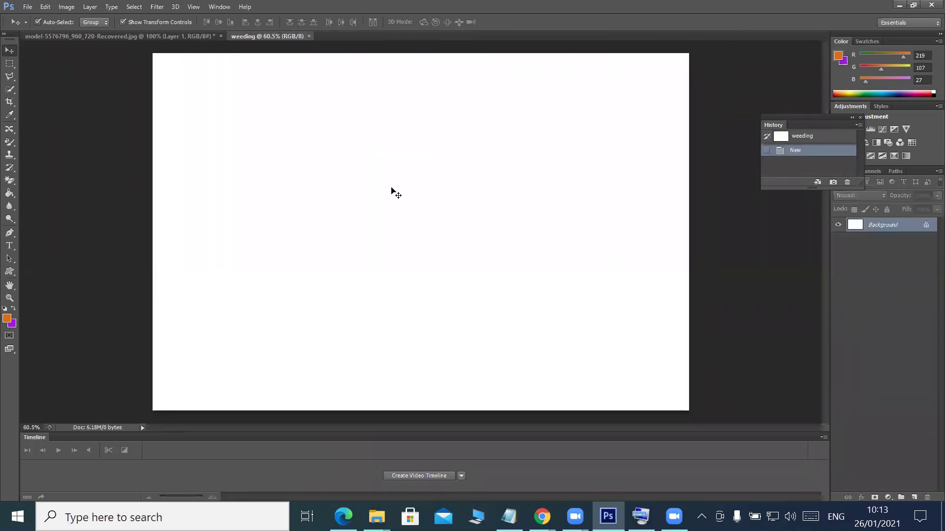
left_click(201, 38)
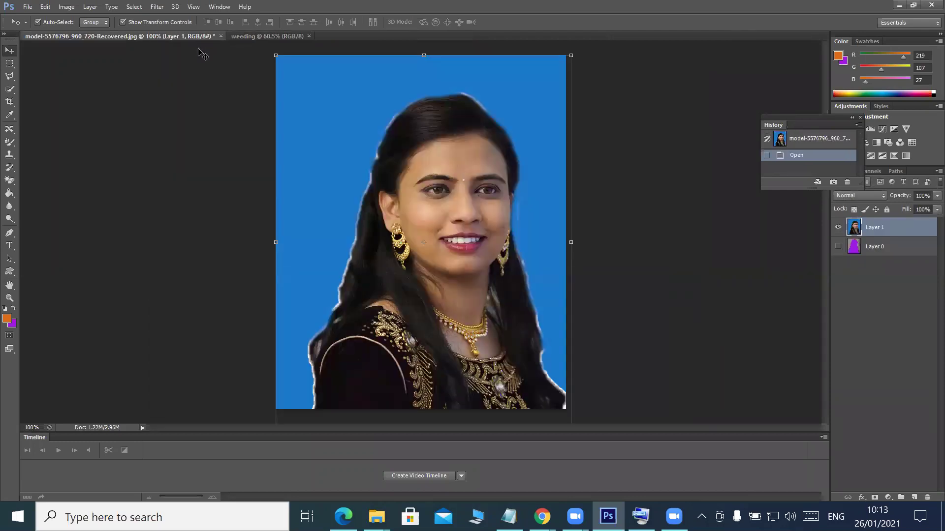
left_click(221, 37)
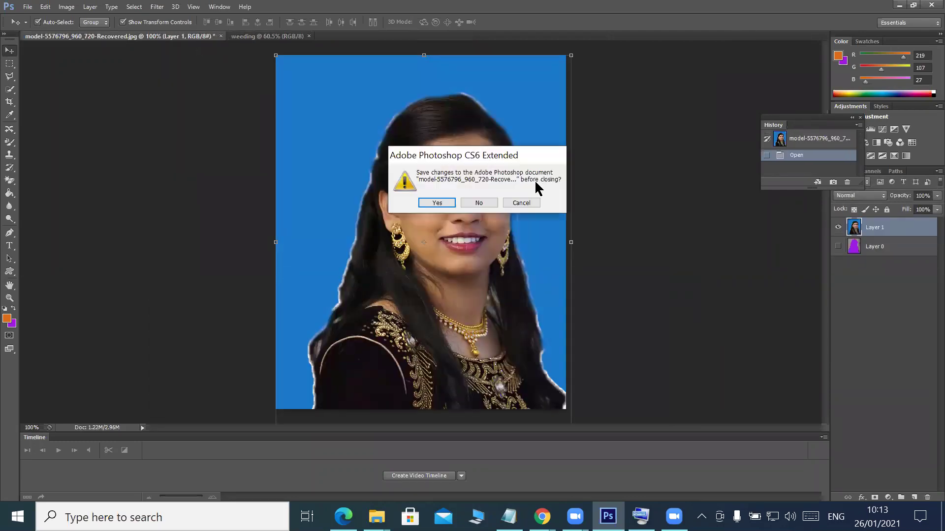
left_click(482, 203)
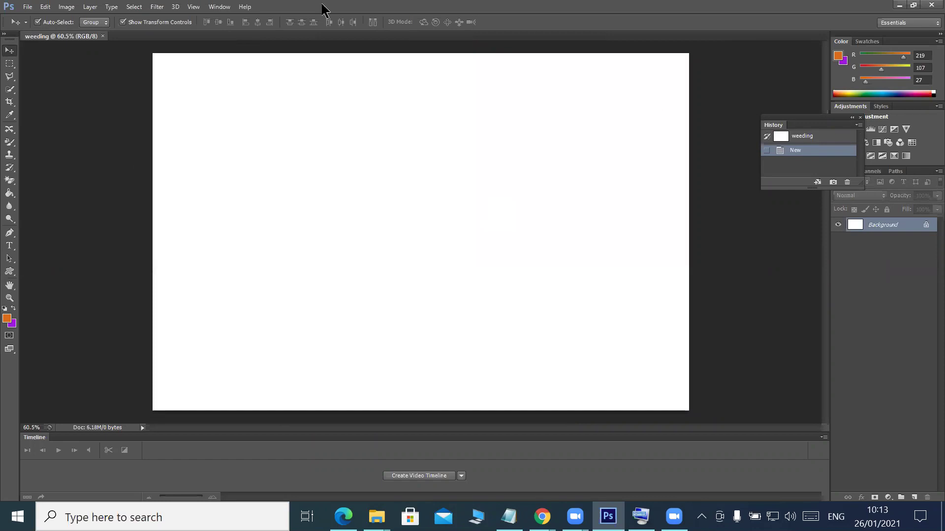
Create a second white document from the Clipboard preset, 1280 by 800 pixels at 72 pixels/inch, and compare it with the weeding document
left_click(28, 6)
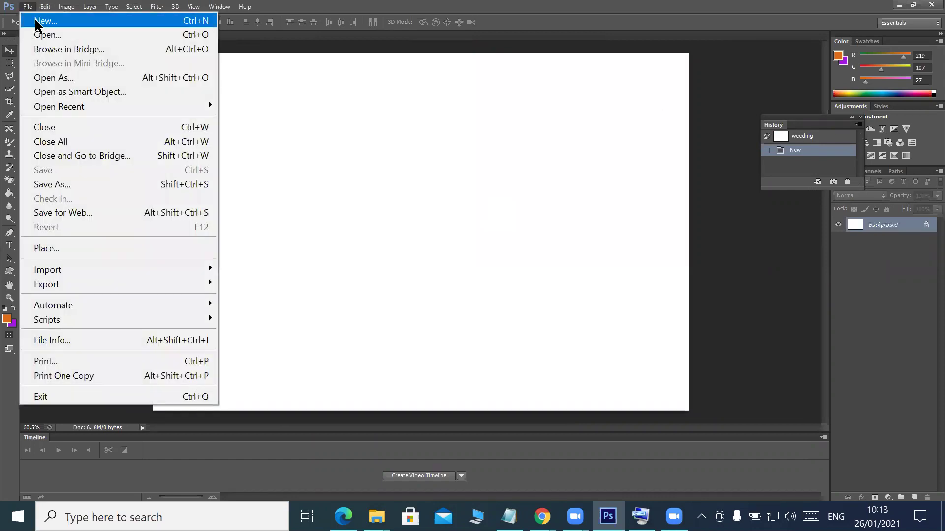
left_click(37, 22)
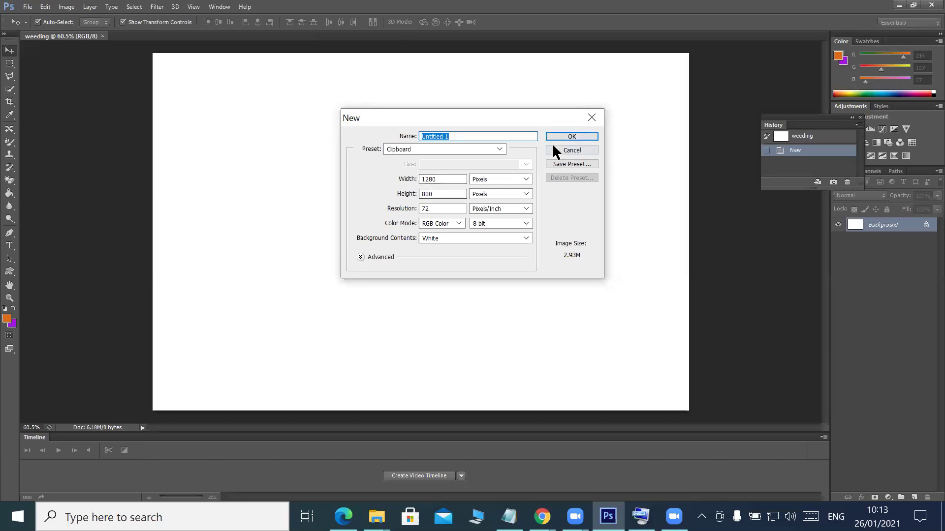
left_click(570, 138)
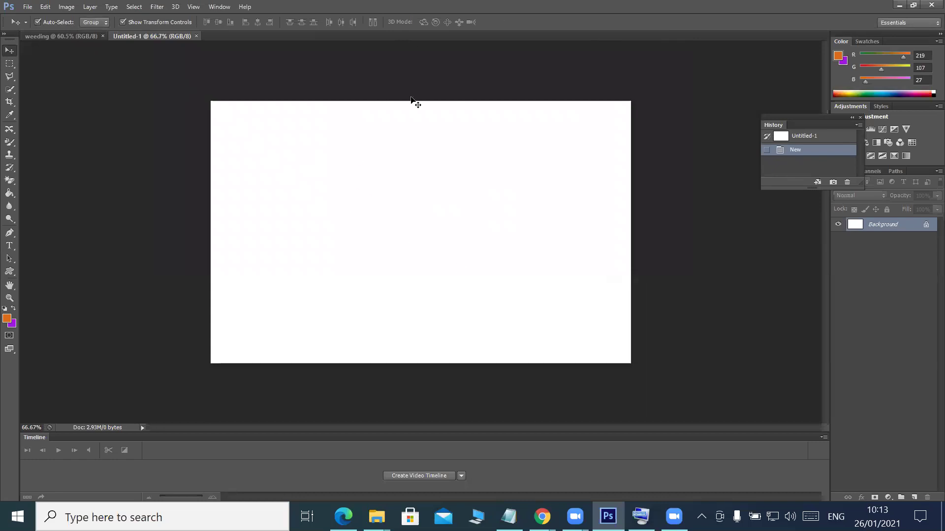
left_click(82, 37)
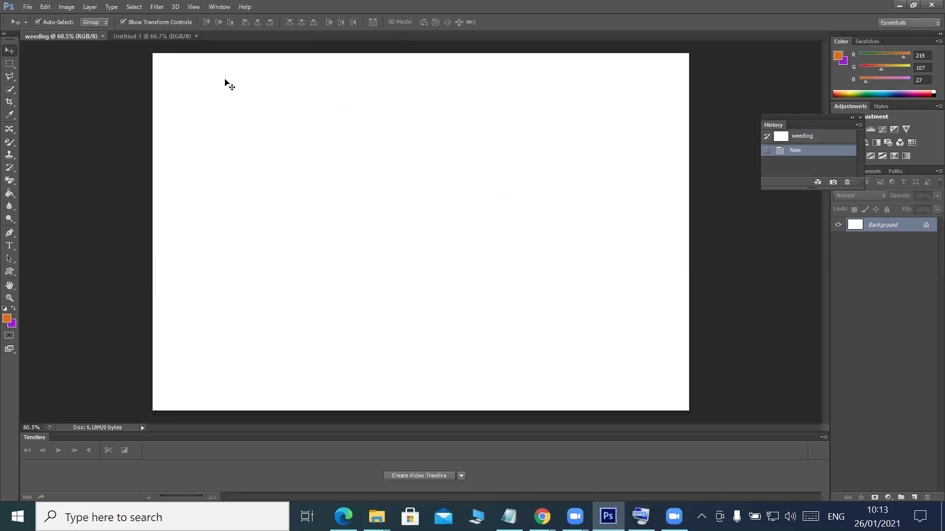
left_click(149, 35)
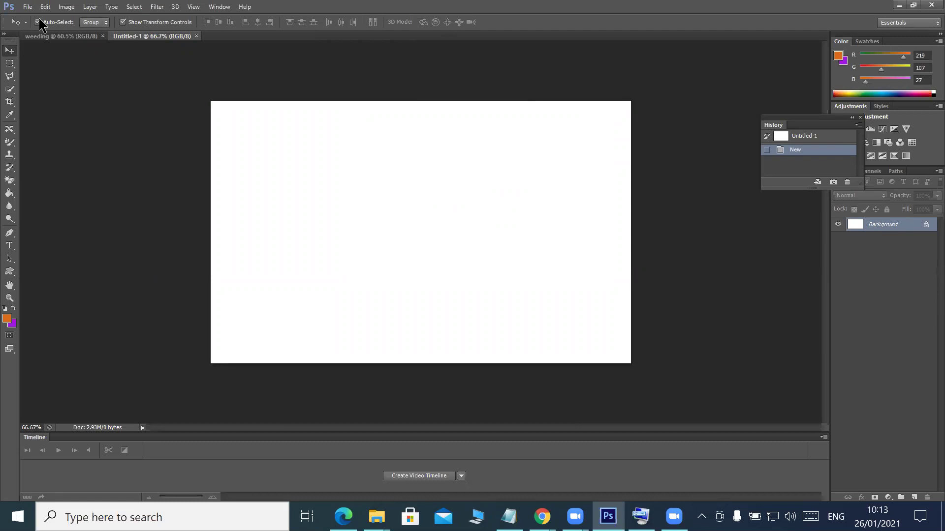
Open the couple photo P440__009 from the "all photoshope example images" folder
left_click(28, 7)
left_click(39, 31)
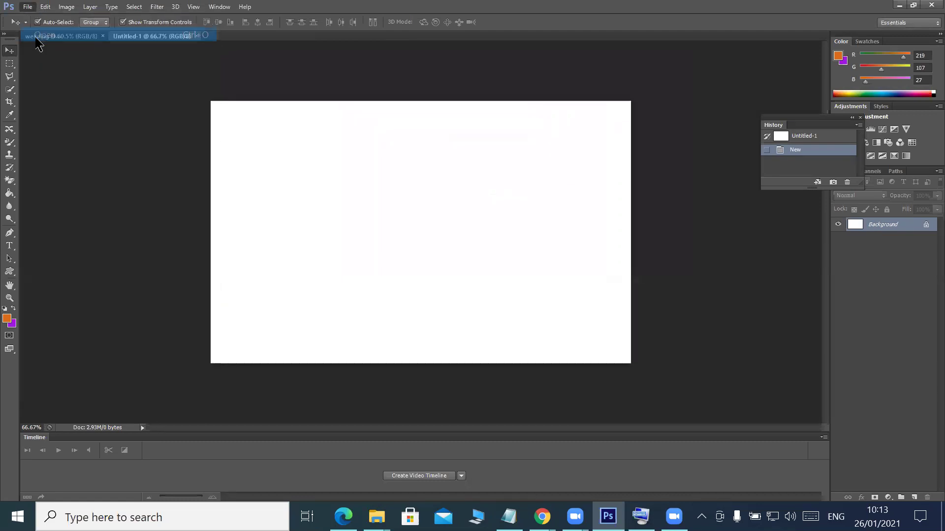
scroll(481, 228, "down", 10)
scroll(450, 192, "down", 5)
scroll(418, 213, "down", 4)
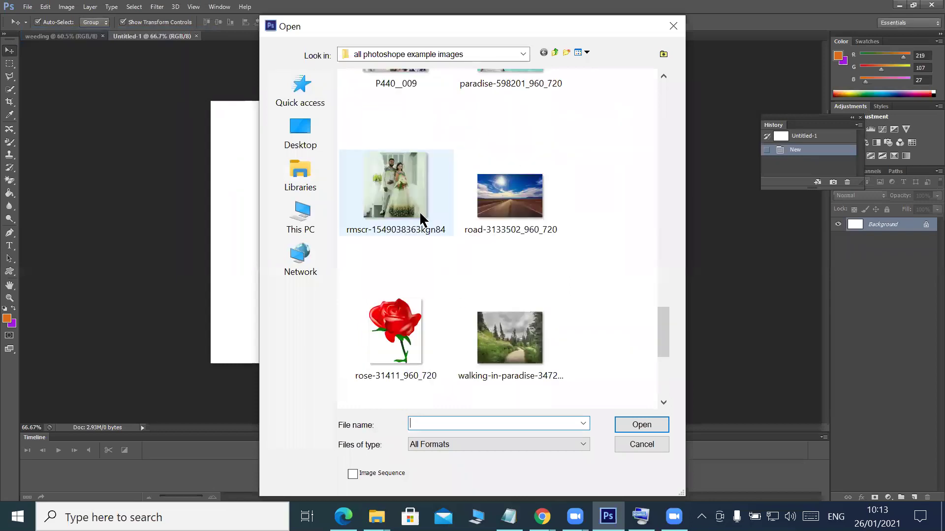
scroll(418, 216, "up", 3)
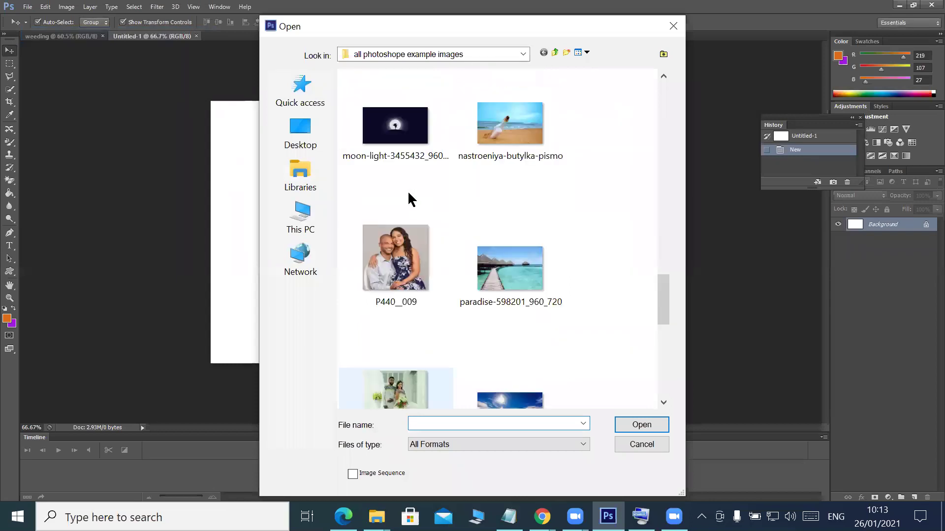
left_click(399, 273)
left_click(630, 426)
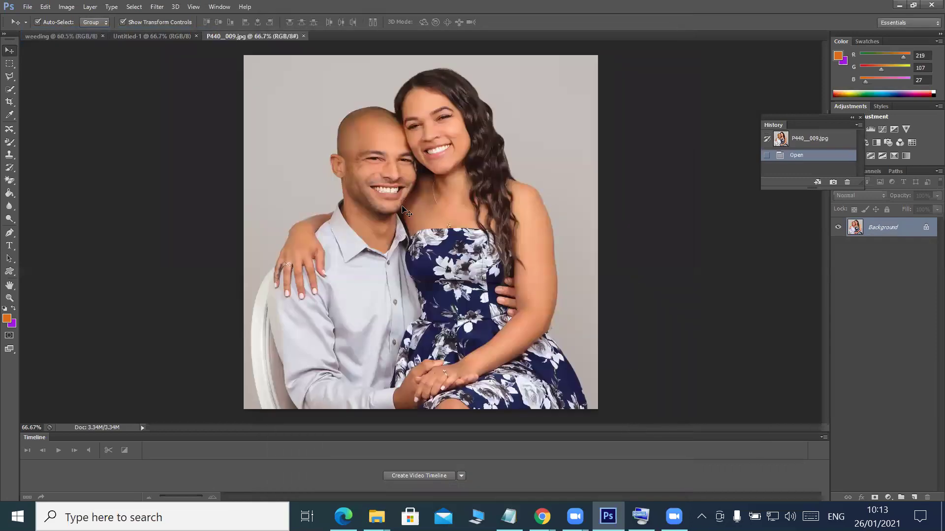
Select the couple with the Polygonal Lasso, outlining both heads, shoulders and the dress down to the photo's lower edge, excluding the chair
scroll(376, 232, "up", 1)
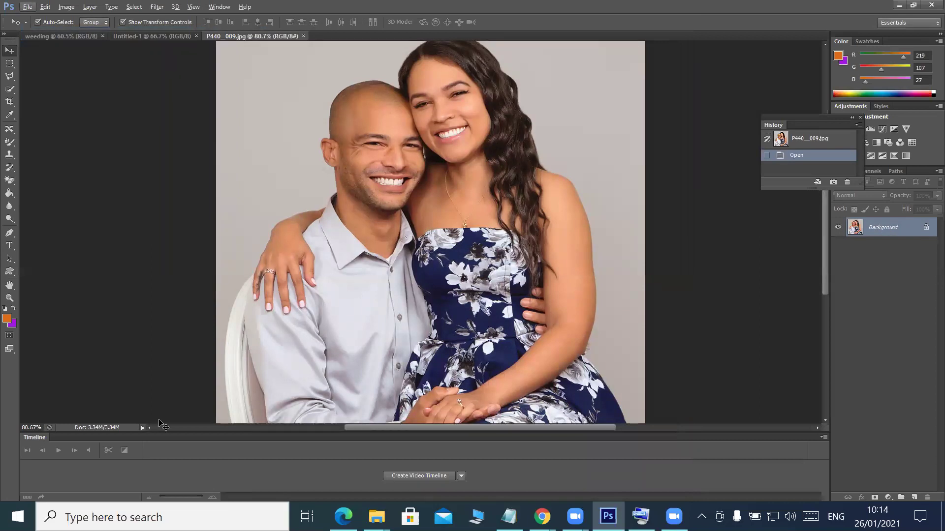
left_click(15, 78)
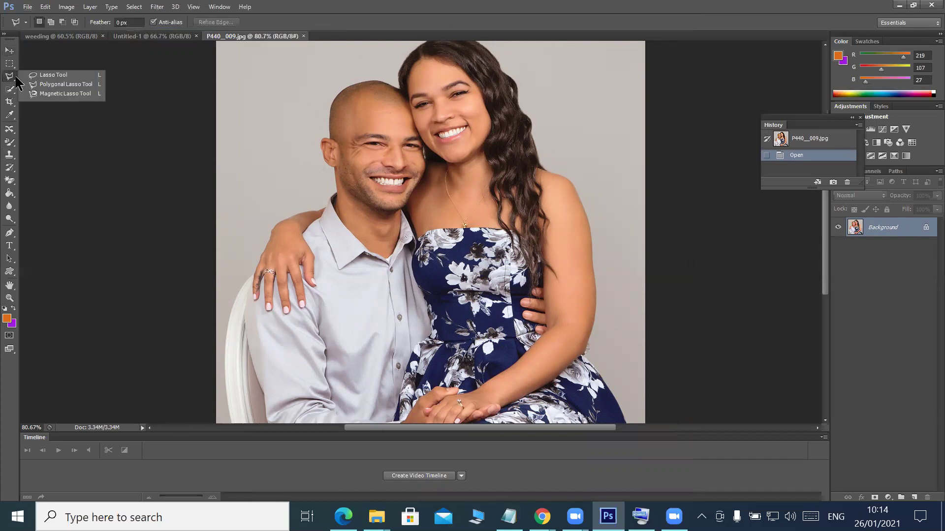
left_click(43, 82)
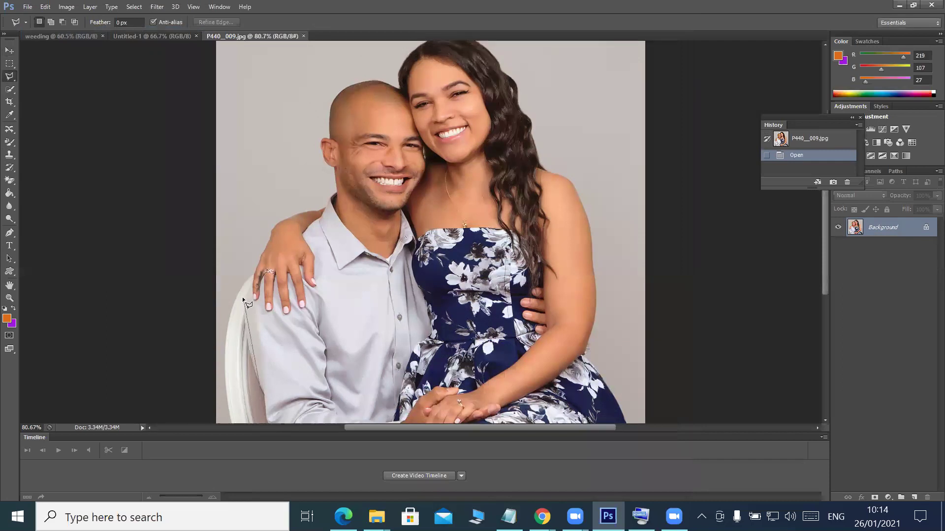
left_click(251, 273)
left_click(322, 207)
left_click(334, 96)
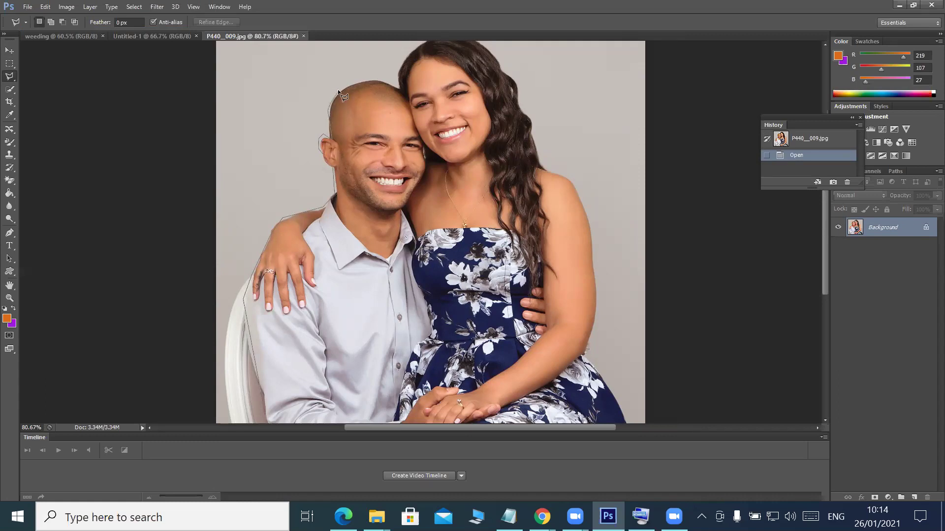
left_click(365, 79)
left_click(420, 51)
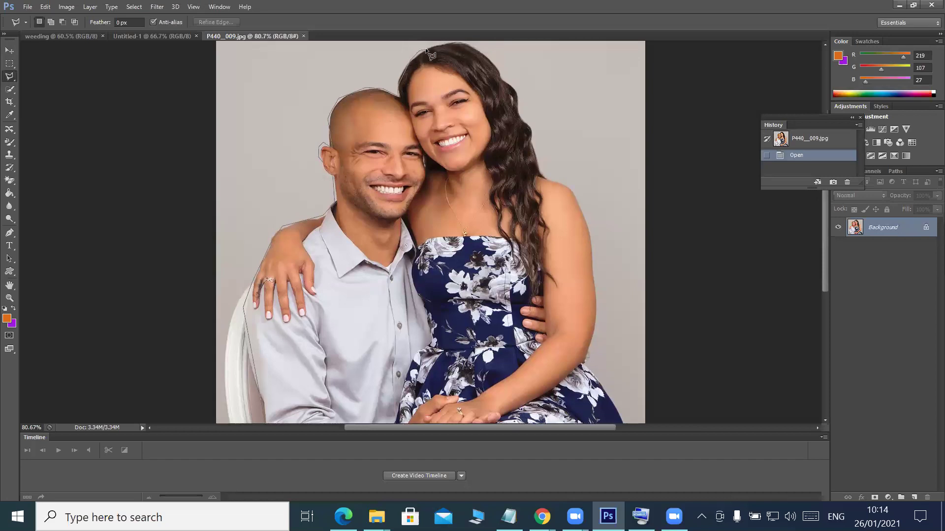
left_click(466, 43)
left_click(492, 58)
left_click(590, 350)
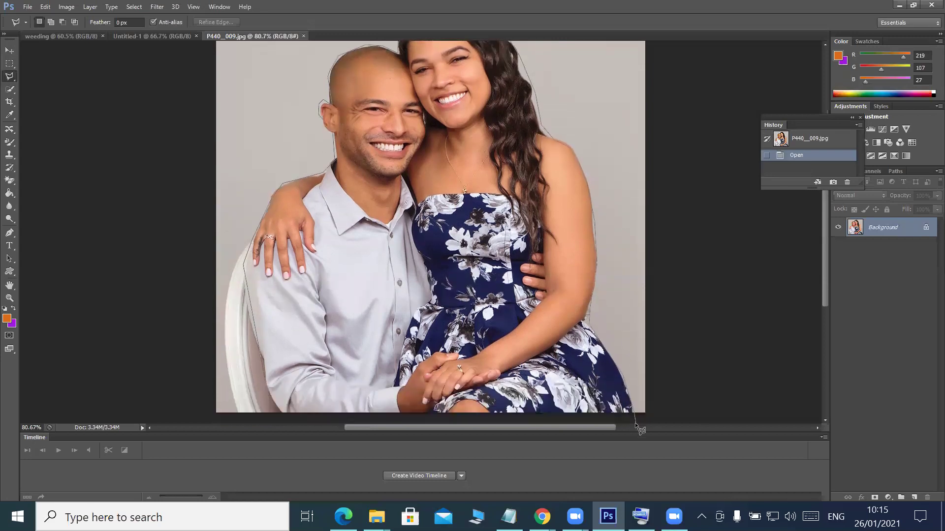
left_click(635, 414)
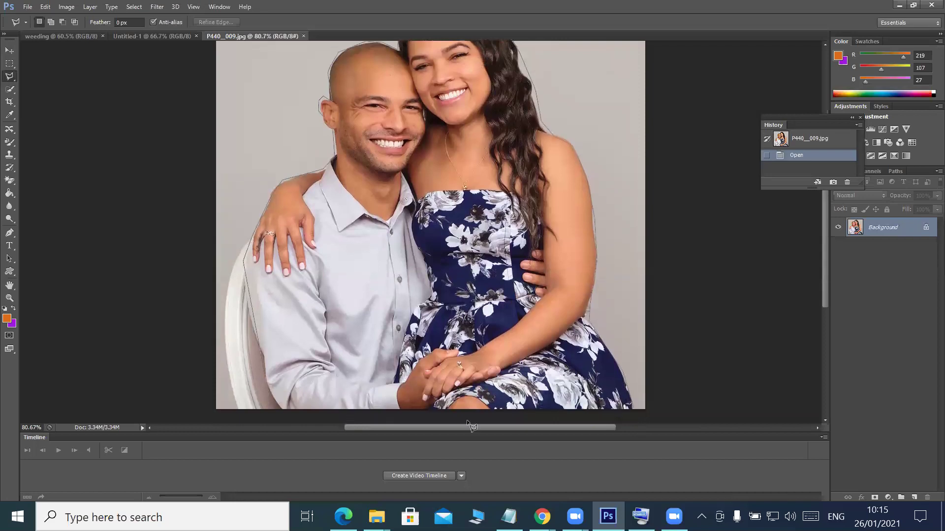
left_click(281, 410)
key("Return")
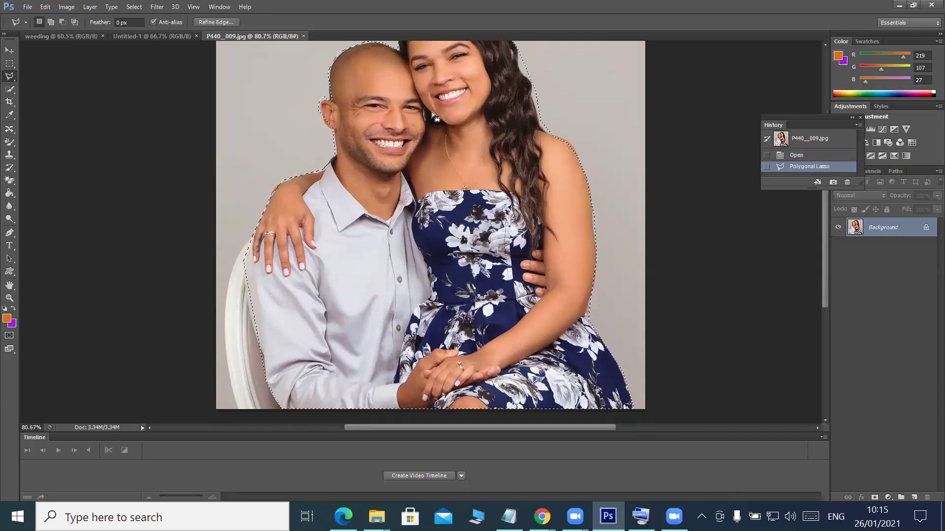
Feather the couple selection by 1 pixel and cut it onto its own layer
right_click(402, 114)
left_click(437, 157)
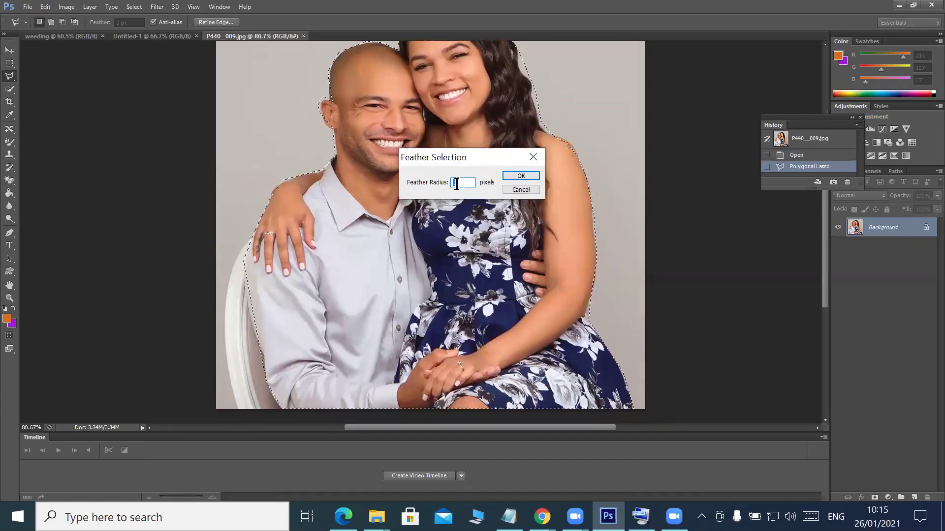
type("1")
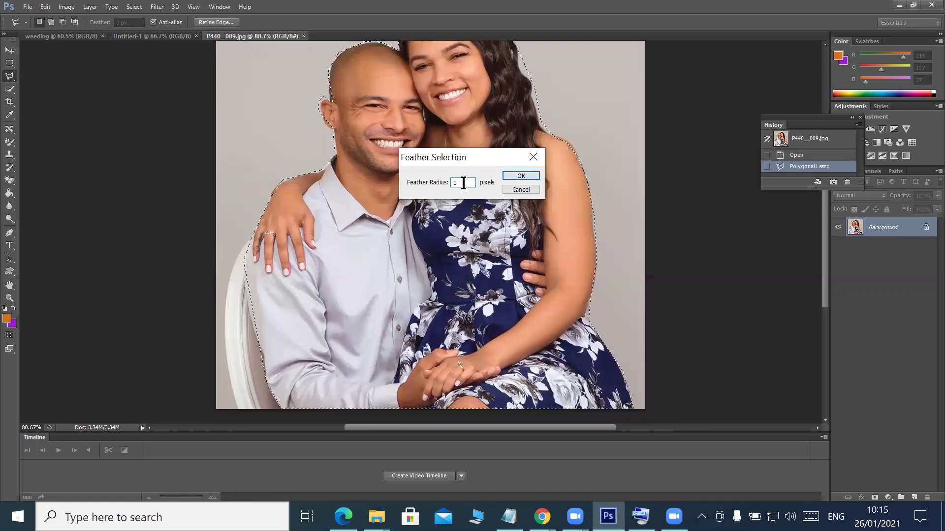
left_click(520, 176)
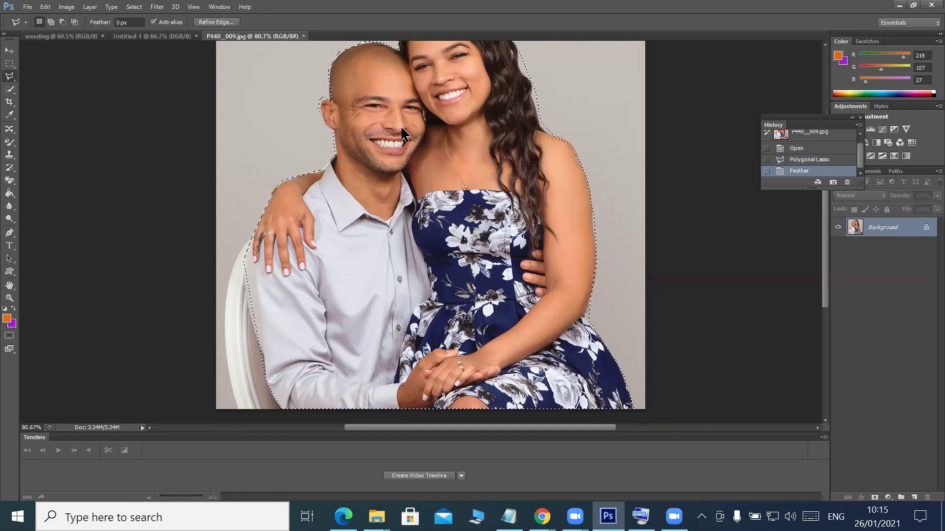
right_click(509, 214)
left_click(491, 236)
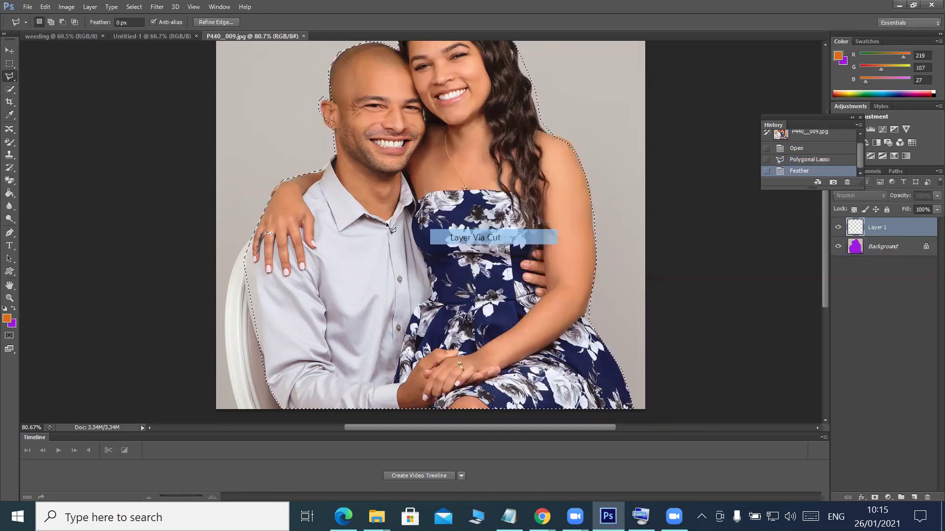
Transfer the cut-out couple into the weeding document and scale it down to about 68%, centred on the page
left_click(10, 50)
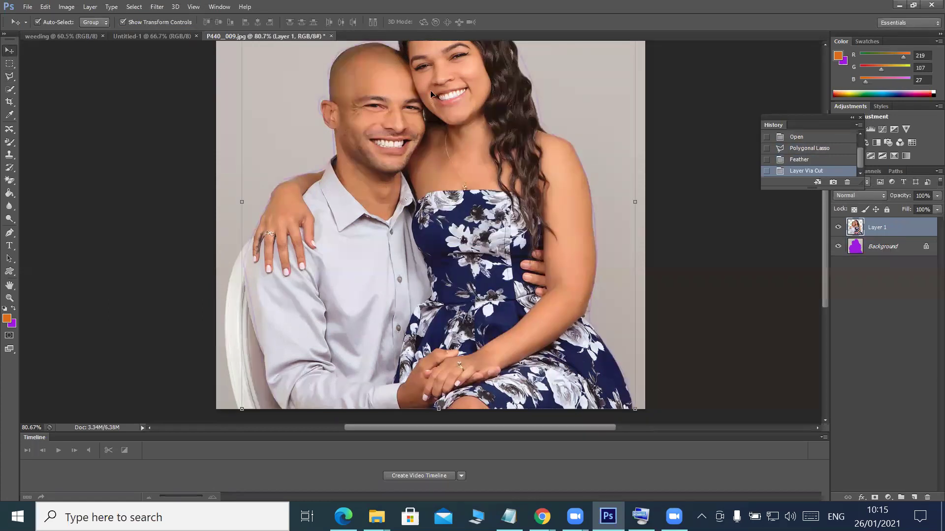
left_click_drag(390, 88, 394, 207)
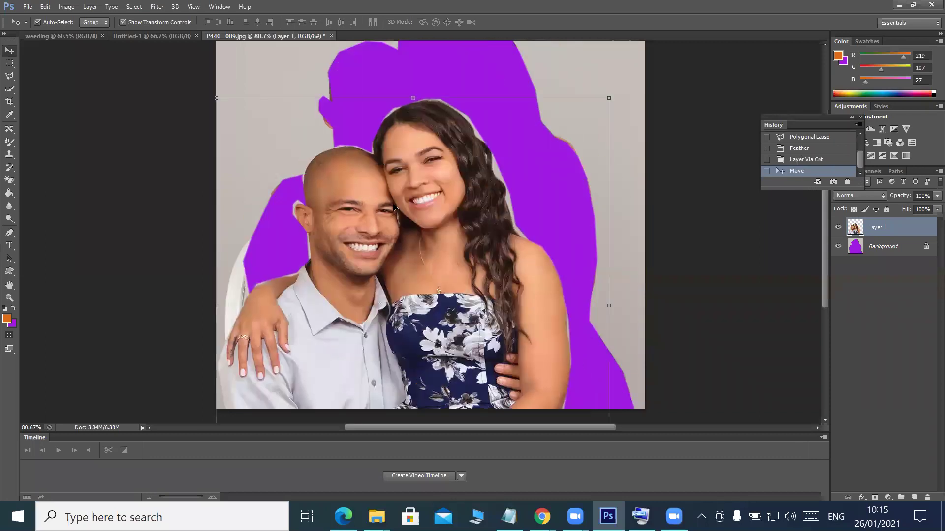
left_click_drag(346, 184, 173, 42)
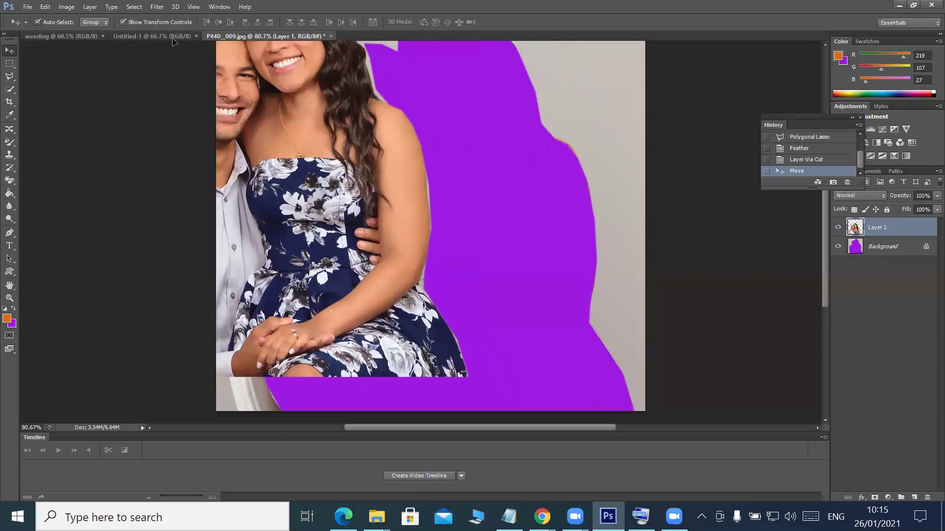
left_click_drag(83, 38, 430, 158)
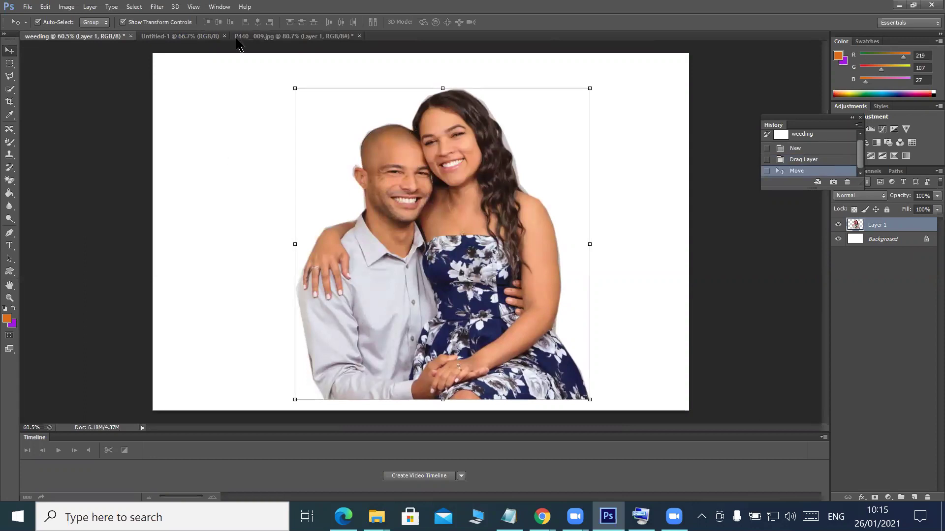
left_click_drag(590, 88, 491, 141)
left_click(495, 21)
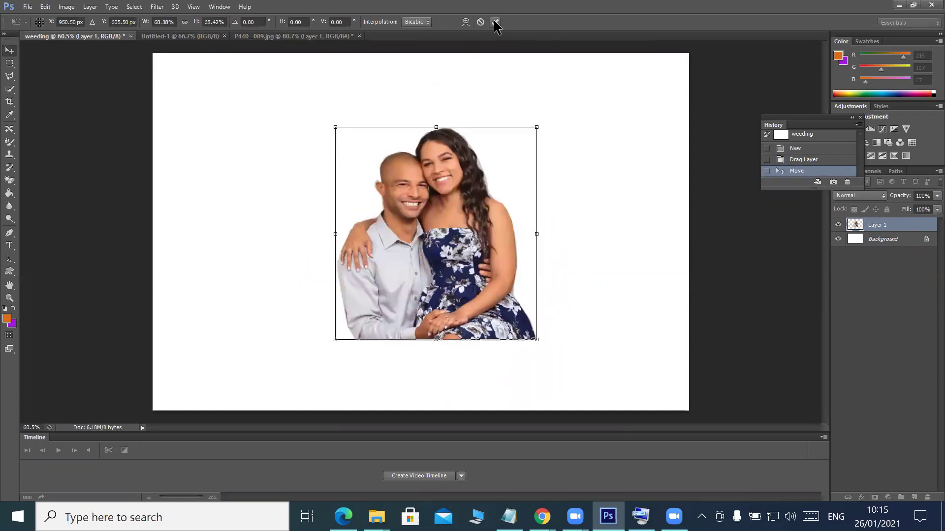
Delete the couple layer from P440__009.jpg and try to move the remaining locked Background layer
left_click(269, 36)
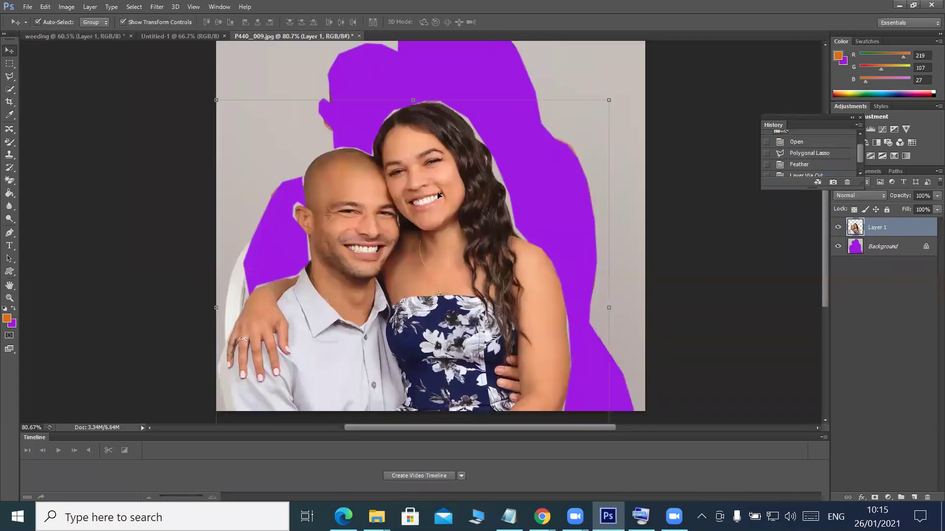
key("Delete")
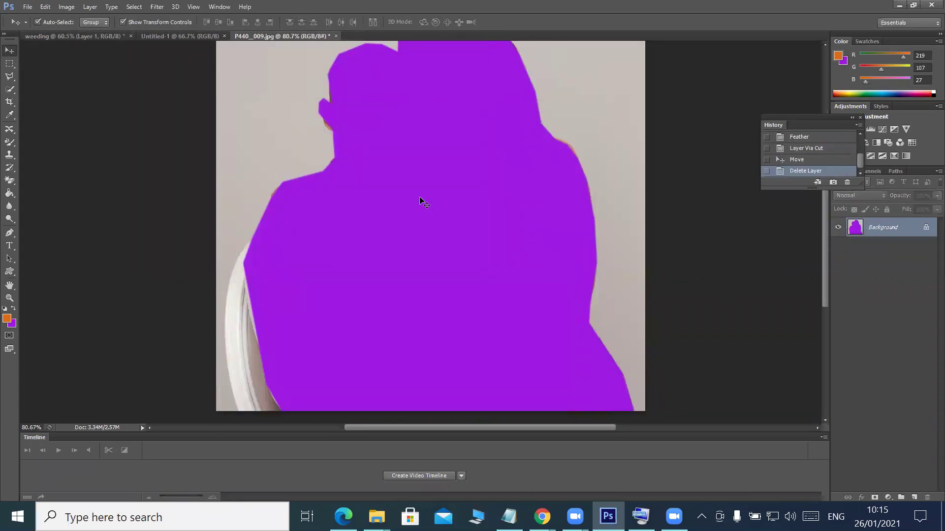
left_click_drag(380, 183, 416, 241)
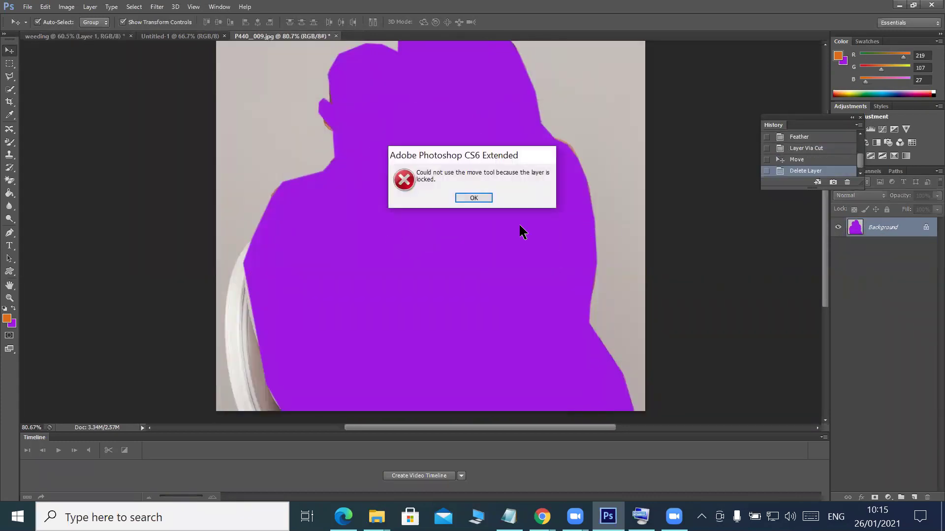
left_click(15, 329)
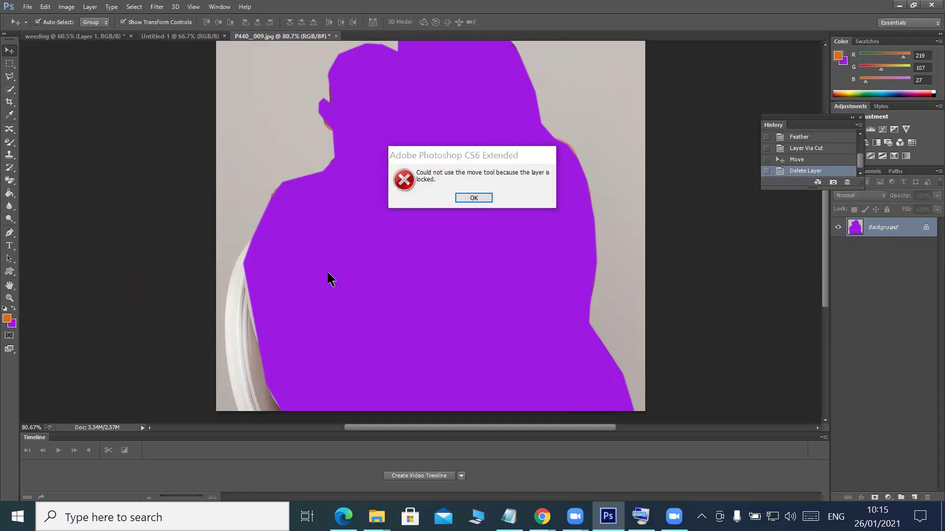
left_click(473, 198)
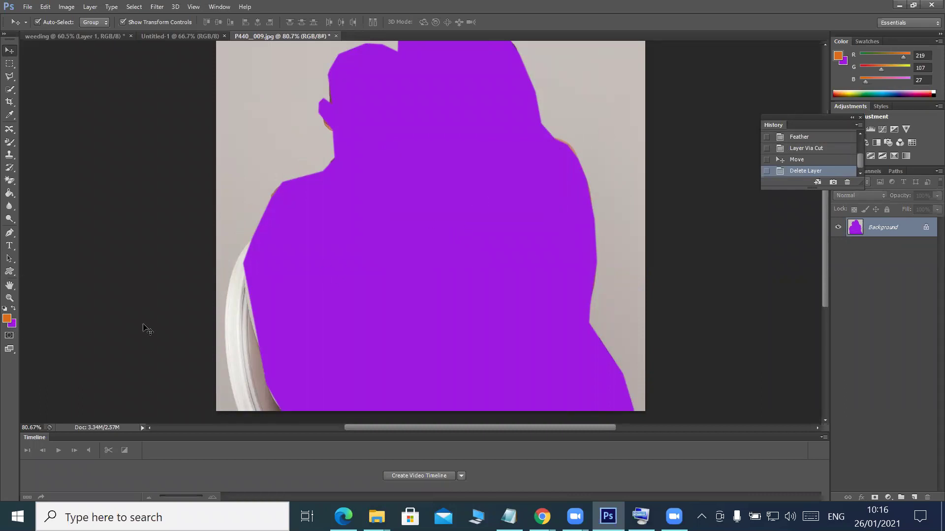
Set the background colour to near-white f3f0f4 and bring up the blank Untitled-1 document
left_click(16, 323)
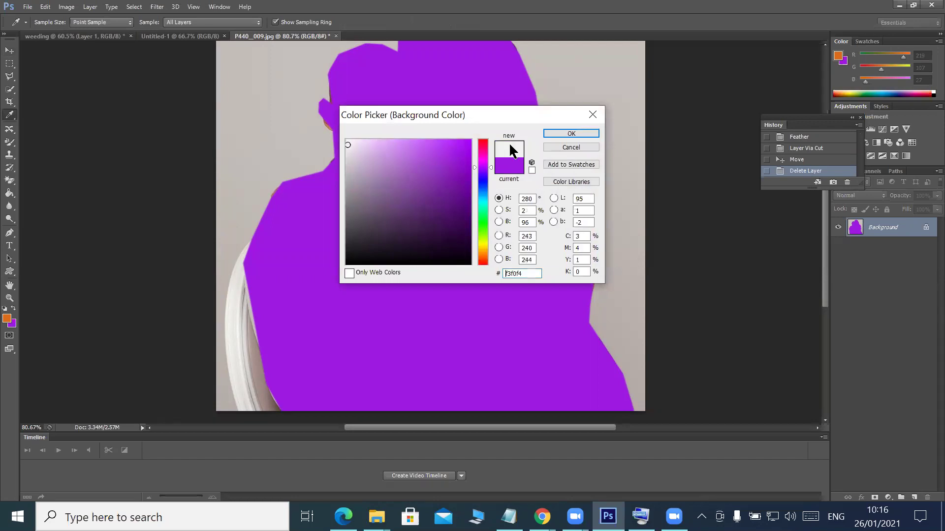
left_click(561, 135)
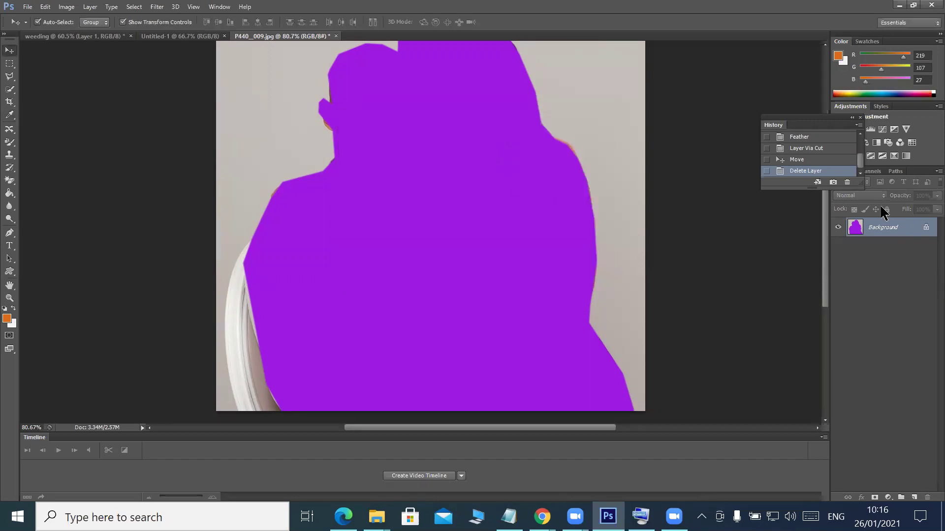
left_click(177, 36)
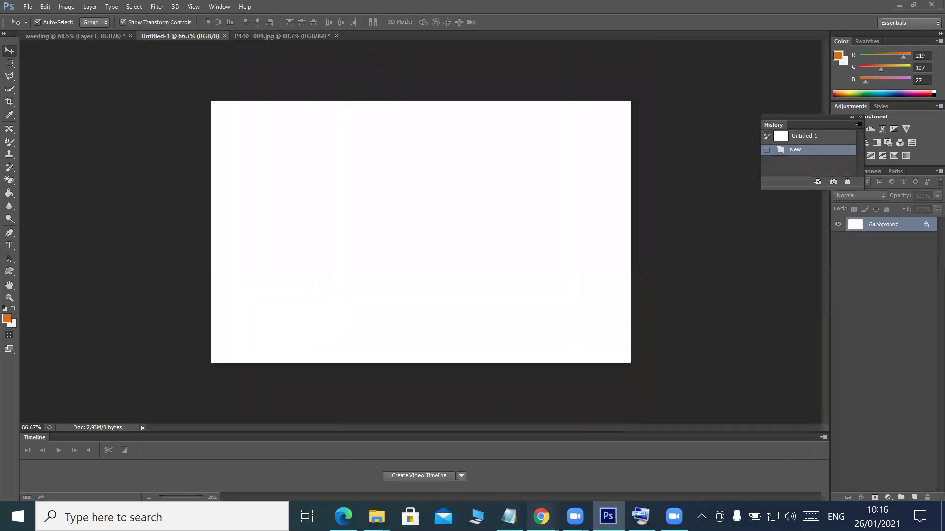
Switch to Chrome and return from the wedding rings photo to Pixabay's ring search results
mouse_move(541, 516)
left_click(483, 470)
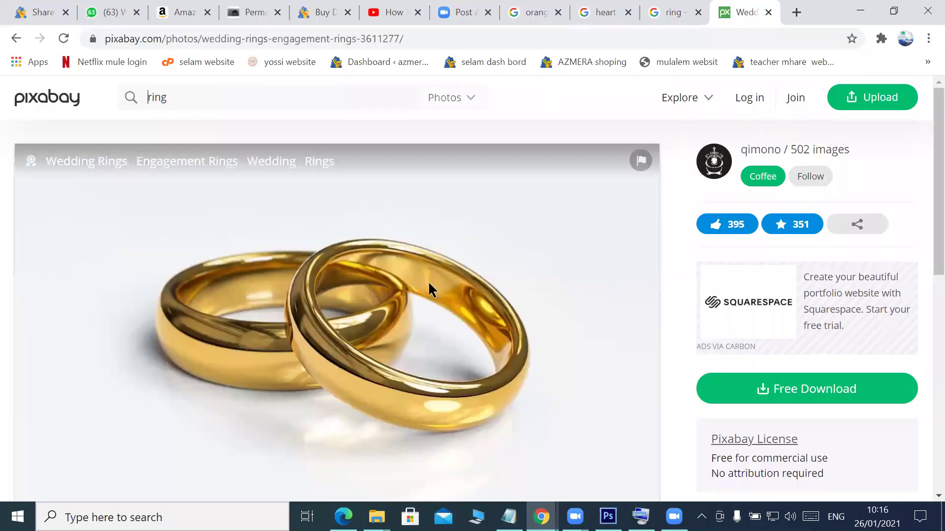
right_click(415, 245)
left_click(231, 212)
left_click(17, 39)
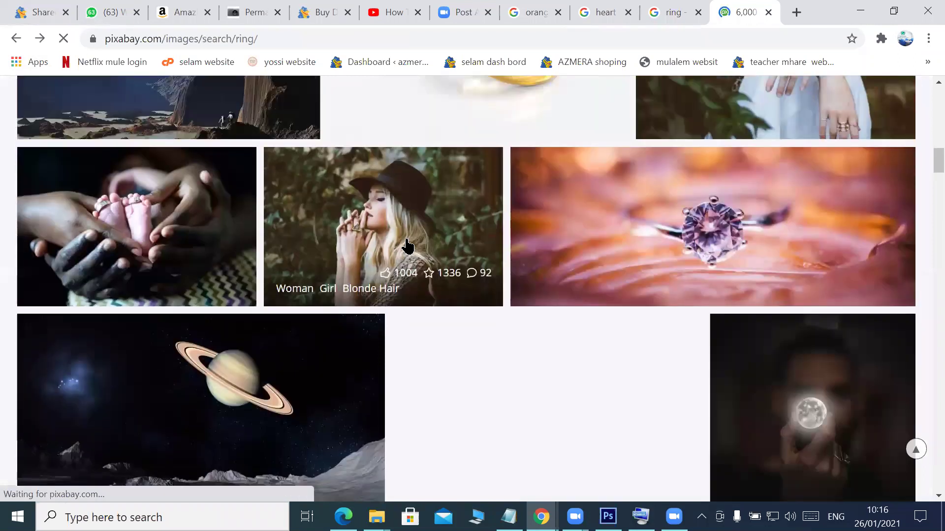
Browse the ring results and open the illustration of two interlocked gold wedding rings
scroll(479, 261, "down", 3)
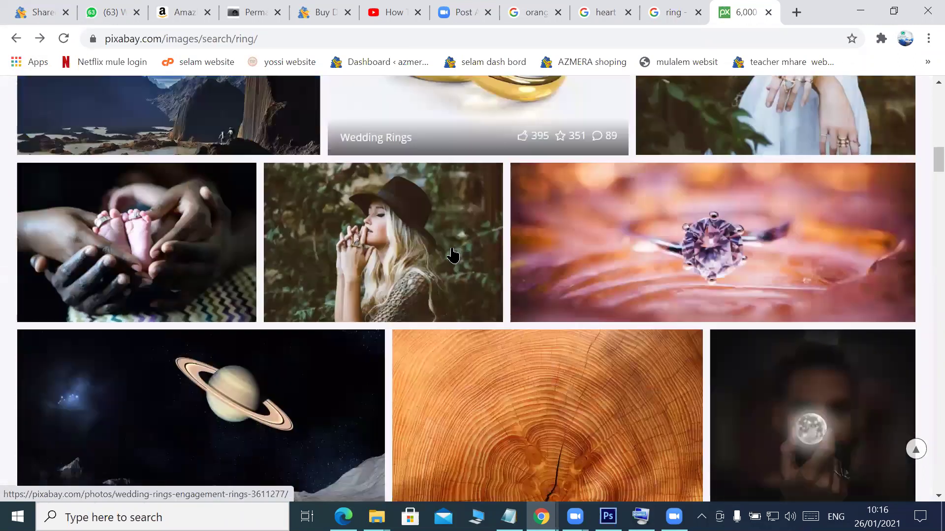
scroll(462, 251, "down", 8)
scroll(473, 237, "down", 12)
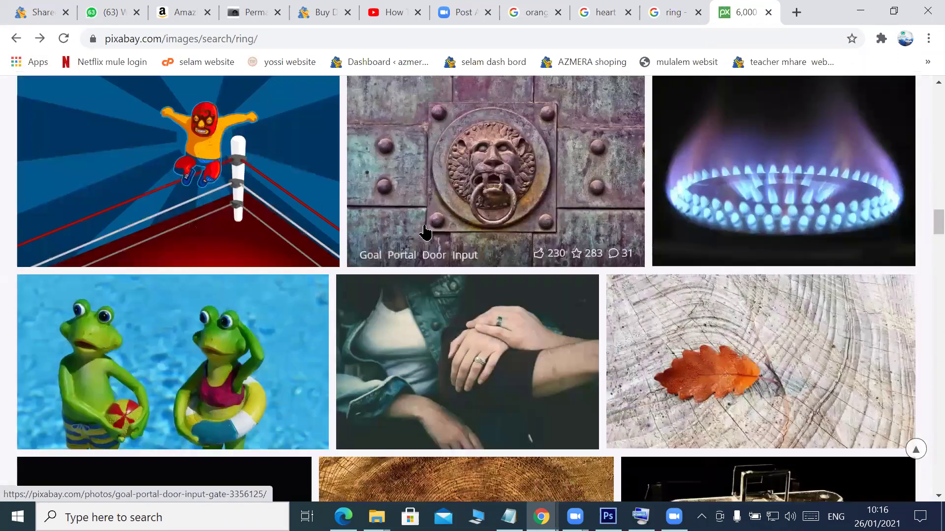
scroll(426, 236, "down", 10)
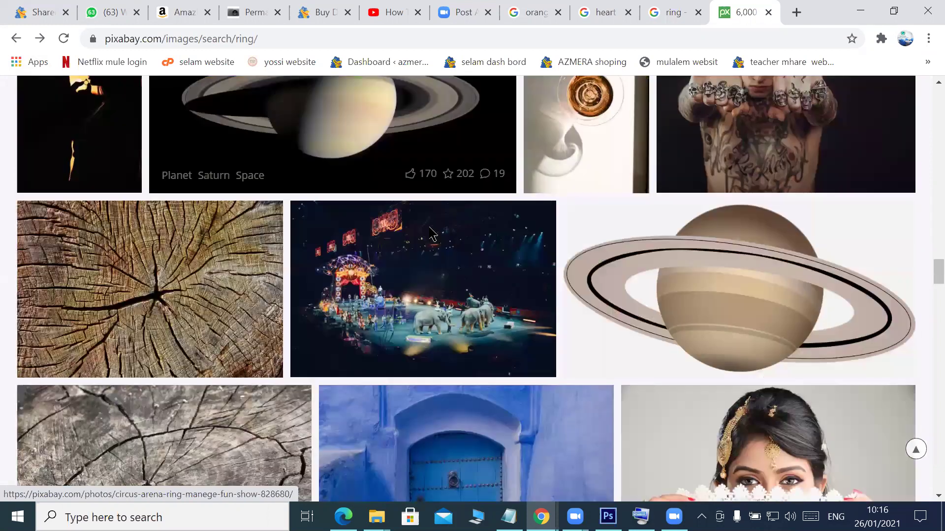
scroll(427, 237, "down", 6)
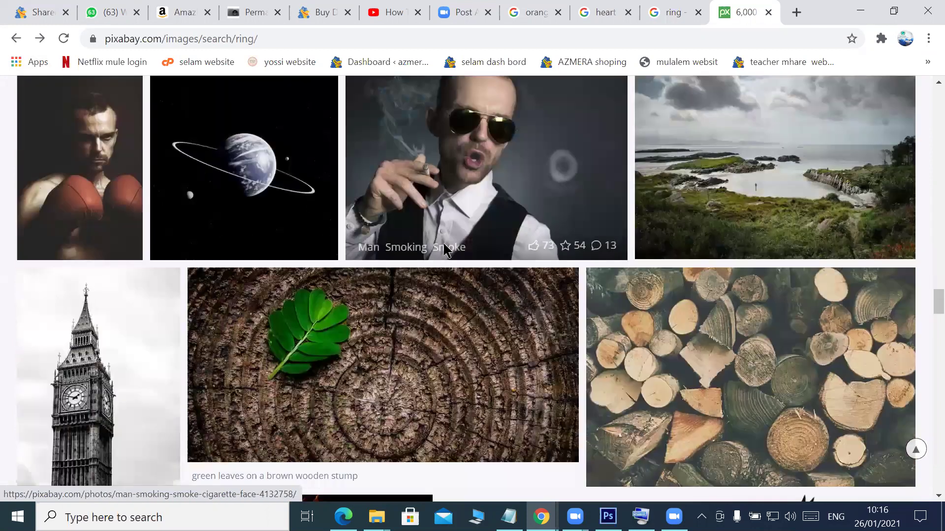
scroll(436, 250, "up", 20)
left_click(228, 232)
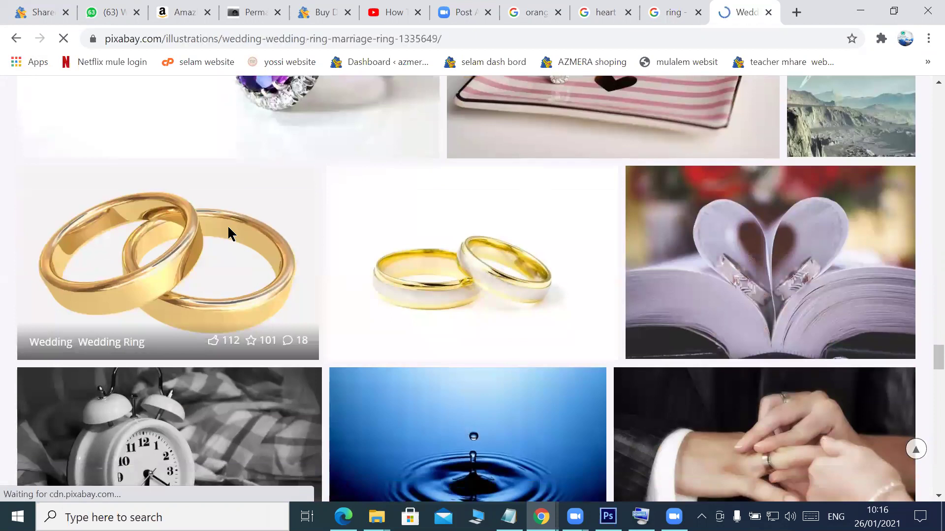
Copy the gold wedding rings image from its Pixabay page and switch back to Photoshop
scroll(227, 182, "down", 3)
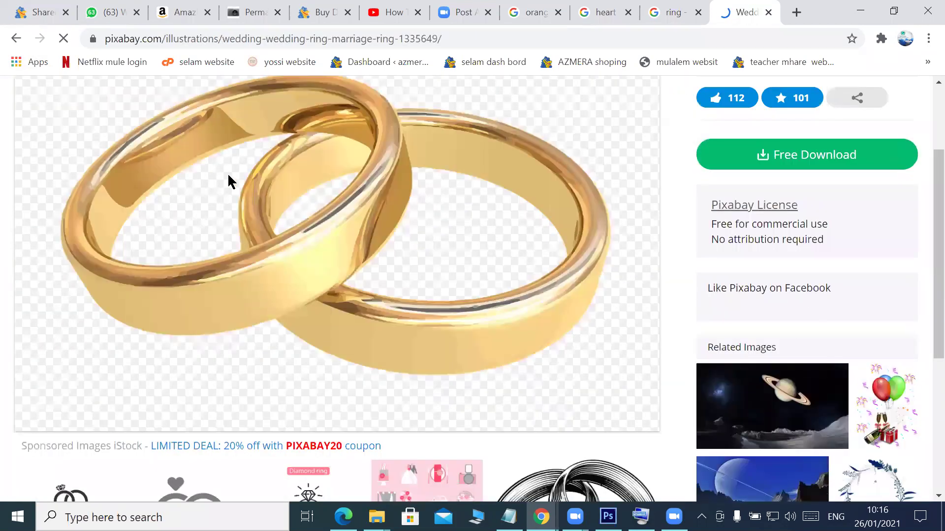
right_click(229, 178)
left_click(289, 223)
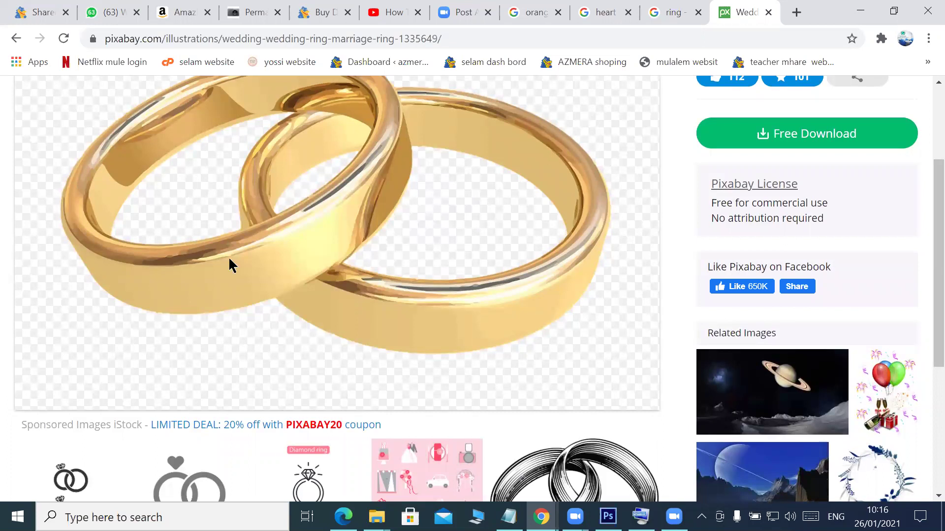
mouse_move(608, 517)
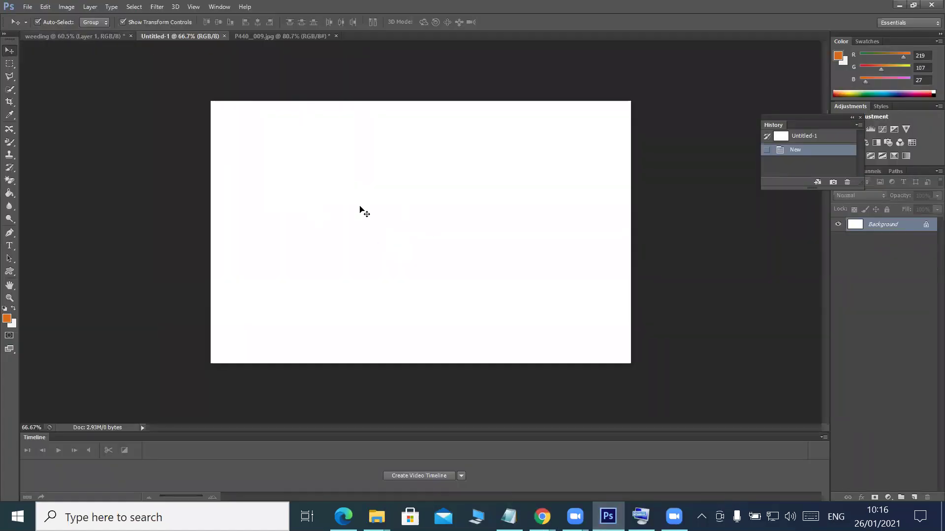
Paste the gold rings image into the blank document, scale it down to about 84% and apply the transformation
key("ctrl+v")
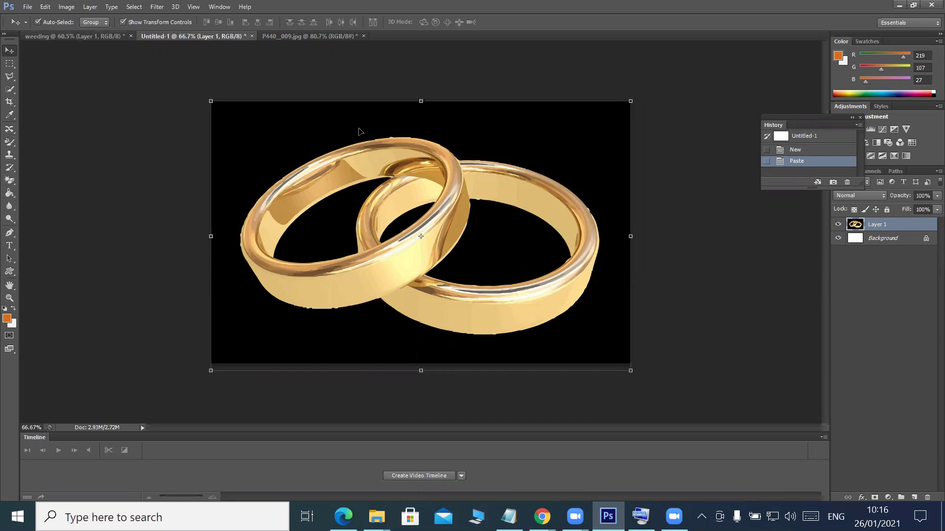
mouse_move(427, 183)
left_mouse_down()
mouse_move(413, 194)
mouse_move(438, 194)
left_mouse_up()
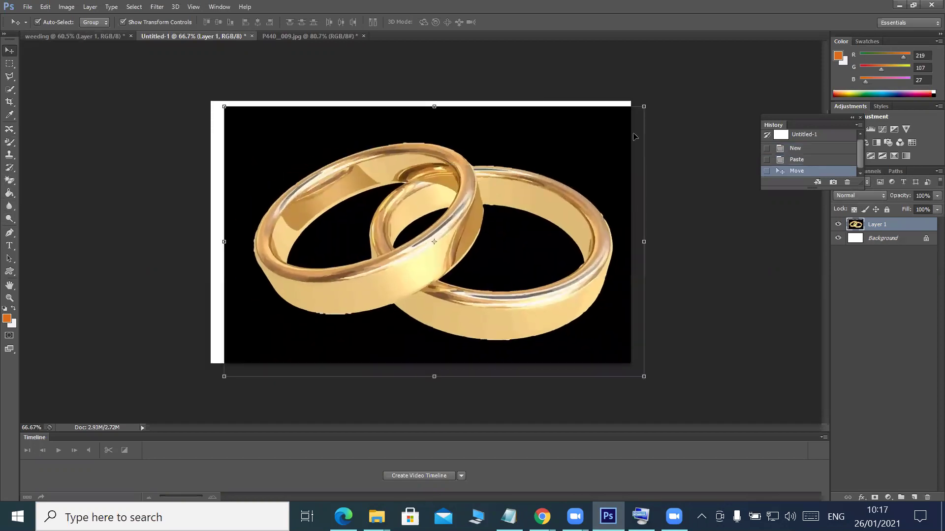
left_click_drag(644, 107, 576, 152)
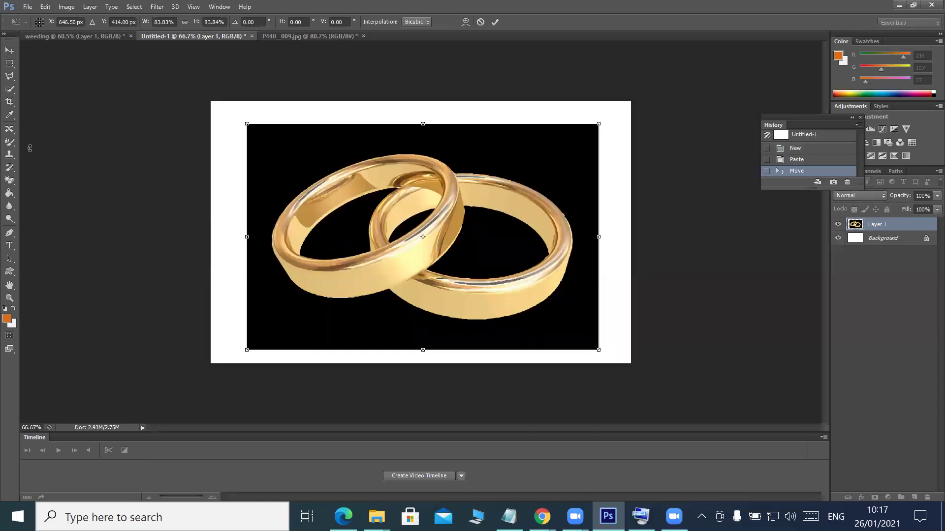
left_click(9, 180)
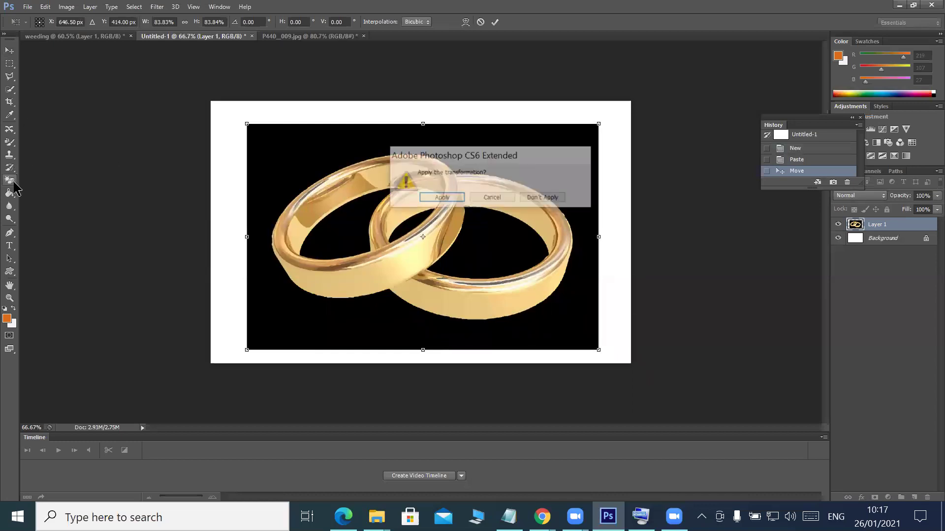
left_click(451, 198)
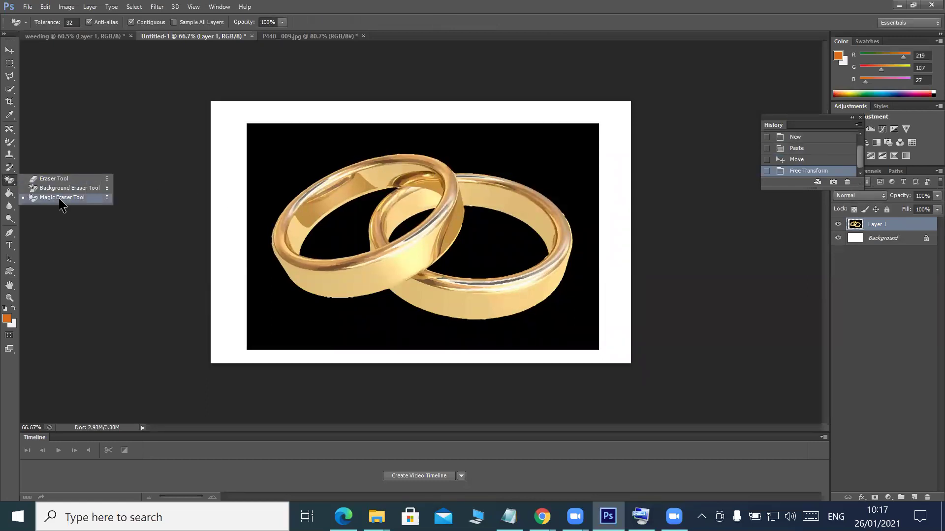
Erase the black background around the rings and inside their openings with the Magic Eraser
left_click(63, 198)
left_click(288, 156)
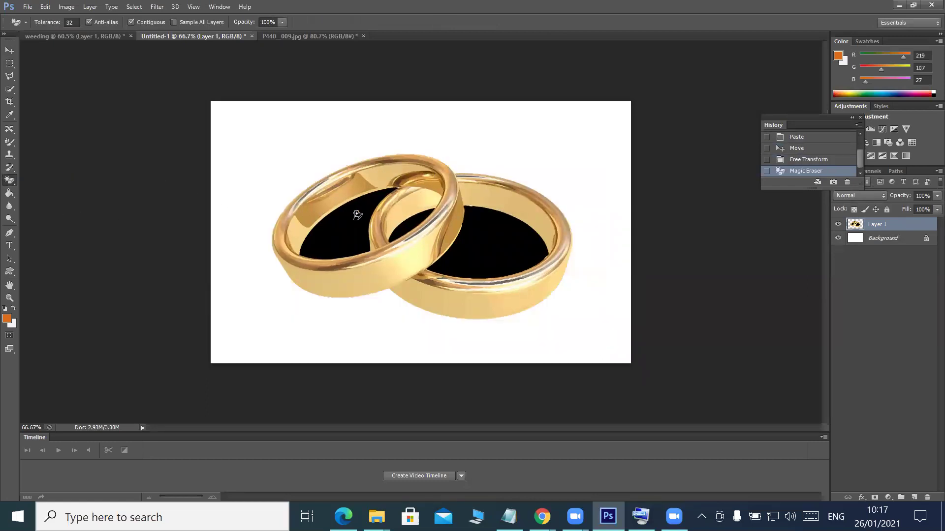
left_click(358, 211)
left_click(505, 238)
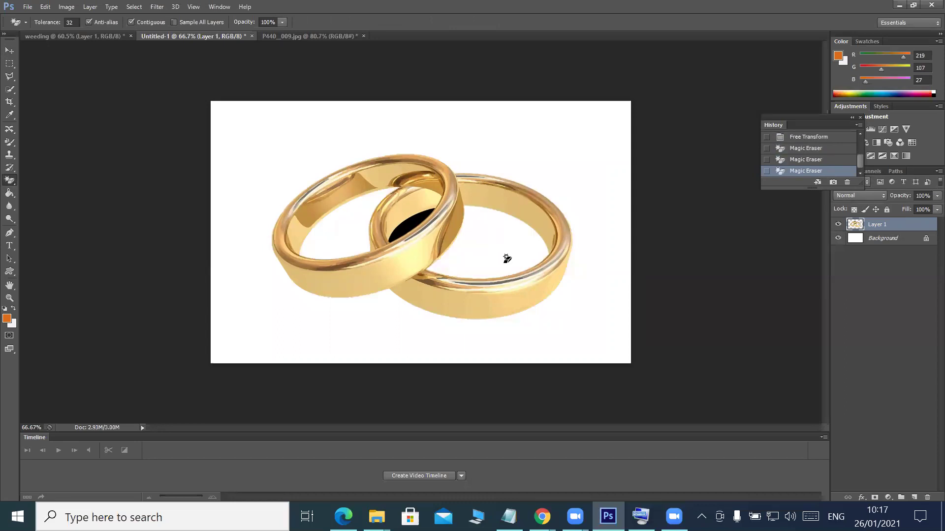
left_click(410, 226)
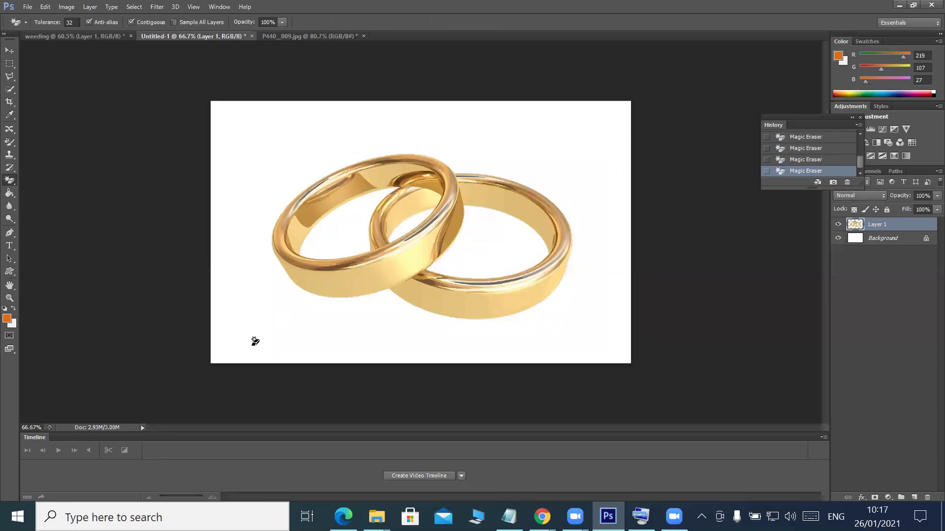
Shrink the cut-out rings and move them into the weeding document, beside the couple at the lower left of the canvas
left_click(10, 50)
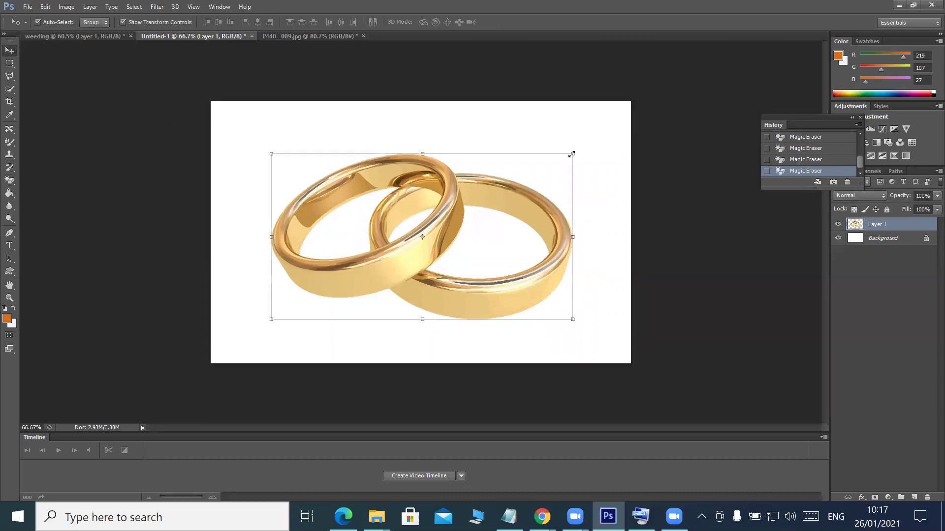
left_click_drag(572, 154, 475, 207)
key("Return")
left_click_drag(397, 221, 248, 187)
left_click_drag(253, 235, 264, 316)
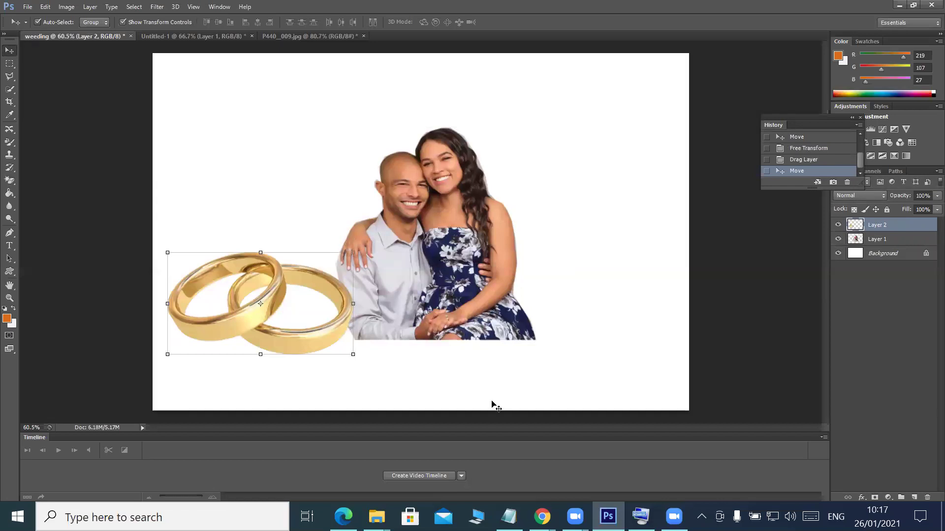
Switch to Chrome's Google image results for heart and filter them by drawing
mouse_move(542, 517)
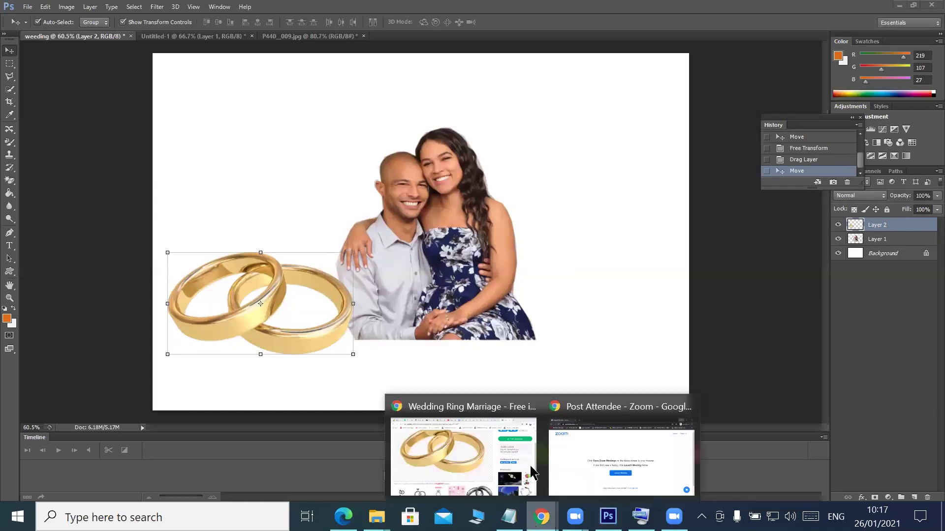
left_click(482, 457)
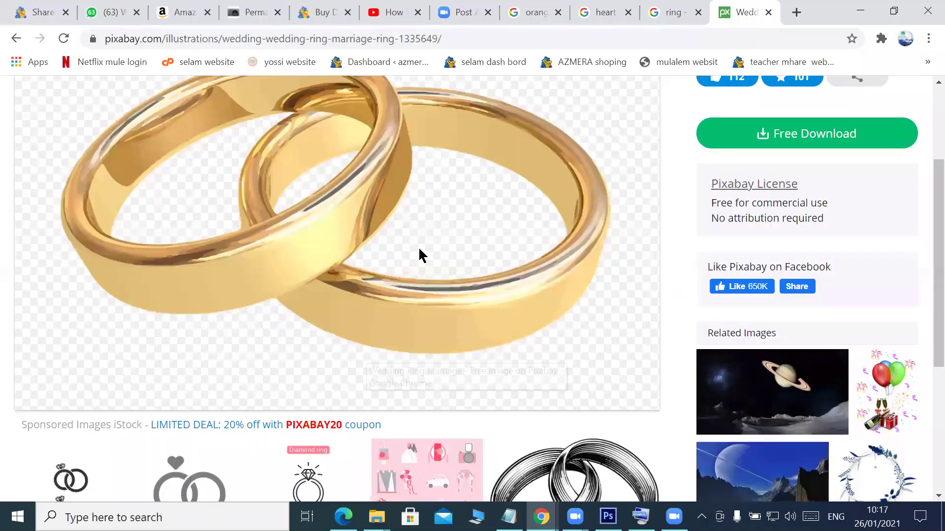
left_click(628, 22)
scroll(364, 309, "up", 10)
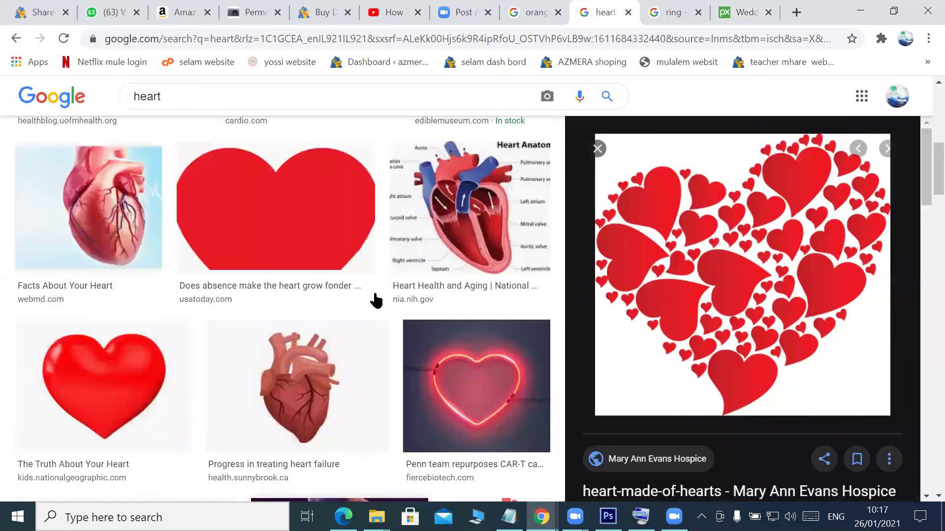
scroll(541, 268, "up", 5)
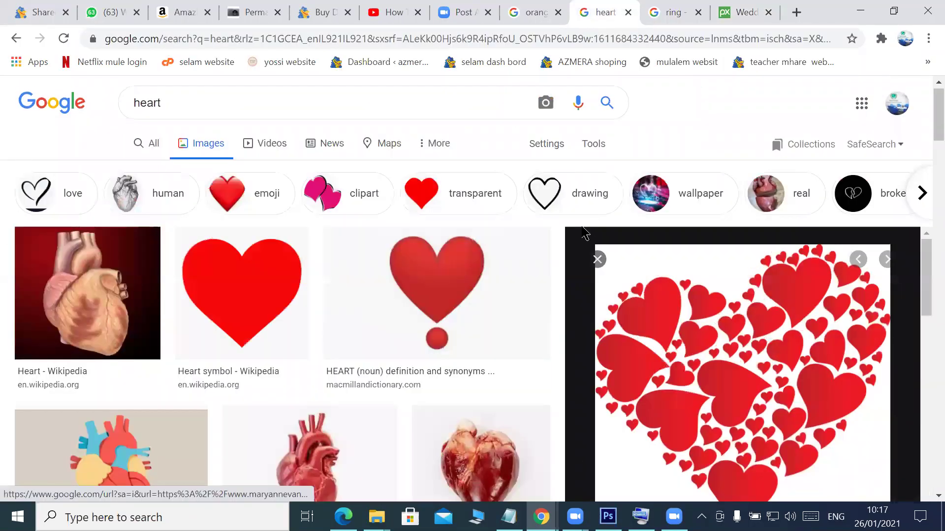
left_click(561, 206)
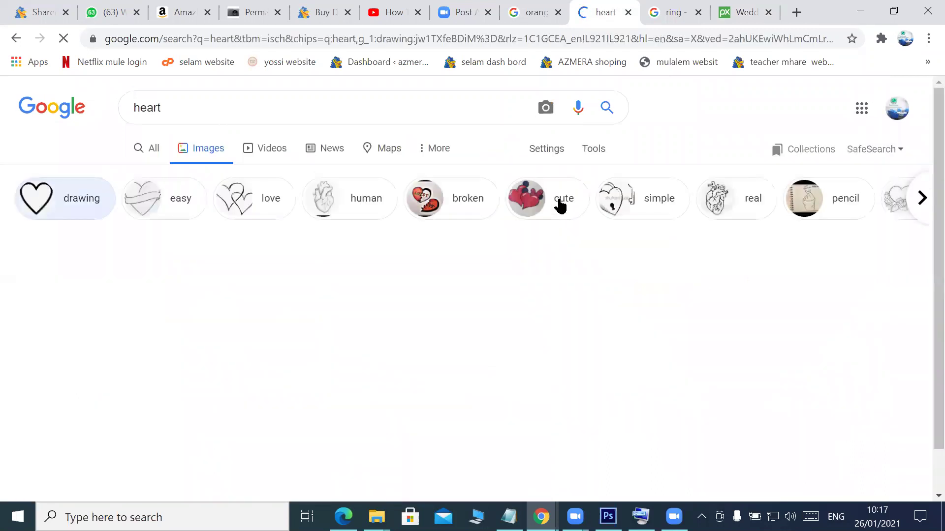
Look through the heart drawing results for a heart image that suits the wedding design
scroll(532, 250, "down", 18)
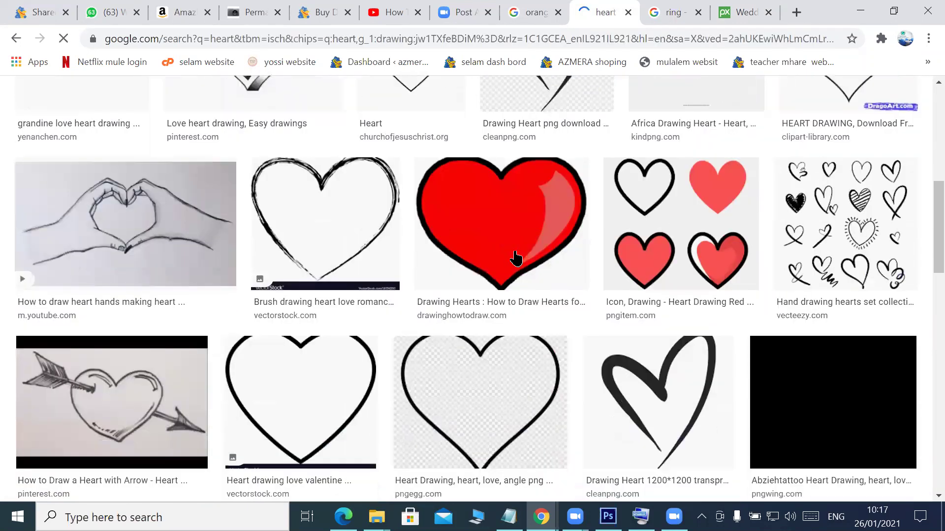
scroll(510, 256, "down", 4)
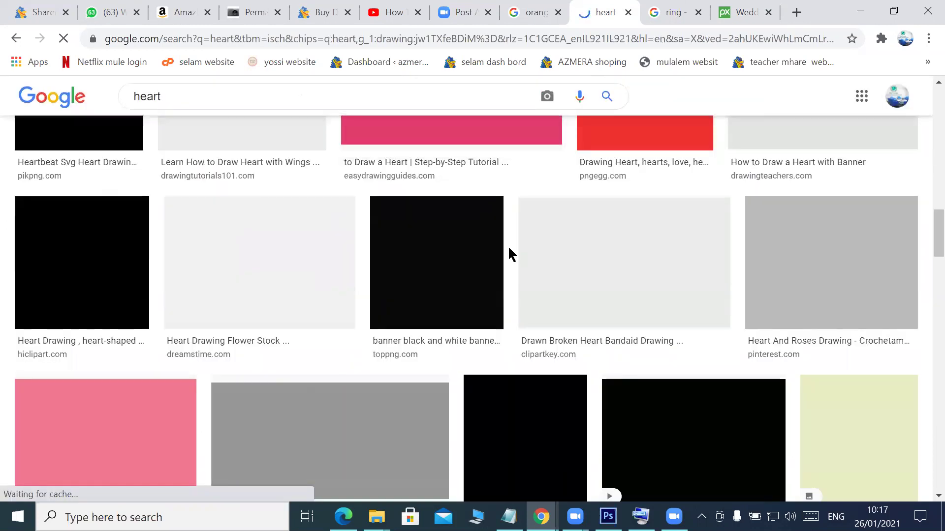
scroll(438, 253, "down", 4)
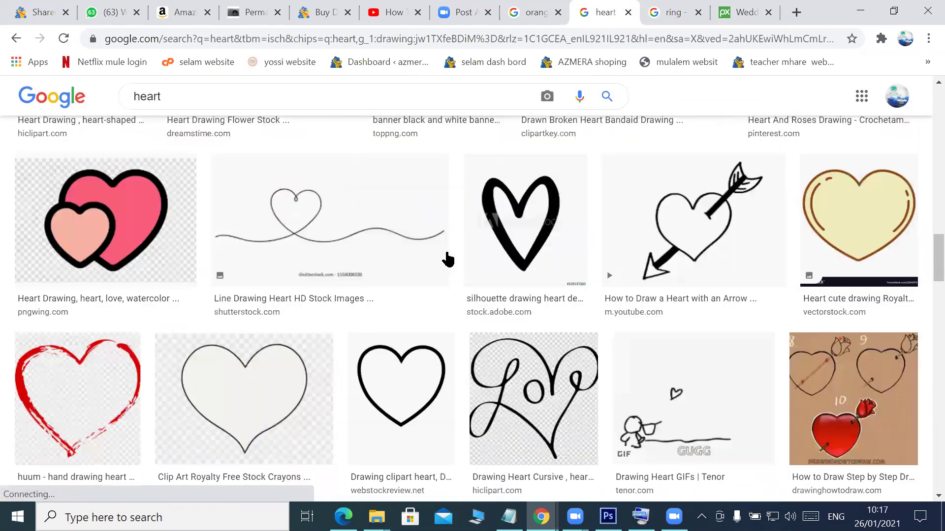
scroll(447, 253, "down", 4)
scroll(468, 251, "down", 7)
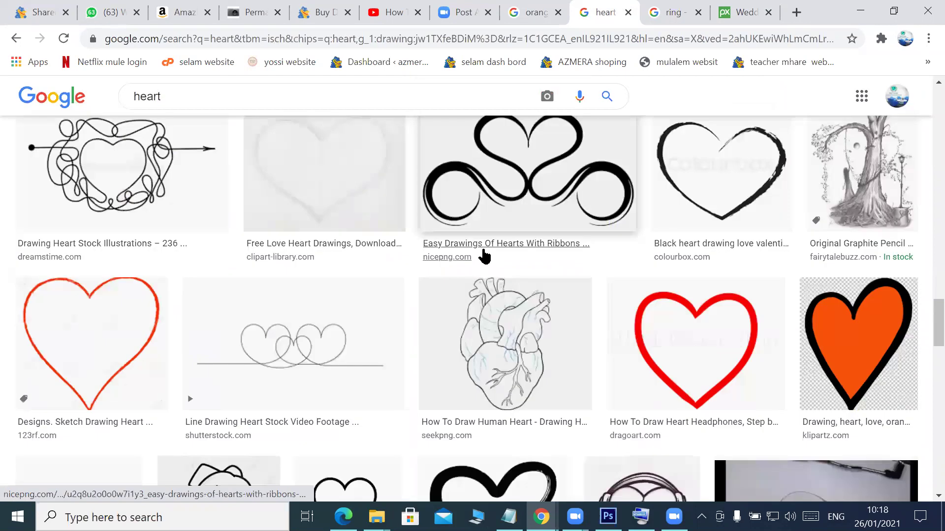
scroll(353, 295, "down", 13)
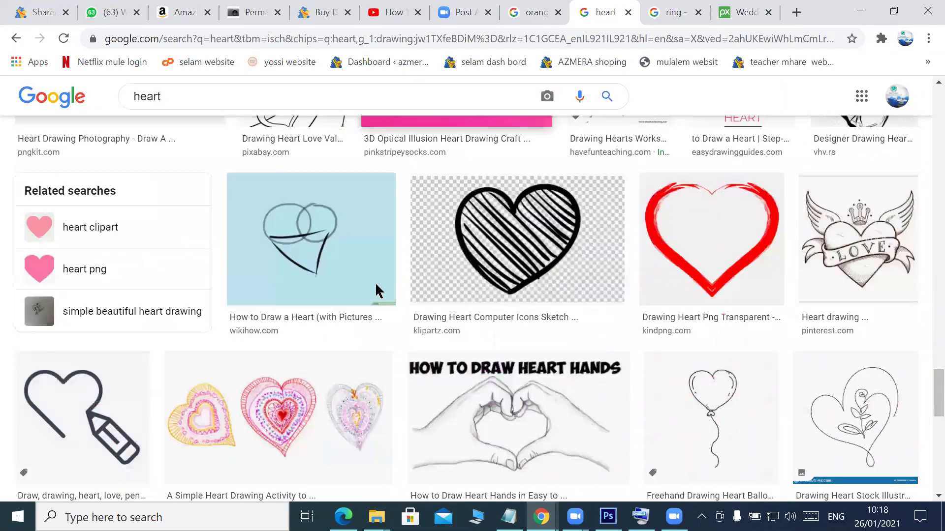
scroll(190, 222, "up", 6)
scroll(196, 236, "up", 5)
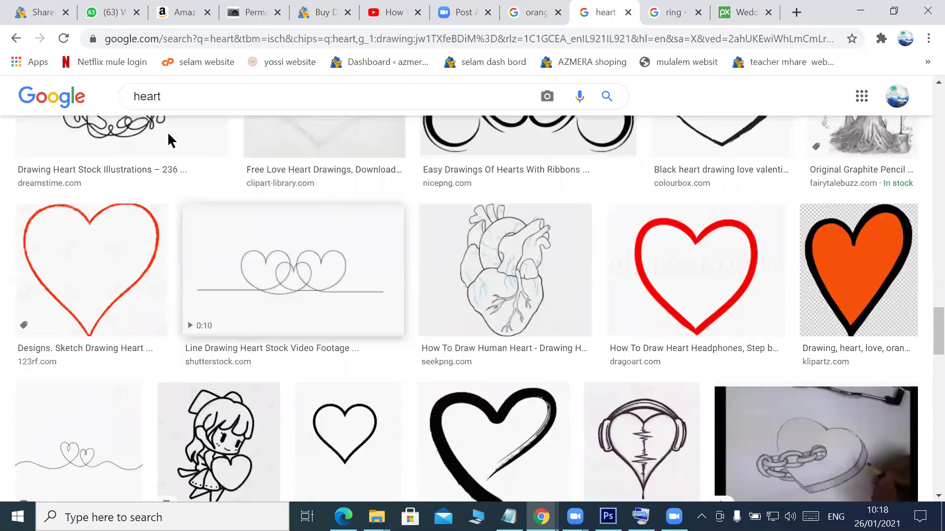
scroll(187, 128, "up", 10)
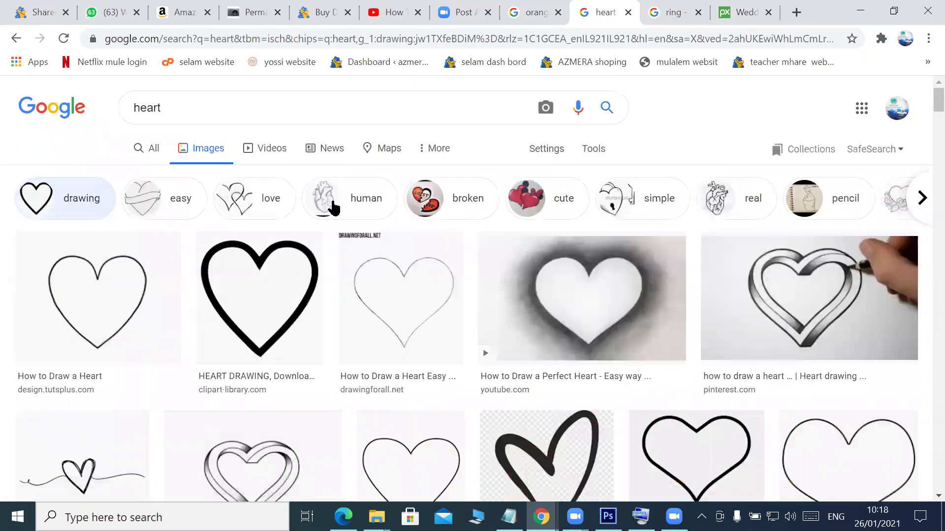
Filter the heart results by love and remove the drawing filter
left_click(252, 193)
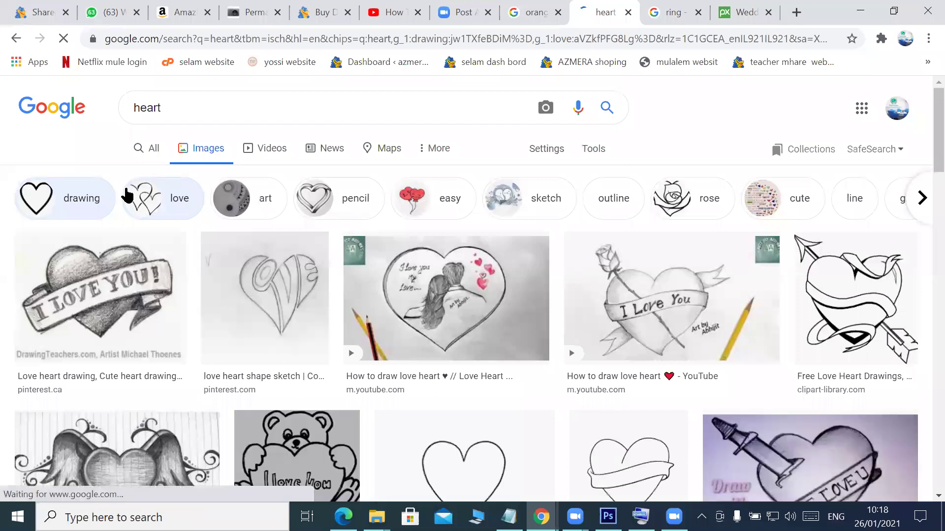
left_click(68, 198)
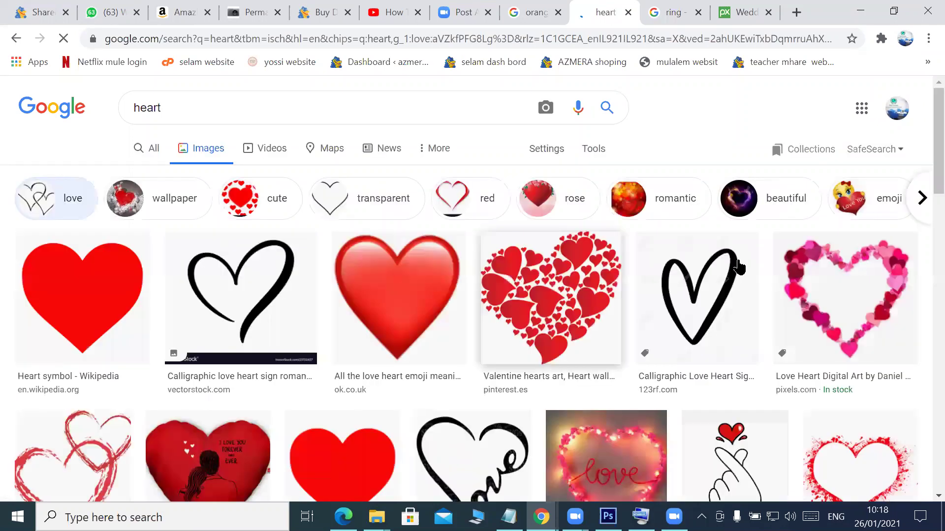
scroll(826, 285, "down", 3)
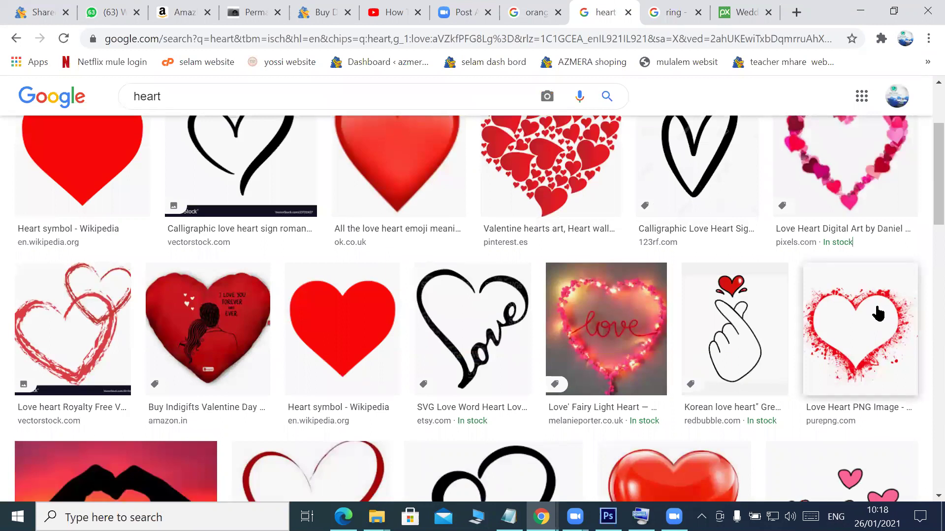
Copy the red splattered Love Heart PNG image from PurePNG and switch back to Photoshop
left_click(877, 312)
right_click(780, 281)
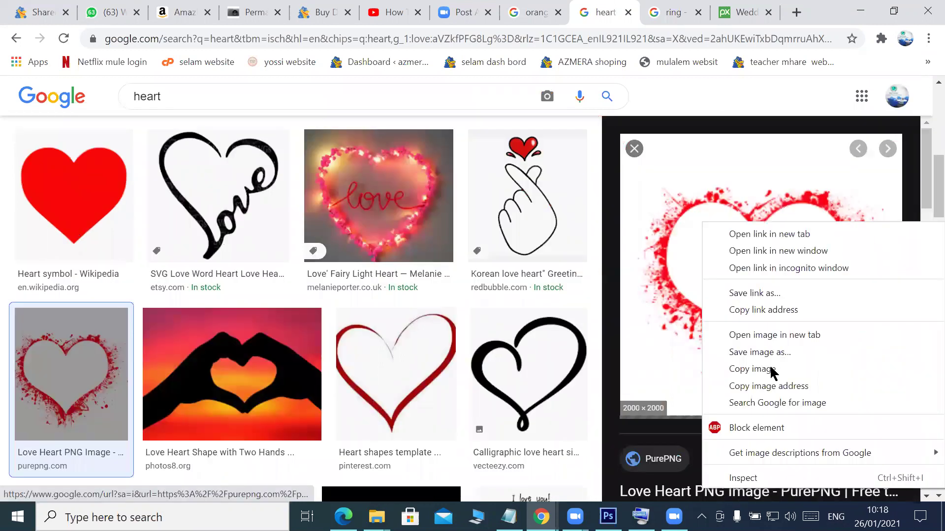
left_click(752, 369)
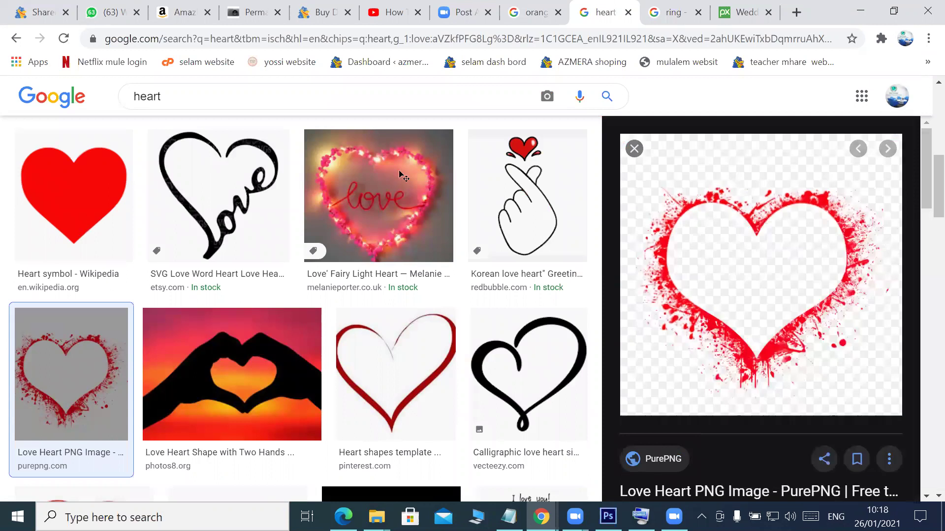
key("alt+Tab")
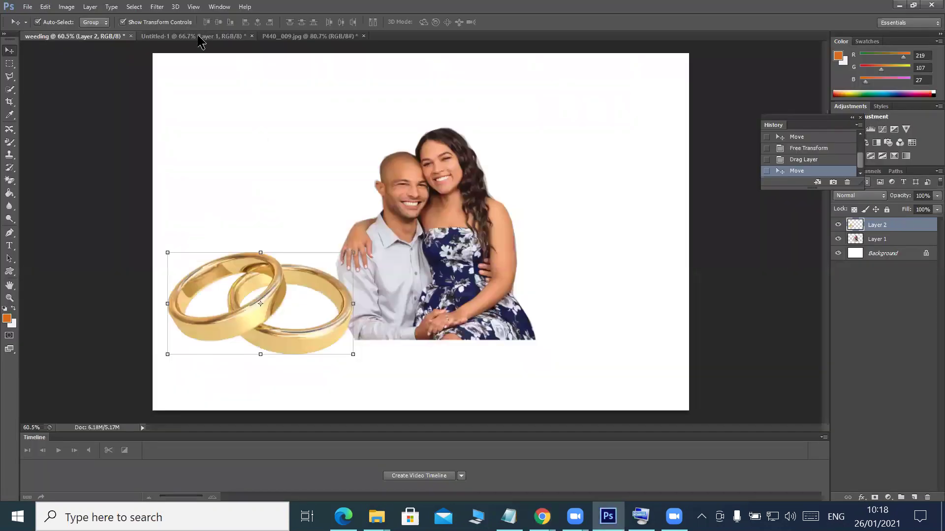
Delete the rings layer from Untitled-1 and paste the copied heart image in its place
left_click(200, 37)
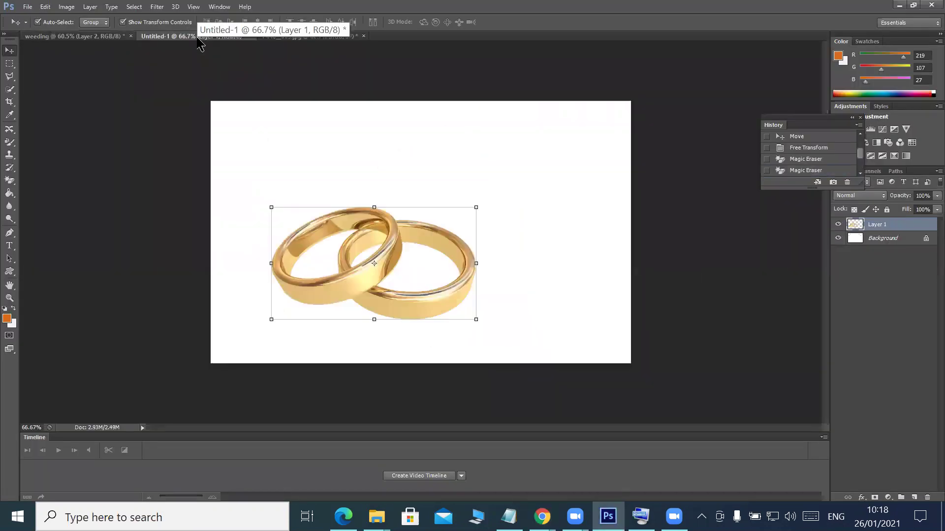
key("Delete")
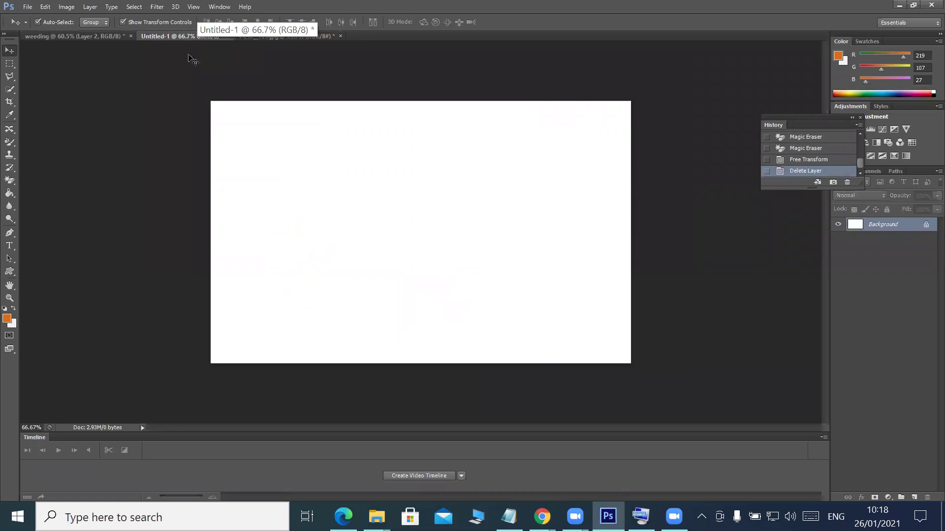
key("ctrl+v")
Scale the pasted heart image to 33.70% and move it into the weeding document at the canvas's lower-right corner
left_click_drag(370, 207, 302, 195)
left_click_drag(414, 171, 175, 296)
left_click_drag(113, 299, 575, 175)
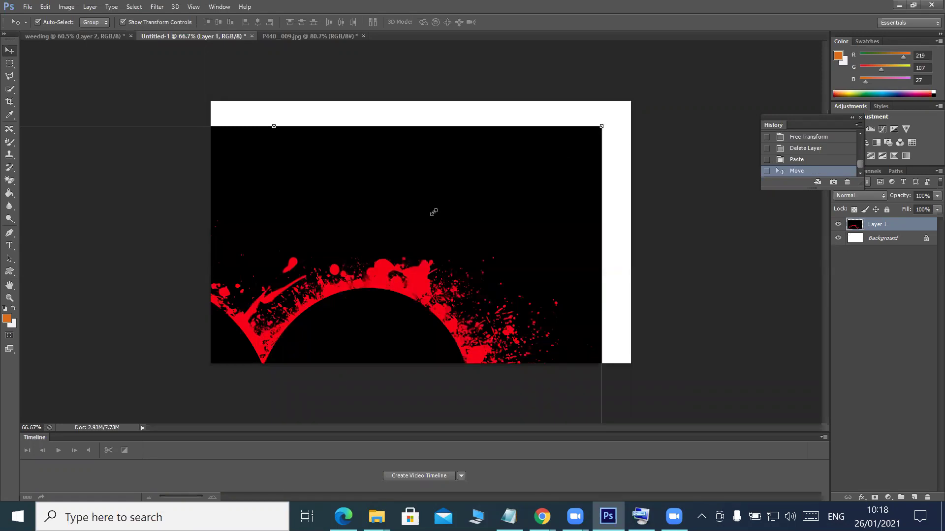
key("ctrl+t")
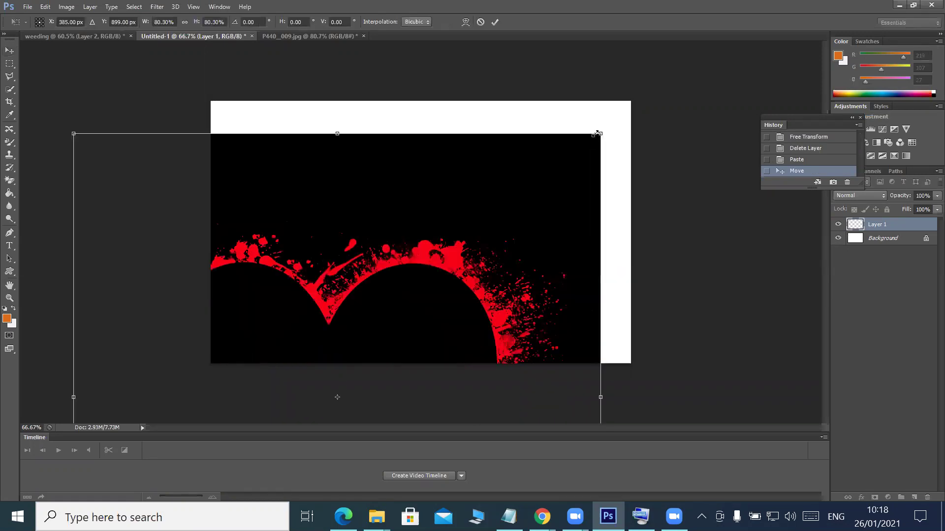
left_click_drag(599, 133, 461, 211)
left_click_drag(524, 207, 503, 243)
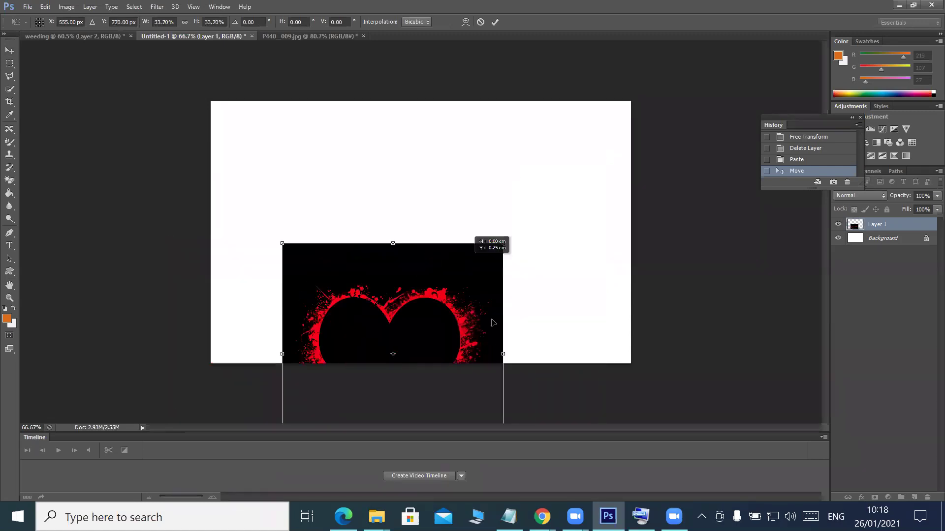
left_click_drag(492, 322, 557, 197)
left_click(494, 22)
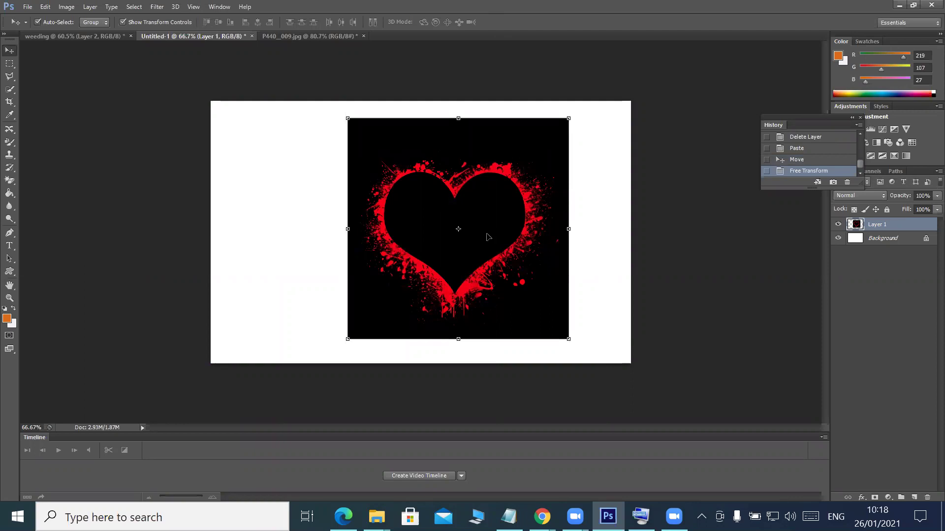
left_click_drag(375, 148, 557, 337)
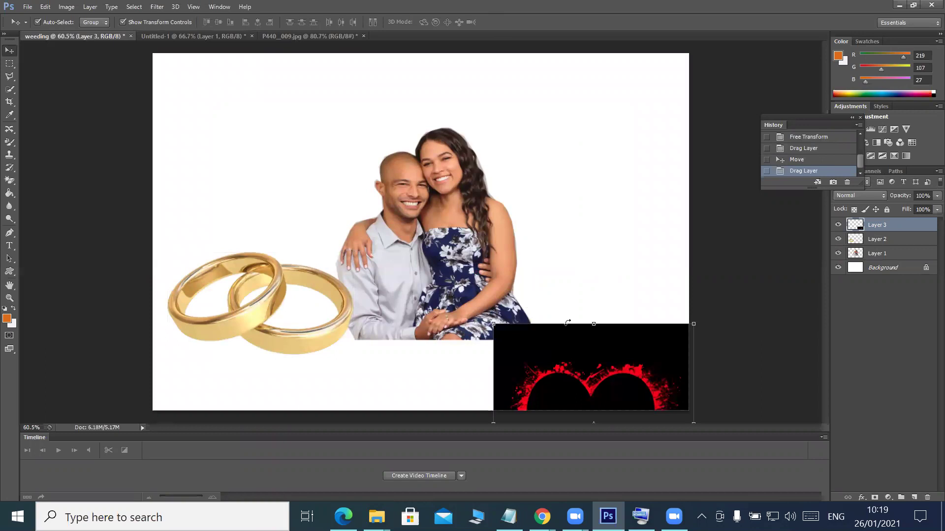
Move the couple to the canvas's lower edge and place the gold rings beside them in the lower-left area
left_click_drag(461, 230, 518, 209)
left_click_drag(315, 301, 322, 301)
left_click(547, 364)
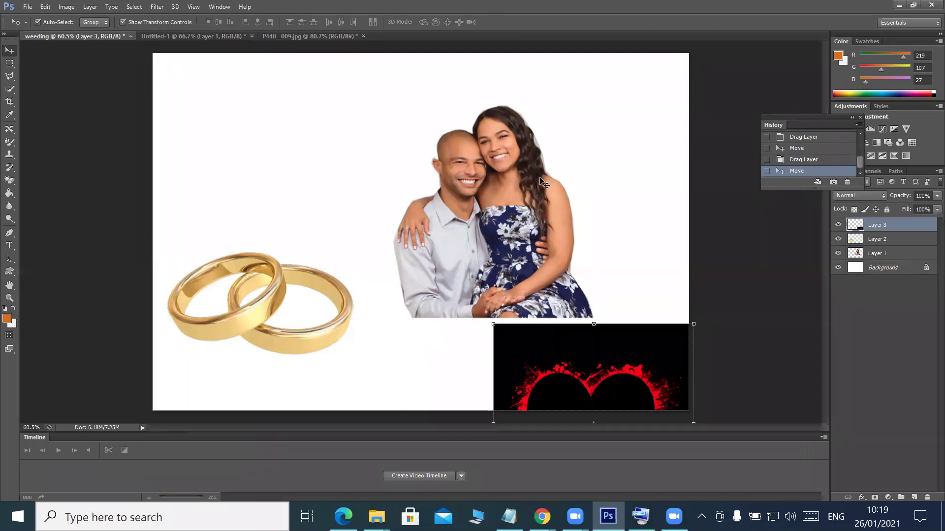
left_click_drag(271, 309, 259, 336)
left_click_drag(539, 209, 497, 268)
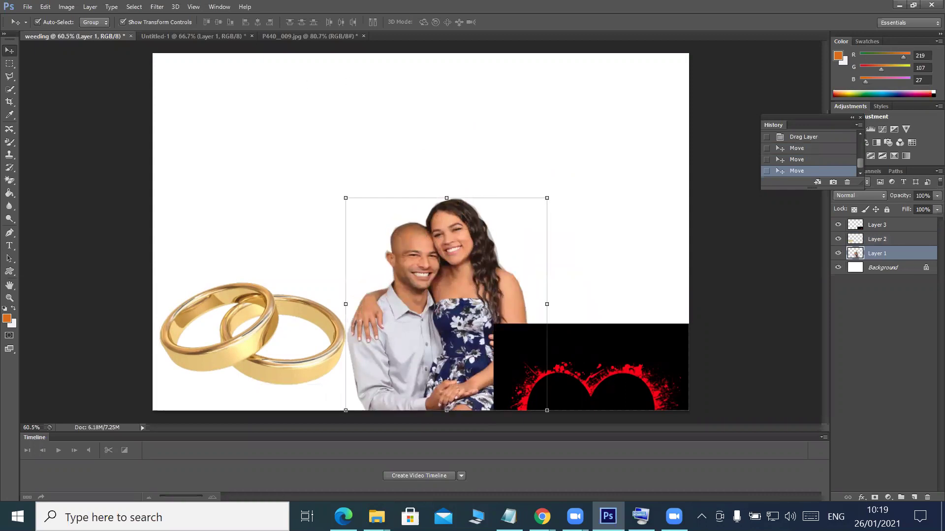
Switch to Chrome, open a new tab, change to the other Google account that holds the invitation text and open its Drive
left_click(507, 423)
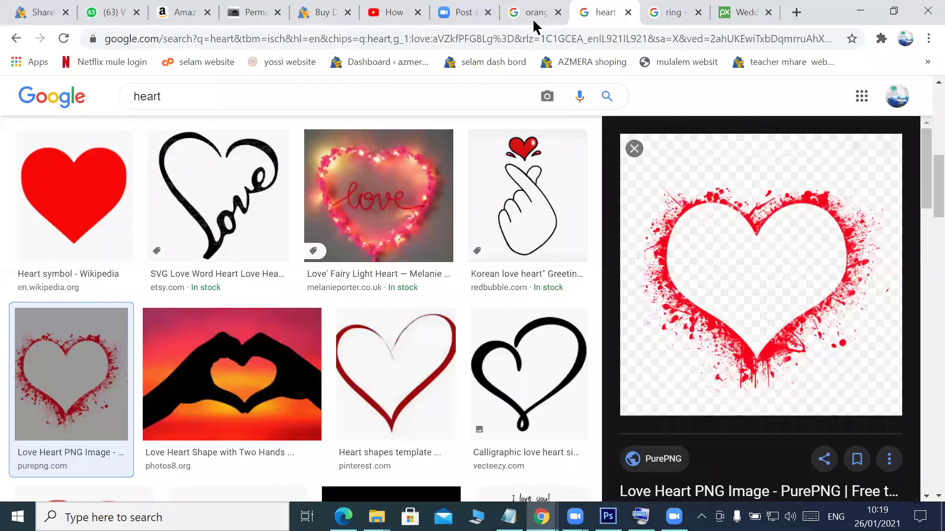
left_click(796, 12)
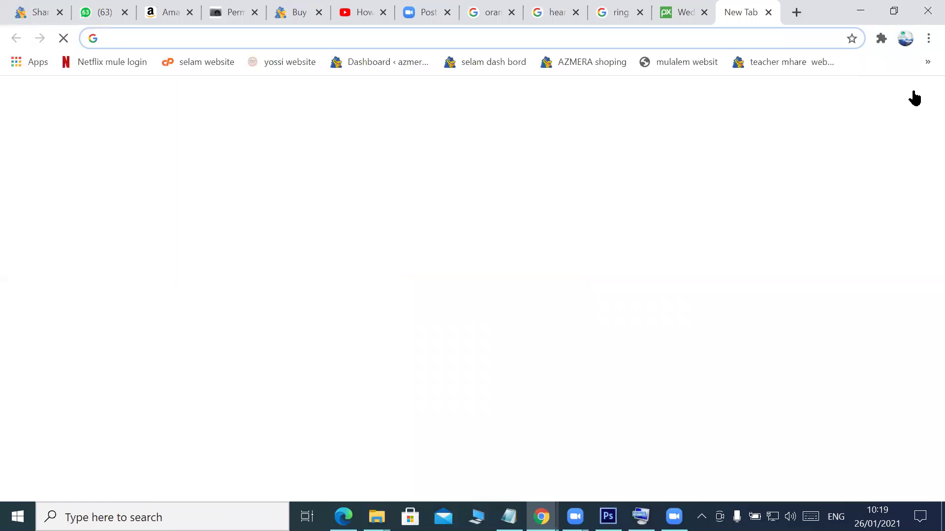
left_click(906, 102)
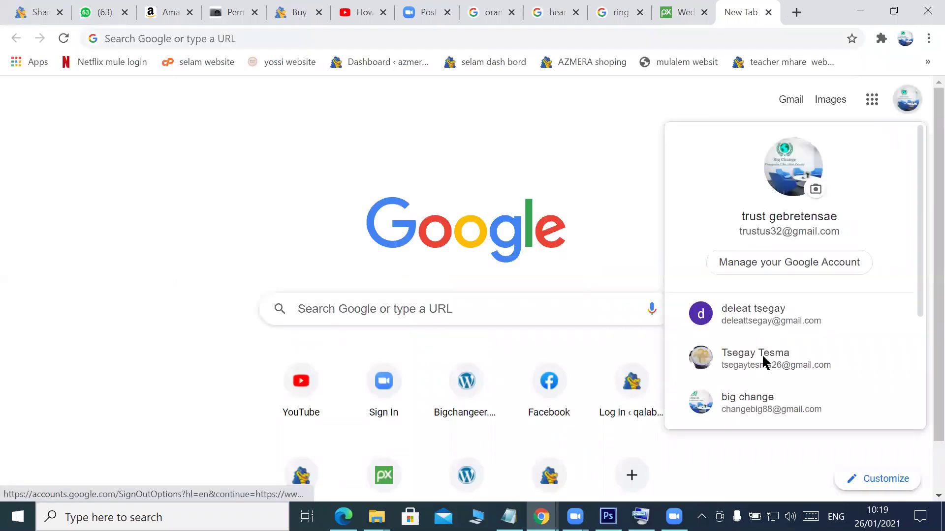
left_click(764, 363)
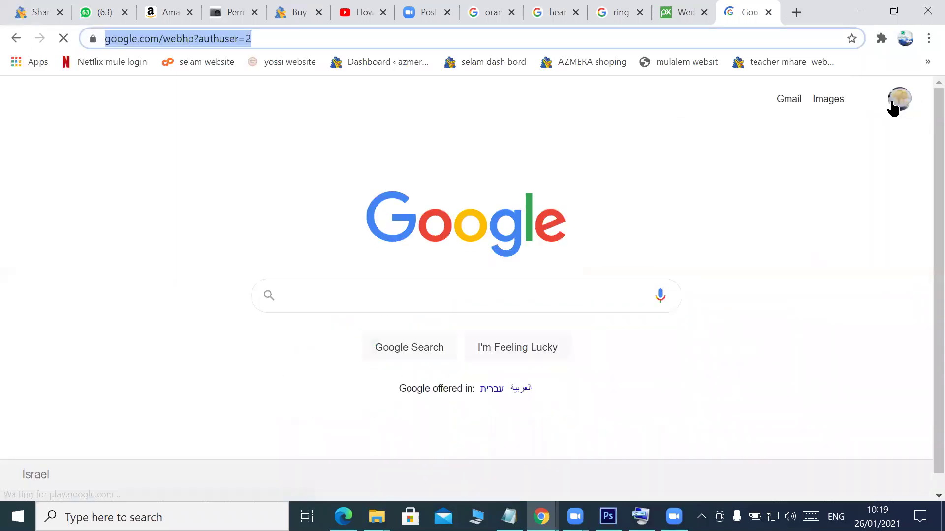
left_click(867, 100)
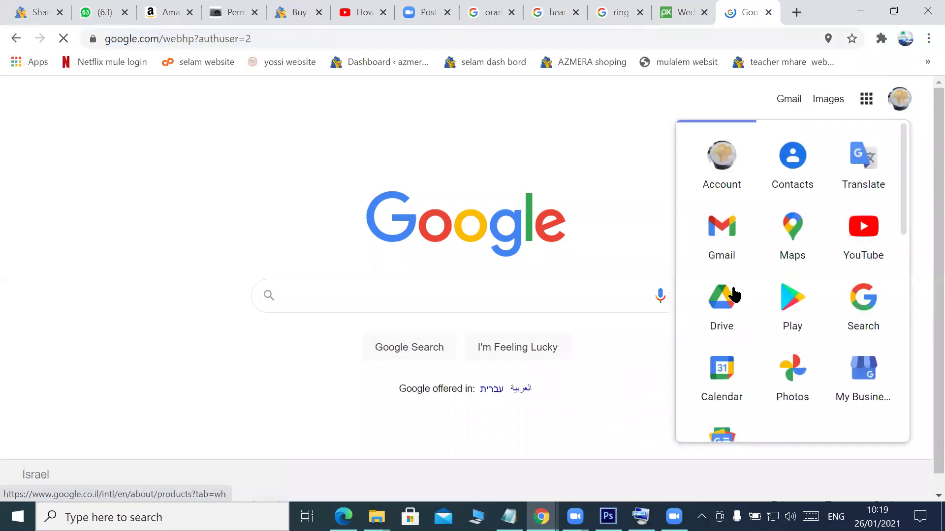
left_click(735, 294)
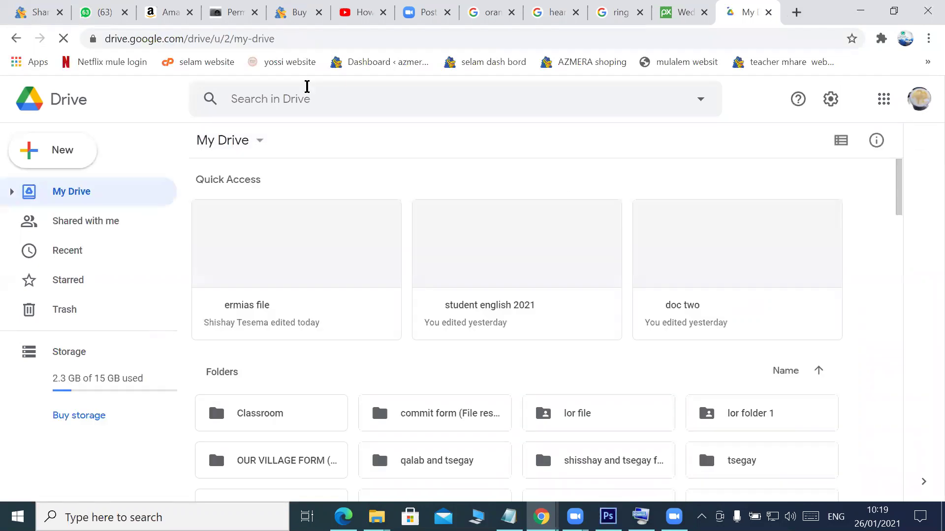
Search Drive for "important application in new" and open the document Important application in new class
left_click(307, 88)
type("im")
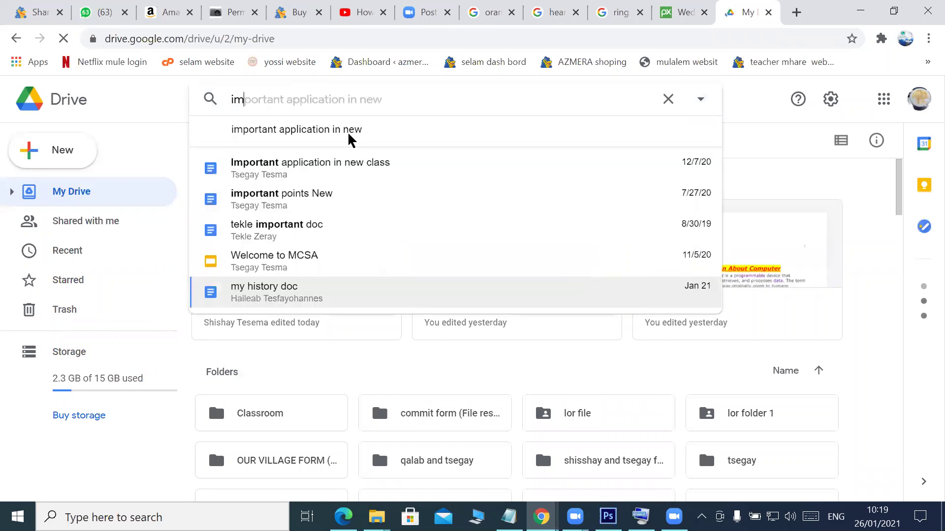
left_click(347, 133)
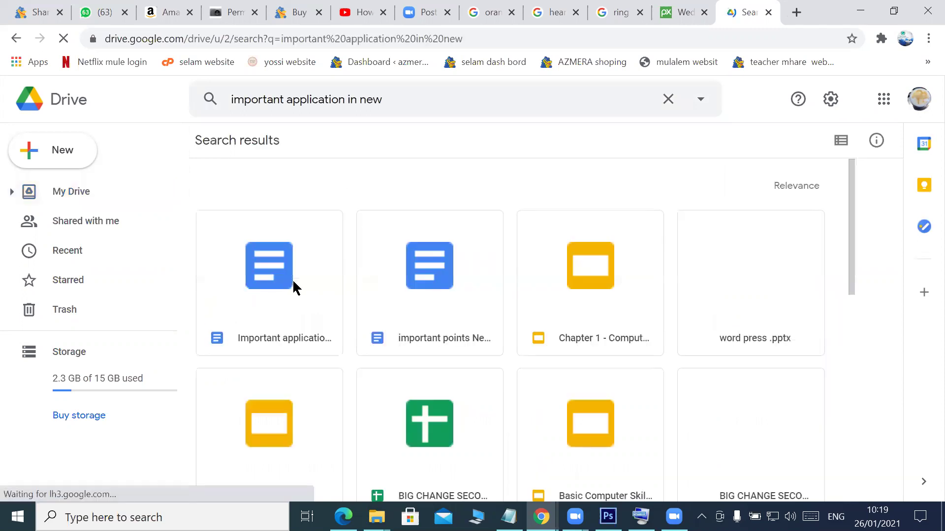
left_click(298, 273)
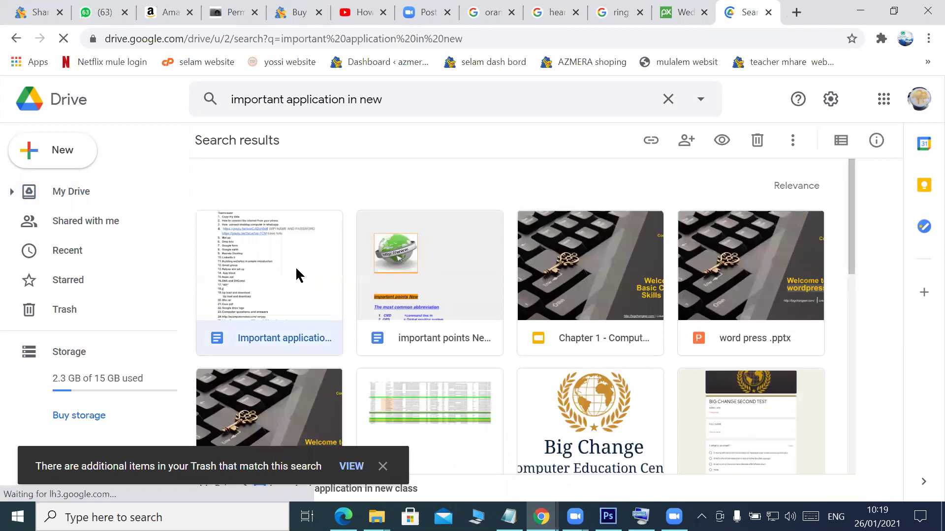
double_click(297, 271)
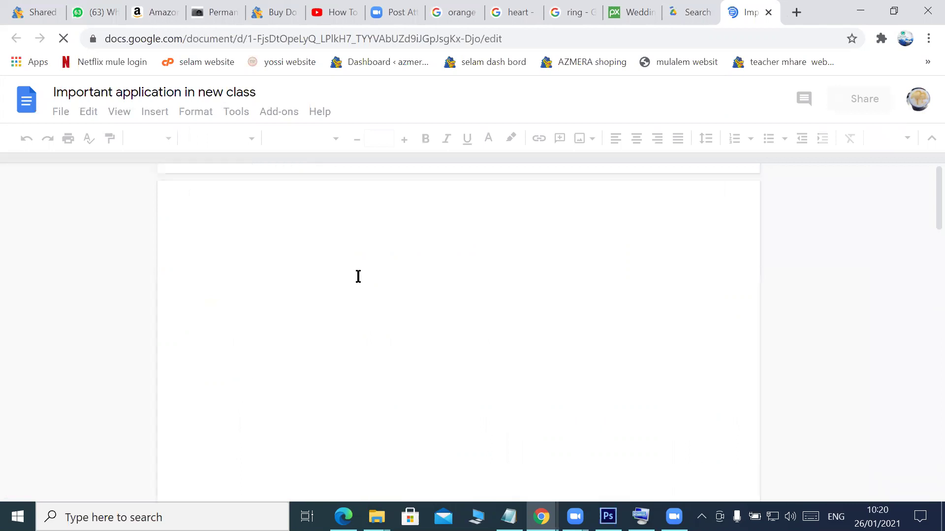
Copy the word መርዓ from the Wedding invitation section of the document and switch back to Photoshop
scroll(352, 295, "down", 5)
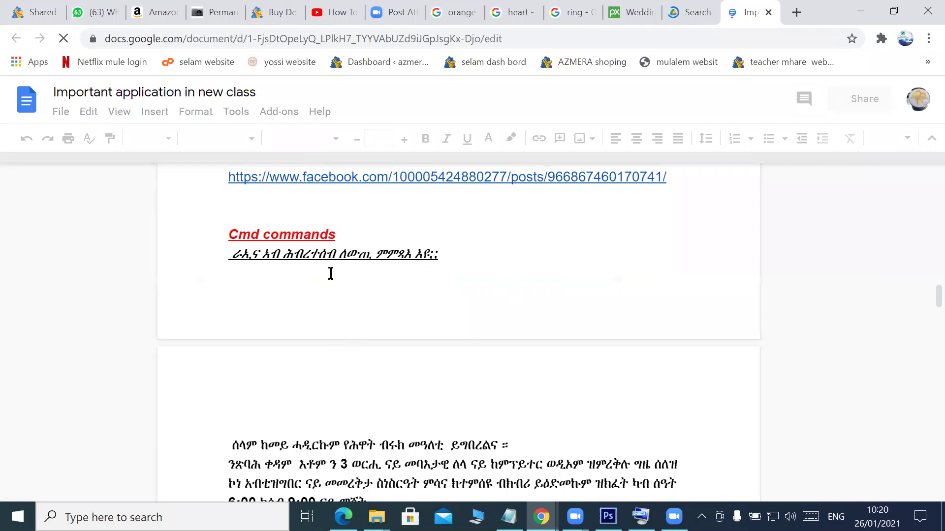
scroll(331, 272, "down", 6)
scroll(317, 291, "down", 5)
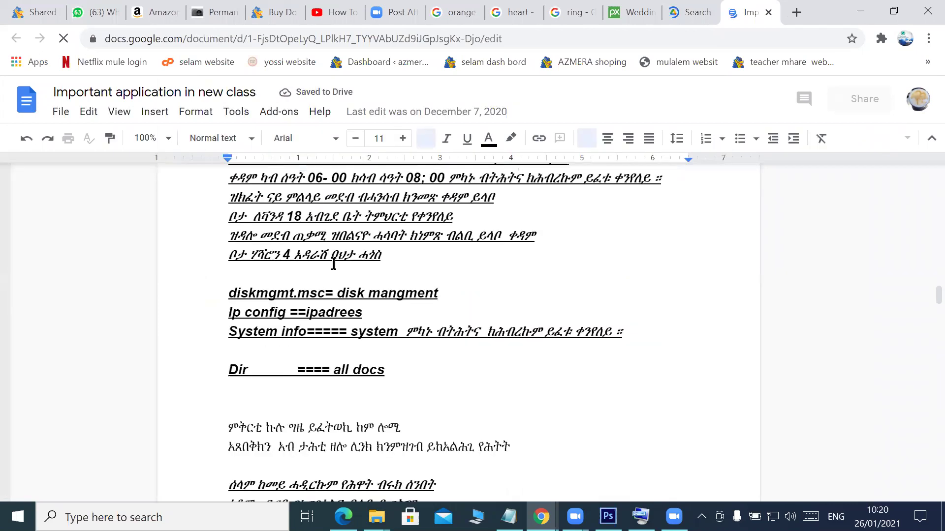
scroll(329, 285, "down", 6)
scroll(364, 305, "down", 7)
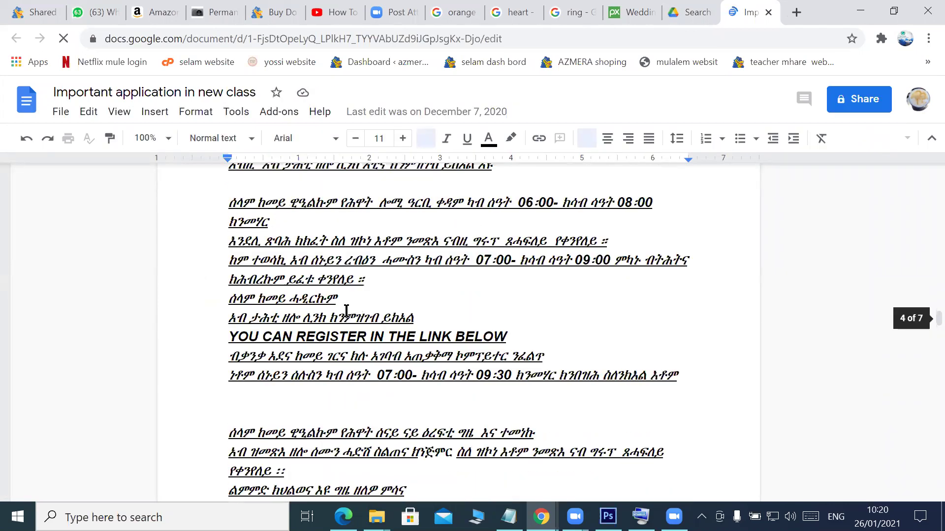
scroll(347, 309, "down", 7)
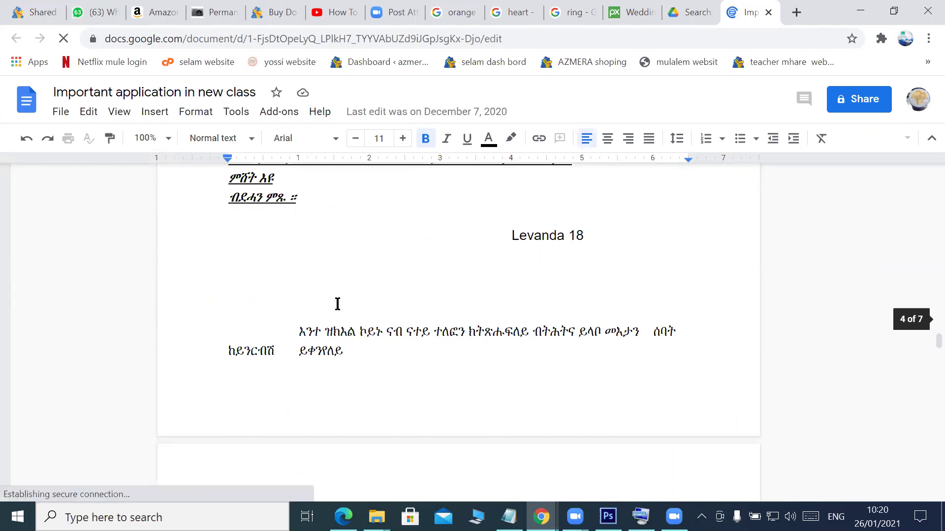
scroll(336, 305, "down", 2)
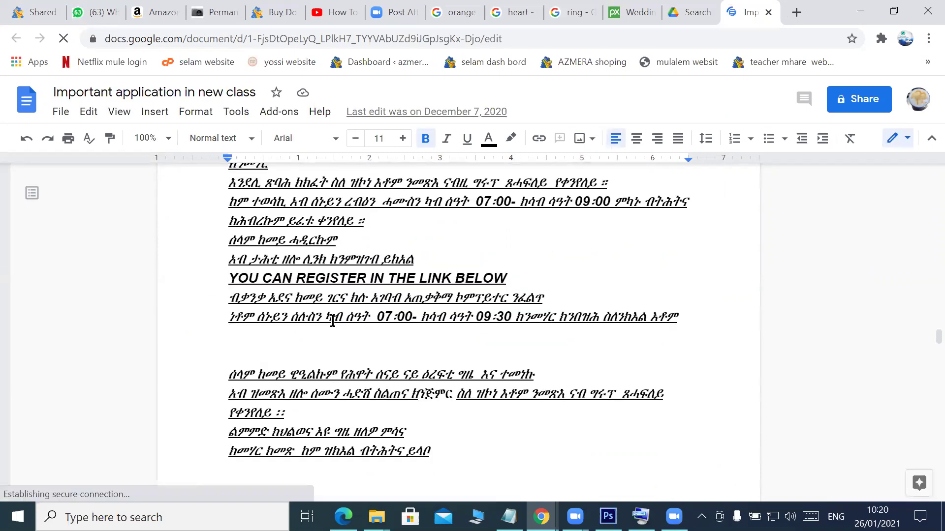
scroll(333, 320, "down", 5)
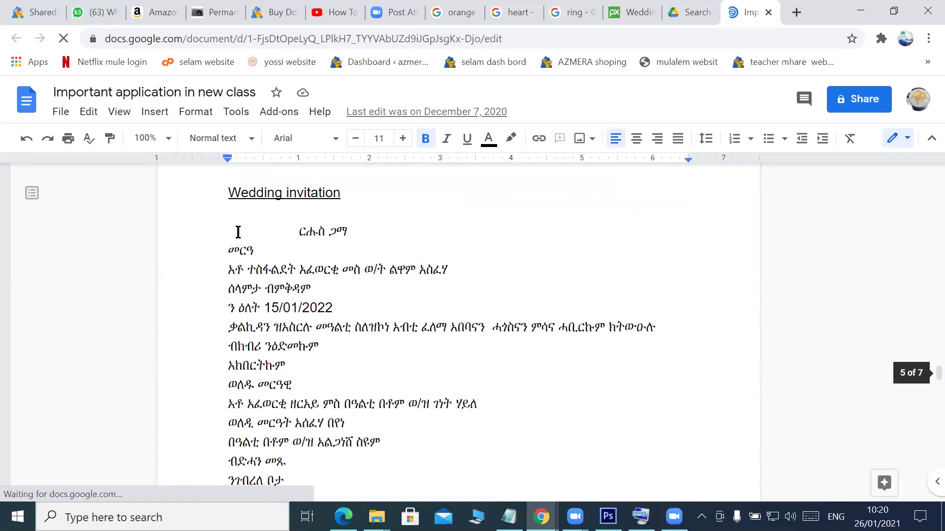
double_click(220, 249)
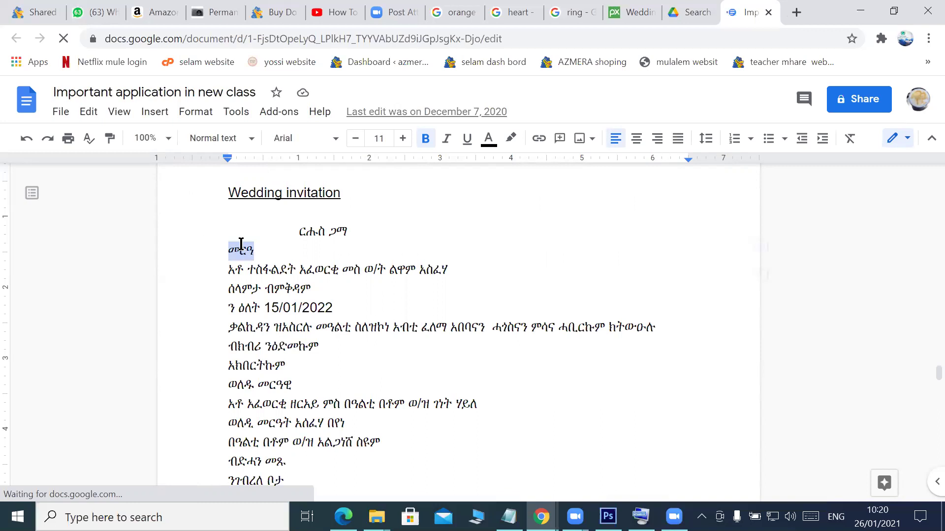
right_click(268, 263)
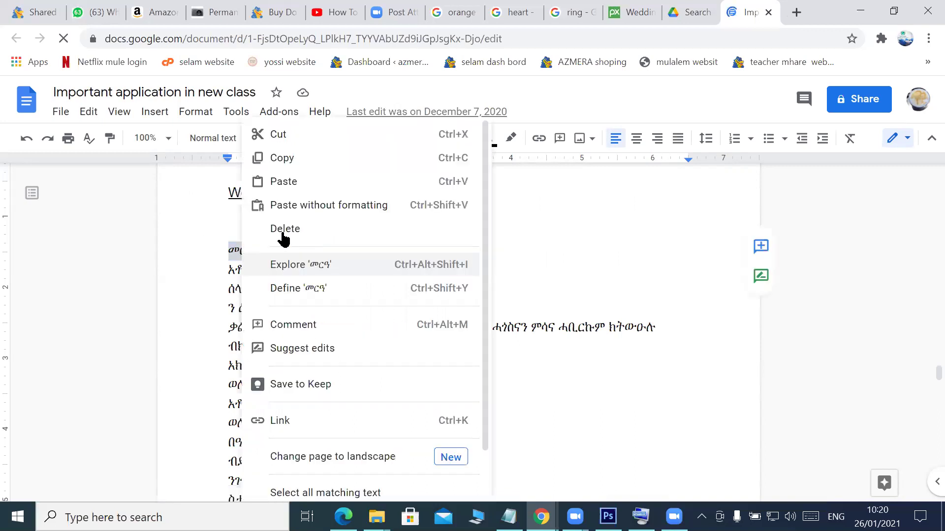
left_click(294, 158)
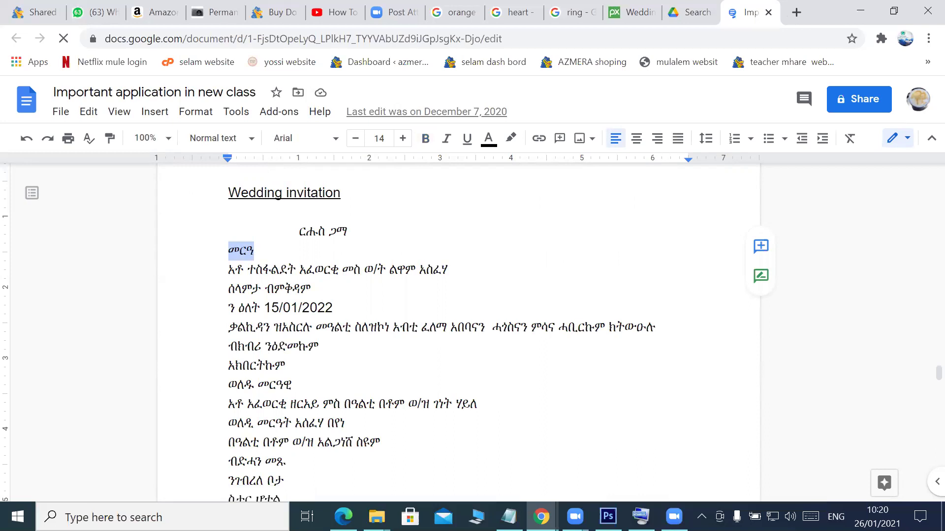
key("alt+Tab")
Start a text layer near the canvas's upper edge and switch the keyboard input from English to Ethiopic script
left_click(10, 246)
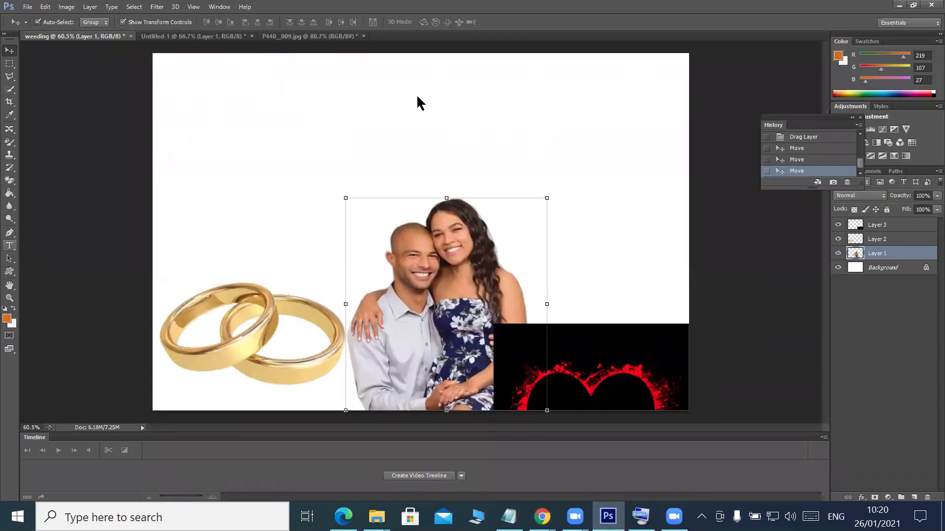
left_click(338, 83)
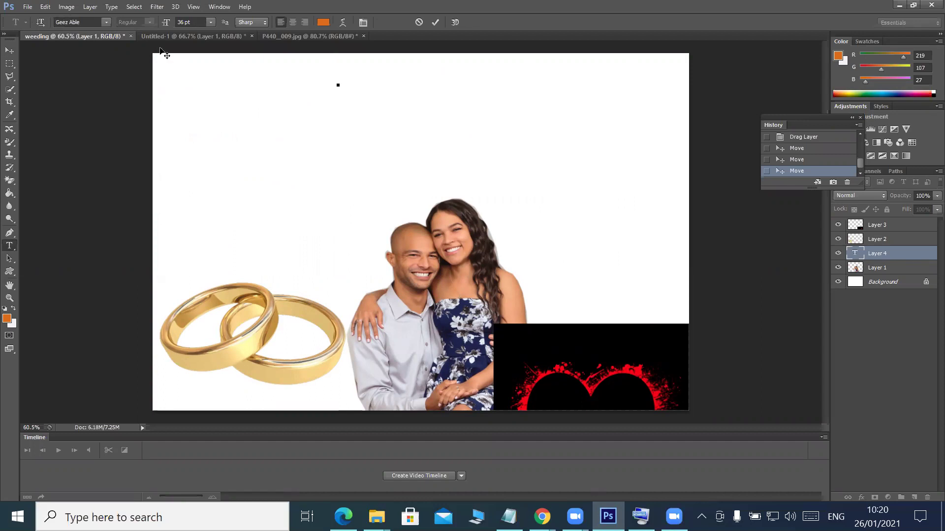
type("me")
key("BackSpace")
key("BackSpace")
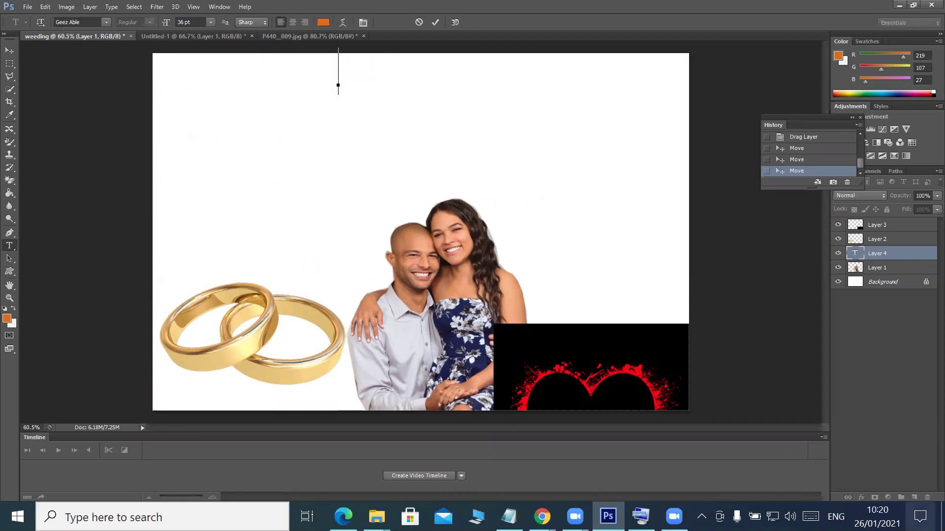
left_click(836, 517)
left_click(824, 439)
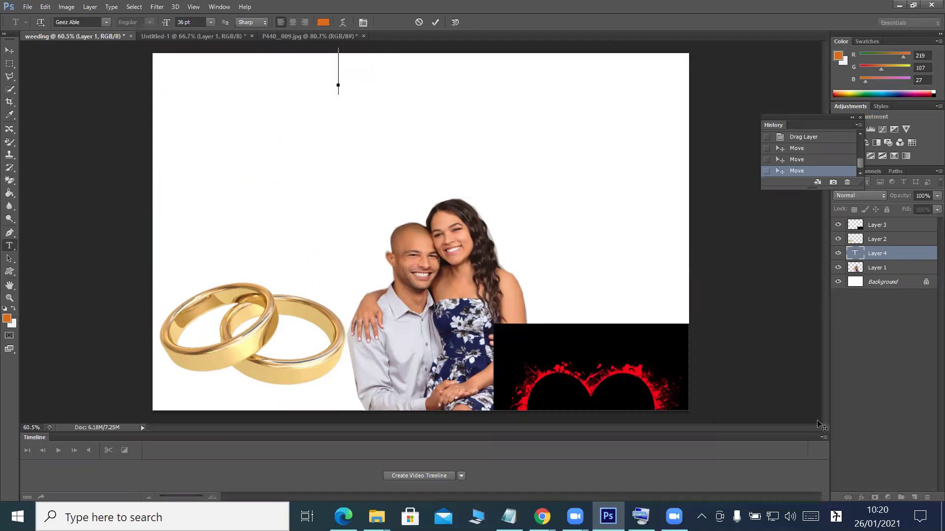
Write መርዓ in the new text layer and commit the text
type("መ")
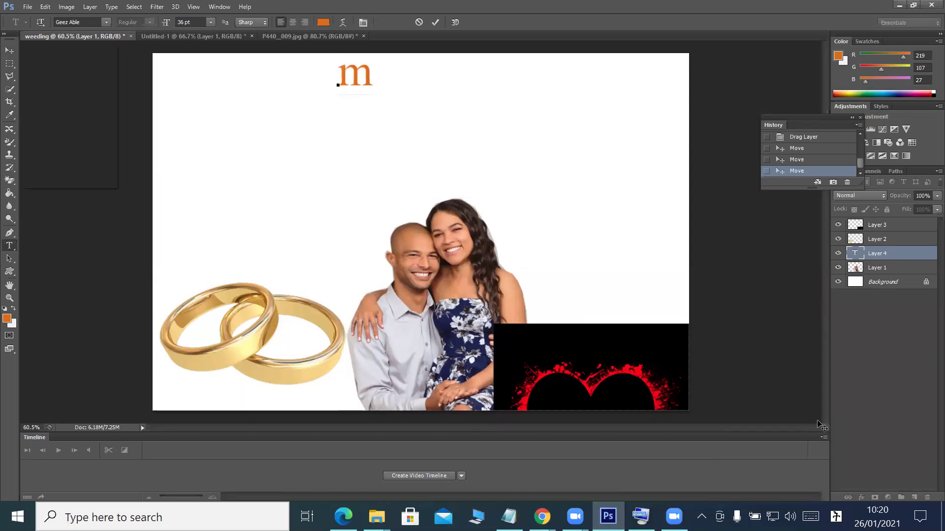
type("ር")
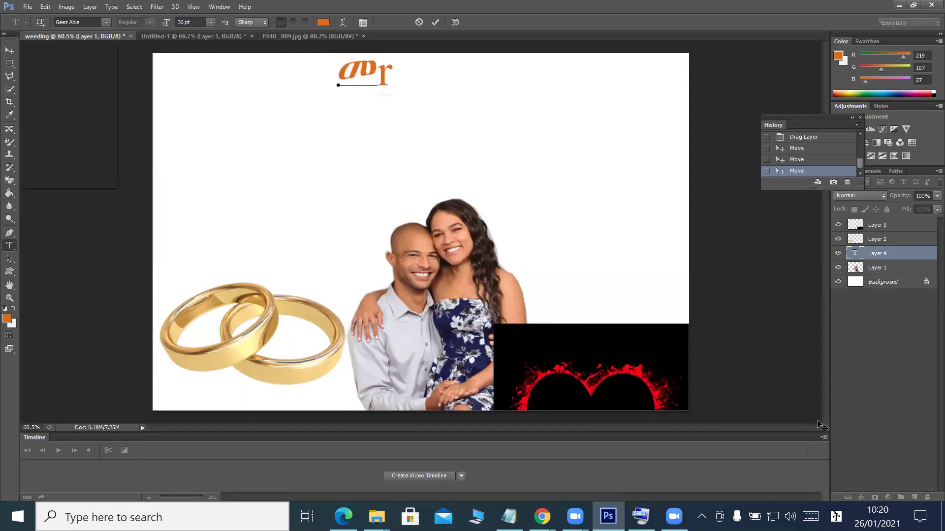
type("ሪ")
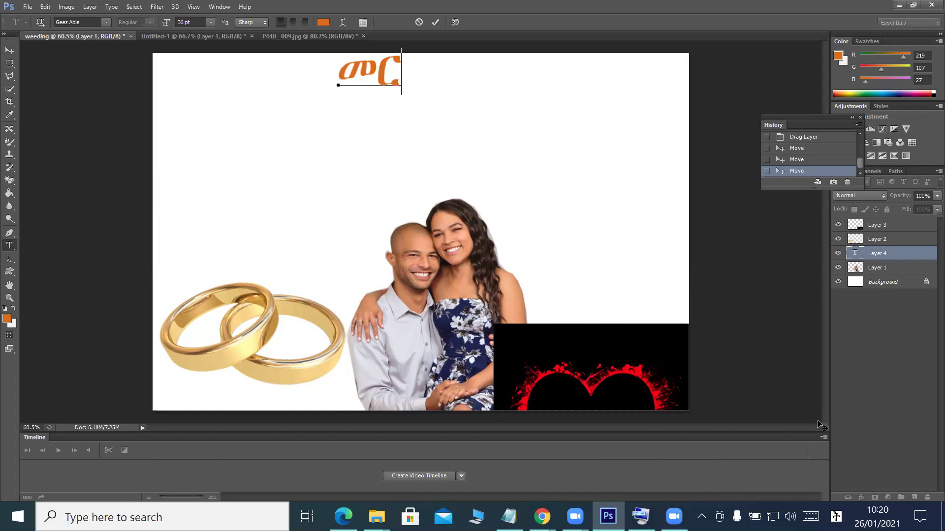
type("a")
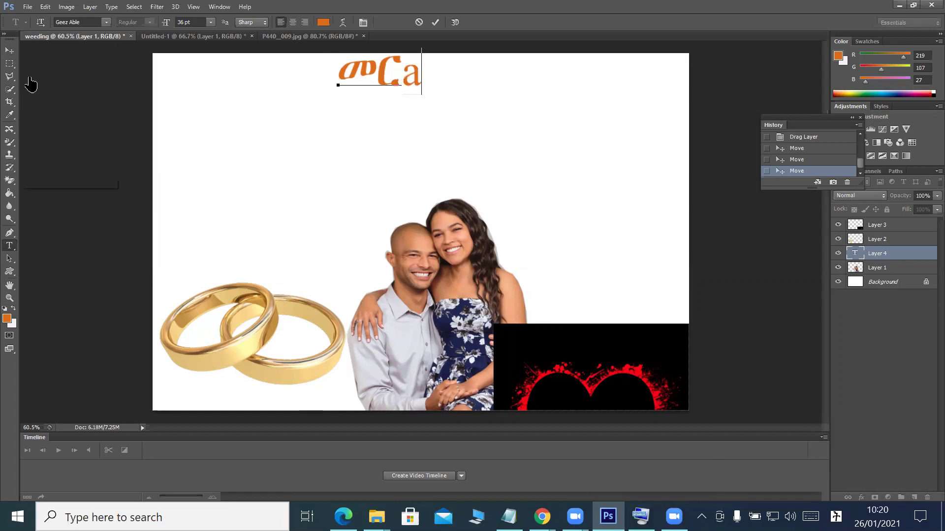
type("ዓ")
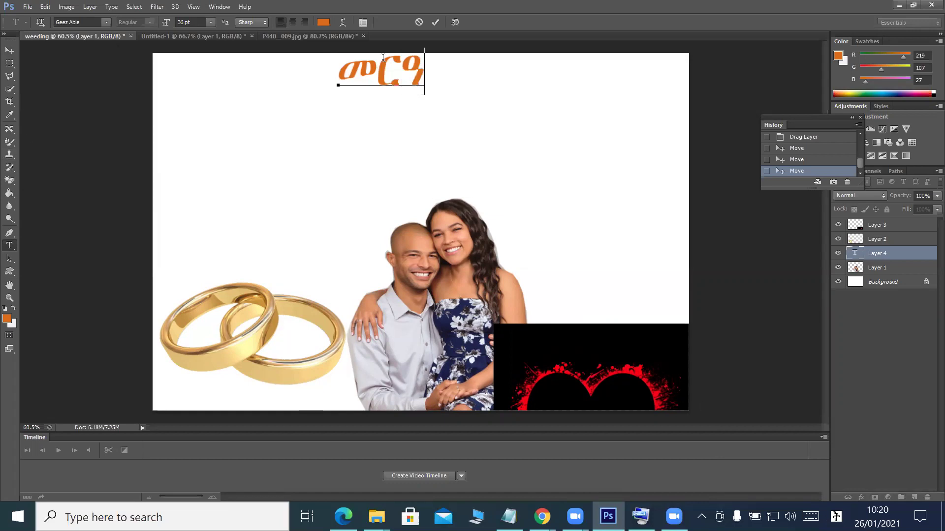
left_click(435, 22)
left_click(426, 55)
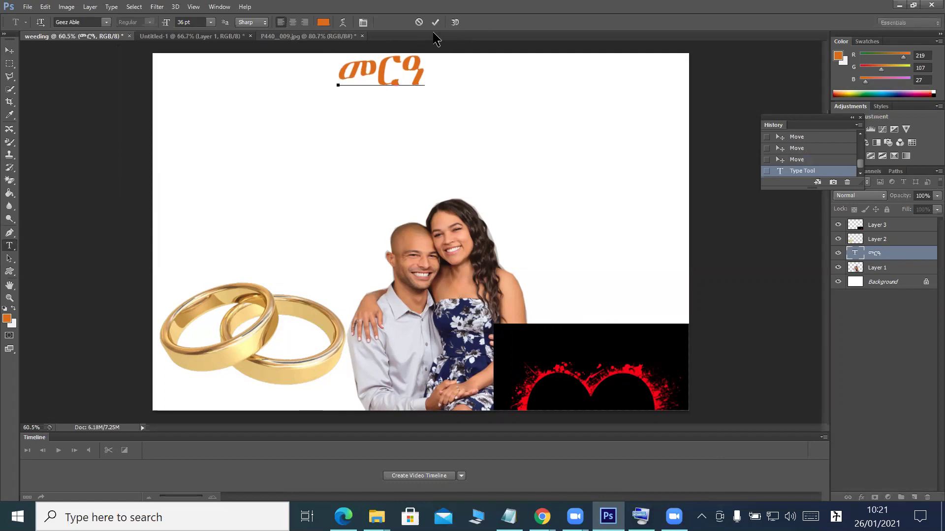
left_click(9, 51)
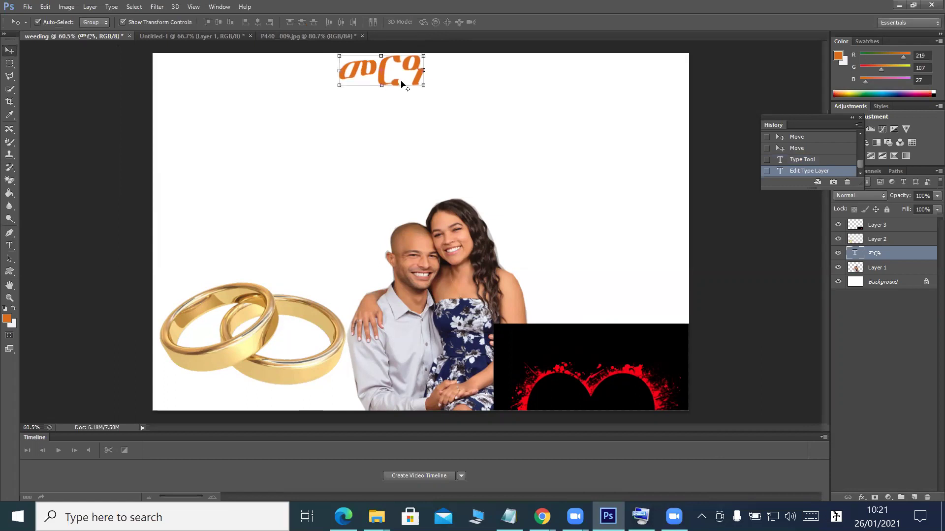
Free-transform the መርዓ text and move it slightly down and to the right, above the couple
key("ctrl+t")
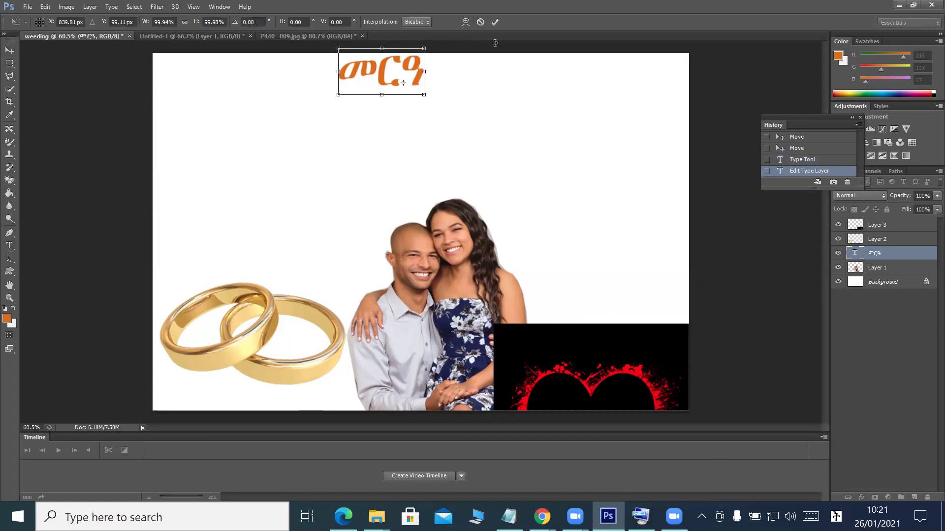
left_click(494, 21)
left_click_drag(405, 74, 426, 80)
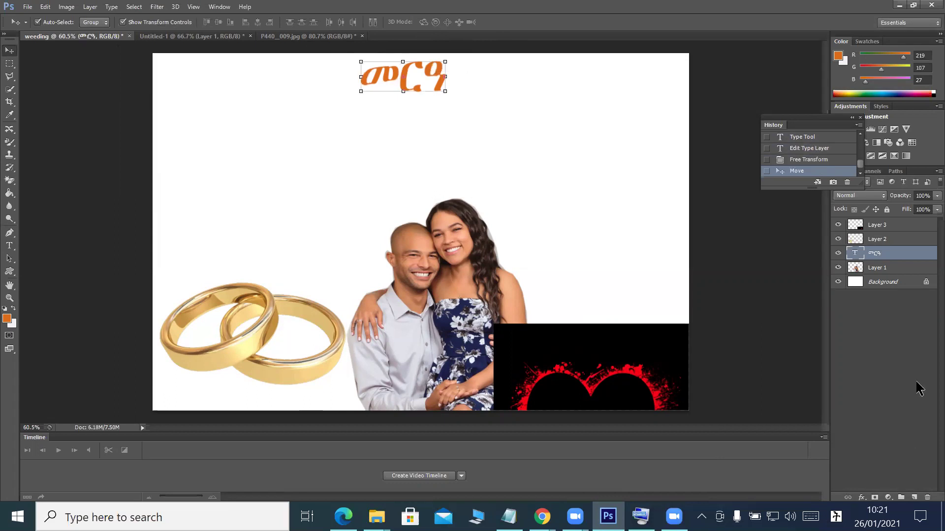
Open the layer style settings of the መርዓ text and choose the blue-and-gold landscape gradient style preset
right_click(611, 78)
left_click(597, 90)
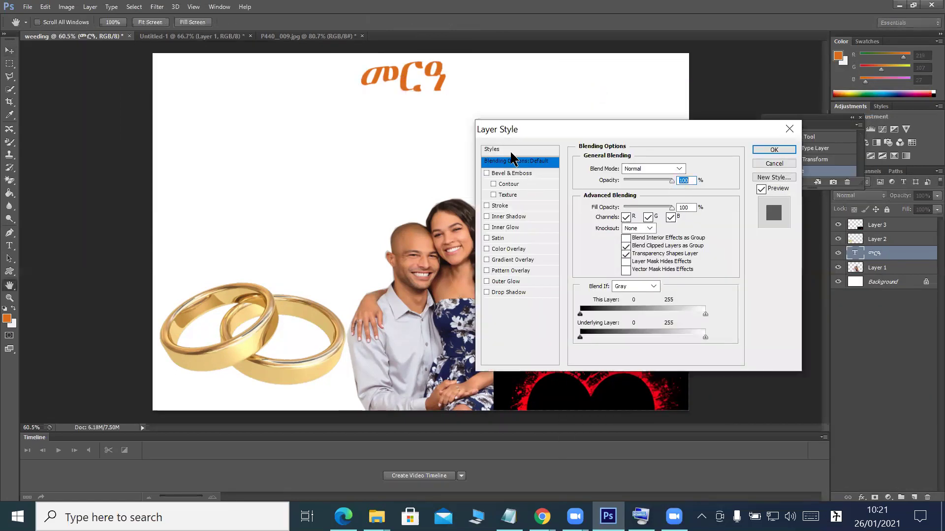
left_click(510, 151)
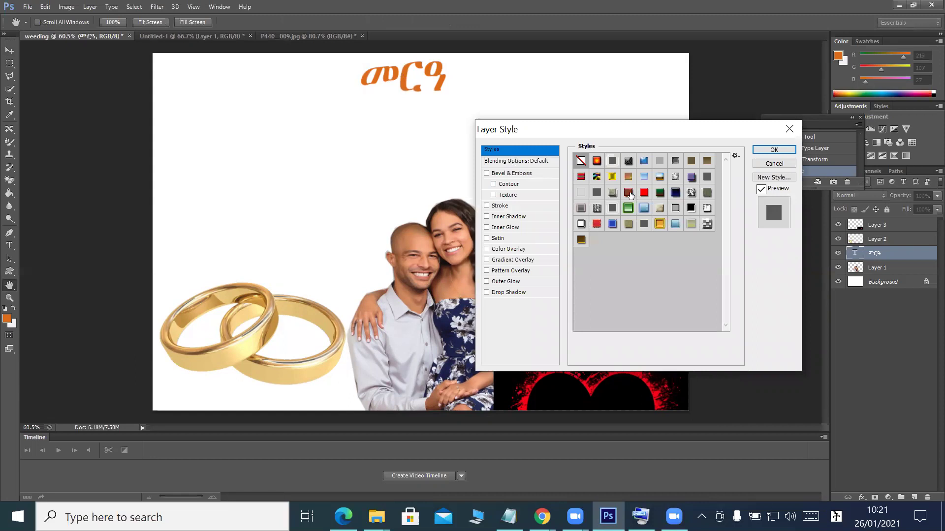
left_click(629, 207)
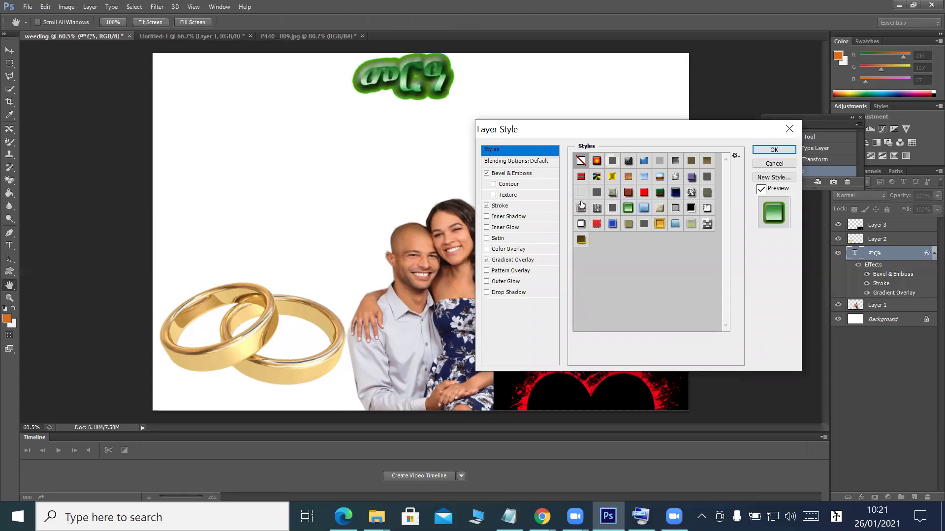
left_click(658, 192)
left_click(658, 181)
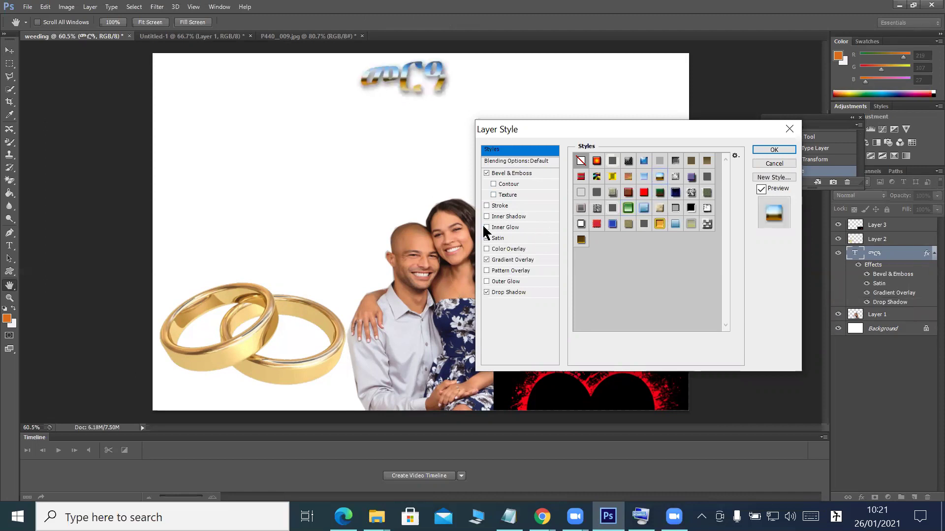
Add a 13 px outside stroke with a solid black color fill to the መርዓ text and apply the layer style
left_click(505, 205)
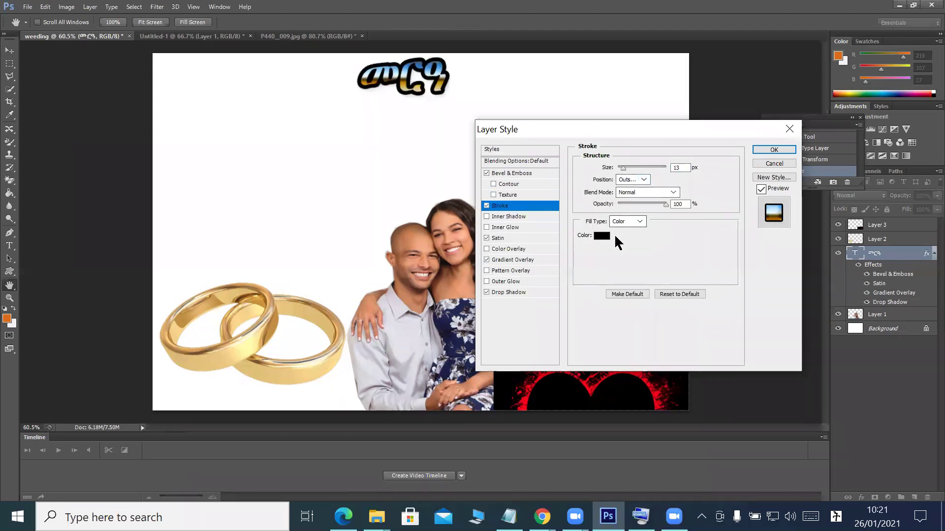
left_click(639, 222)
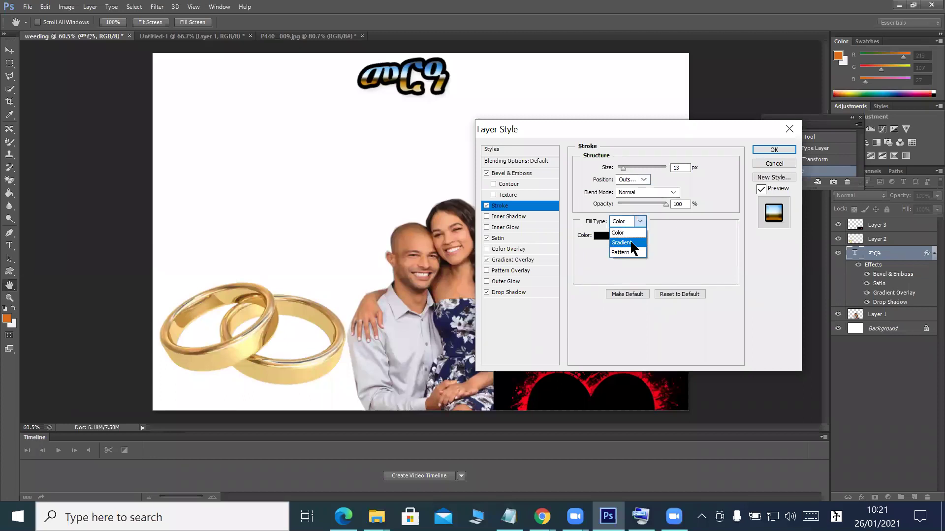
left_click(629, 241)
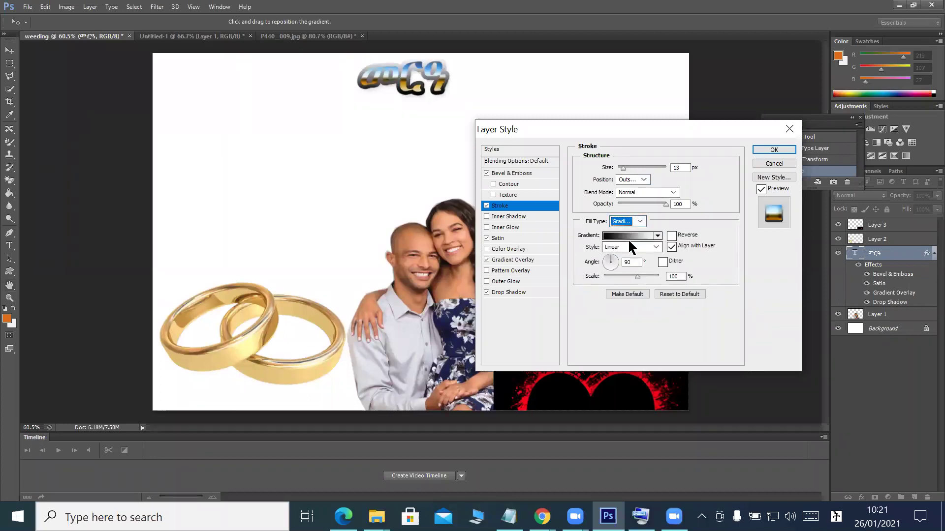
left_click(639, 221)
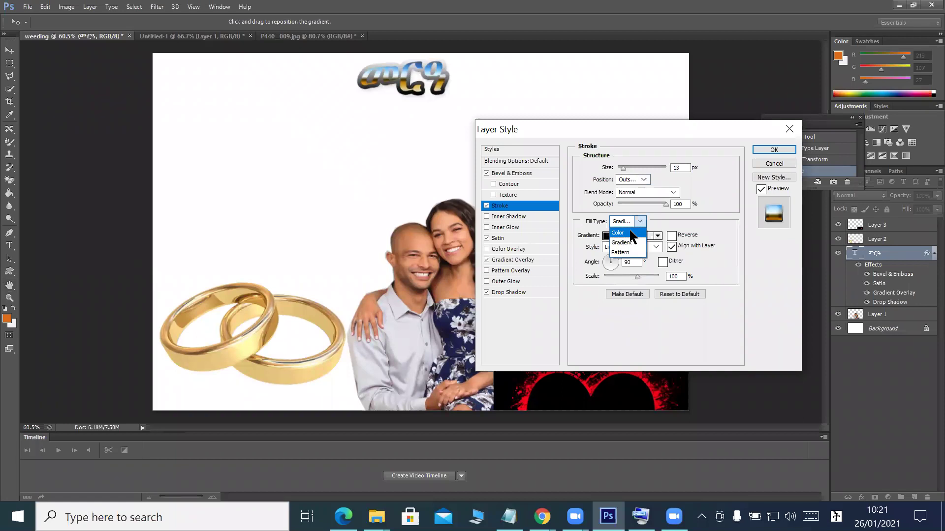
left_click(629, 233)
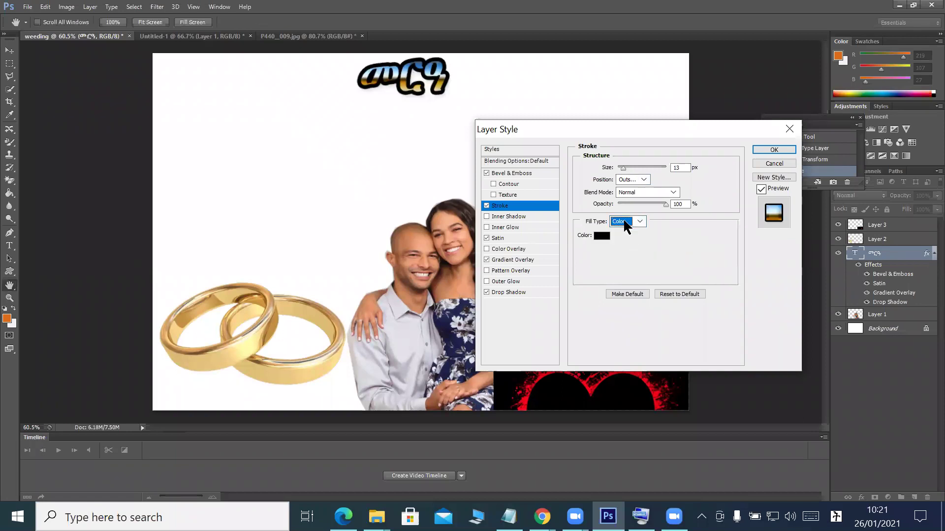
left_click(773, 150)
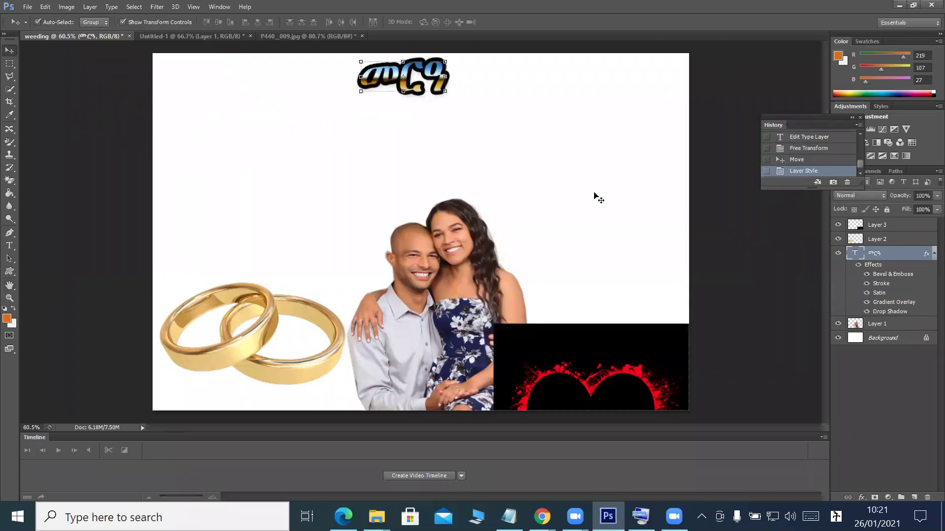
Move the rings to the canvas's lower-left corner, and place the couple on the right side with a duplicate on the left
left_click_drag(268, 306, 255, 331)
left_click_drag(465, 254, 558, 143)
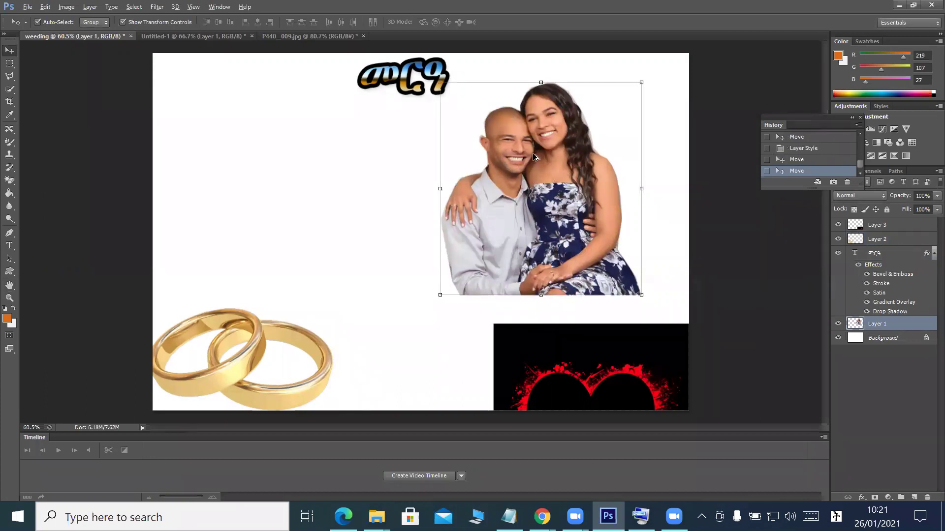
left_click_drag(519, 157, 273, 155)
left_click_drag(575, 169, 610, 169)
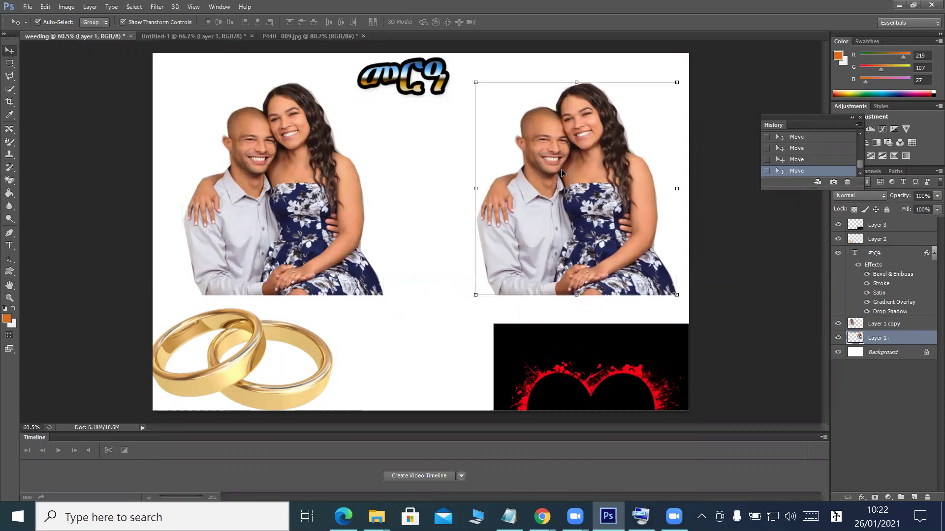
Try a vertical flip on the duplicated couple on the canvas's left side, and undo it
left_click(304, 147)
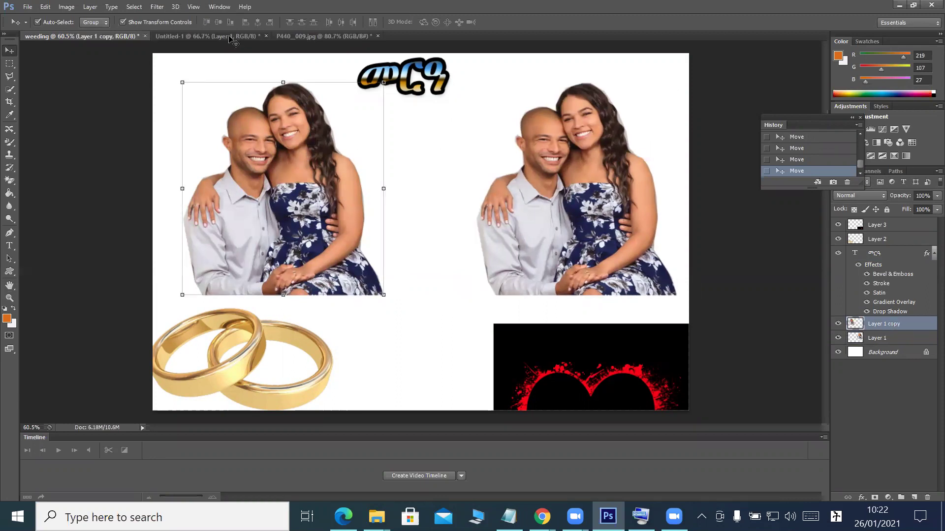
left_click(44, 7)
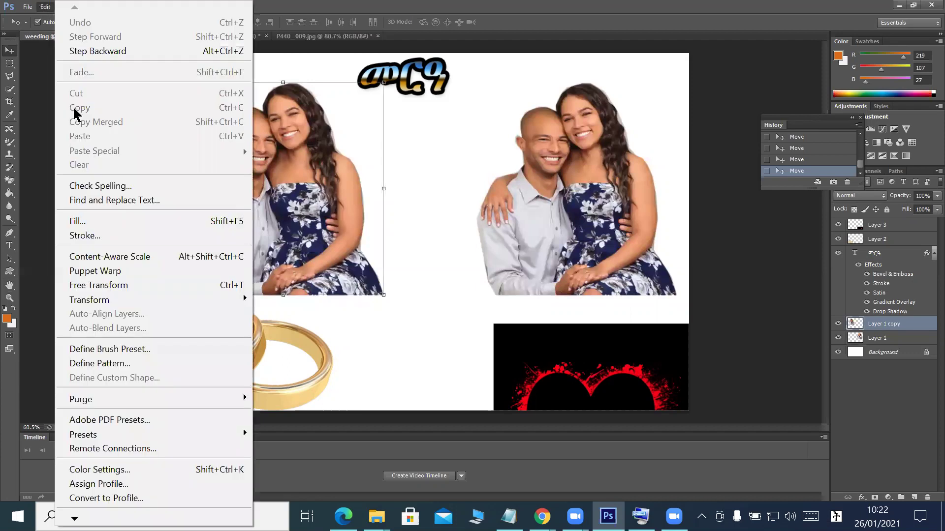
mouse_move(109, 301)
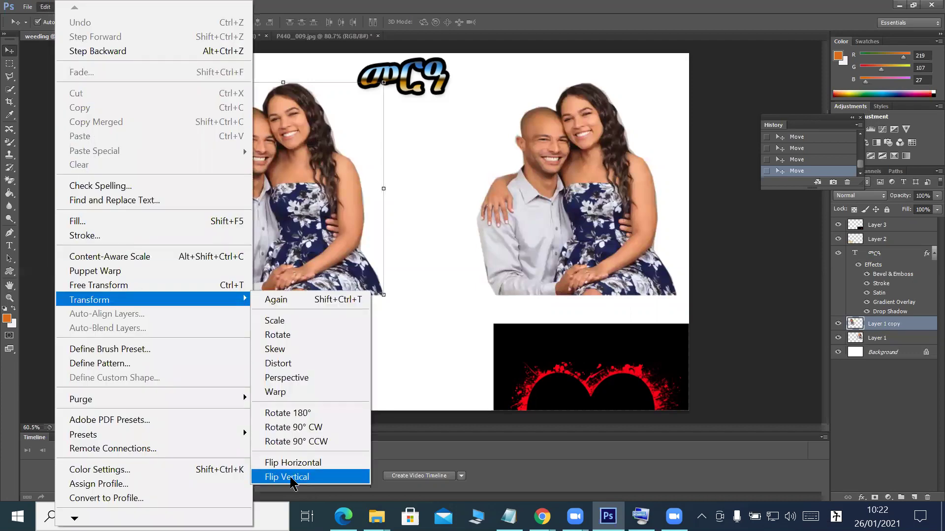
left_click(298, 477)
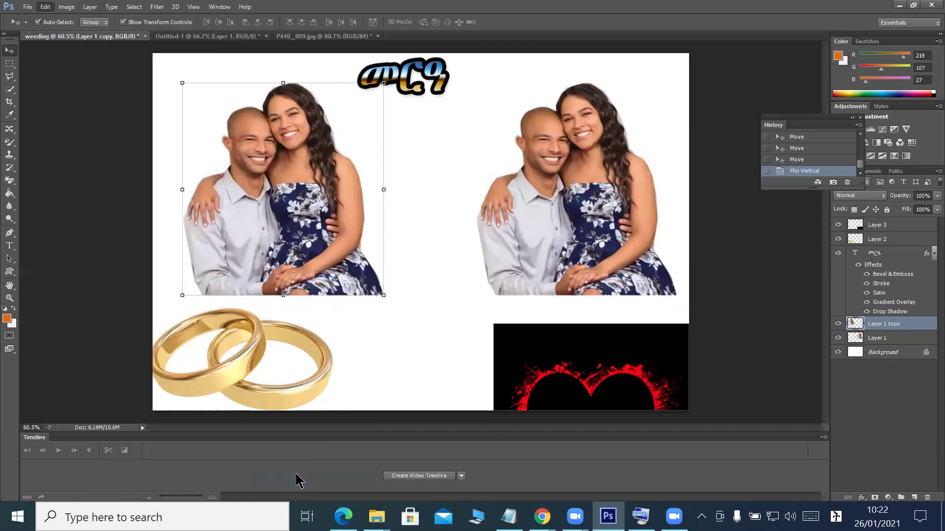
key("ctrl+z")
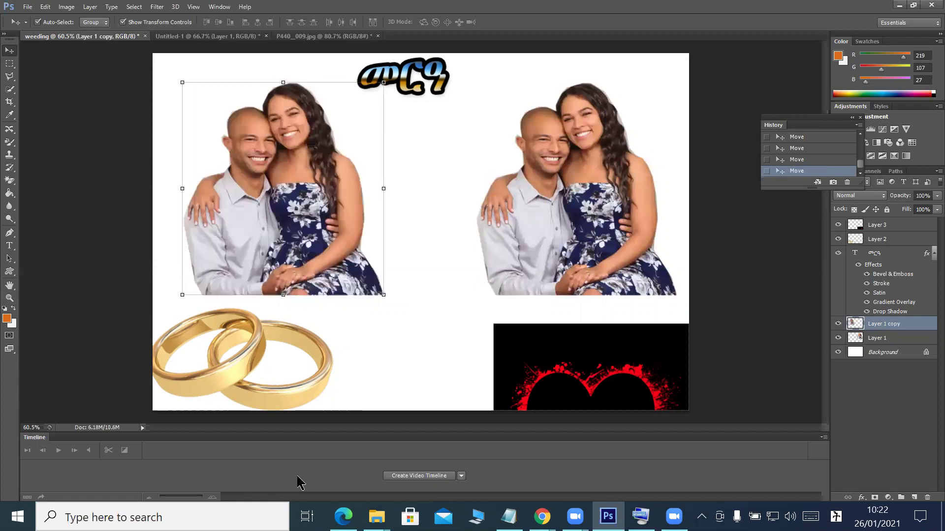
Flip the duplicated couple horizontally and move both couples outward toward the canvas's left and right edges
left_click(45, 7)
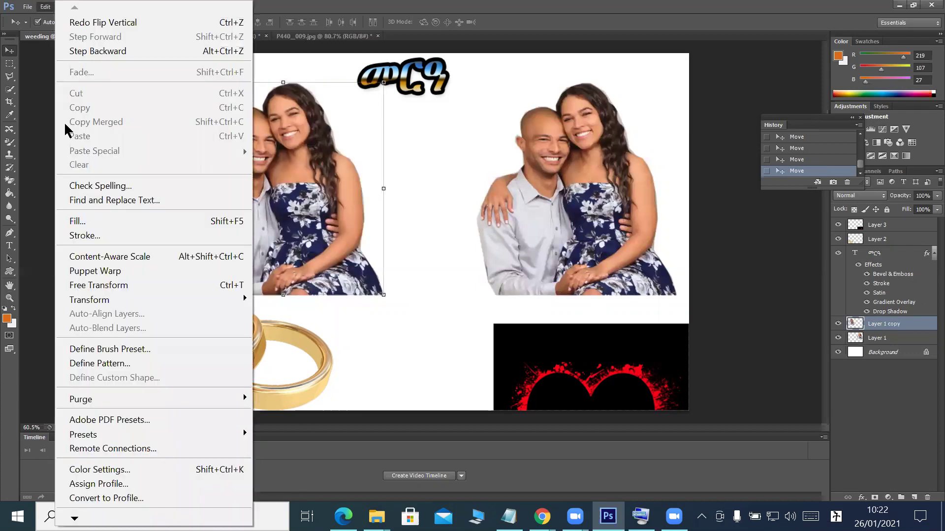
mouse_move(123, 301)
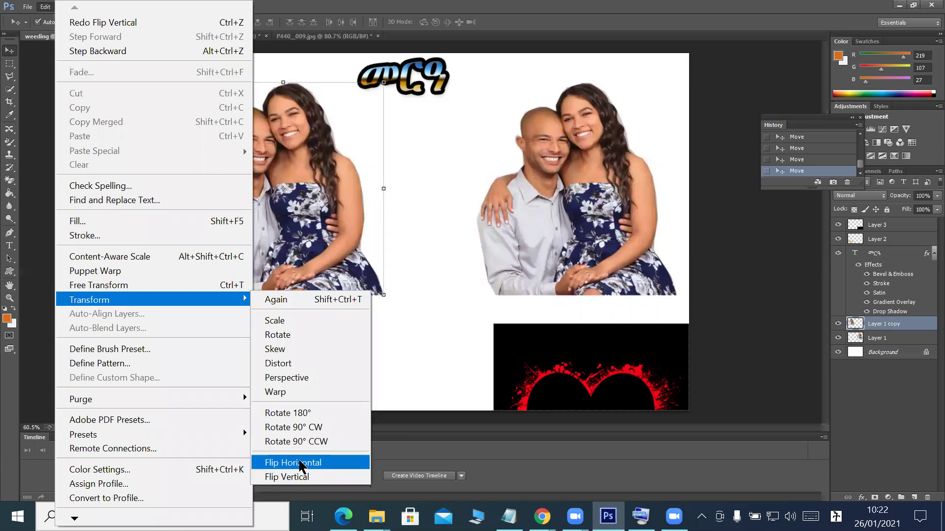
left_click(298, 462)
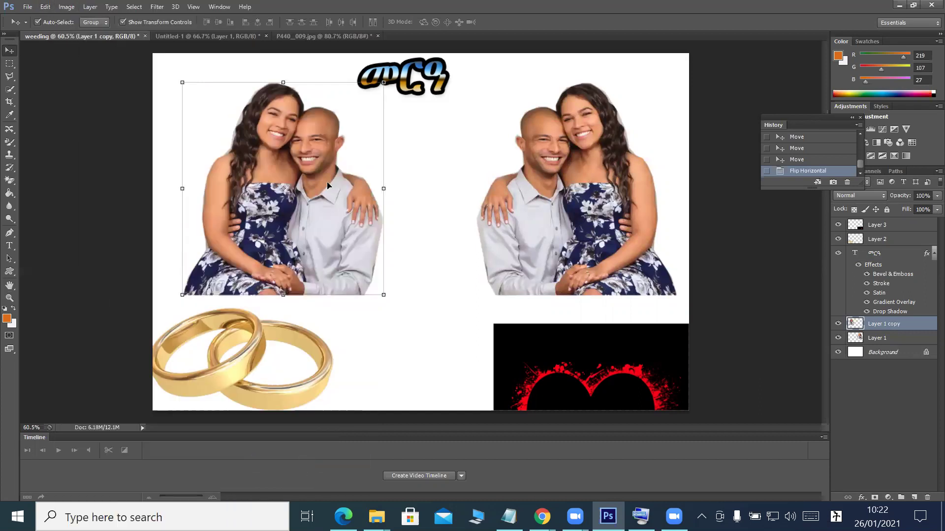
left_click_drag(319, 152, 294, 152)
left_click(581, 176)
left_click_drag(581, 176, 593, 176)
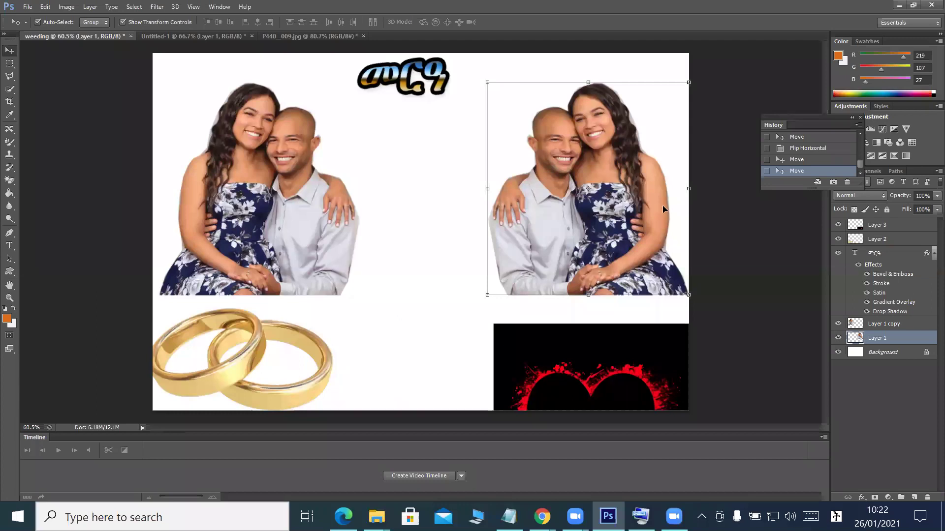
Reduce the opacity of the Layer 1 copy couple to 94%
left_click(881, 327)
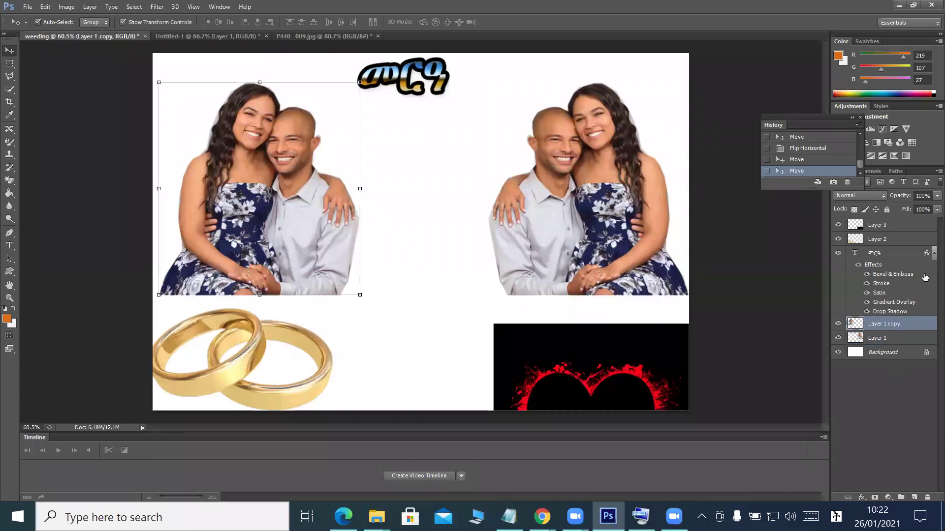
left_click(937, 195)
left_click(924, 207)
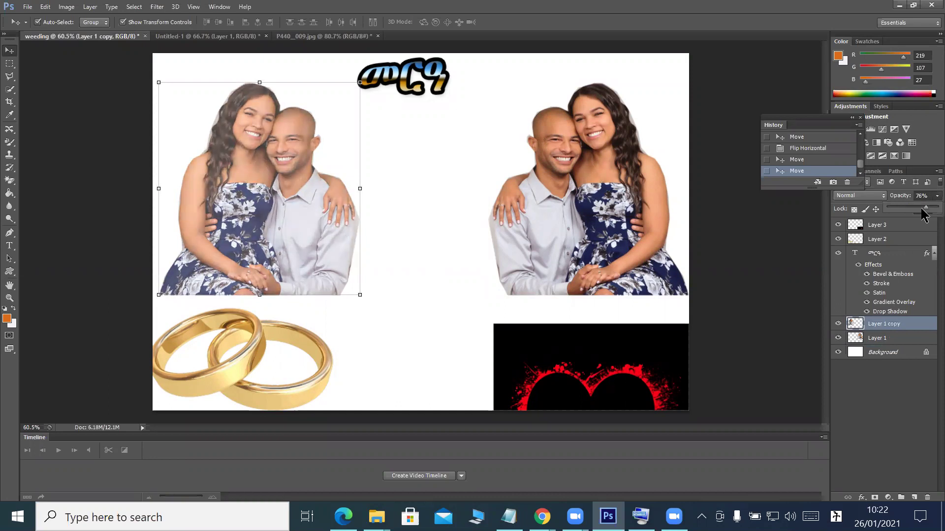
left_click_drag(922, 209, 922, 209)
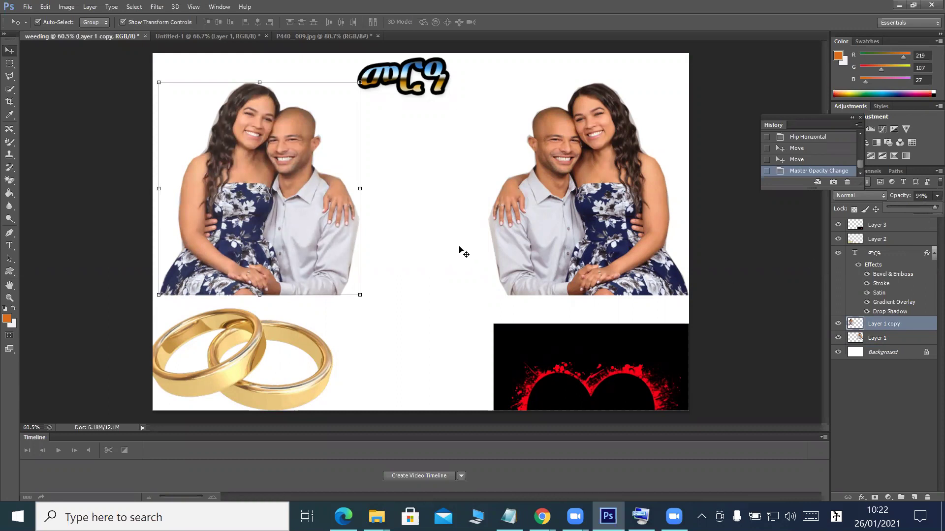
Scale the left couple to about 75%, move it up near the canvas's left edge and commit the transform
left_click(272, 138)
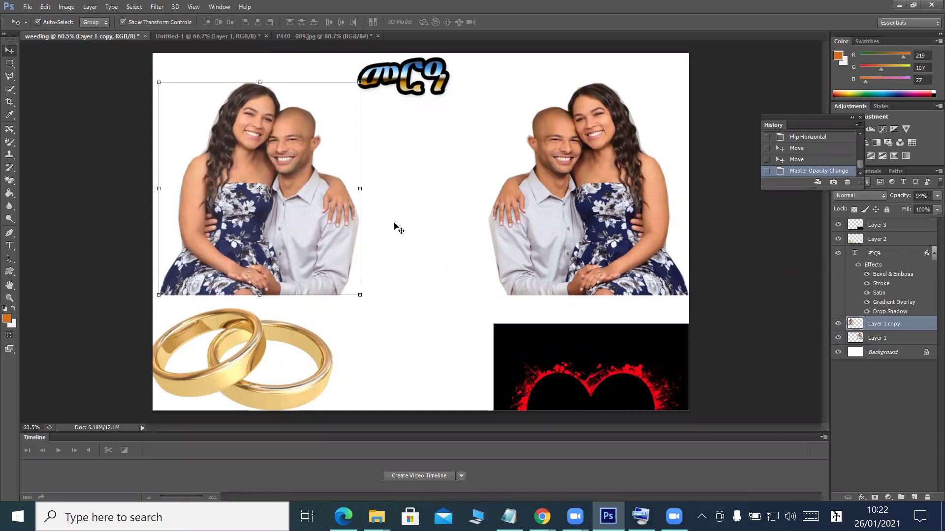
left_click_drag(360, 83, 312, 133)
left_click_drag(292, 183, 290, 142)
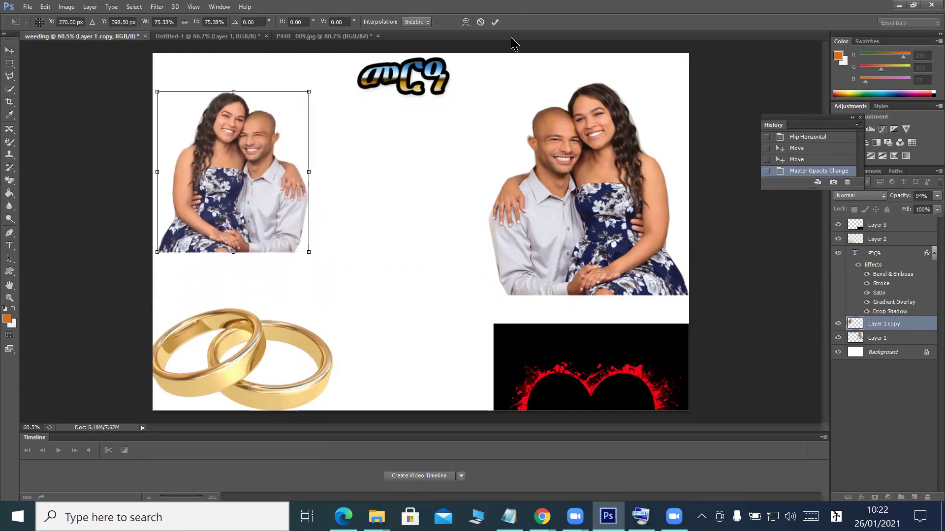
left_click(495, 22)
Scale the right couple to about 80%, move it up against the canvas's right edge and apply the transformation
left_click(561, 147)
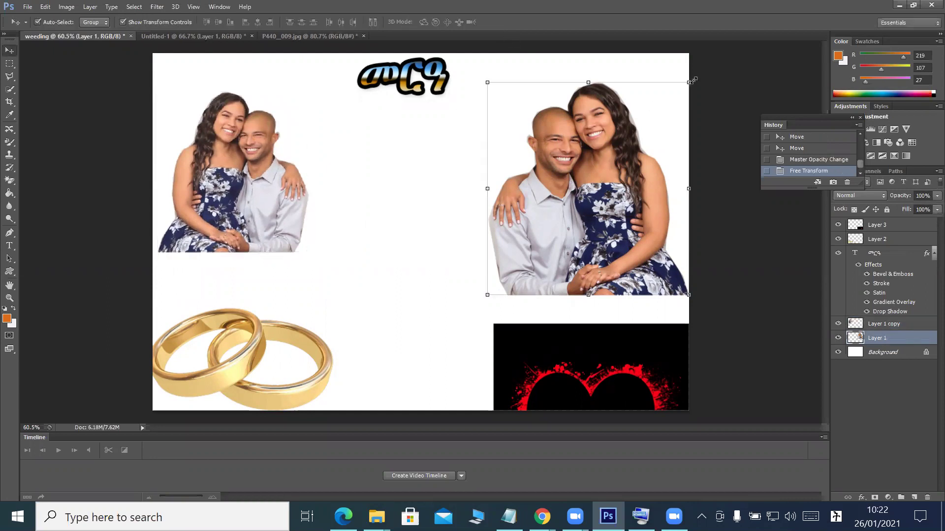
left_click_drag(690, 80, 652, 120)
left_click_drag(588, 174, 630, 126)
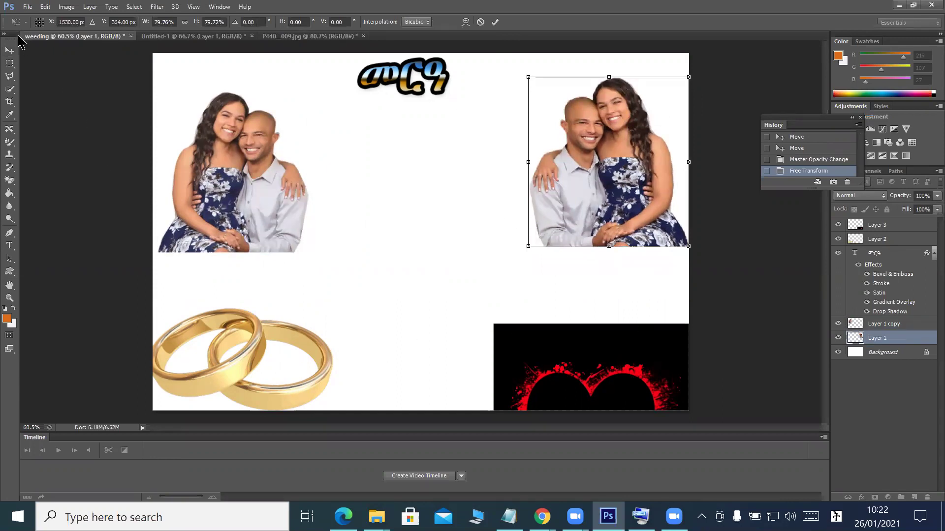
left_click(9, 51)
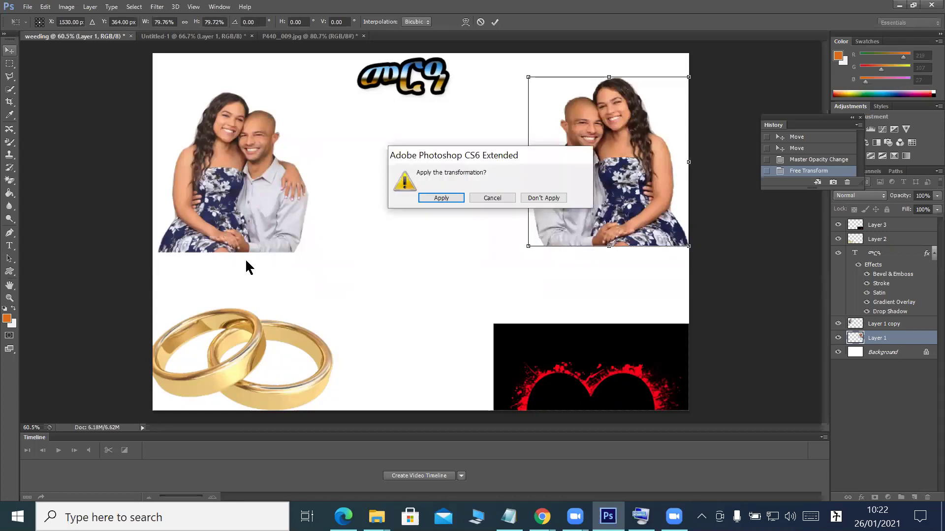
left_click(438, 199)
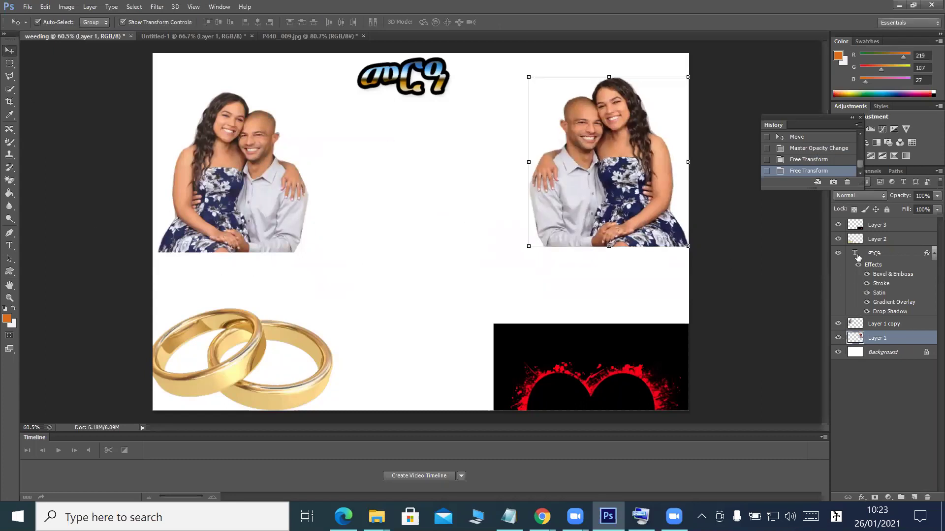
Hide the rings layer (Layer 2) and the heart layer (Layer 3)
left_click(838, 239)
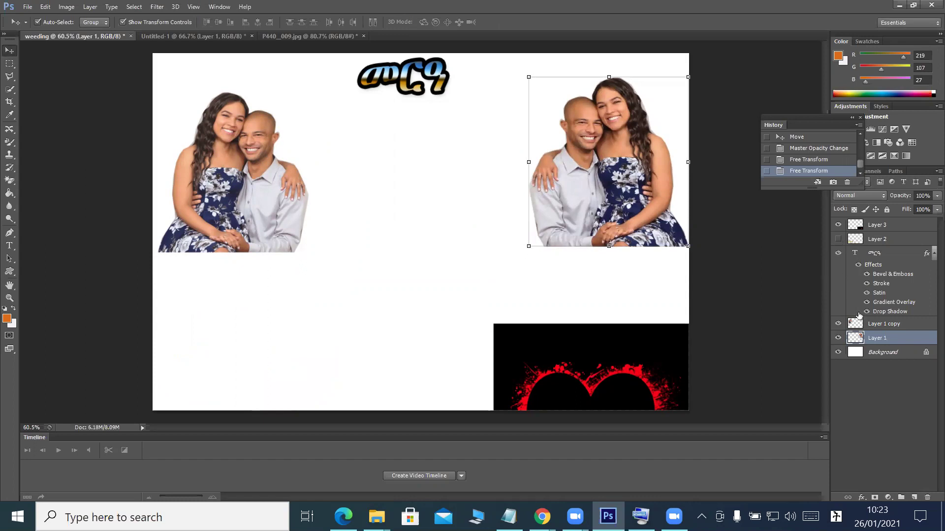
left_click(839, 223)
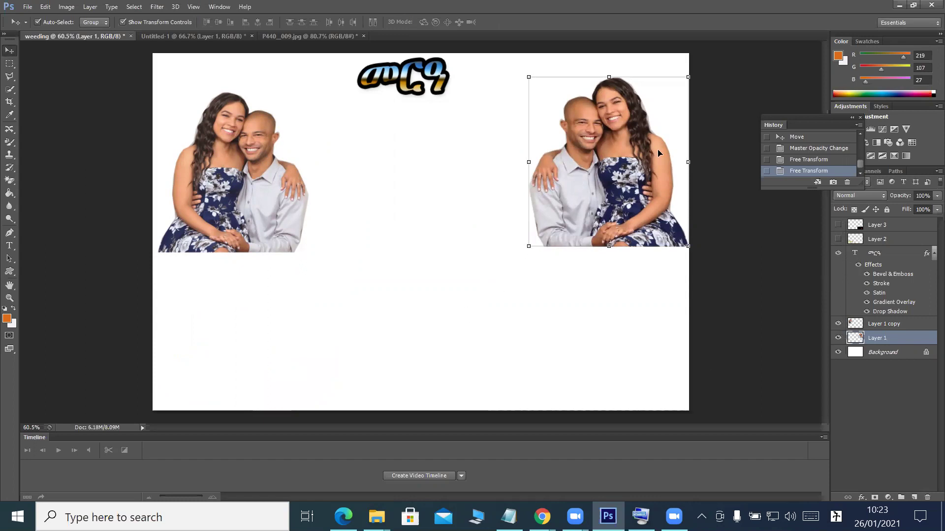
Scale the right couple to about 89% and move the left couple slightly up against the canvas's left edge
left_click_drag(688, 77, 674, 91)
left_click_drag(629, 131, 631, 127)
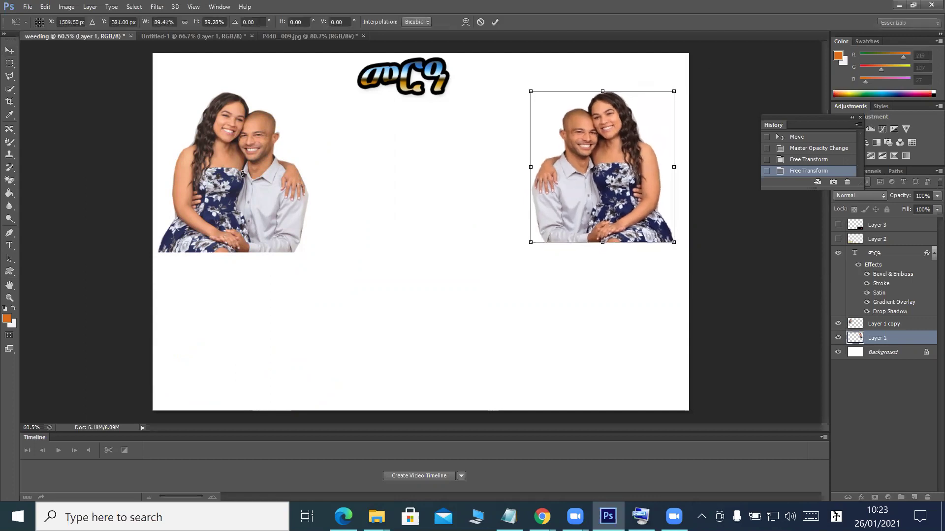
left_click(494, 22)
left_click_drag(215, 179, 209, 164)
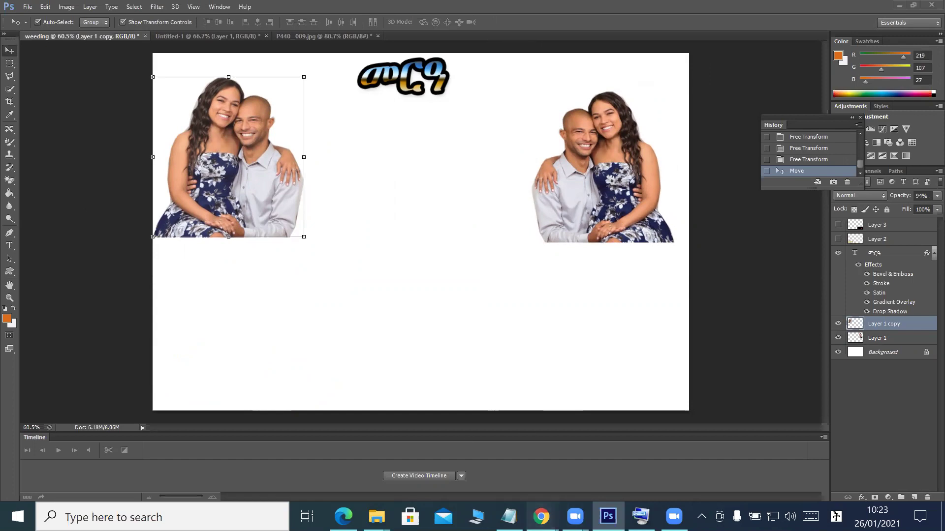
Switch to the wedding invitation text in the Google Docs document
mouse_move(542, 517)
left_click(481, 475)
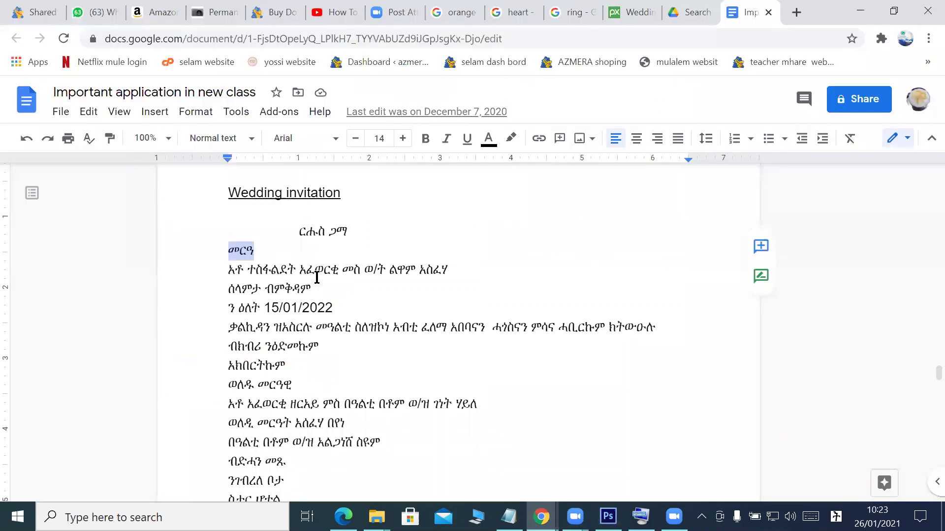
left_click(246, 269)
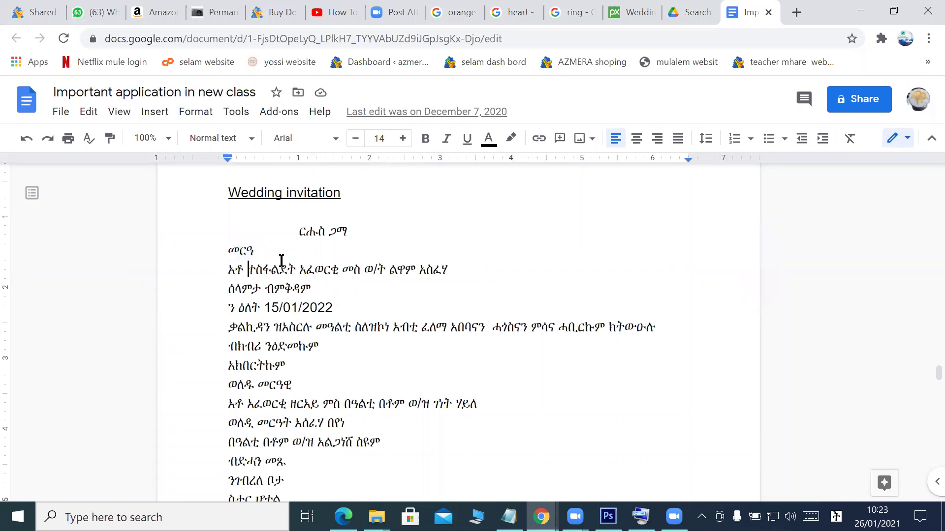
left_click_drag(298, 230, 365, 226)
right_click(338, 232)
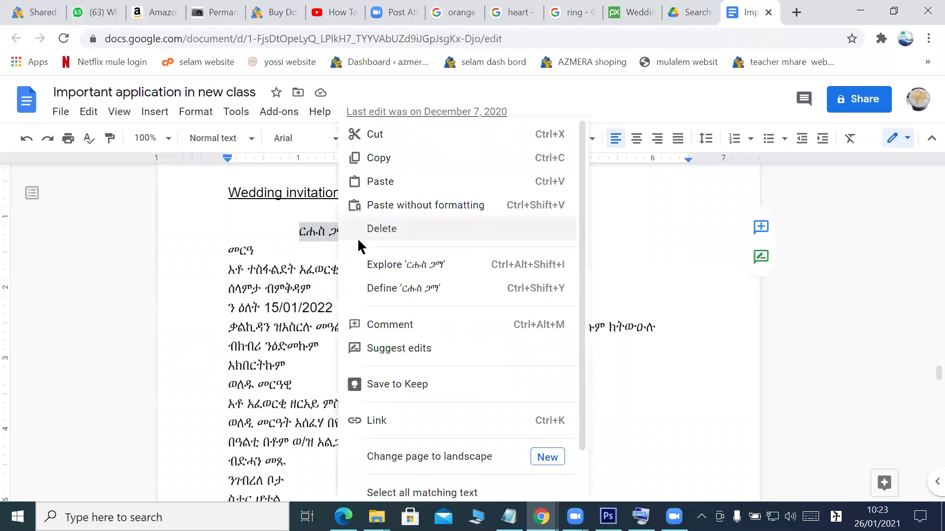
left_click(386, 155)
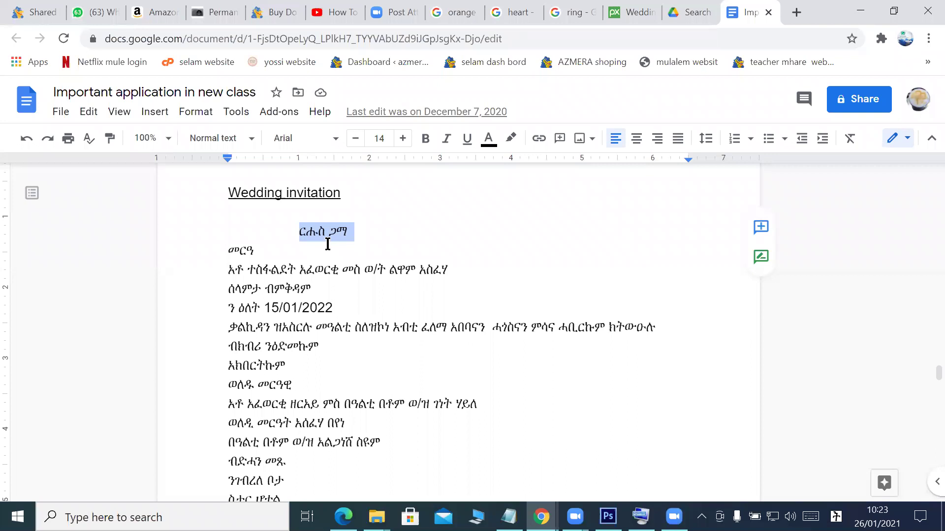
left_click(281, 260)
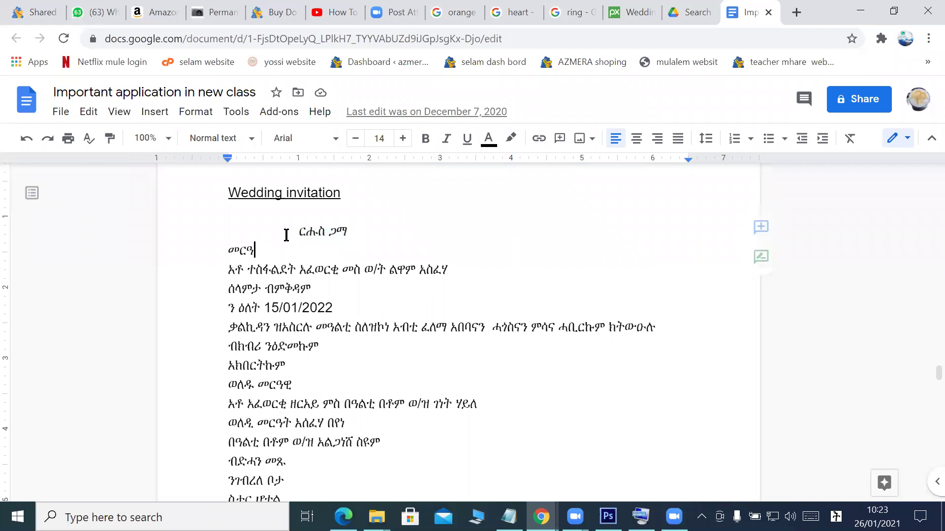
Copy the word አቶ from the start of the line with the couple's names
double_click(226, 271)
right_click(231, 269)
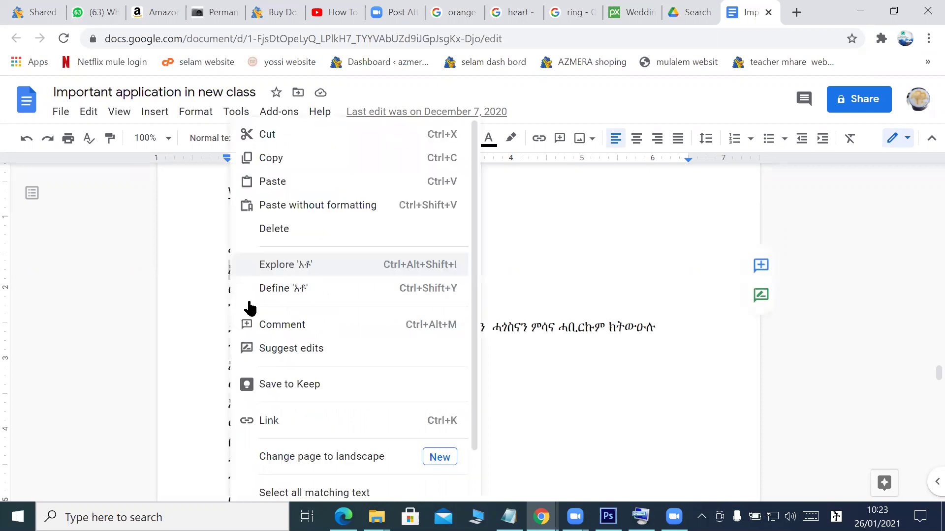
left_click(274, 167)
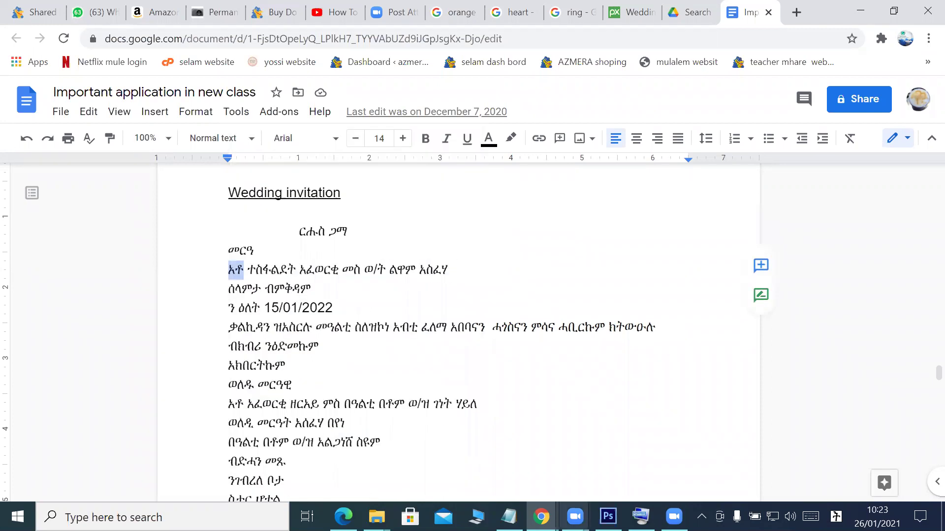
Switch to Photoshop and add the text አቶ at 24 pt below and slightly left of the መርዓ title
left_click(608, 517)
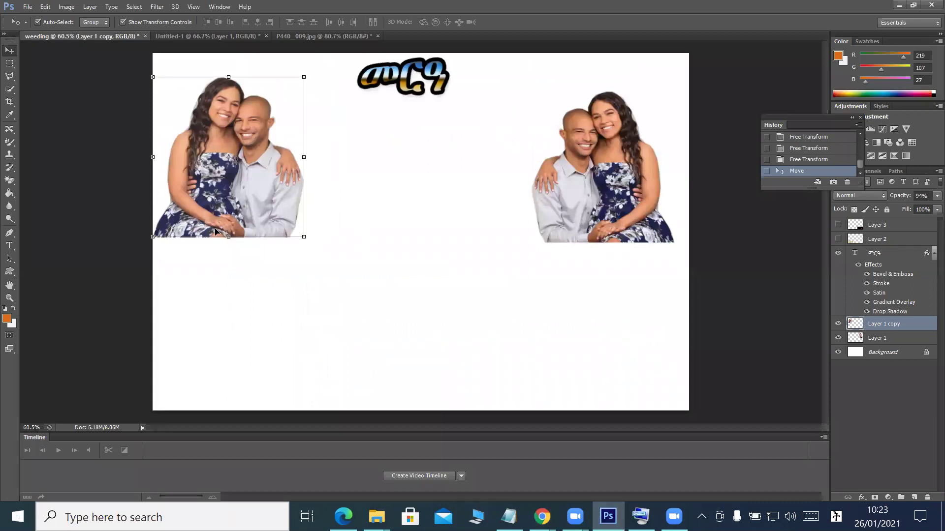
left_click(10, 246)
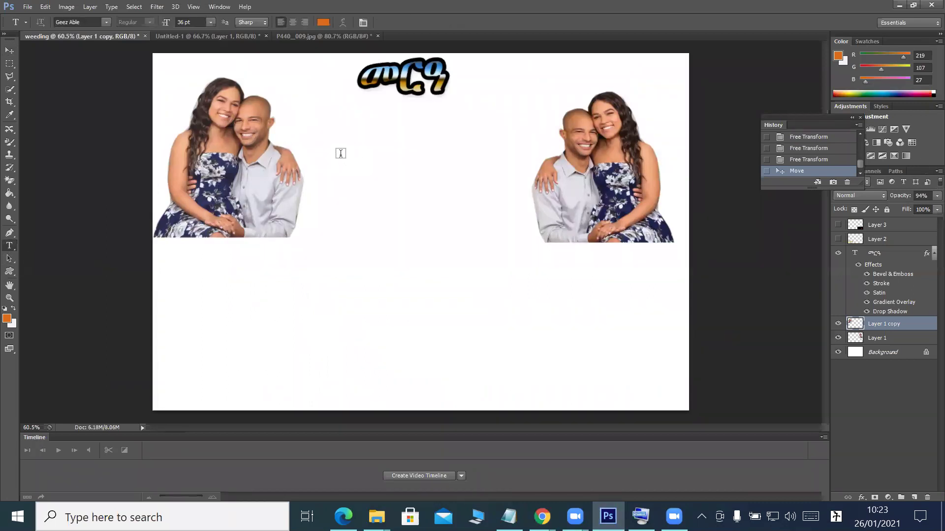
left_click(328, 129)
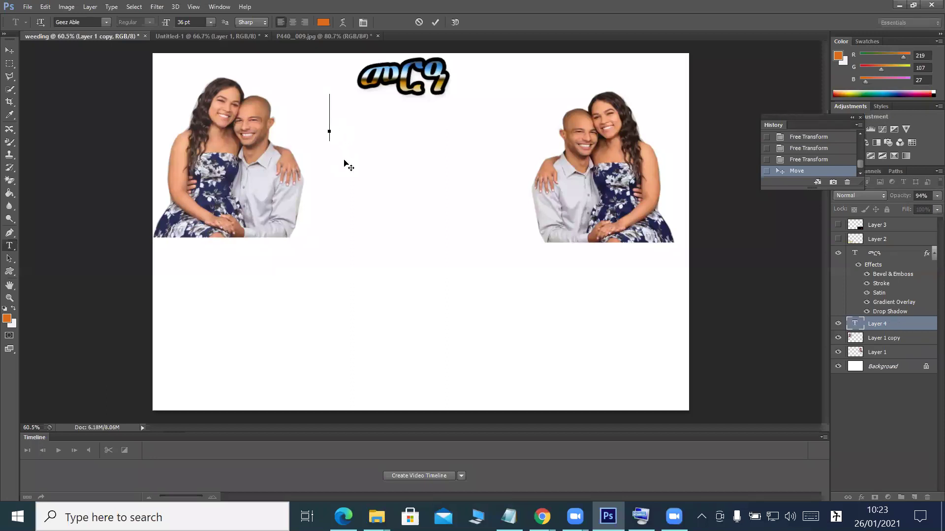
left_click(210, 22)
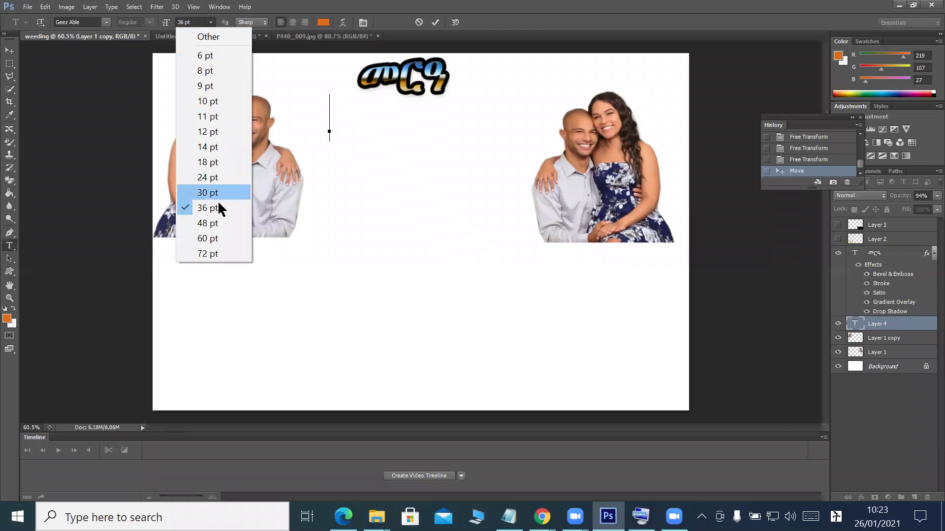
left_click(211, 178)
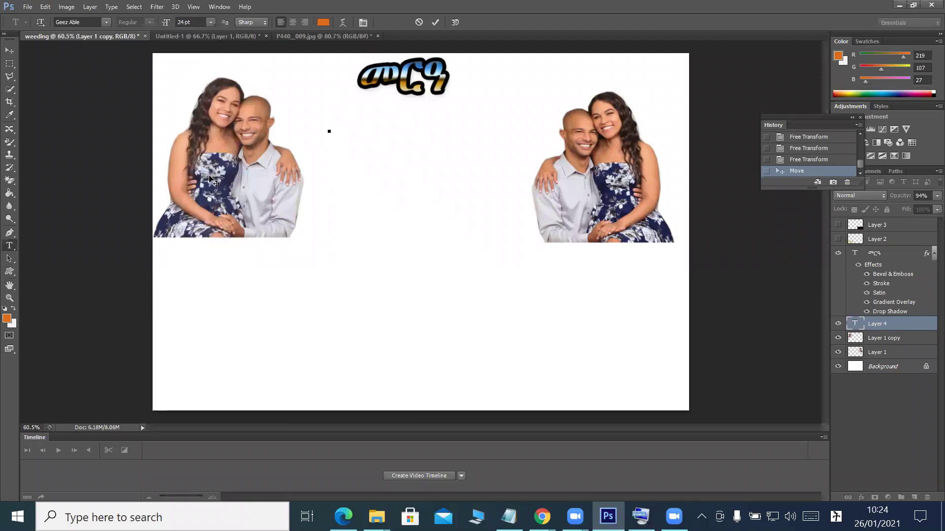
type("አቶ")
Commit the አቶ text and move the right couple up against the canvas's right edge
left_click(10, 51)
left_click_drag(610, 147, 634, 133)
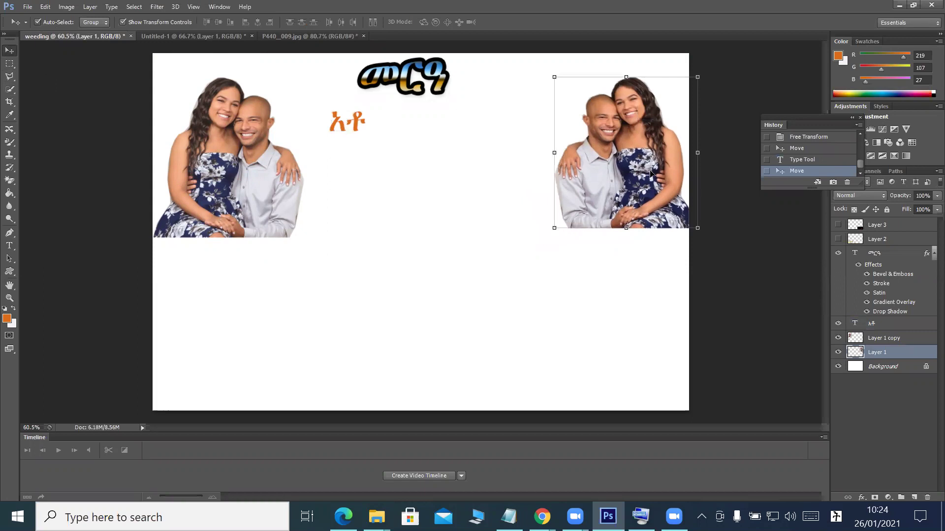
Copy the groom's full name after አቶ from the invitation text in Google Docs
left_click(15, 248)
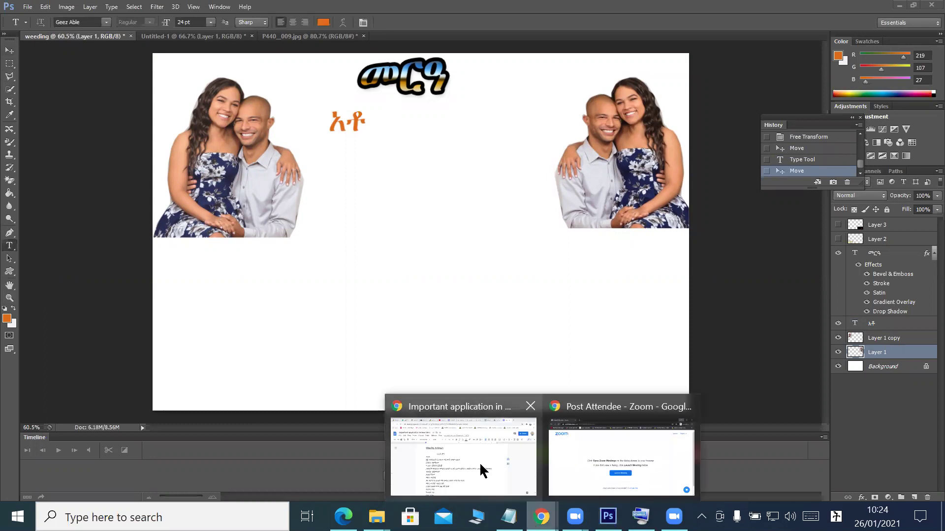
left_click(463, 456)
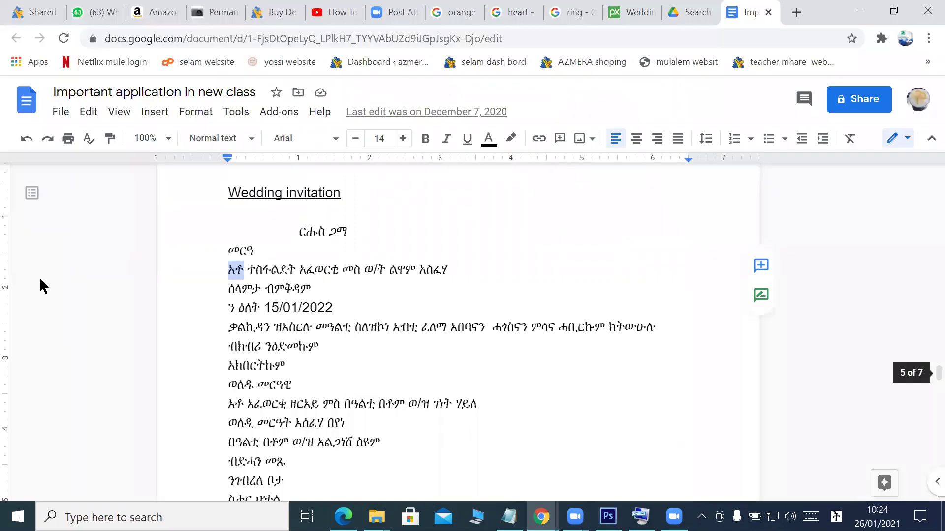
left_click_drag(247, 270, 424, 284)
left_click_drag(417, 284, 332, 270)
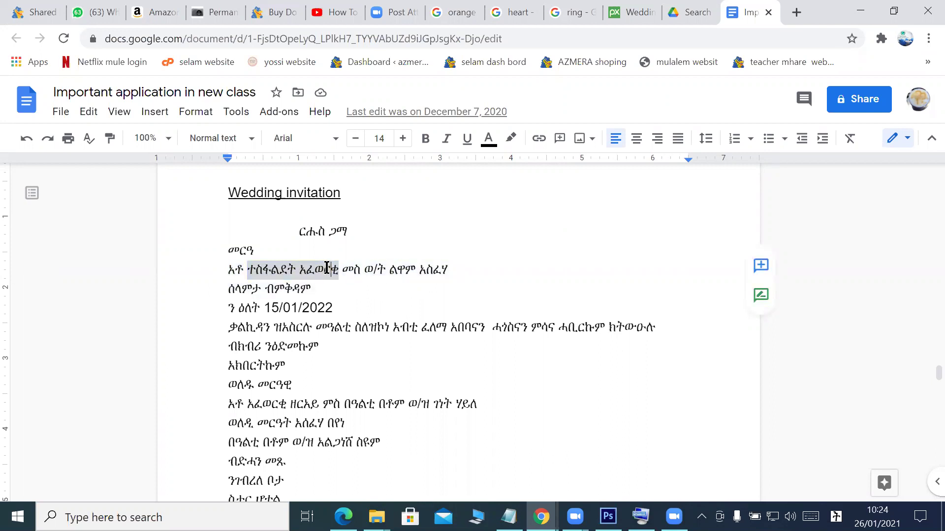
right_click(327, 269)
left_click(380, 158)
Switch back to Photoshop, paste the groom's full name as a new text layer below አቶ and commit it
key("alt+Tab")
left_click(336, 156)
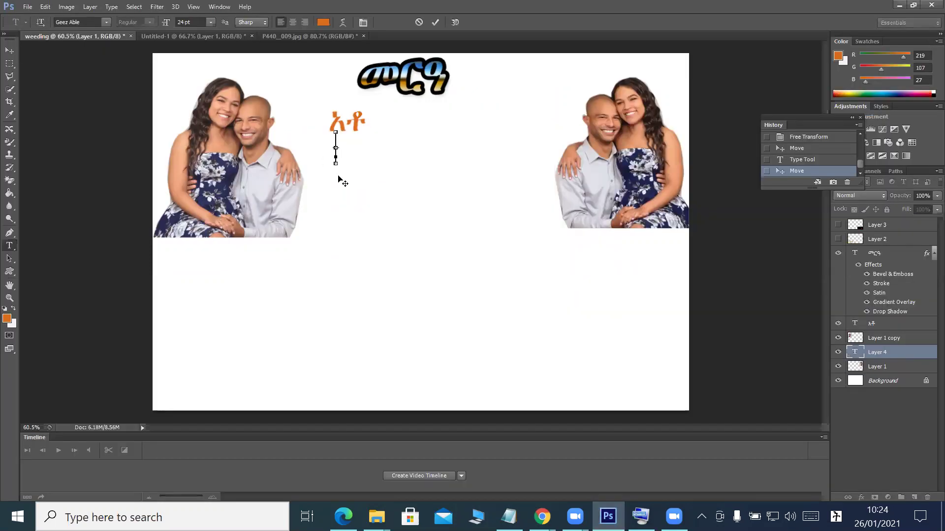
key("ctrl+v")
left_click(434, 23)
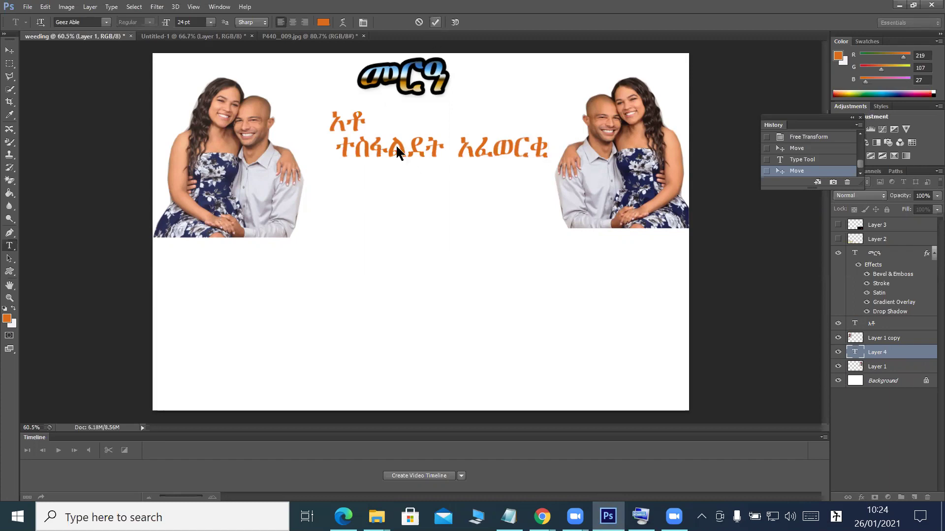
Move the groom's name down and left, scale it to about 69% width and 71% height, and commit the transform
key("v")
left_click_drag(356, 152, 341, 168)
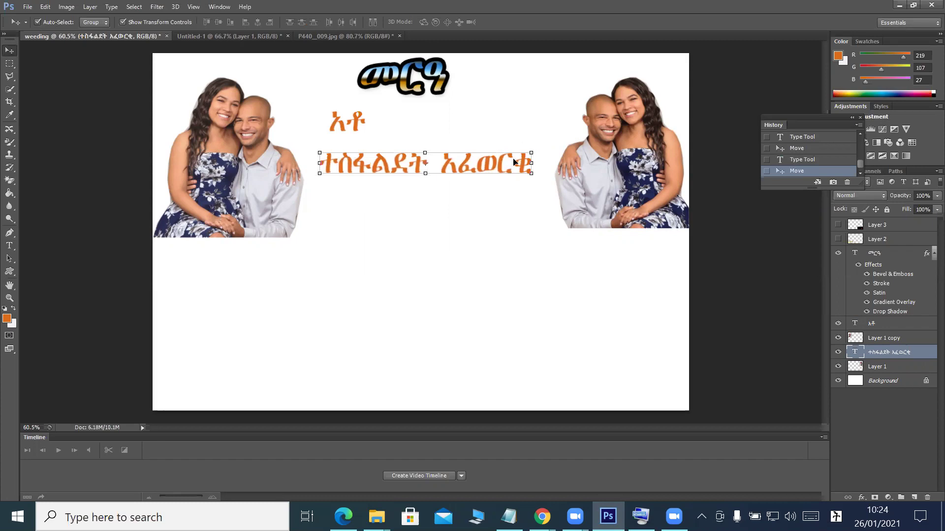
left_click_drag(531, 152, 465, 158)
left_click_drag(365, 176, 361, 170)
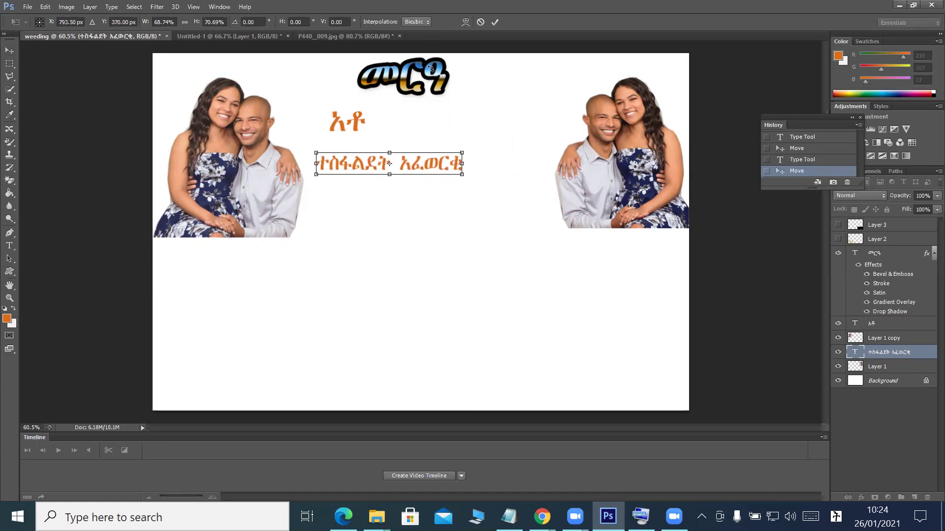
left_click(494, 22)
Move the left couple up and left on the canvas and shift the groom's name slightly left
left_click_drag(237, 155, 226, 143)
left_click_drag(352, 169, 344, 167)
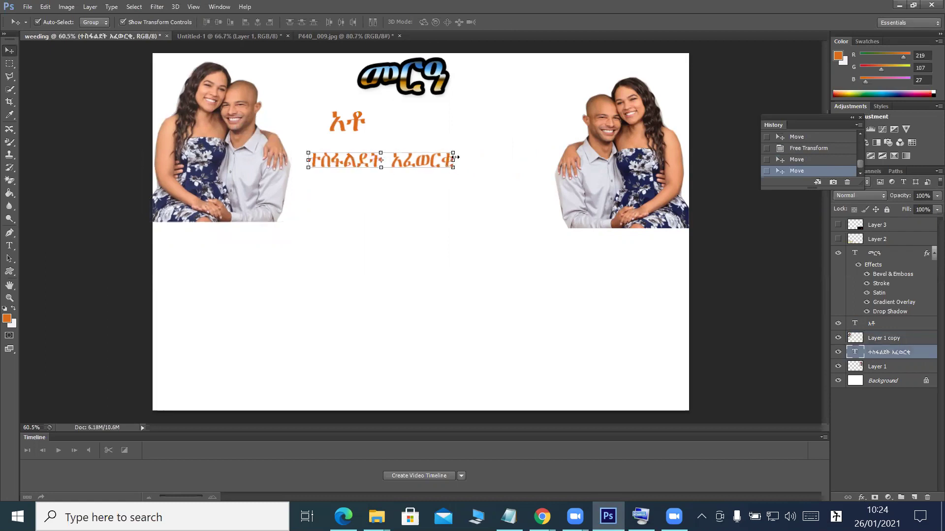
Scale the groom's name to about 74% width and 77% height beside the left couple and apply the transformation
left_click_drag(454, 154, 369, 167)
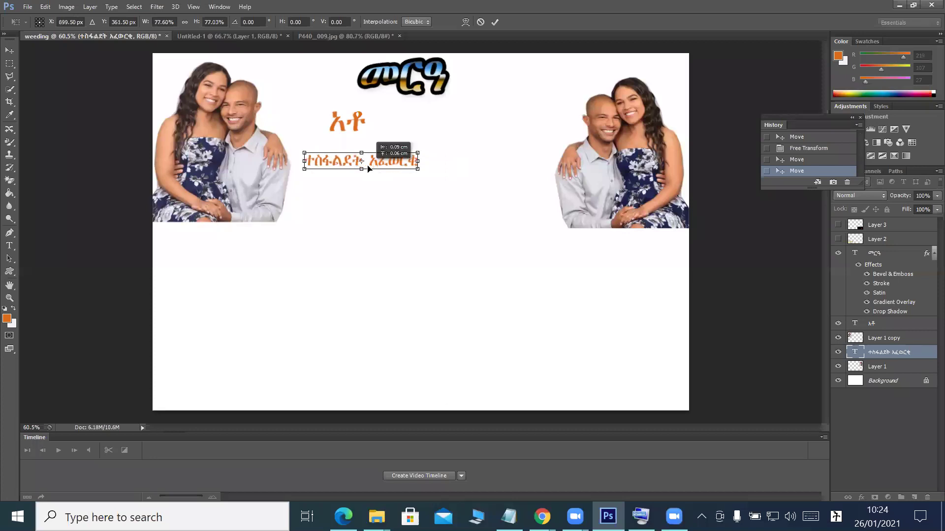
scroll(380, 213, "up", 2)
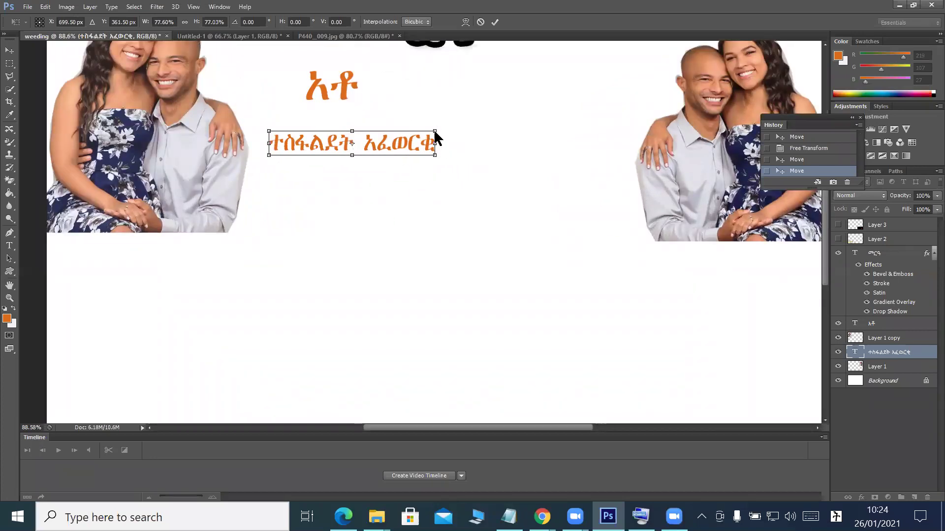
mouse_move(434, 129)
left_mouse_down()
mouse_move(425, 132)
mouse_move(427, 143)
left_mouse_up()
key("ctrl+z")
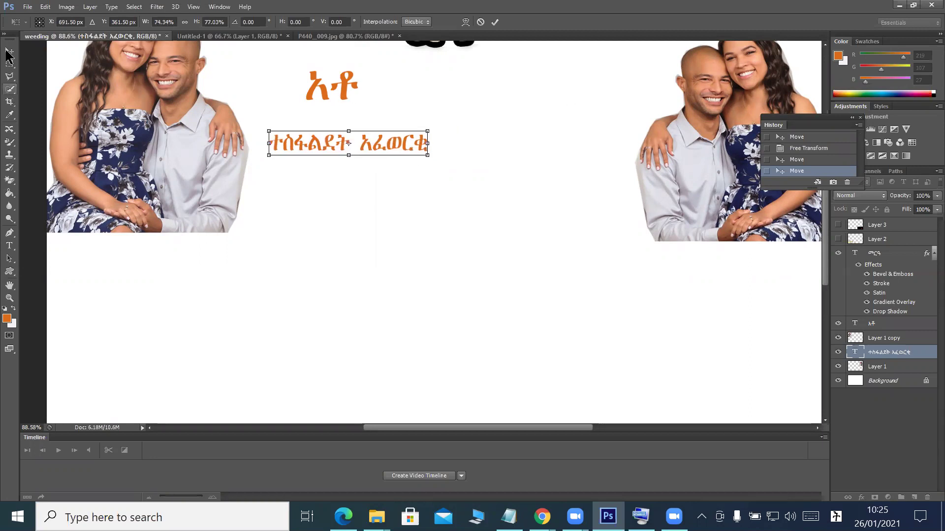
left_click(10, 50)
left_click(442, 197)
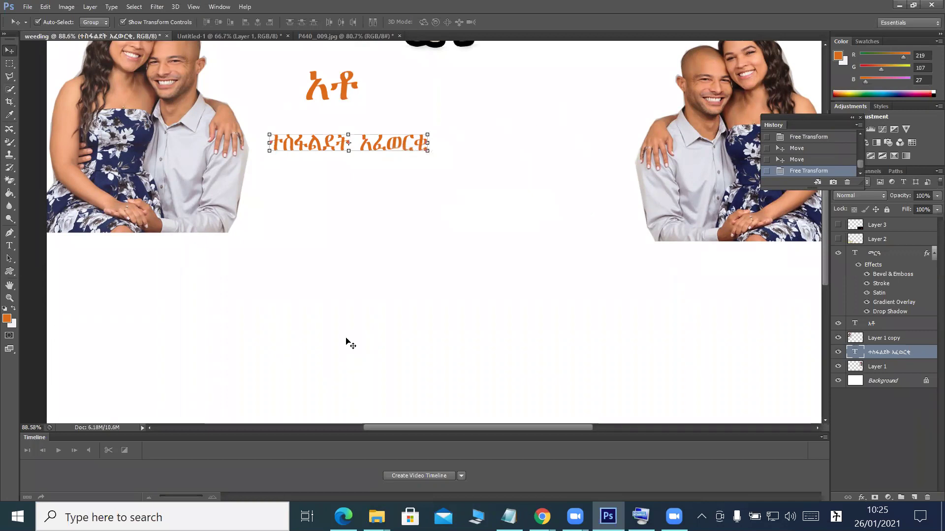
Switch to the Google Docs invitation text and copy the title ወ/ት in front of the bride's name
mouse_move(542, 517)
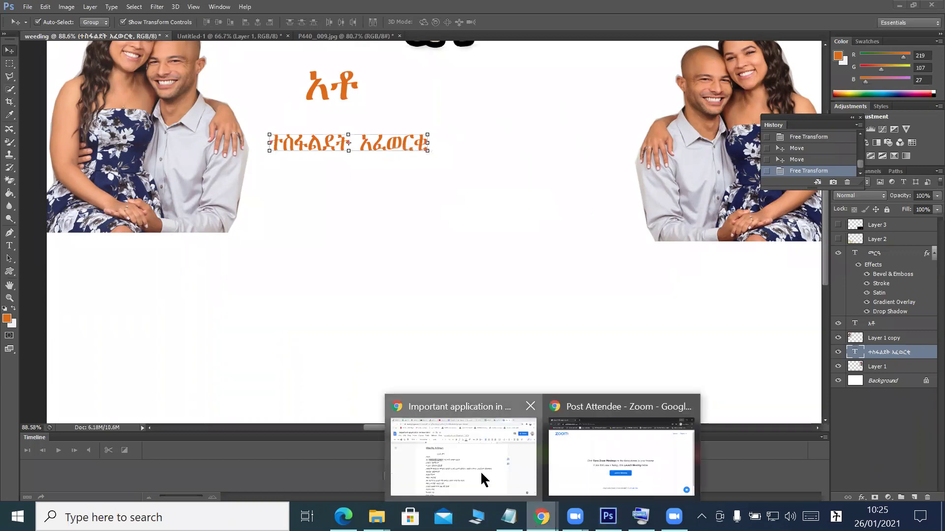
left_click(481, 471)
left_click(366, 272)
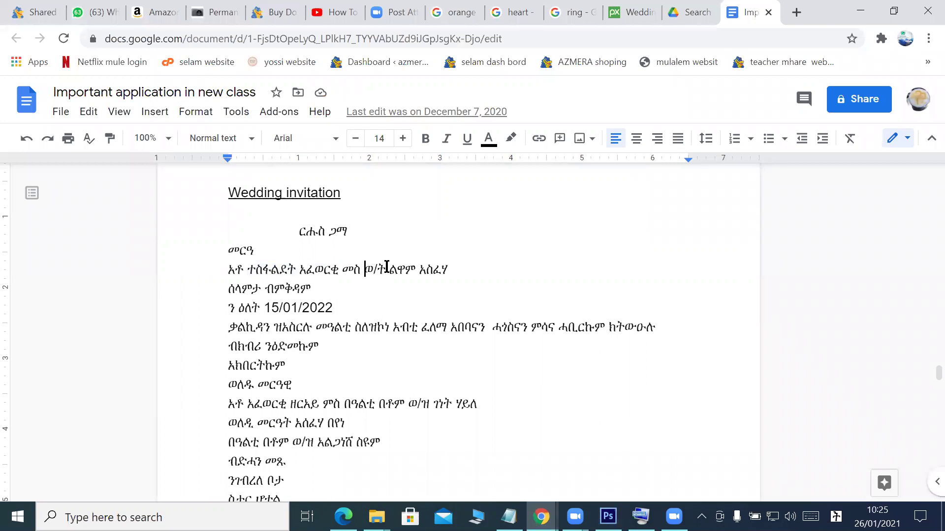
double_click(379, 272)
right_click(379, 272)
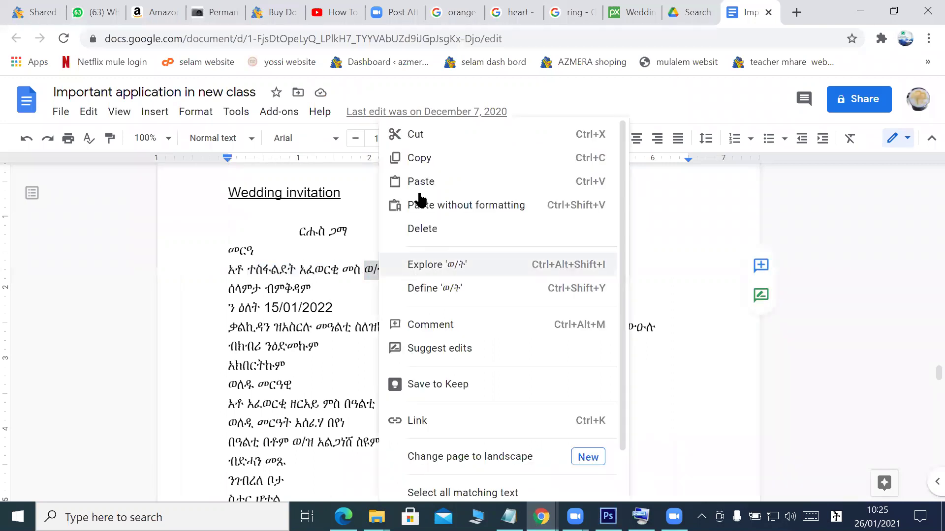
left_click(415, 158)
Switch back to Photoshop, add the text ወ/ት at 24 pt level with አቶ near the right couple, and shift it slightly left
left_click(609, 516)
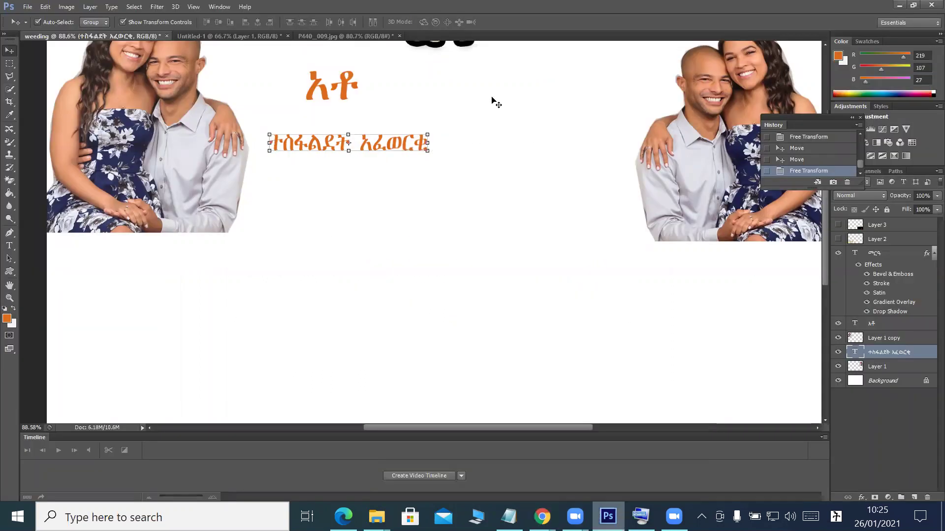
left_click(13, 245)
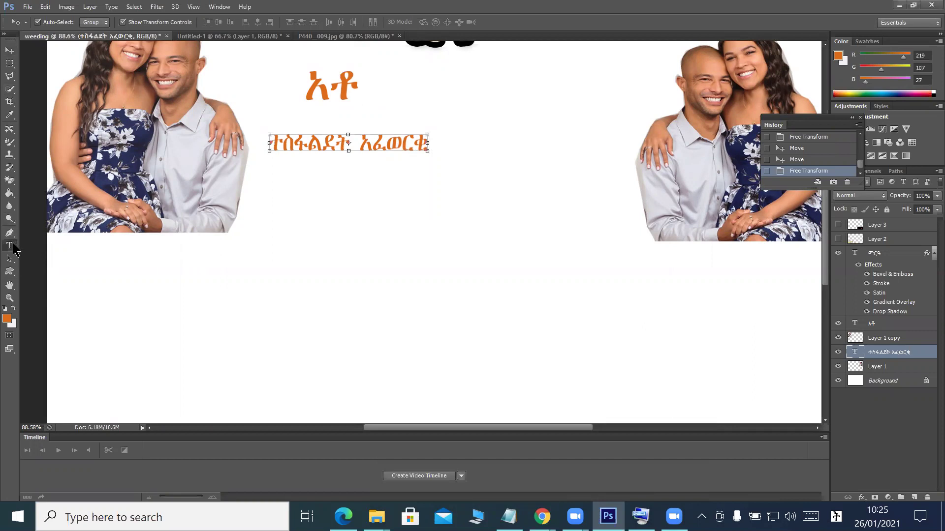
left_click(523, 97)
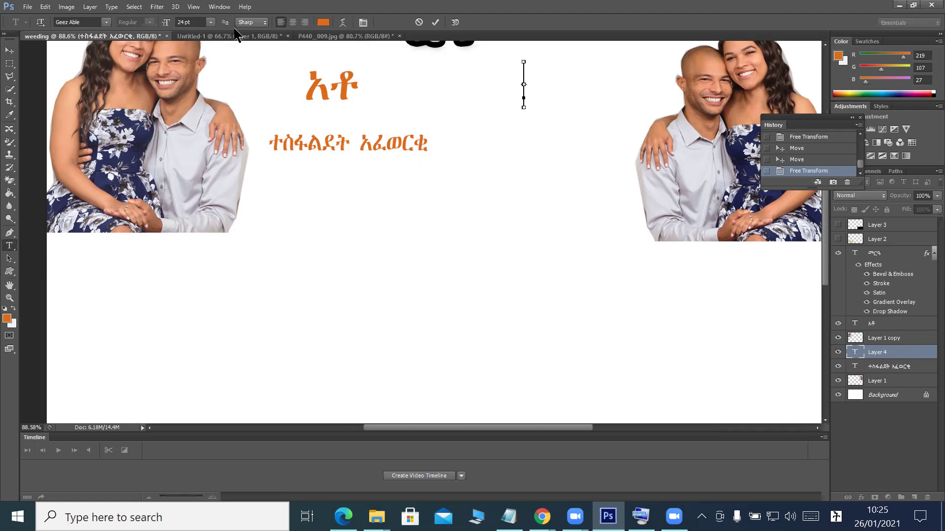
type("ወ/ት")
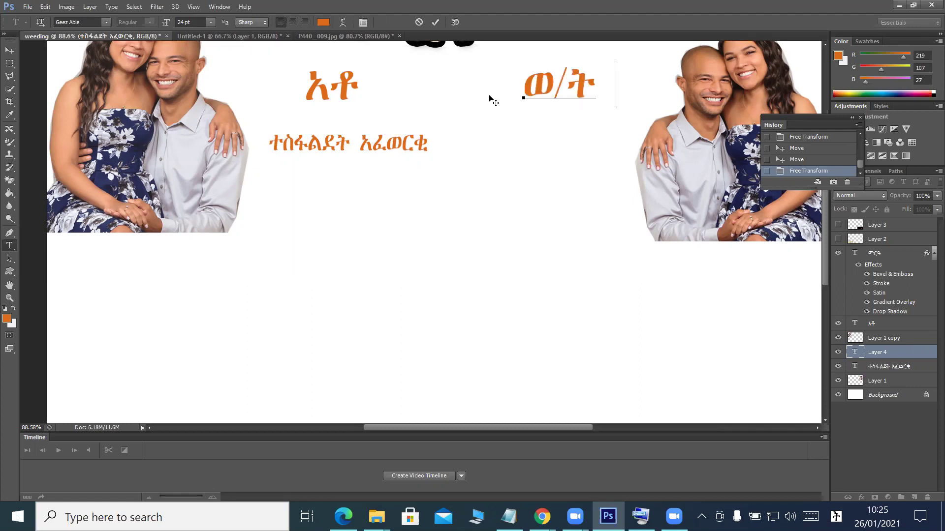
left_click(10, 51)
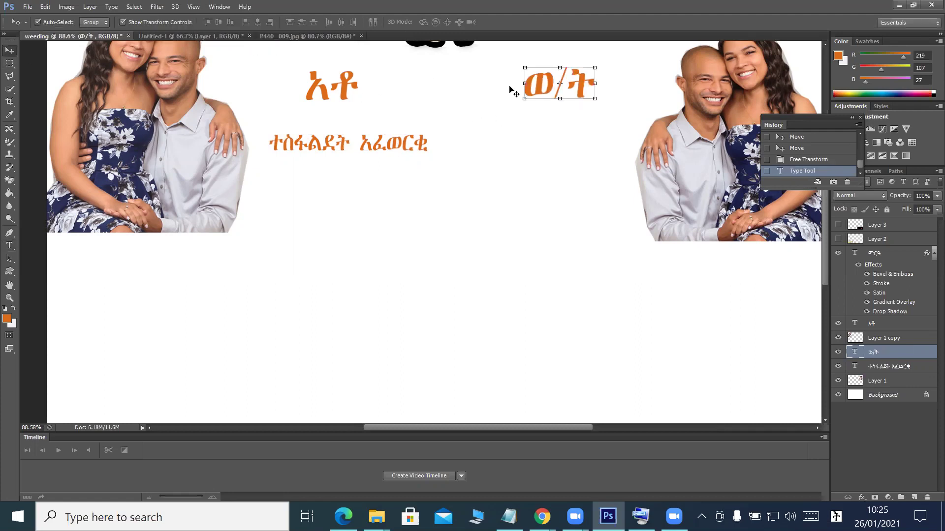
left_click_drag(541, 85, 525, 86)
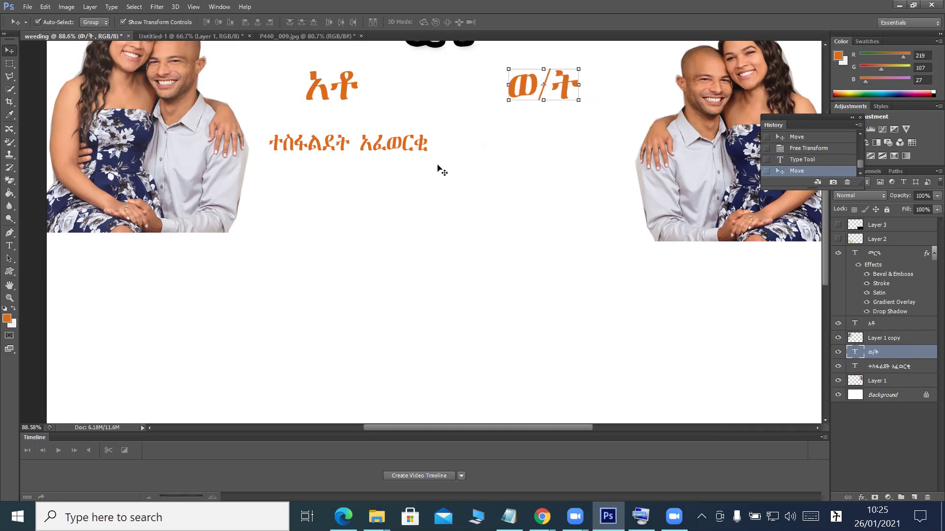
Move the groom's name slightly up and left so it sits closer under አቶ
left_click(403, 149)
left_click_drag(402, 146, 395, 141)
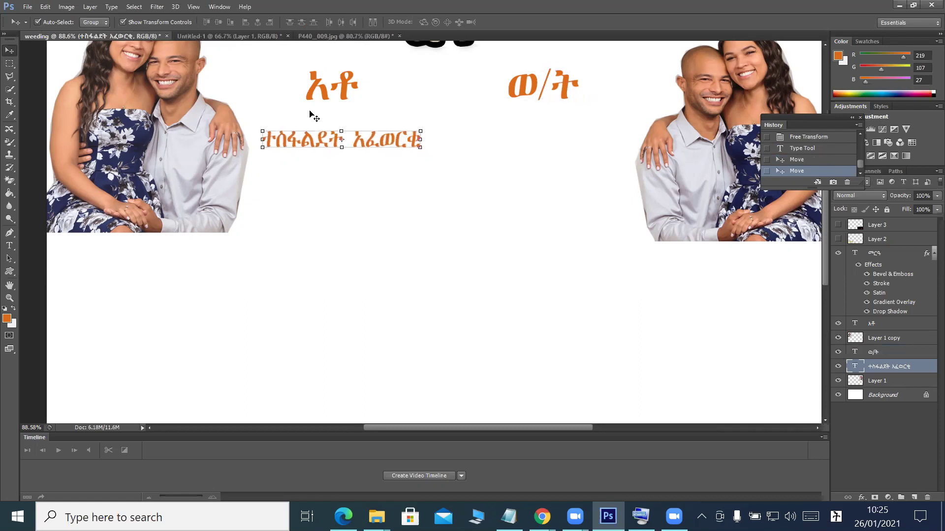
Add the word ምስ at 24 pt between አቶ and ወ/ት, checking it against the Google Docs invitation text, and nudge it slightly left and down
left_click(9, 246)
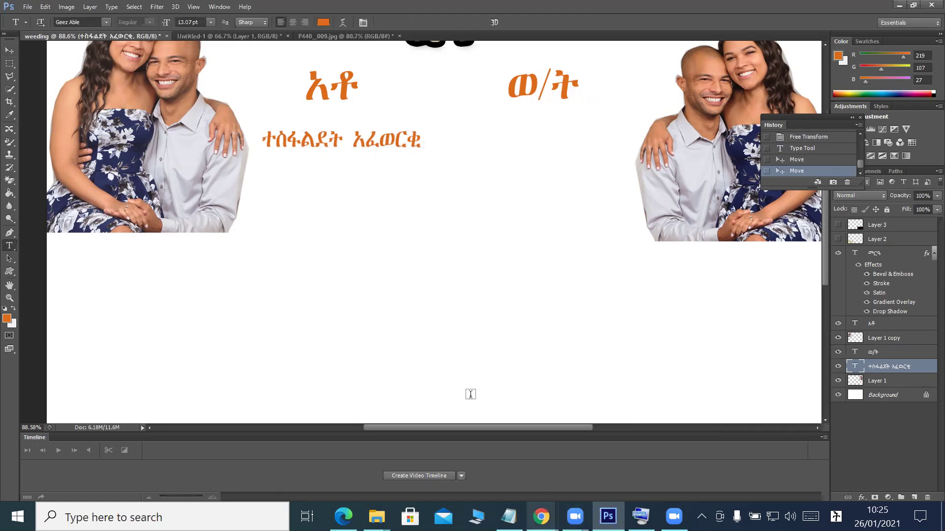
left_click(437, 101)
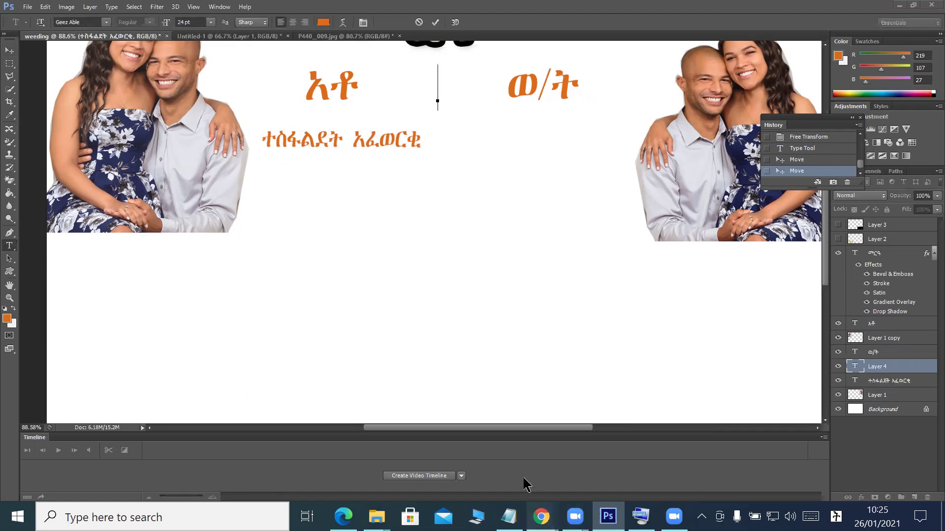
mouse_move(541, 516)
left_click(495, 464)
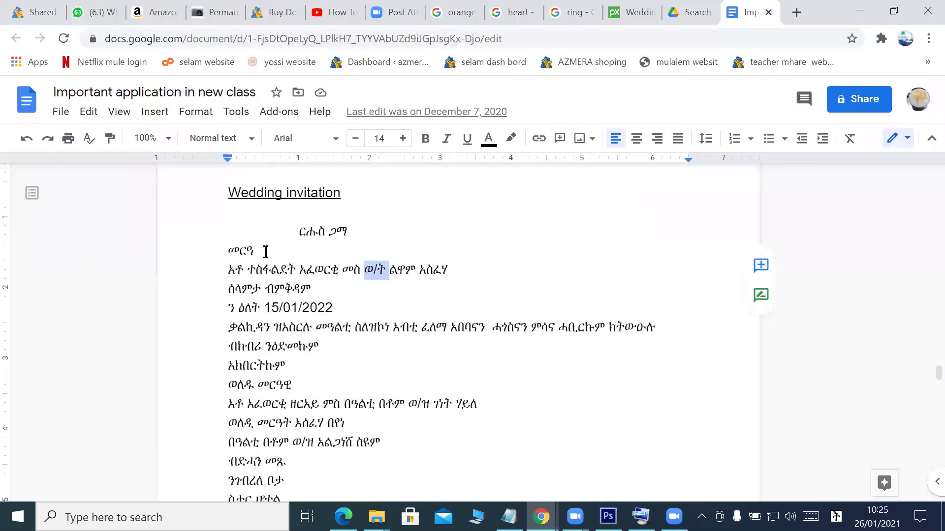
left_click(363, 271)
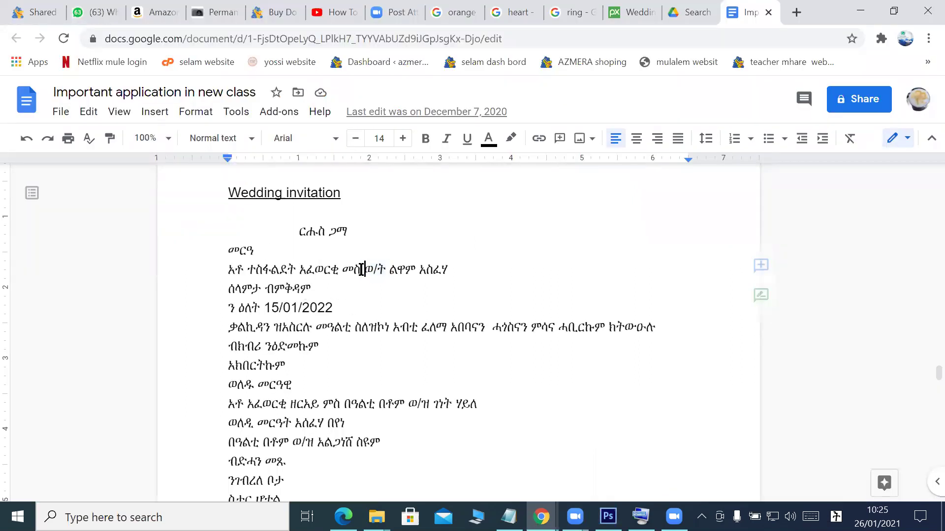
key("Left")
key("Left")
key("alt+Tab")
type("ms")
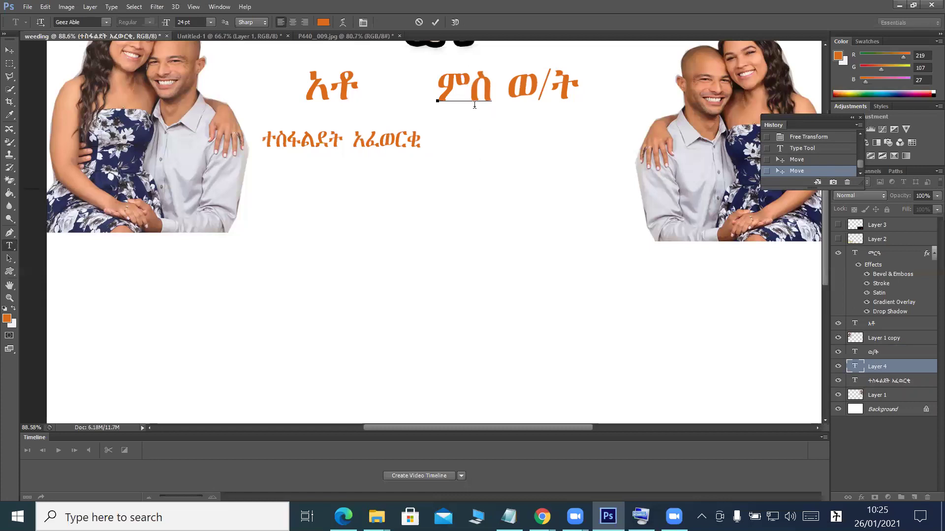
left_click(8, 50)
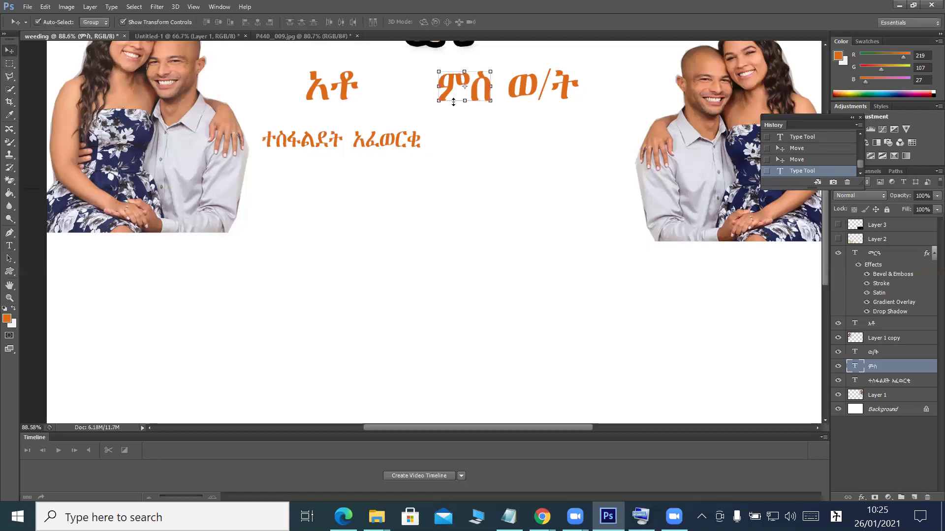
left_click_drag(458, 90, 440, 97)
Try several preset layer styles on the ምስ text and choose the gold one with bevel, gradient stroke and gradient overlay
right_click(870, 371)
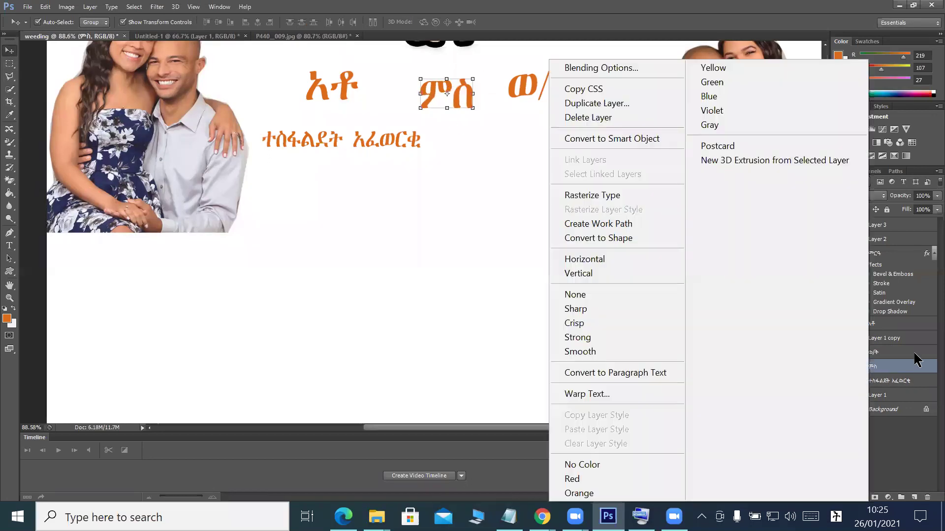
left_click(605, 69)
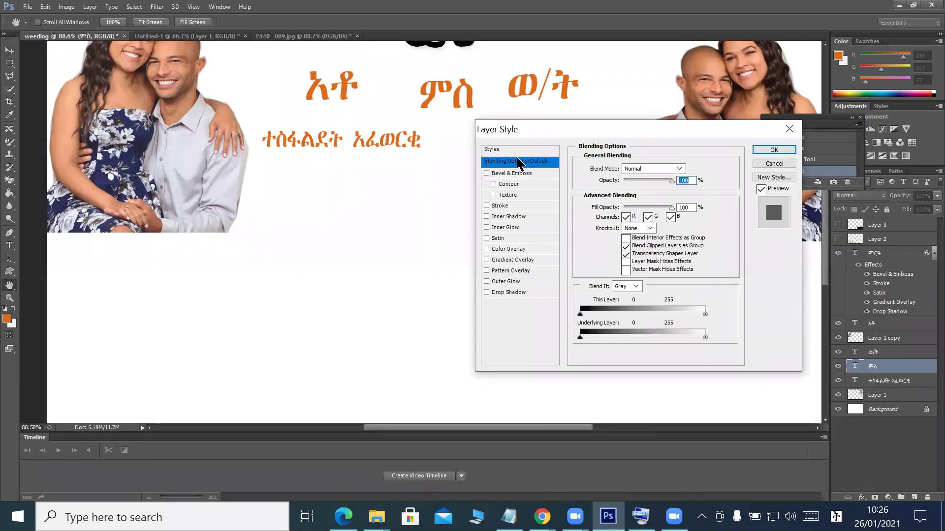
left_click(515, 150)
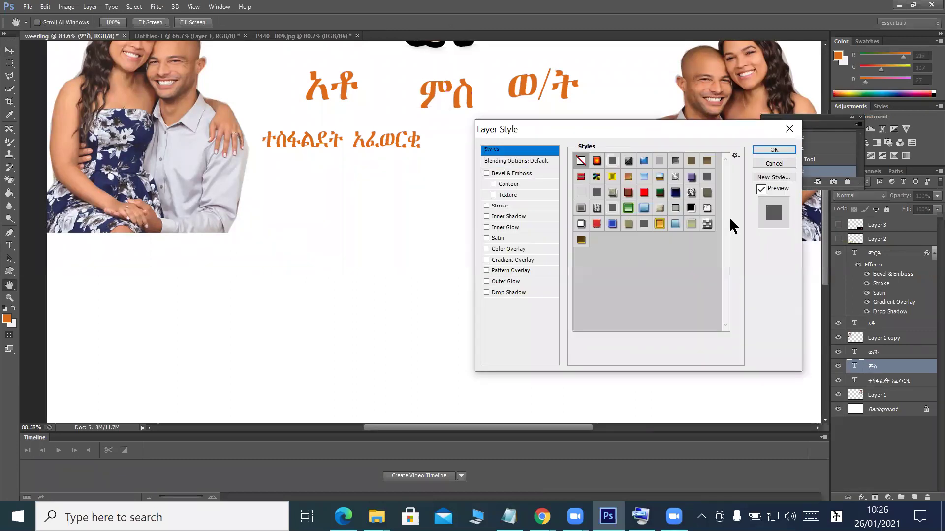
left_click(675, 193)
left_click(644, 193)
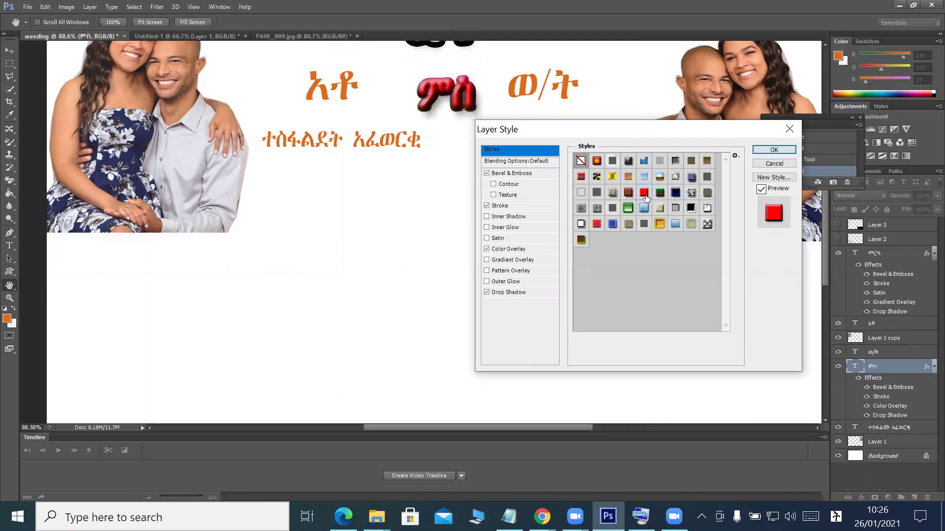
left_click(611, 177)
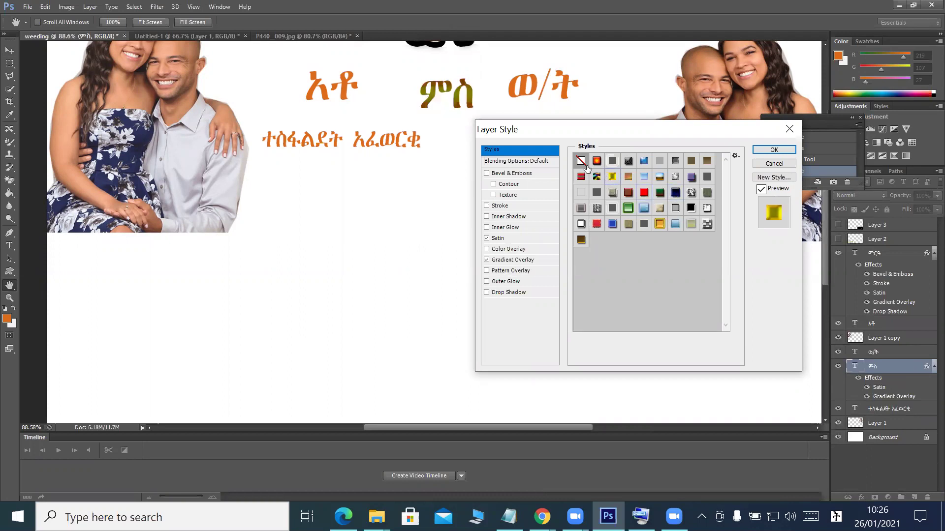
left_click(659, 225)
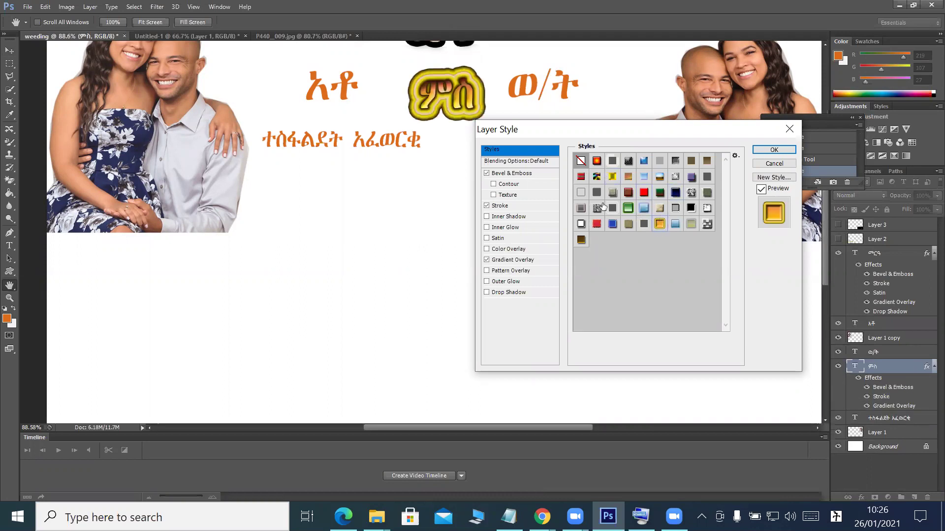
Thin the gradient stroke around ምስ, apply the layer style, and move the word slightly closer to አቶ
left_click(519, 203)
left_click_drag(631, 167, 623, 166)
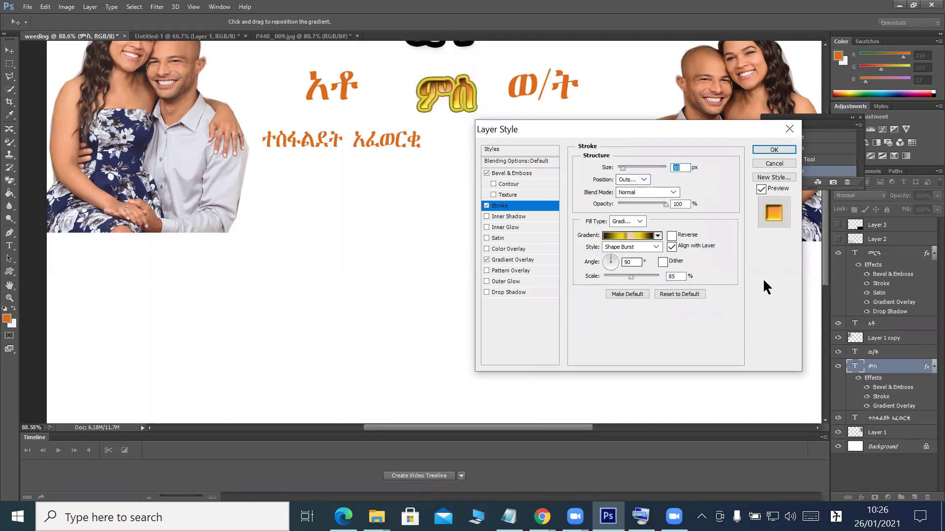
left_click(776, 150)
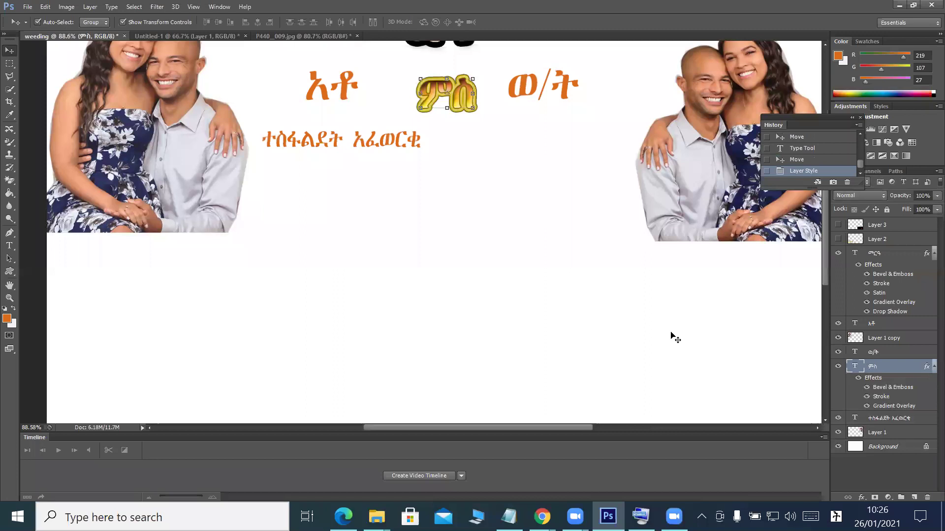
left_click_drag(460, 86, 443, 87)
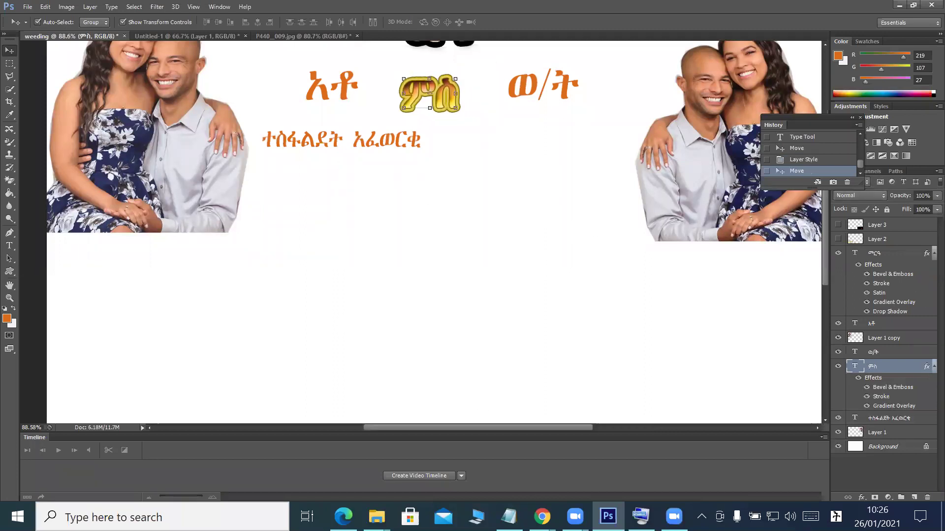
Switch to the Google Docs invitation text and copy the bride's name after ወ/ት
mouse_move(541, 516)
left_click(499, 459)
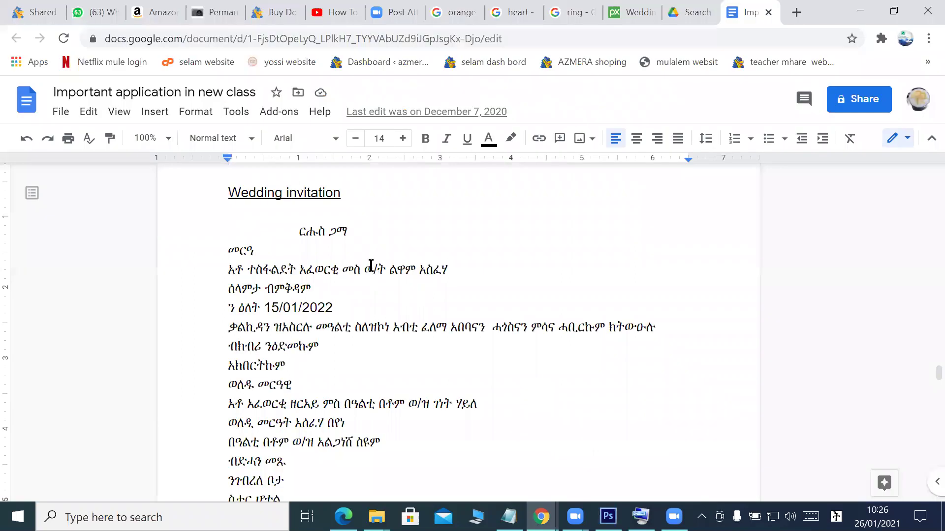
left_click(450, 272, "shift")
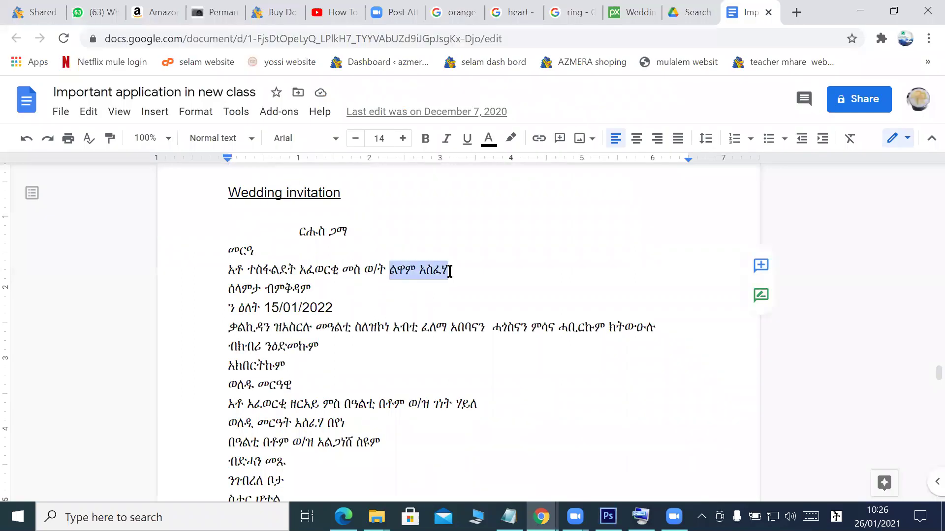
right_click(427, 274)
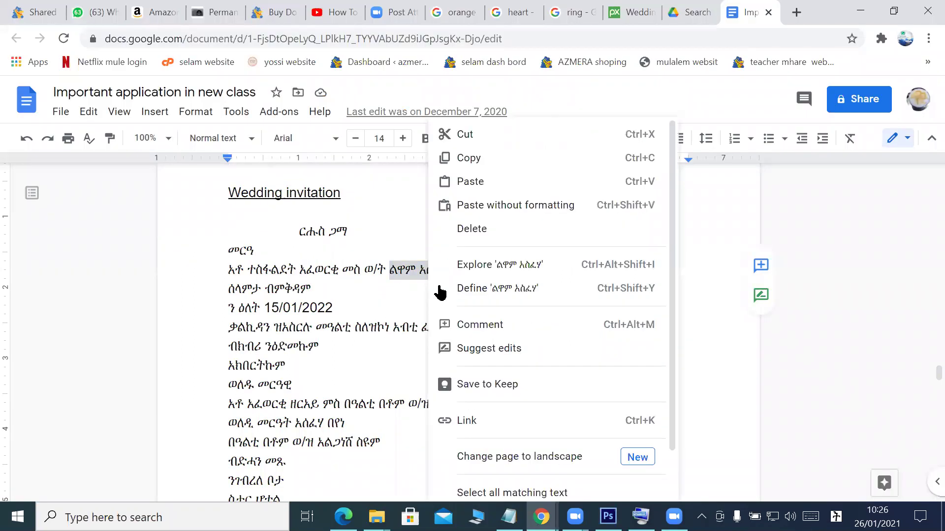
left_click(475, 157)
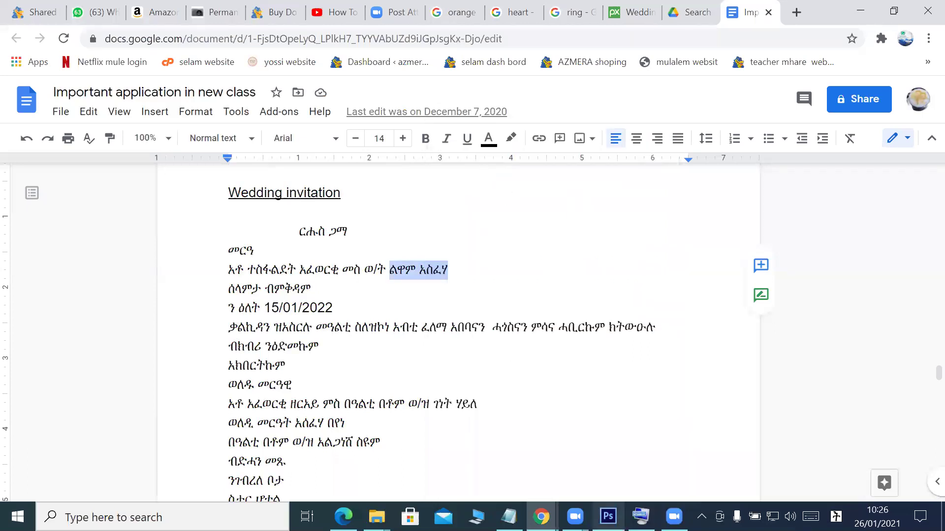
Switch back to Photoshop, add the bride's name as text below ወ/ት, and set its size to 18 pt
left_click(608, 517)
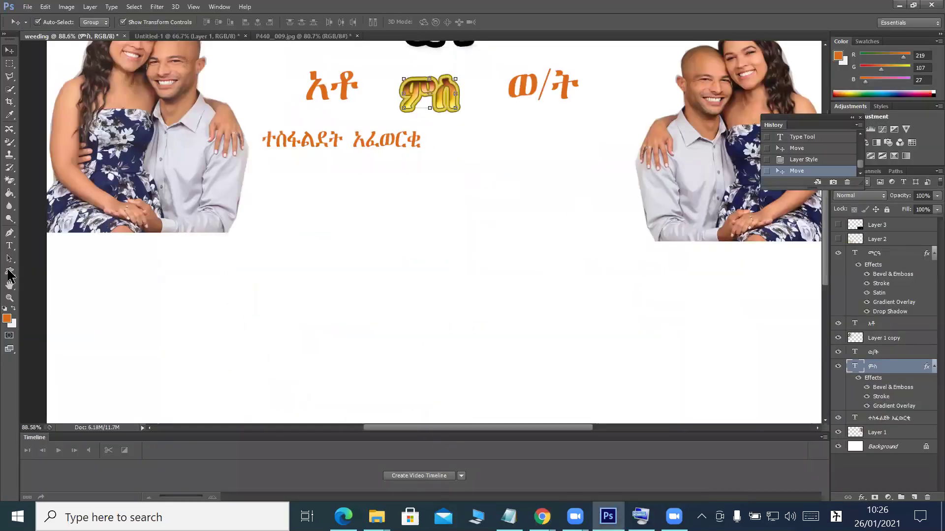
left_click(9, 245)
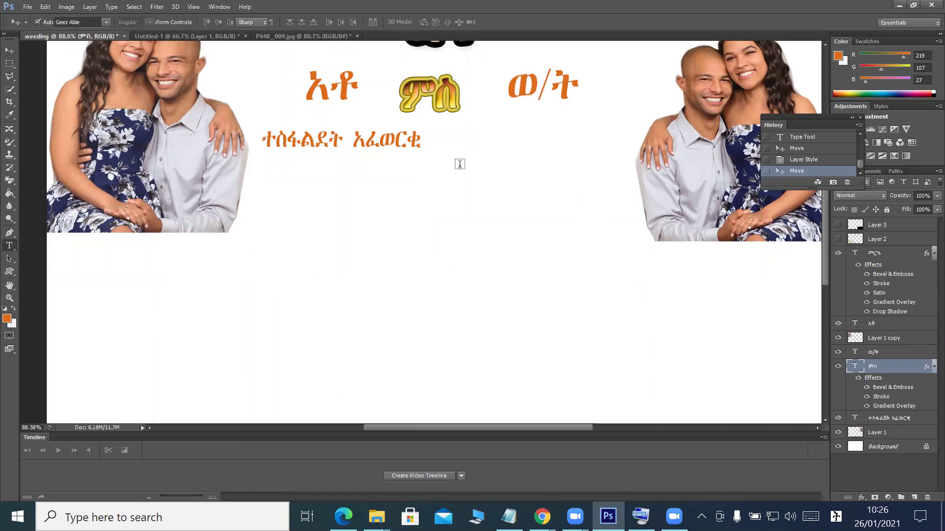
left_click(491, 146)
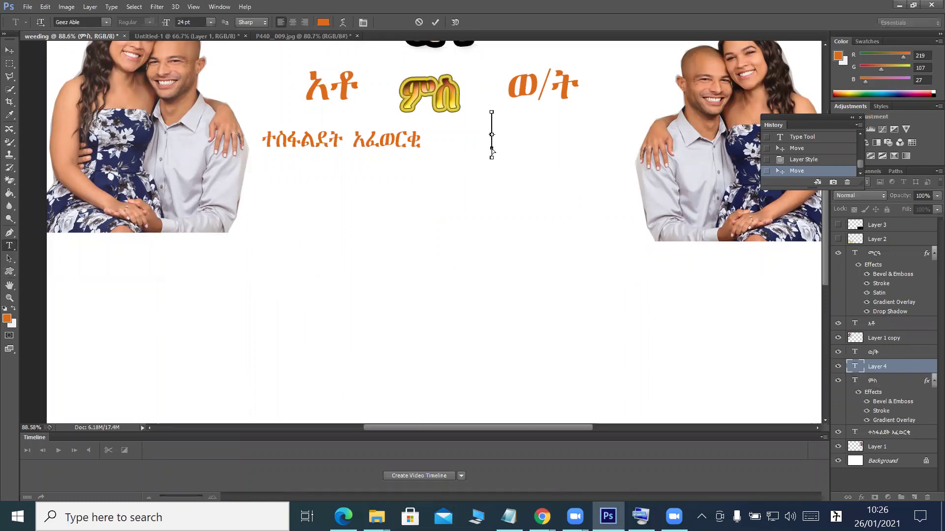
key("ctrl+v")
left_click_drag(482, 133, 493, 133)
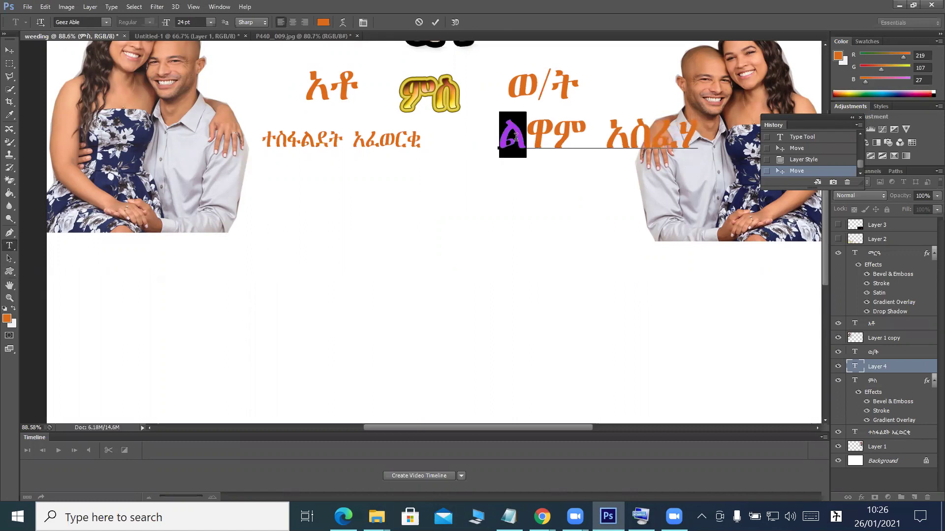
left_click(535, 160)
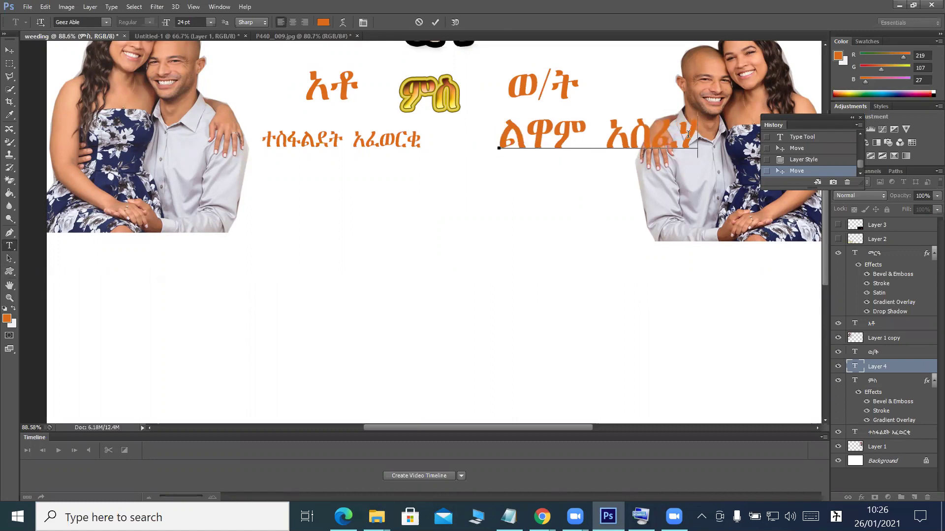
left_click_drag(684, 129, 497, 137)
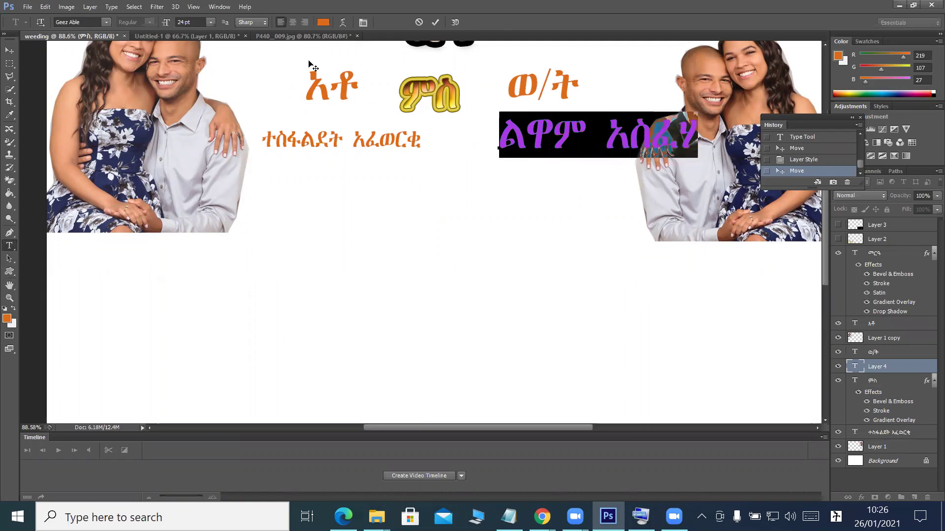
left_click(211, 22)
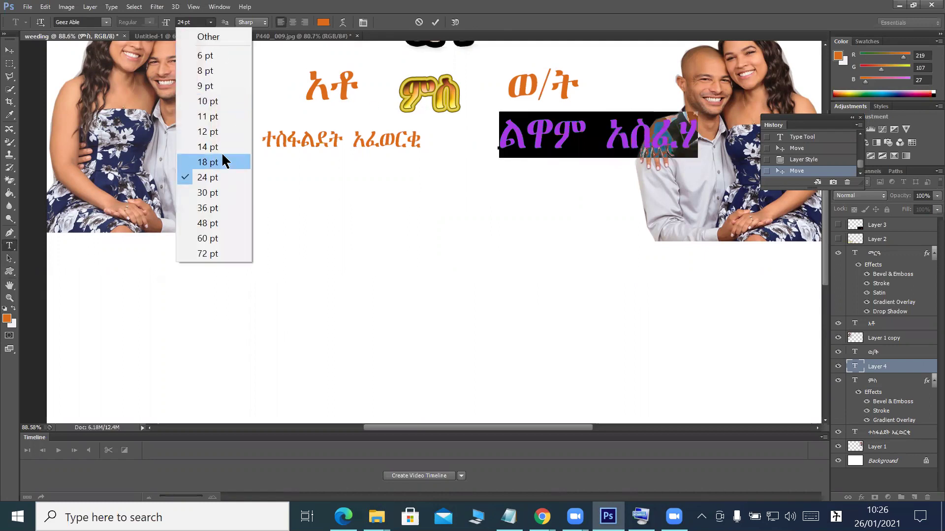
left_click(207, 162)
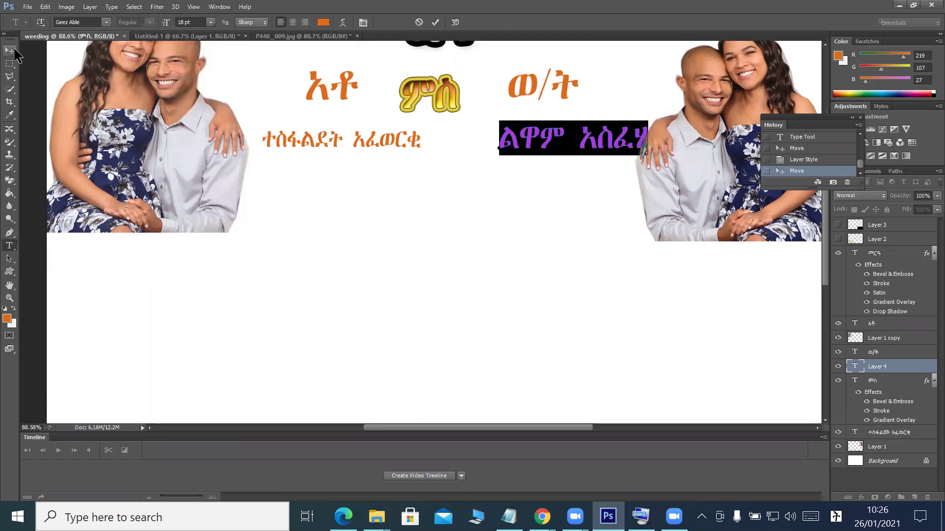
Scale the bride's name to about 81% width and 80% height and move it slightly left and up beneath ወ/ት
left_click(14, 51)
left_click_drag(648, 126, 619, 128)
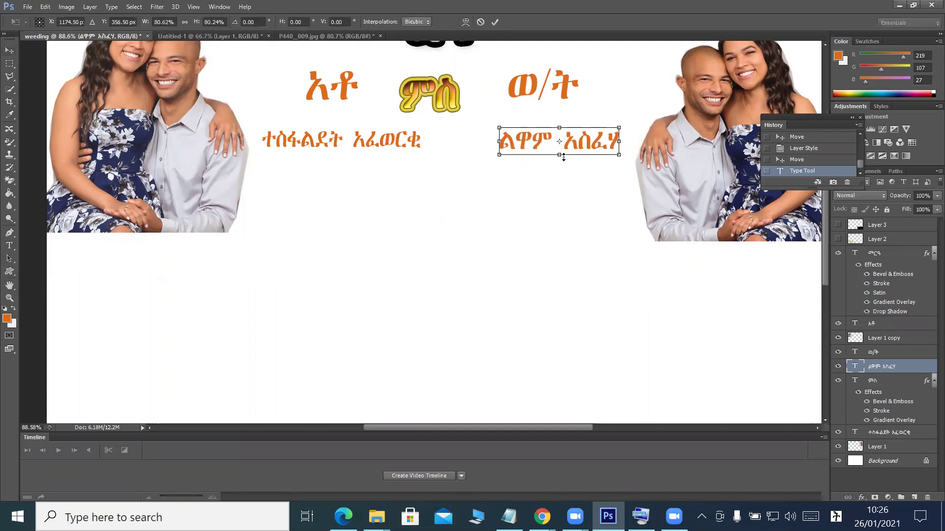
left_click_drag(545, 142, 531, 143)
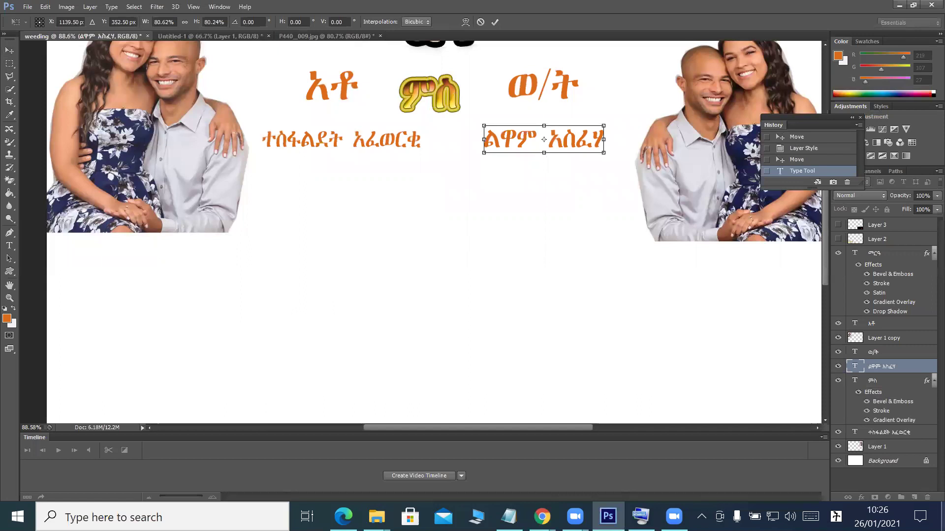
In the Google Docs invitation, join the date line to the greeting line ሰላምታ ብምቅዳም and break the long line below it after አበባናን
mouse_move(542, 516)
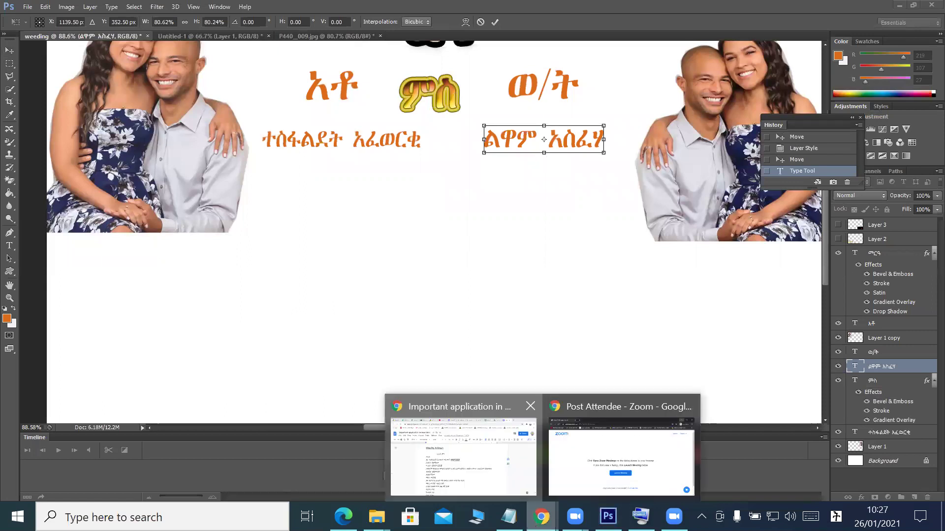
left_click(482, 463)
left_click_drag(228, 289, 310, 289)
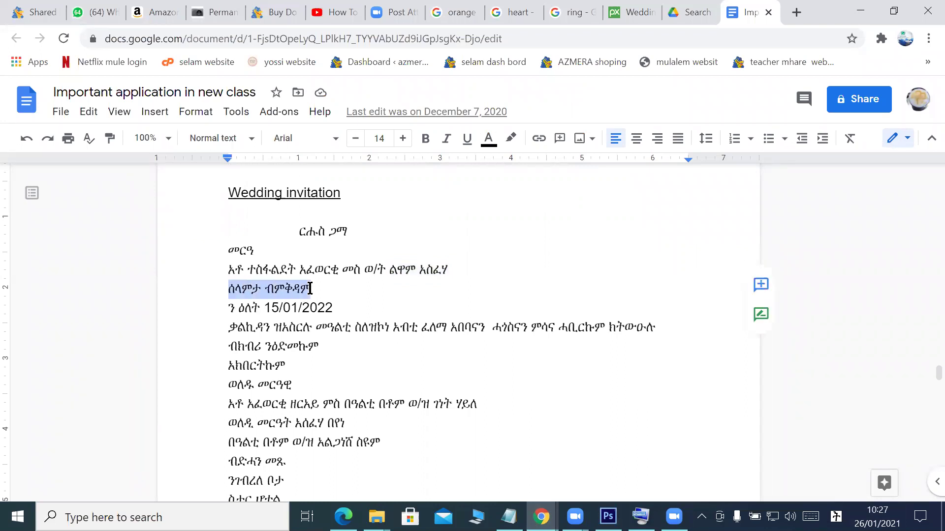
left_click(231, 308)
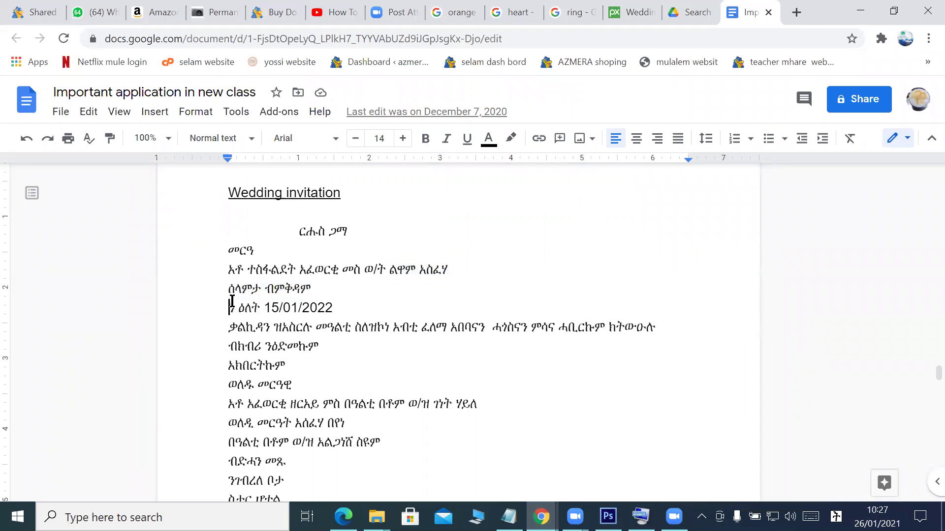
key("BackSpace")
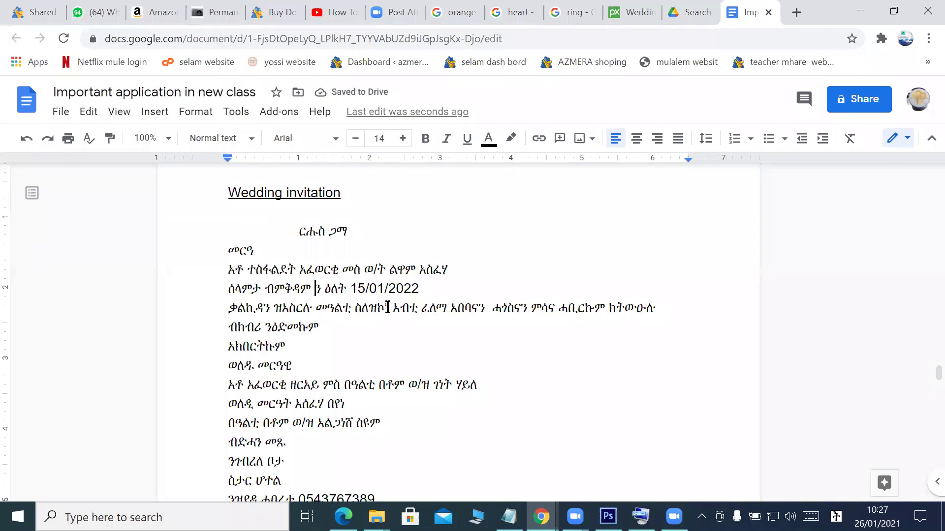
left_click(480, 313)
key("Return")
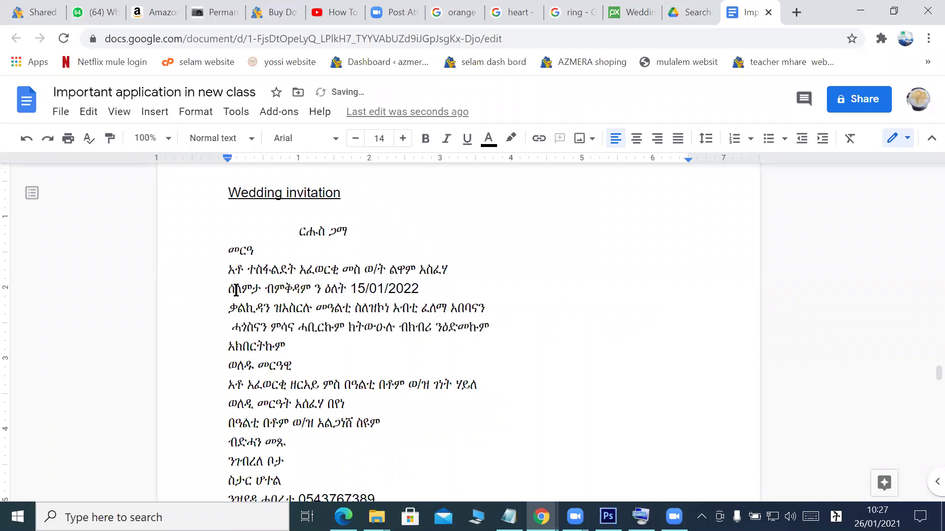
Copy the three invitation lines in Google Docs, from ሰላምታ ብምቅዳም through ንዕድመኩም
left_click_drag(228, 289, 499, 324)
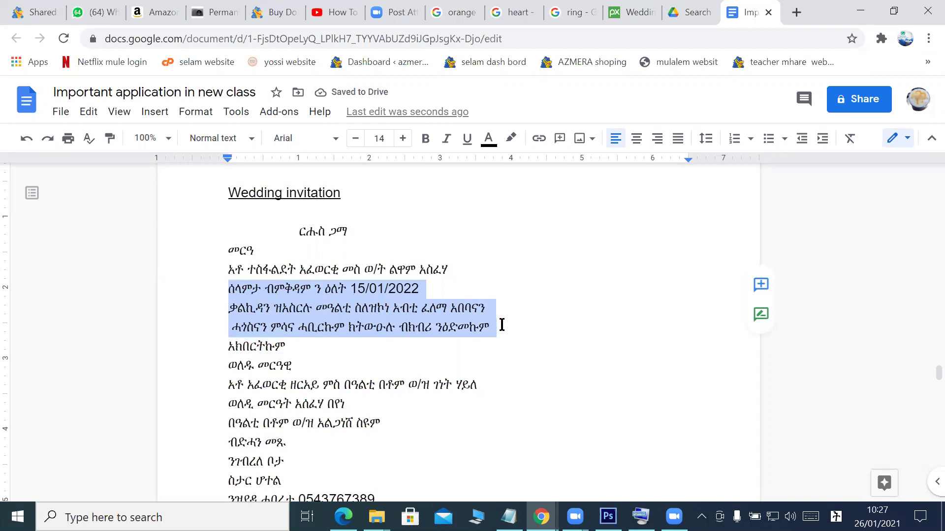
right_click(350, 305)
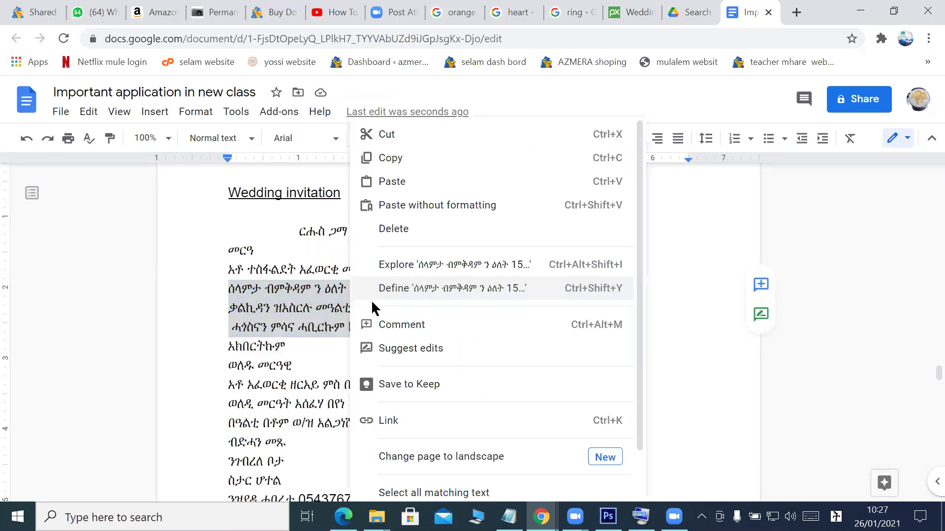
left_click(388, 162)
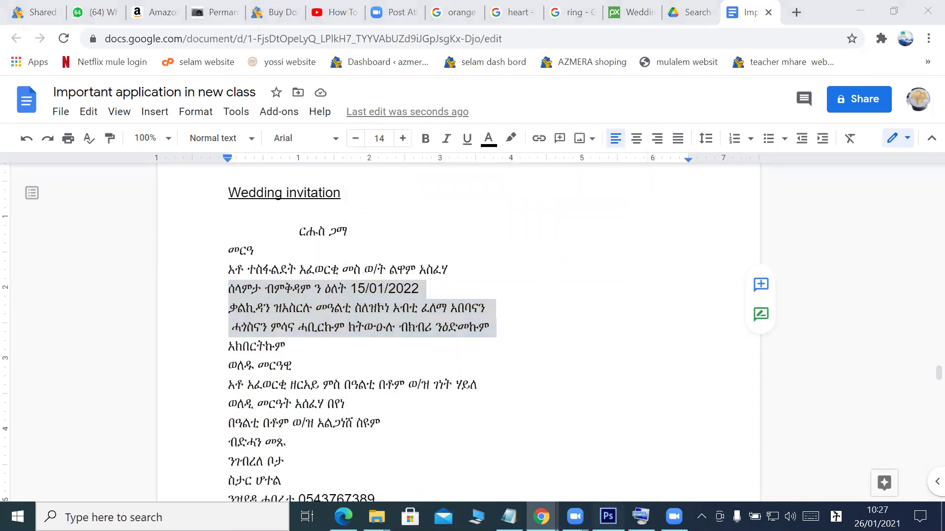
Switch to Photoshop, apply the pending transformation, and add the copied three lines as 14 pt text beneath the couple's names
key("alt+Tab")
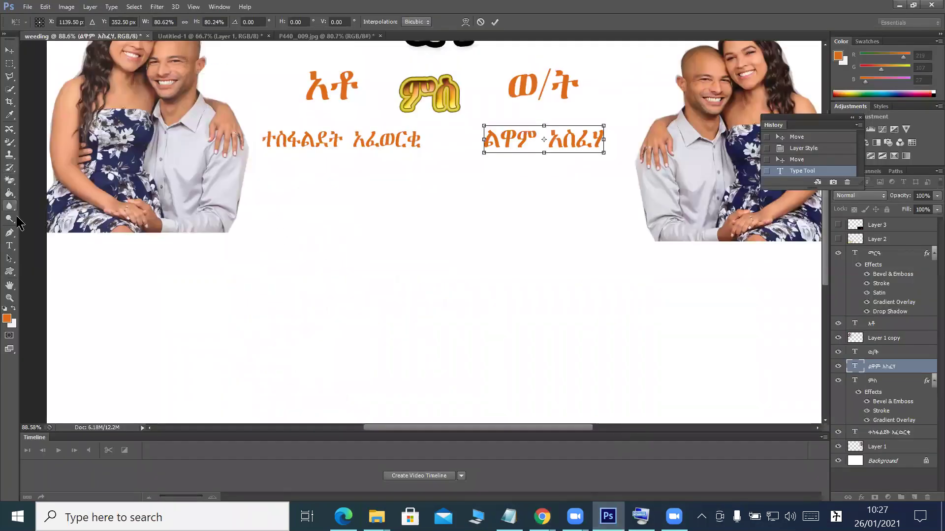
left_click(10, 246)
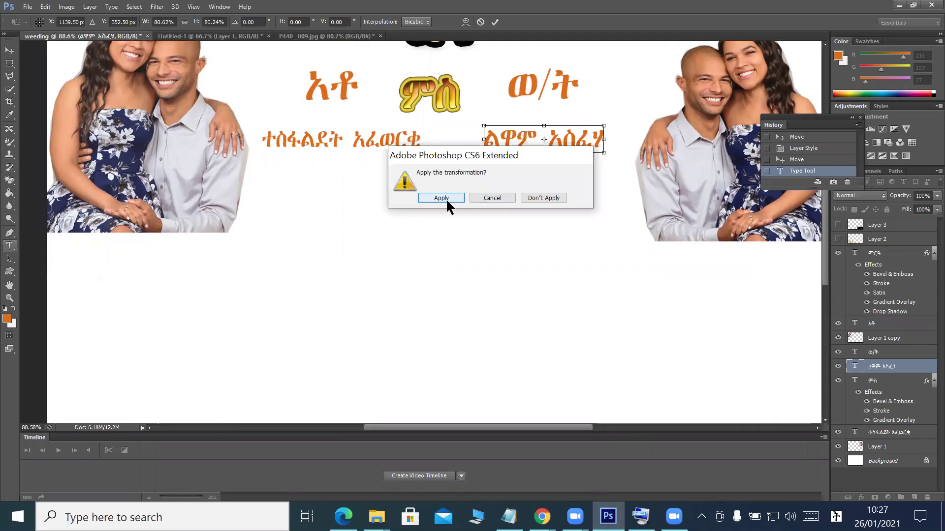
left_click(442, 198)
left_click(339, 192)
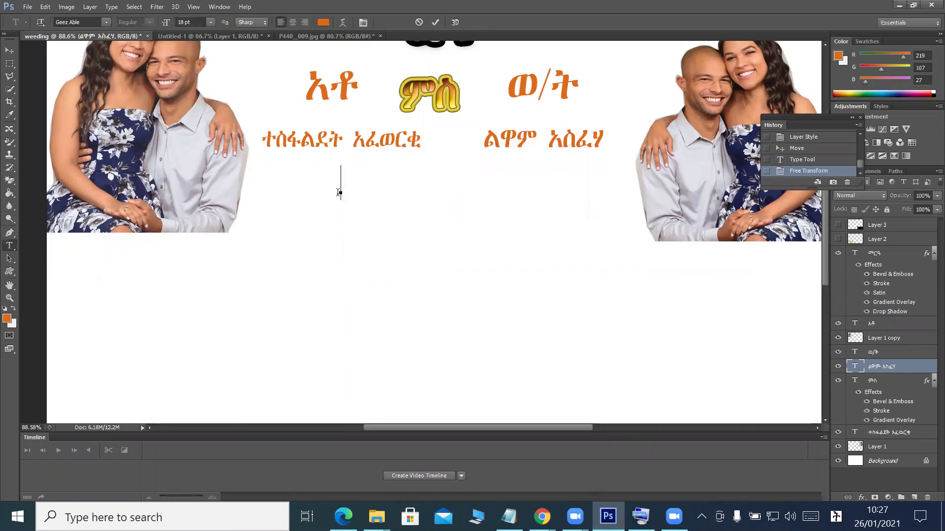
key("ctrl+v")
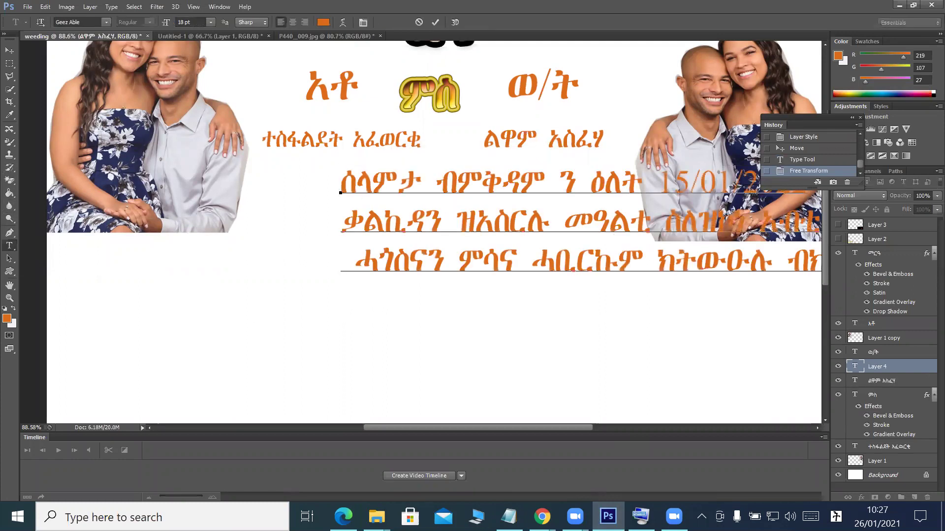
left_click_drag(340, 179, 784, 271)
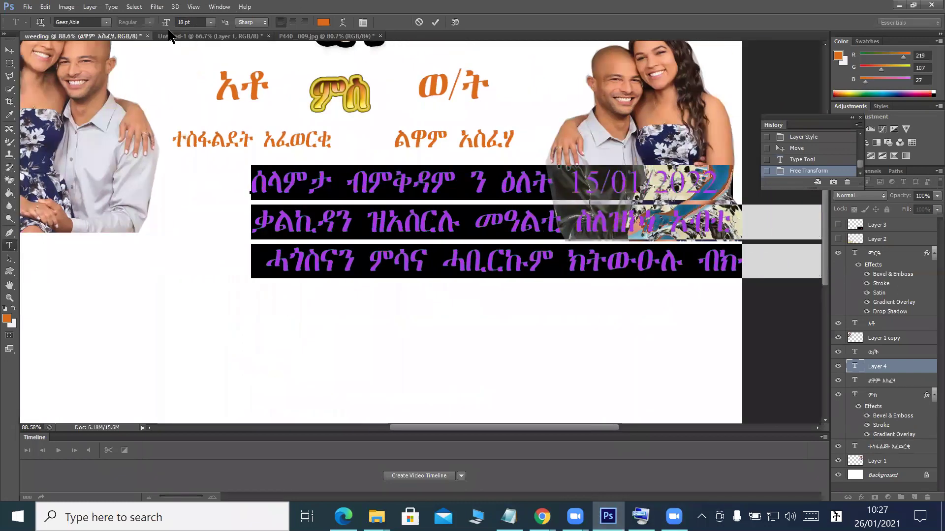
left_click(210, 22)
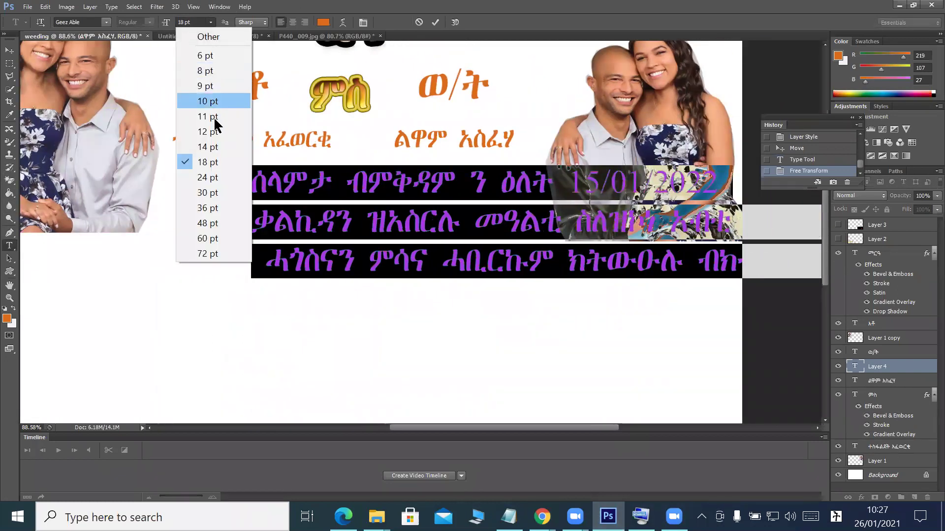
left_click(211, 146)
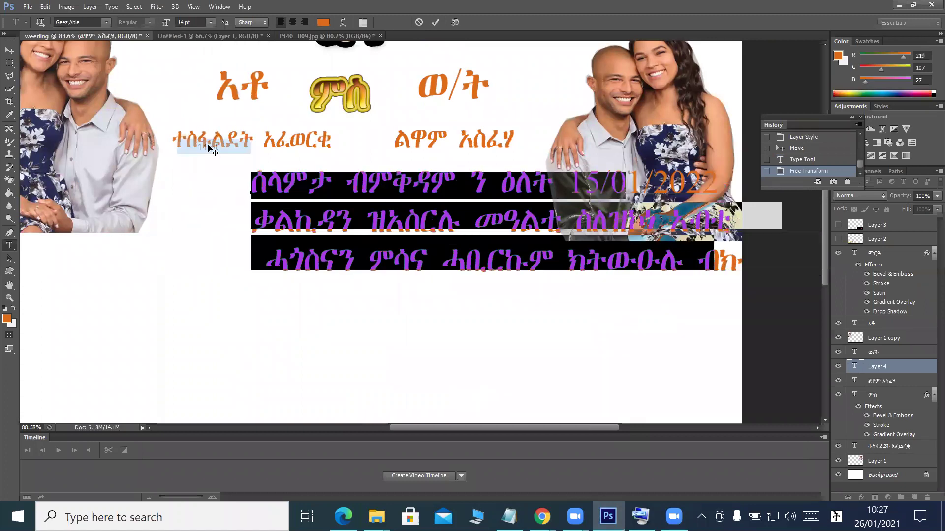
Scale the three-line text to about 55% width and 58% height and position it between the two couple photos, beneath the names
left_click(10, 50)
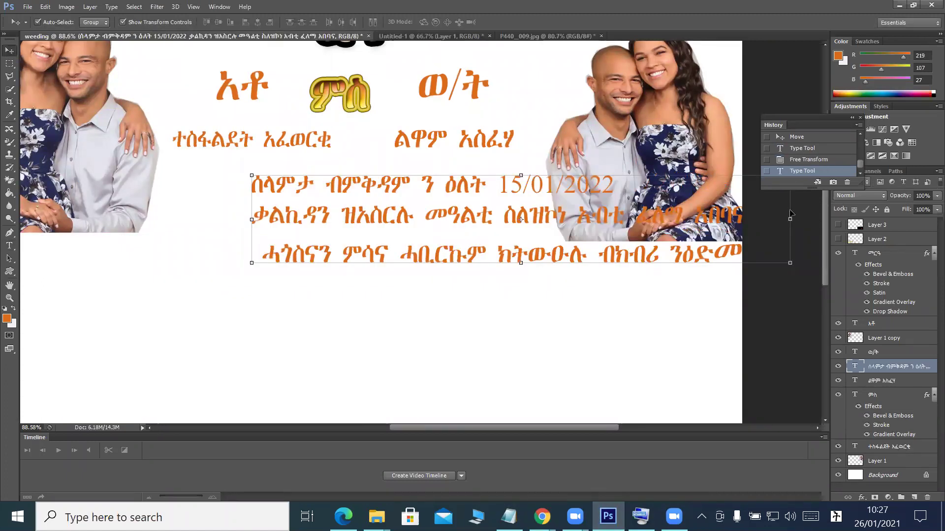
left_click_drag(790, 220, 548, 215)
left_click_drag(432, 252, 426, 220)
left_click_drag(531, 182, 490, 190)
left_click_drag(382, 193, 392, 167)
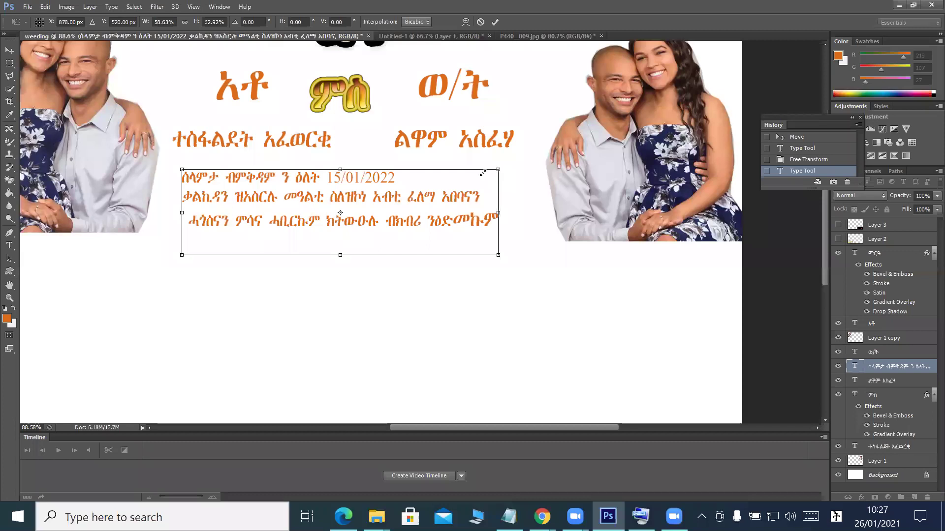
left_click_drag(474, 173, 476, 175)
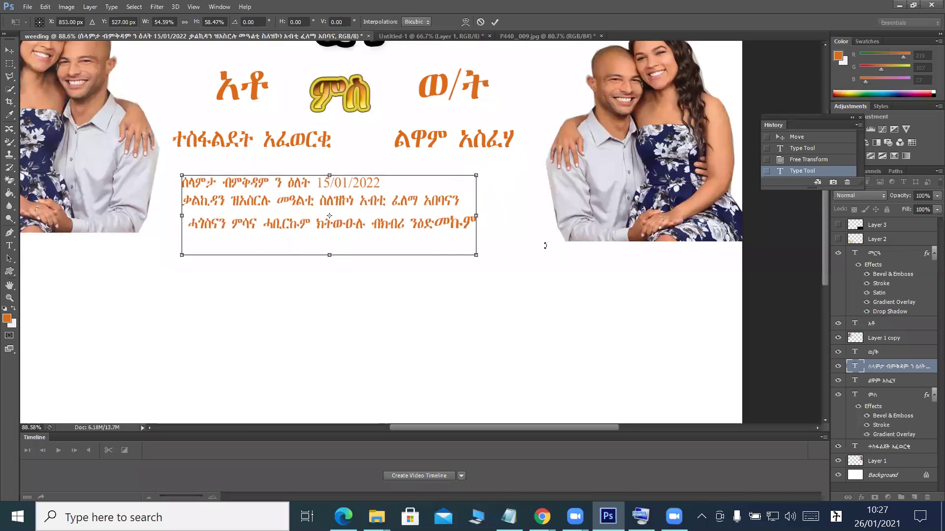
left_click(495, 21)
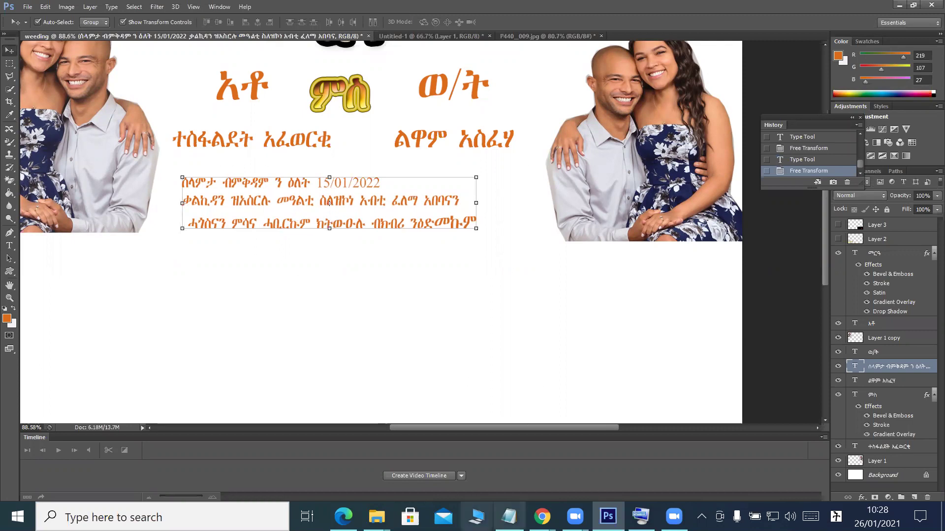
Switch to the Google Docs invitation text and copy the word አክበርትኩም
mouse_move(541, 516)
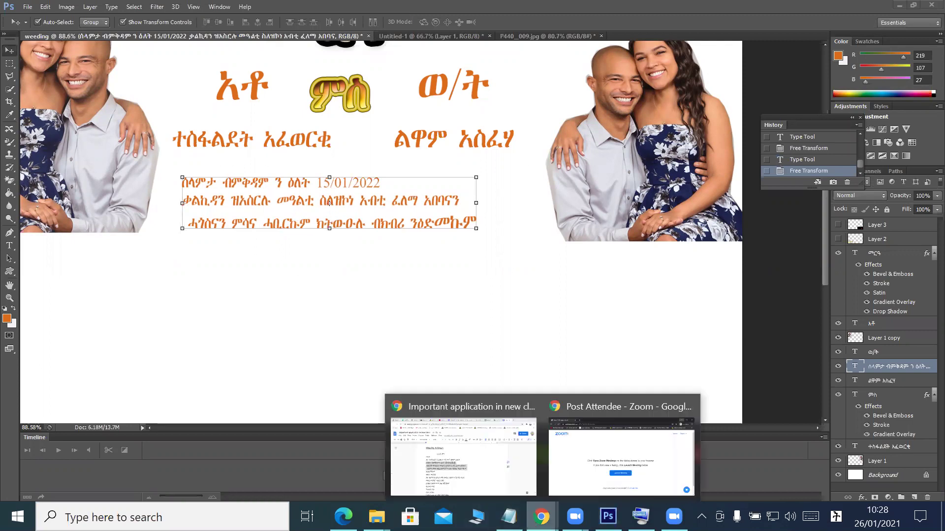
left_click(407, 436)
left_click_drag(230, 349, 284, 348)
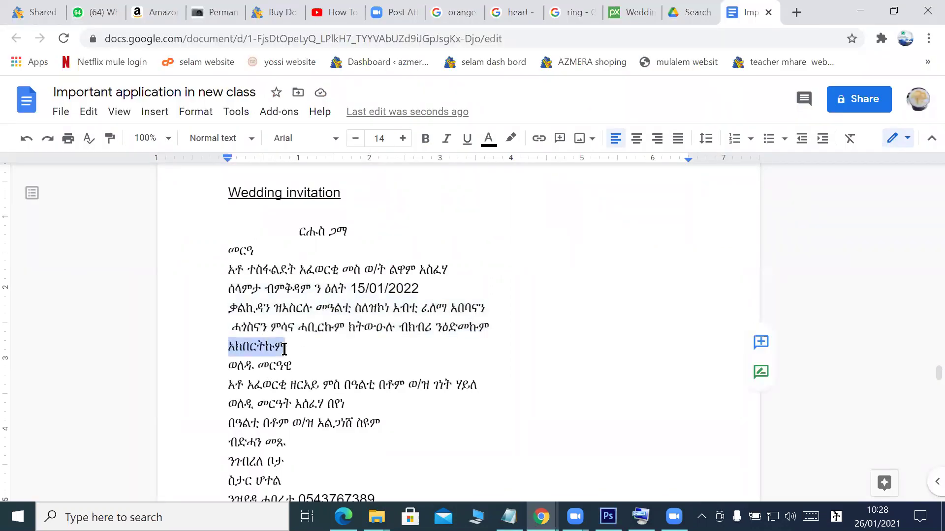
right_click(273, 347)
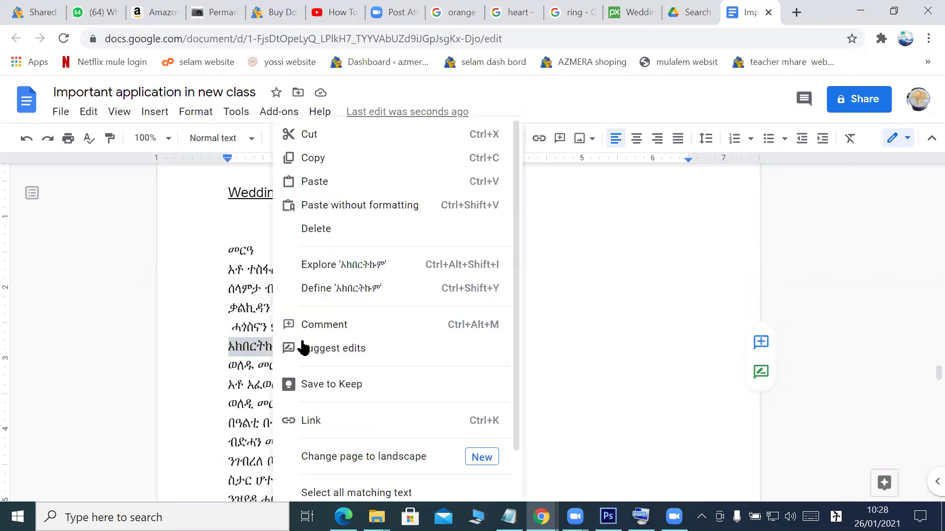
left_click(326, 164)
Switch back to Photoshop and add አክበርትኩም as a text line below the three invitation lines
key("alt+Tab")
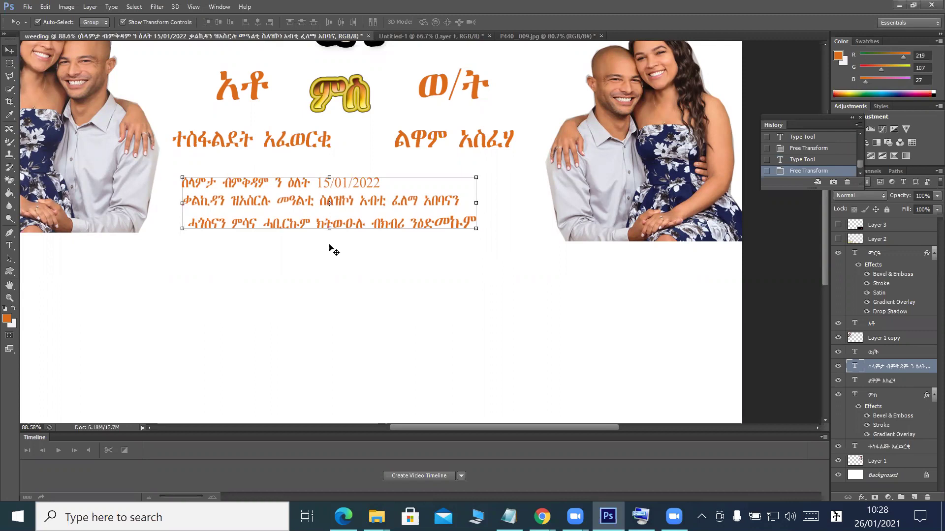
left_click(8, 245)
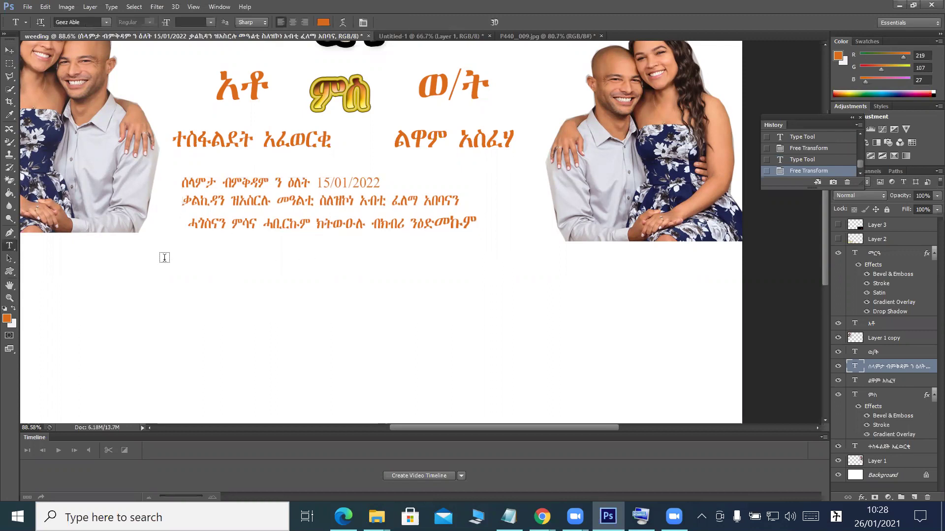
left_click(163, 260)
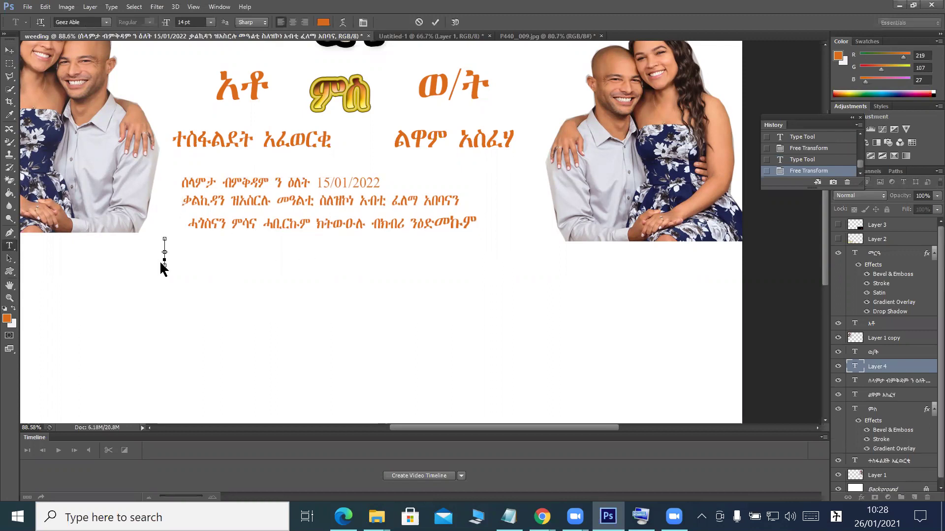
key("ctrl+v")
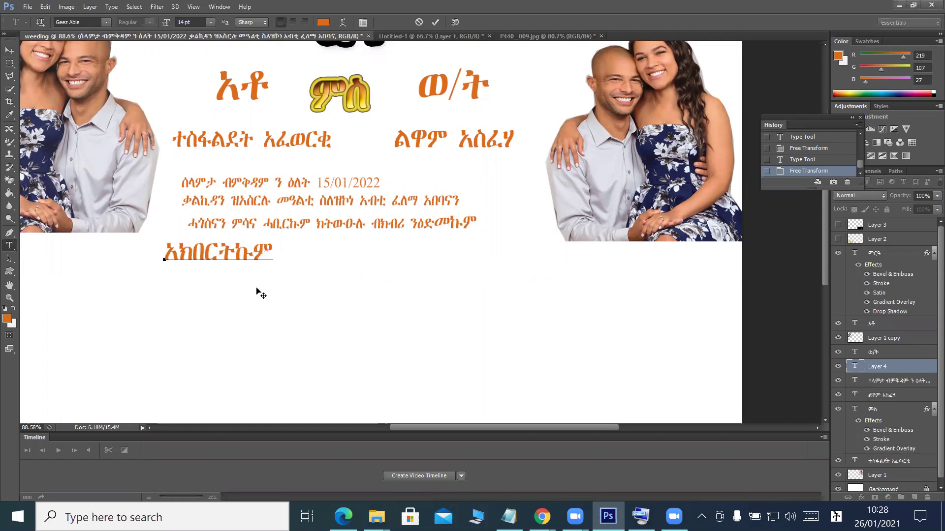
left_click(9, 50)
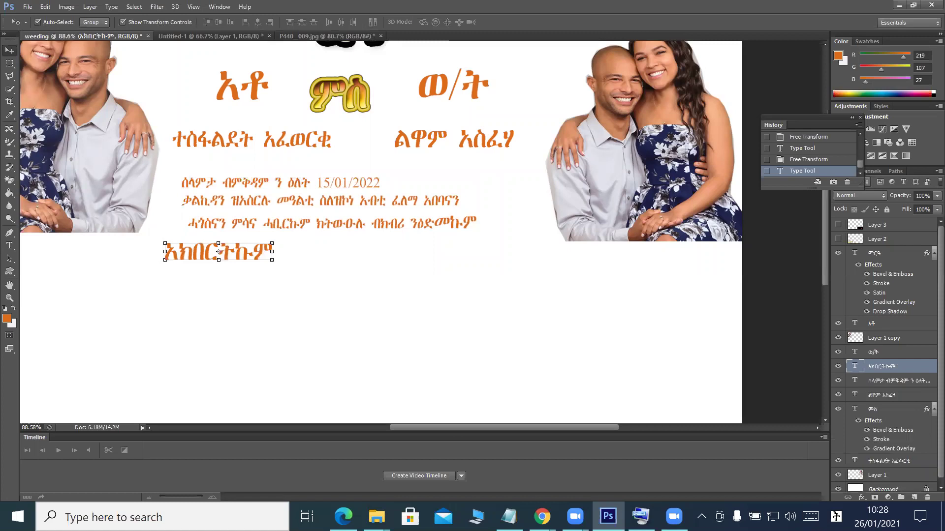
In the Google Docs invitation, join the groom's parents' names to the ወለዱ መርዓዊ line and copy the joined line
mouse_move(542, 517)
left_click(511, 468)
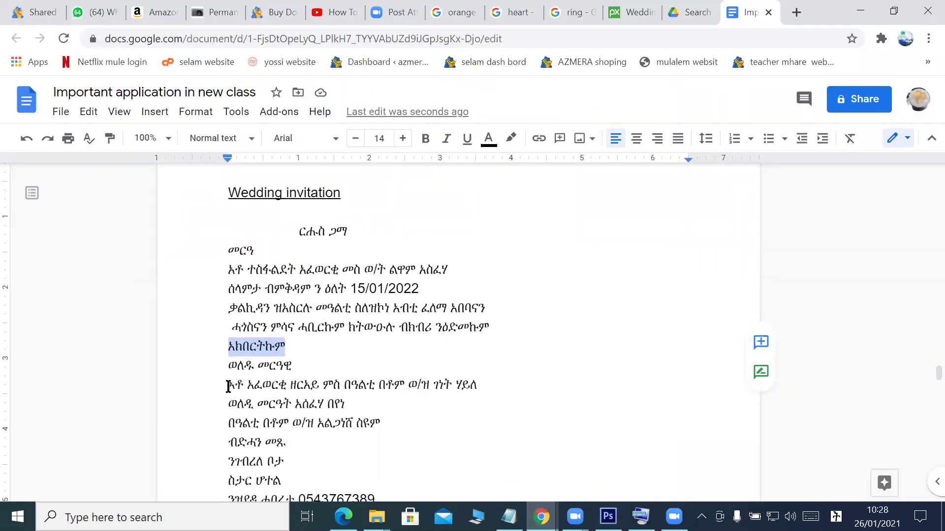
left_click(229, 385)
key("BackSpace")
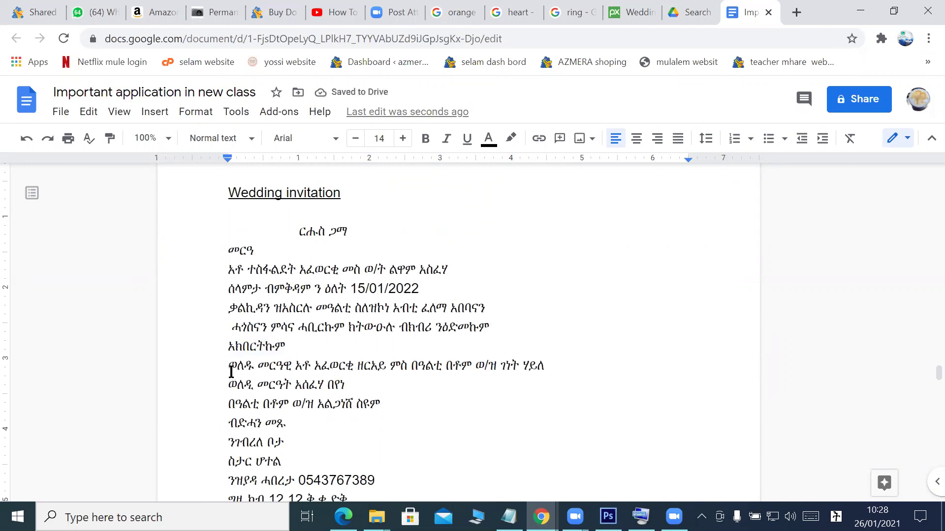
left_click_drag(230, 367, 552, 362)
right_click(514, 275)
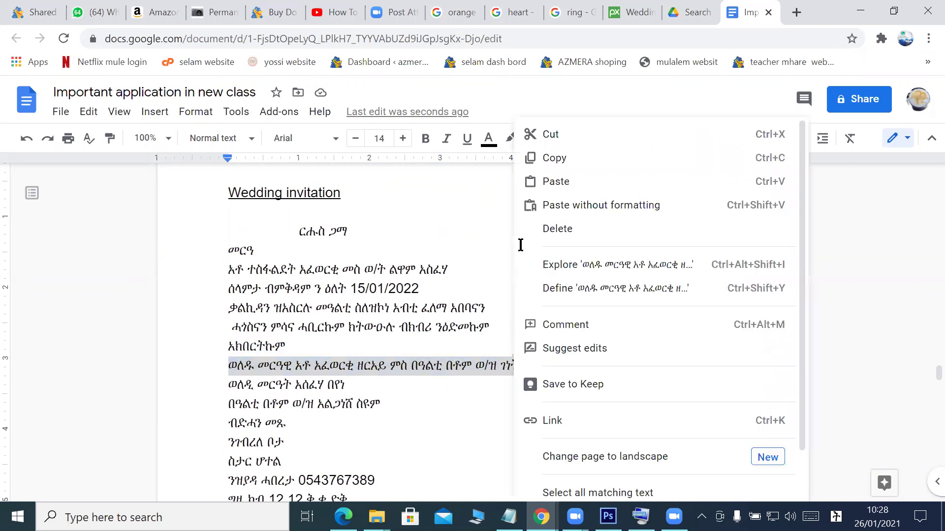
left_click(556, 157)
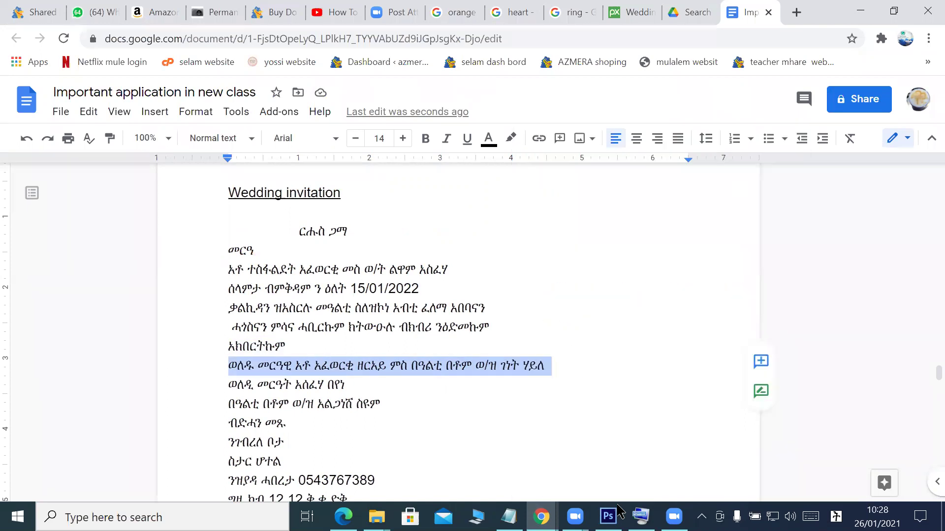
Switch to Photoshop and add the copied groom's parents line as text below አክበርትኩም
left_click(608, 516)
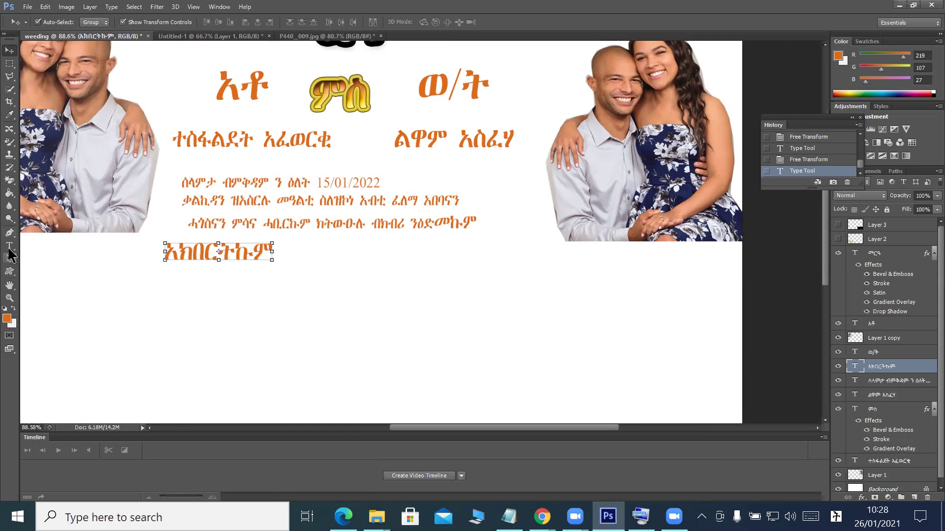
left_click(9, 245)
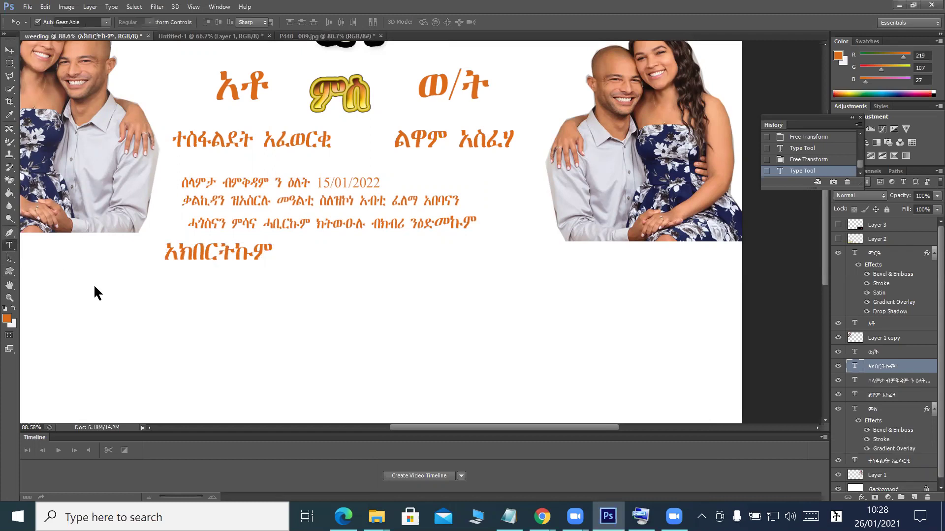
left_click(149, 281)
key("ctrl+v")
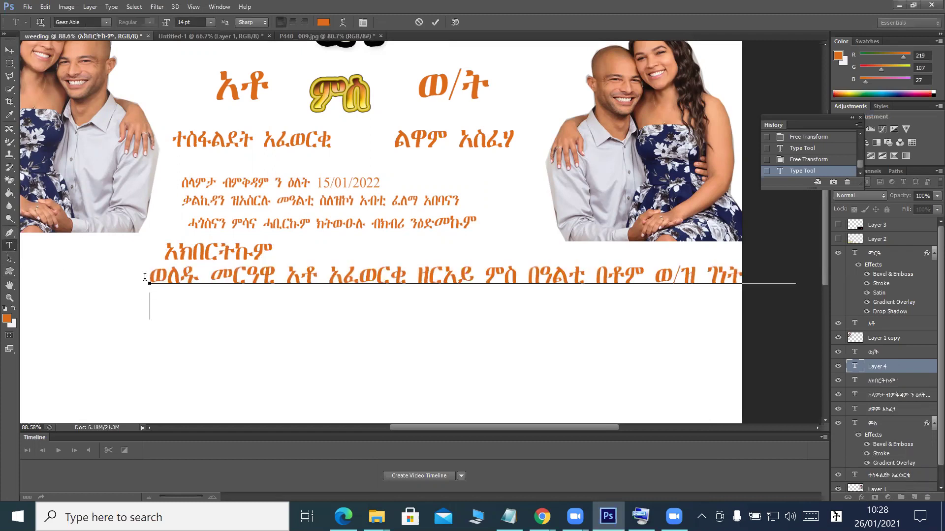
left_click_drag(151, 277, 816, 290)
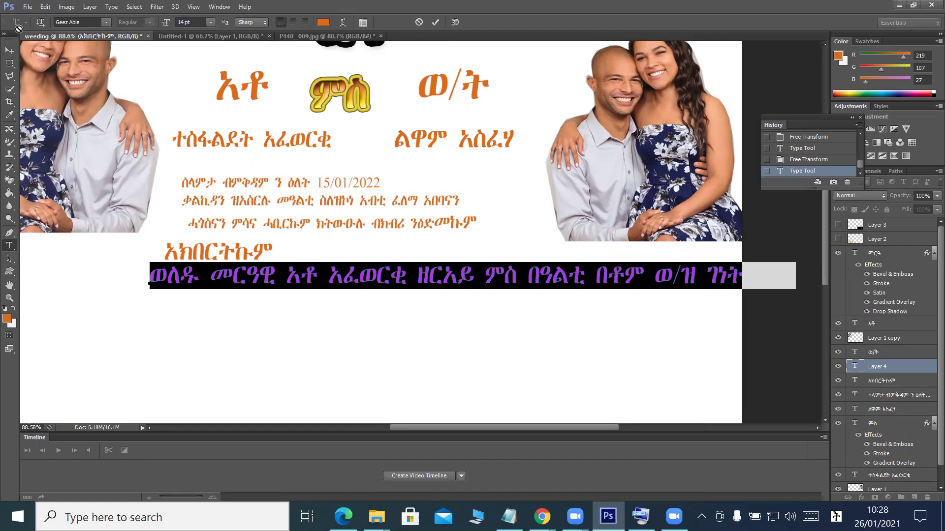
left_click(10, 50)
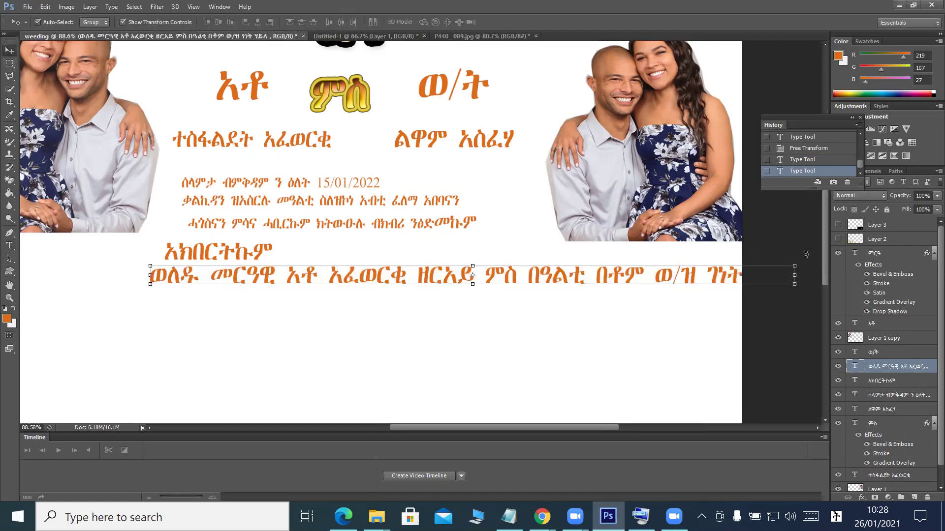
Try scaling the groom's parents line to about 25% width and 47% height beneath አክበርትኩም, and undo the transform
left_click_drag(793, 267, 460, 294)
left_click_drag(239, 298, 236, 284)
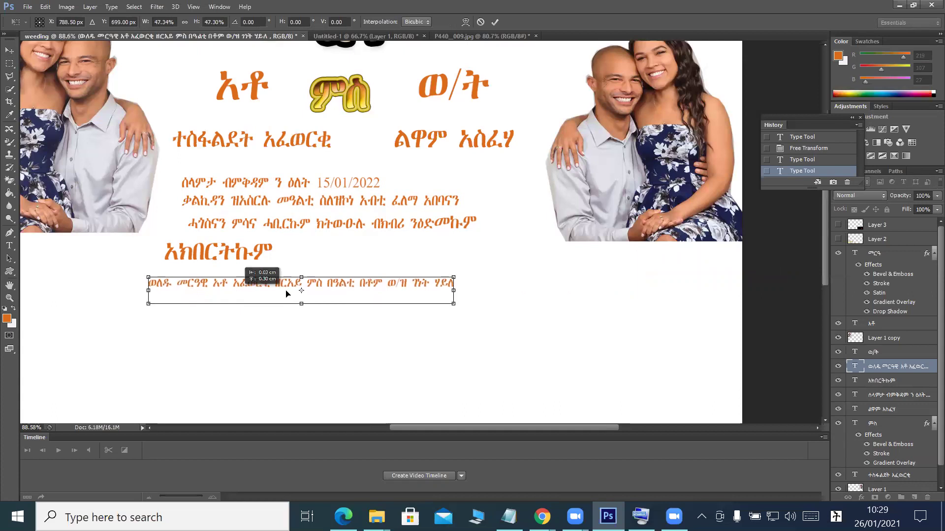
left_click_drag(453, 276, 348, 286)
left_click_drag(214, 302, 252, 297)
left_click_drag(341, 283, 314, 283)
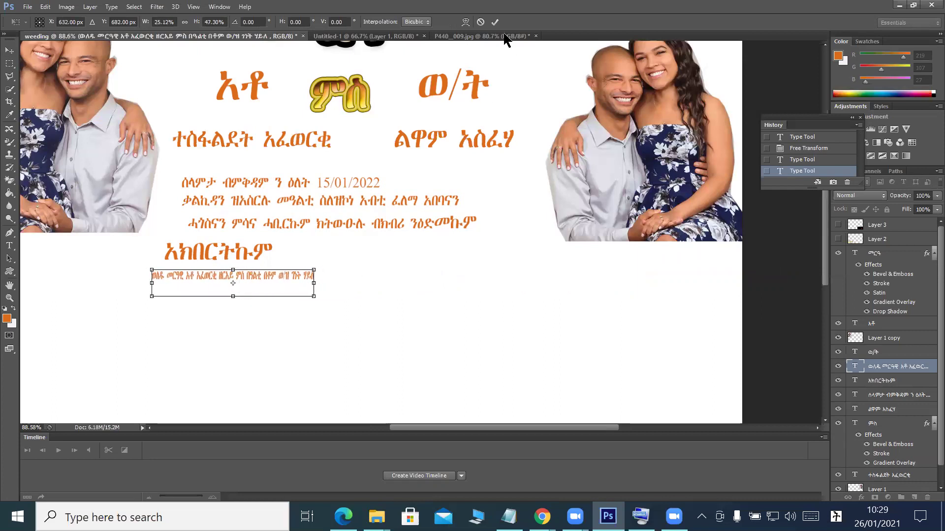
left_click(495, 22)
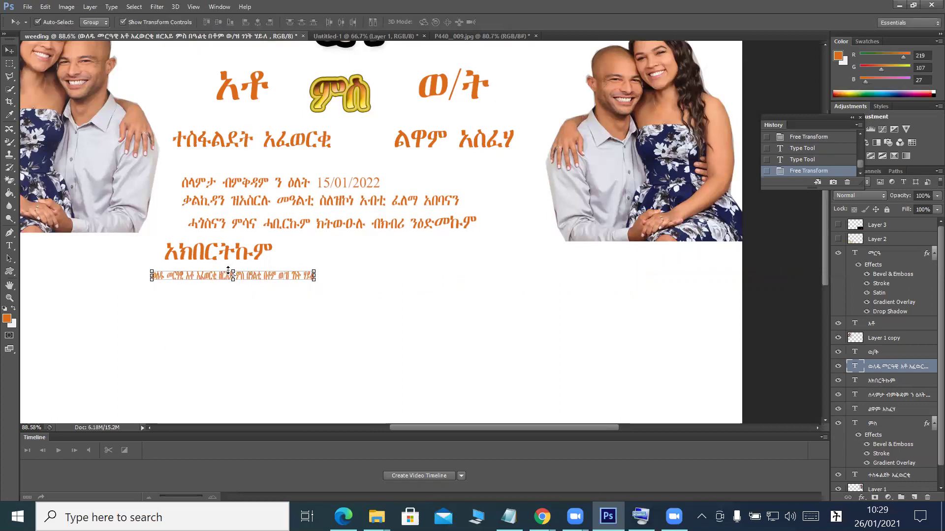
key("ctrl+z")
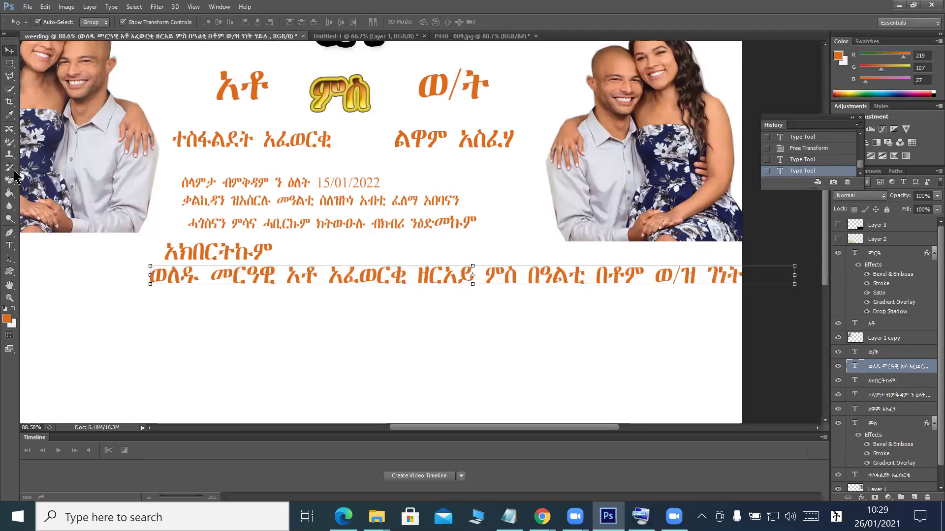
Break the groom's parents text into two lines after the word ምስ
left_click(9, 246)
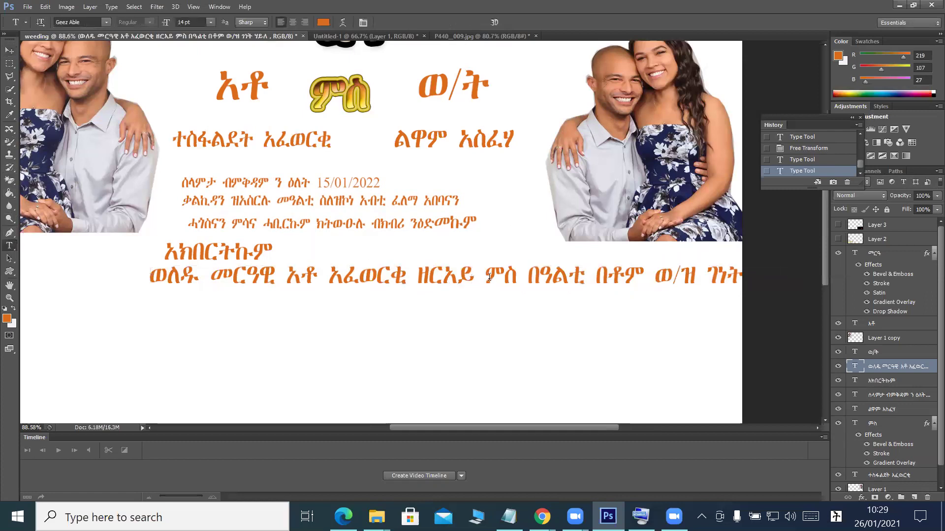
left_click(517, 276)
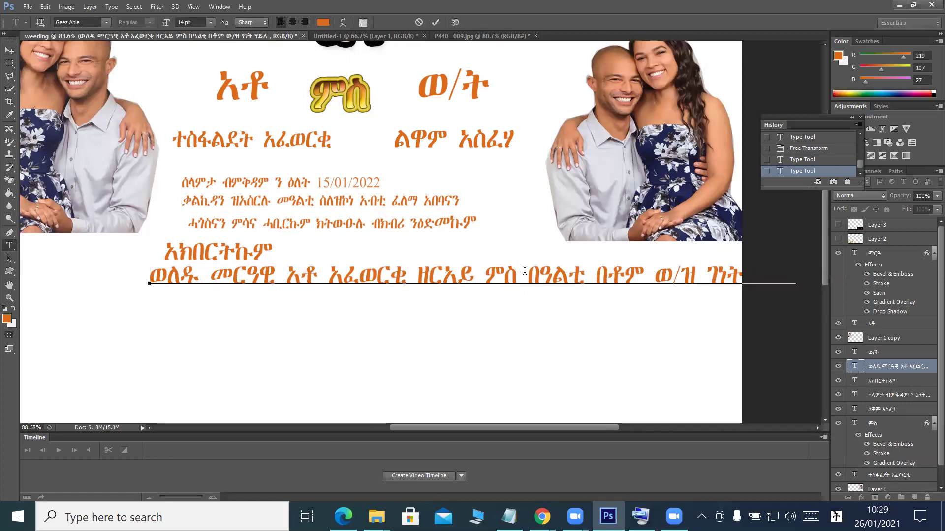
key("Return")
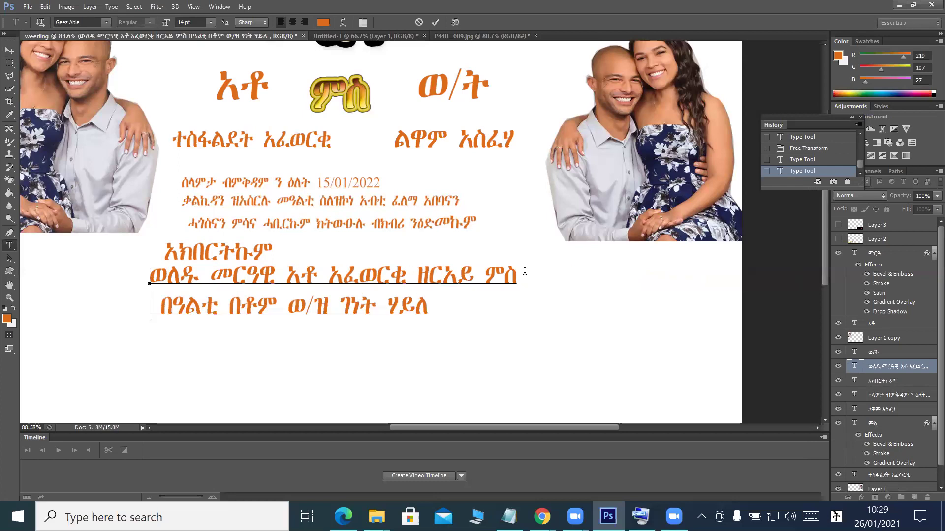
left_click(435, 22)
Scale the two-line groom's parents text to about 53% and place it directly beneath አክበርትኩም
left_click(9, 50)
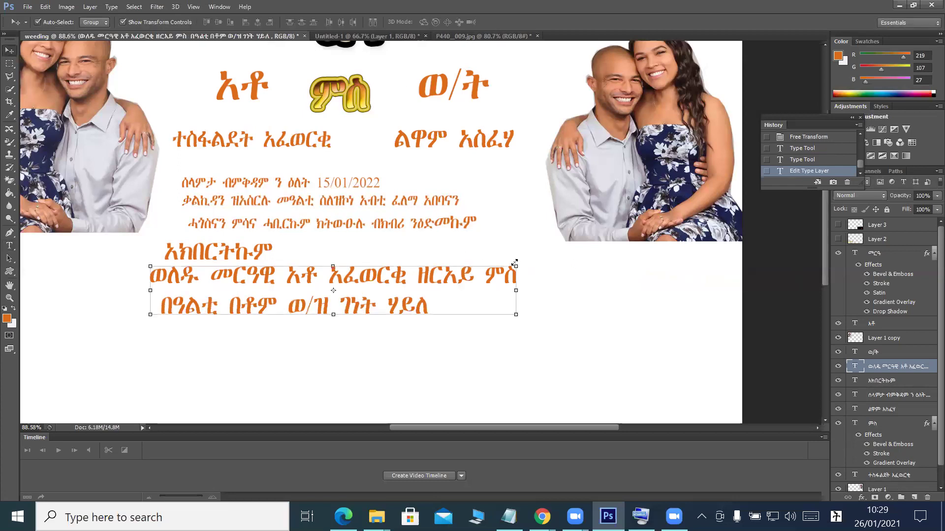
left_click_drag(515, 266, 340, 301)
left_click_drag(225, 327, 212, 287)
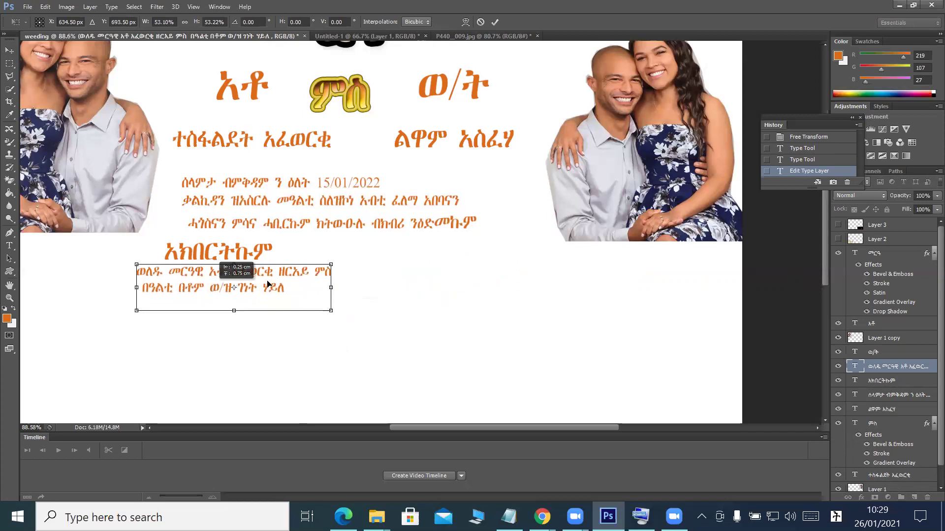
left_click_drag(268, 284, 268, 284)
left_click(495, 22)
key("Return")
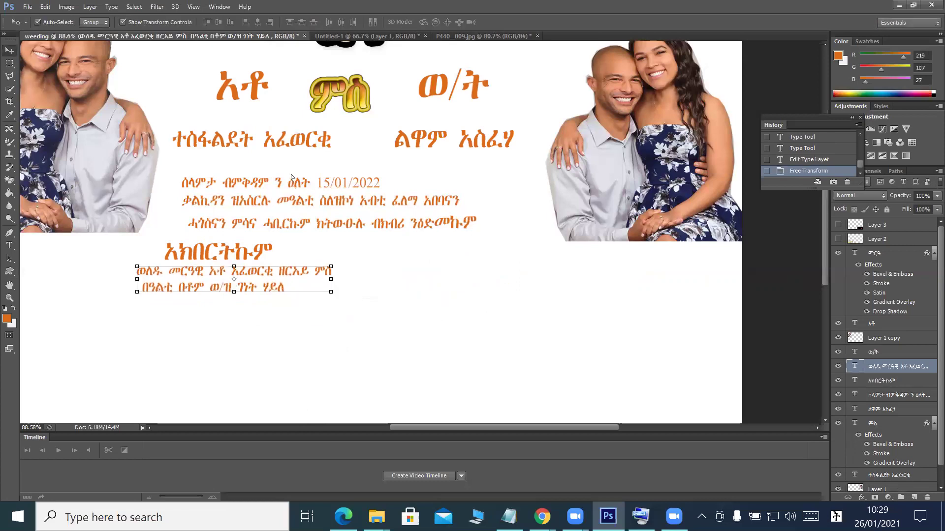
Shift the three invitation lines, አክበርትኩም and the groom's parents text slightly upward, closer to the couple's names
left_click_drag(291, 174, 286, 158)
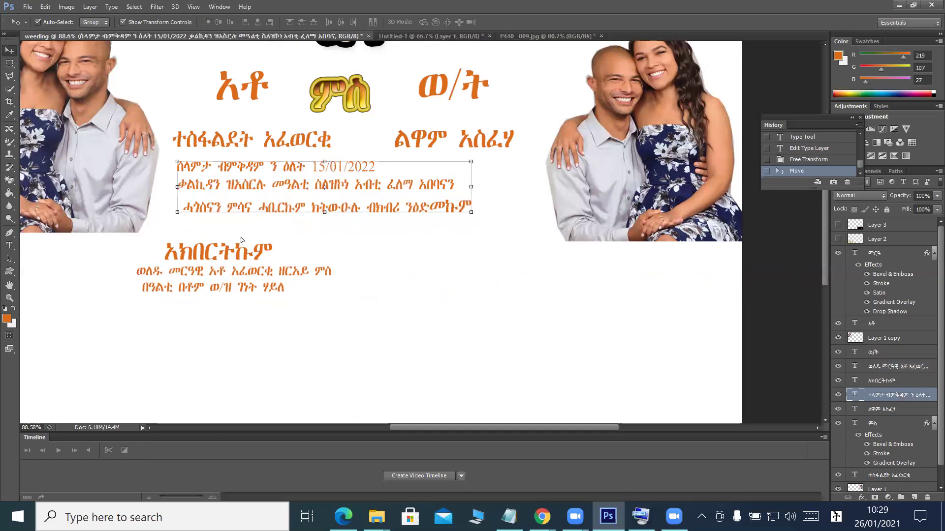
left_click_drag(241, 237, 238, 219)
left_click_drag(213, 271, 212, 259)
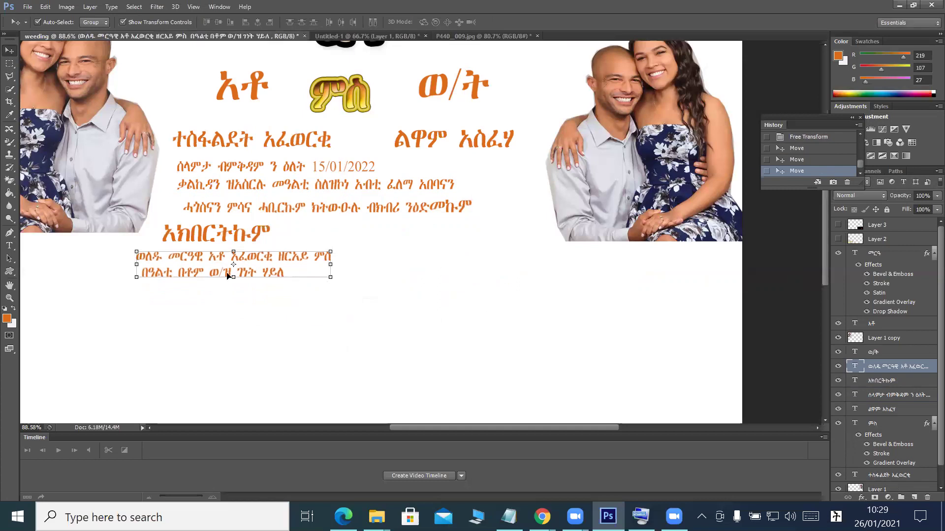
Switch to the Google Docs invitation and copy the two lines naming the bride's parents, starting with ወለዲ መርዓት
mouse_move(542, 517)
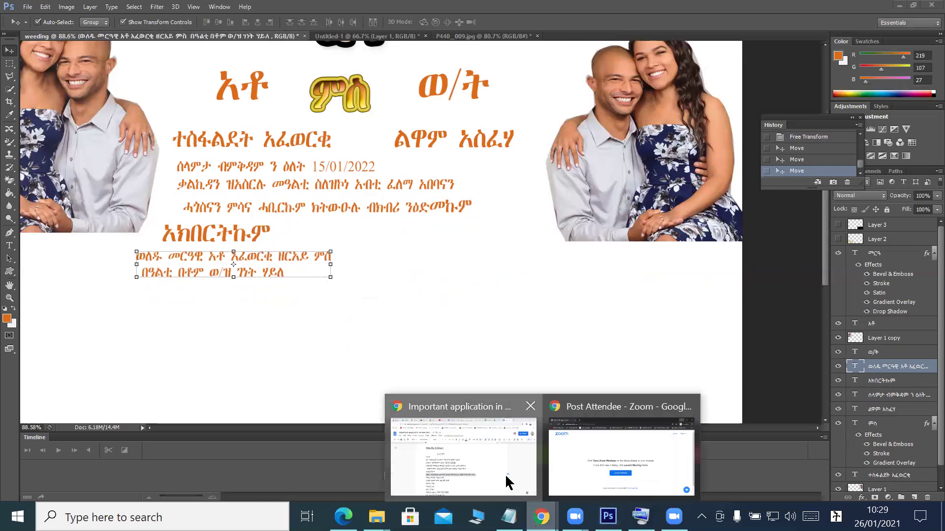
left_click(507, 472)
scroll(351, 400, "down", 1)
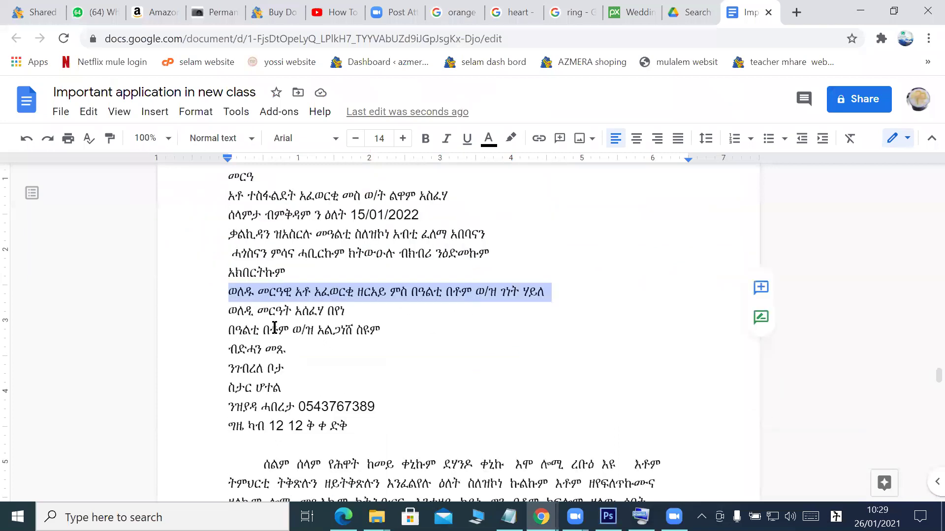
left_click(228, 324)
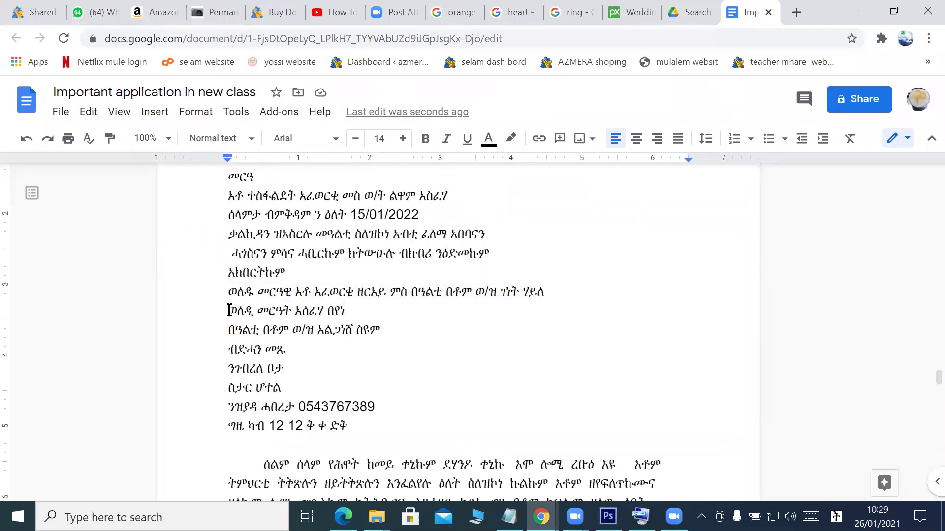
left_click_drag(277, 339, 387, 332)
right_click(339, 325)
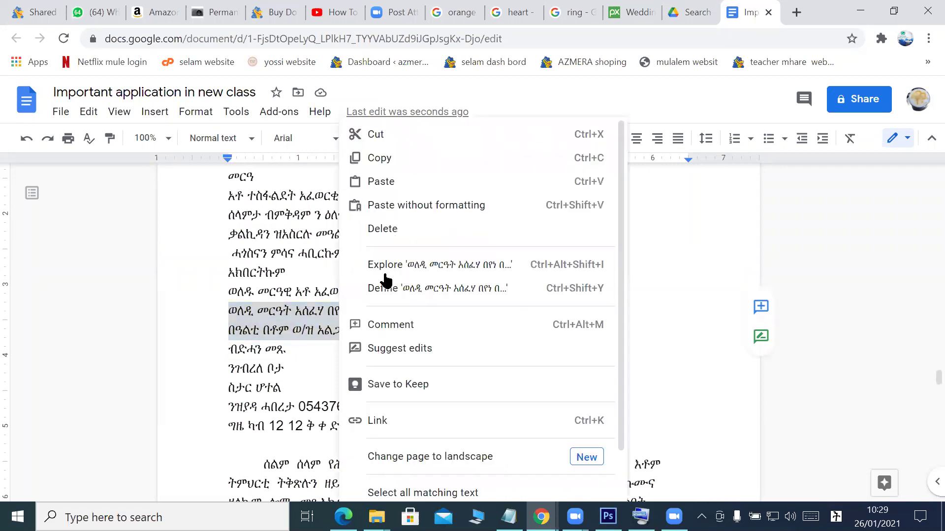
left_click(406, 166)
Switch to Photoshop and add the copied bride's parents lines as text to the right of the groom's parents text
left_click(608, 517)
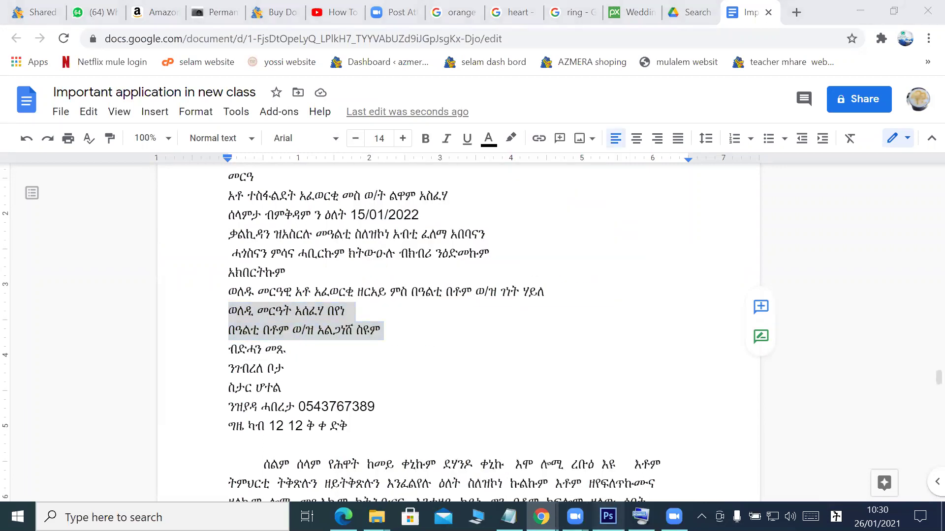
left_click(9, 245)
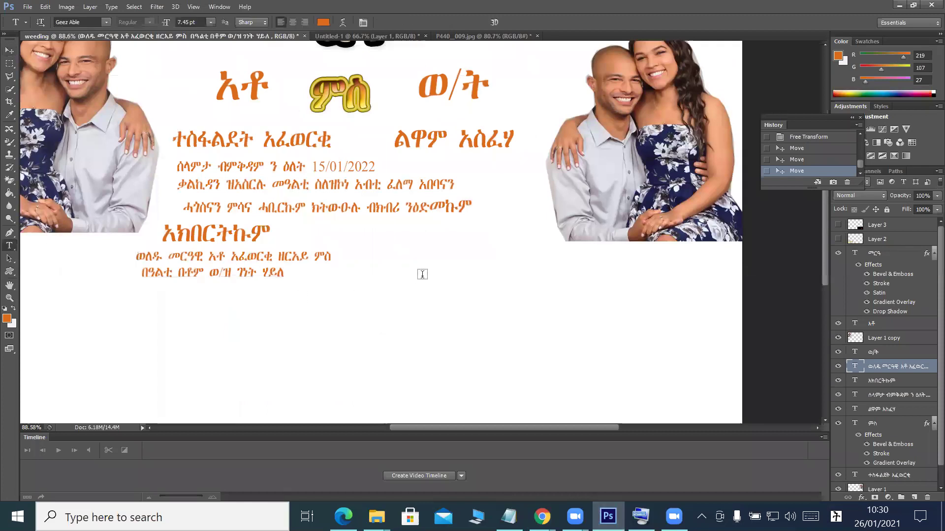
left_click(419, 250)
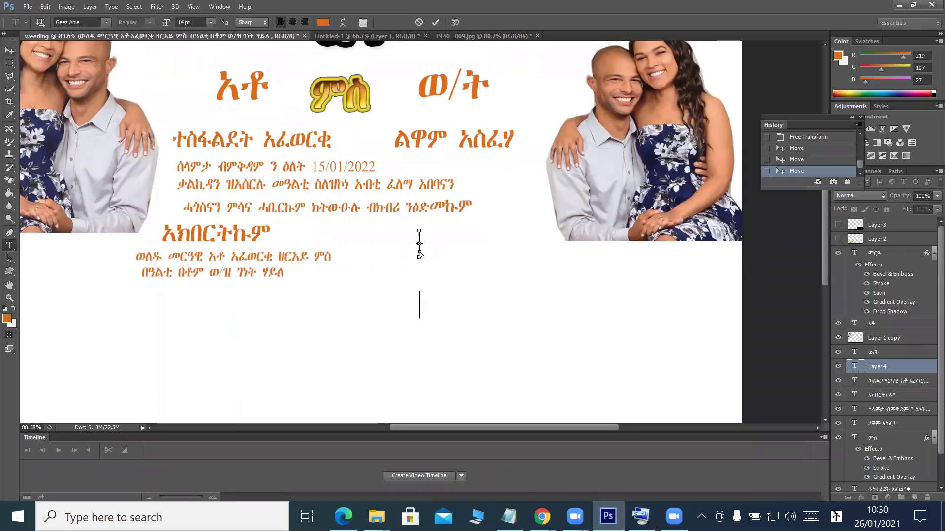
key("ctrl+v")
left_click_drag(419, 243, 546, 273)
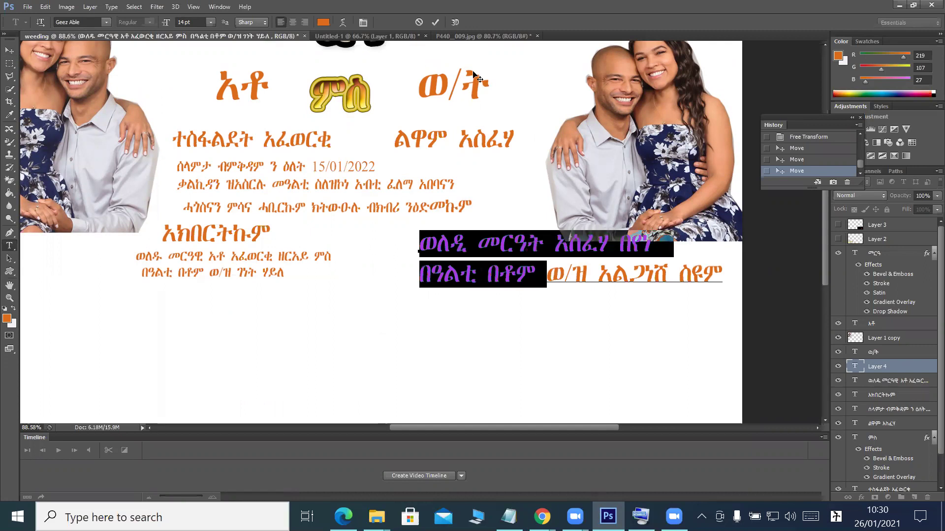
left_click(435, 22)
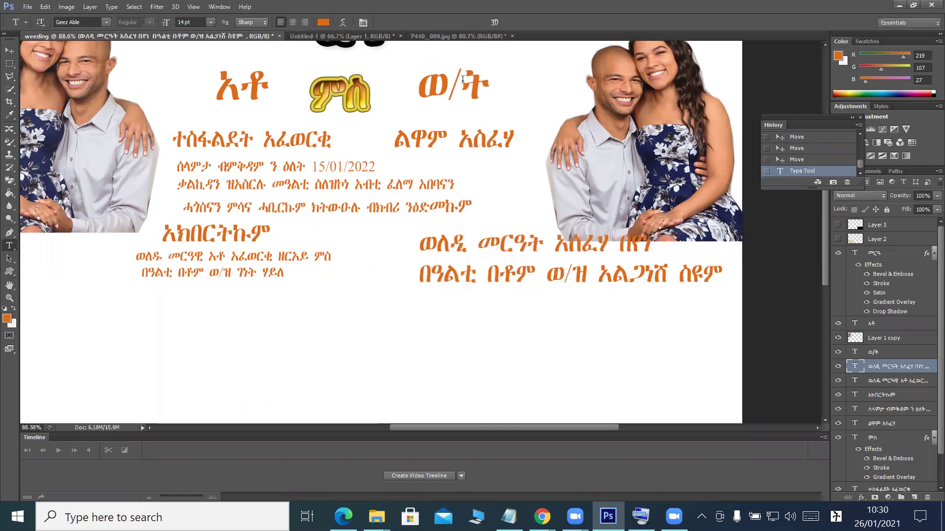
left_click(536, 251)
left_click(435, 22)
Scale the bride's parents text to about 58% and place it beside the groom's parents text, clear of the couple photo
key("ctrl+t")
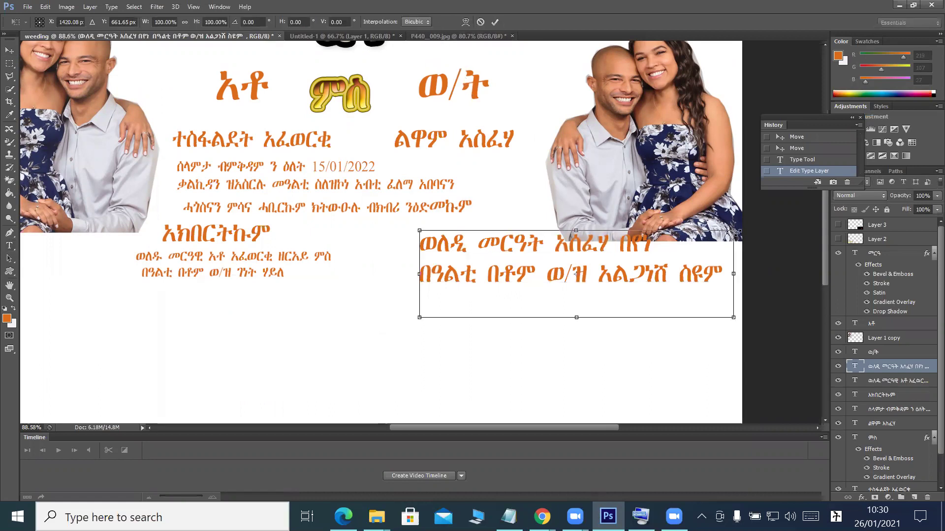
left_click_drag(733, 231, 624, 261)
left_click_drag(502, 258, 469, 234)
left_click_drag(573, 241, 551, 247)
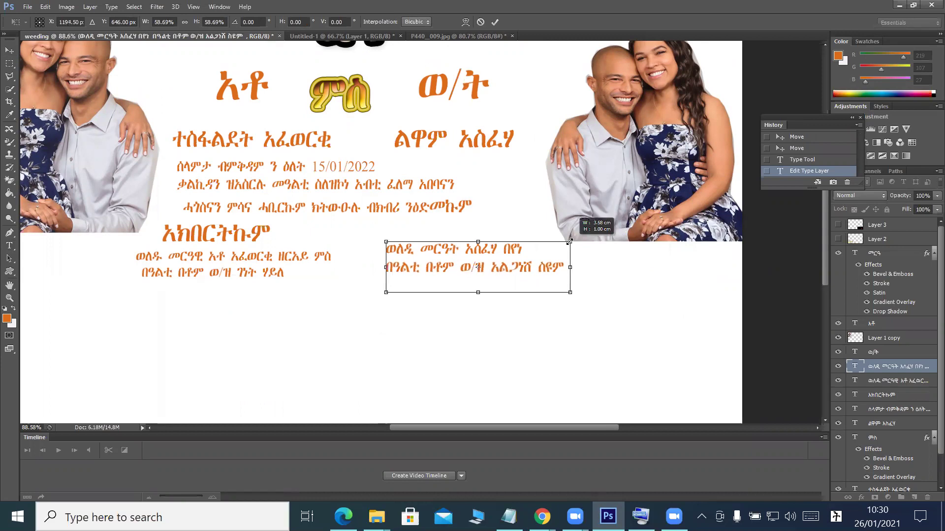
left_click_drag(454, 255, 442, 252)
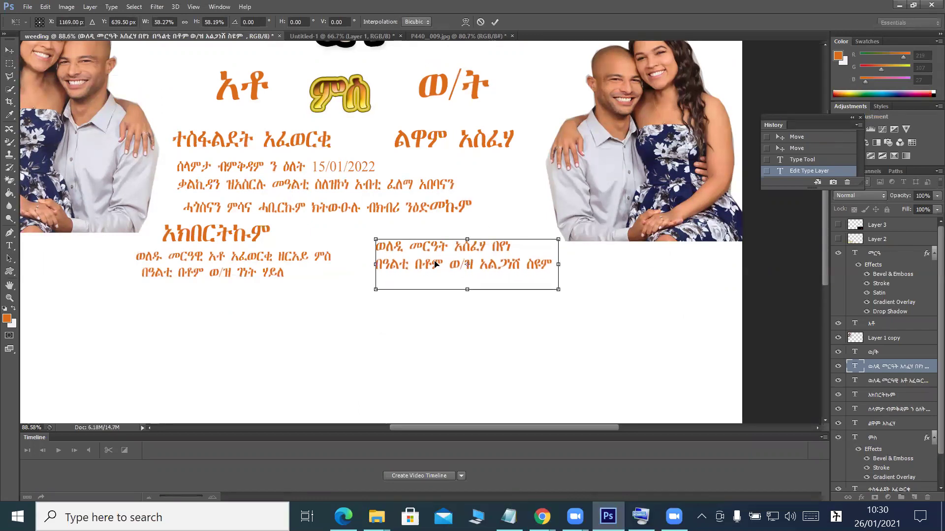
key("t")
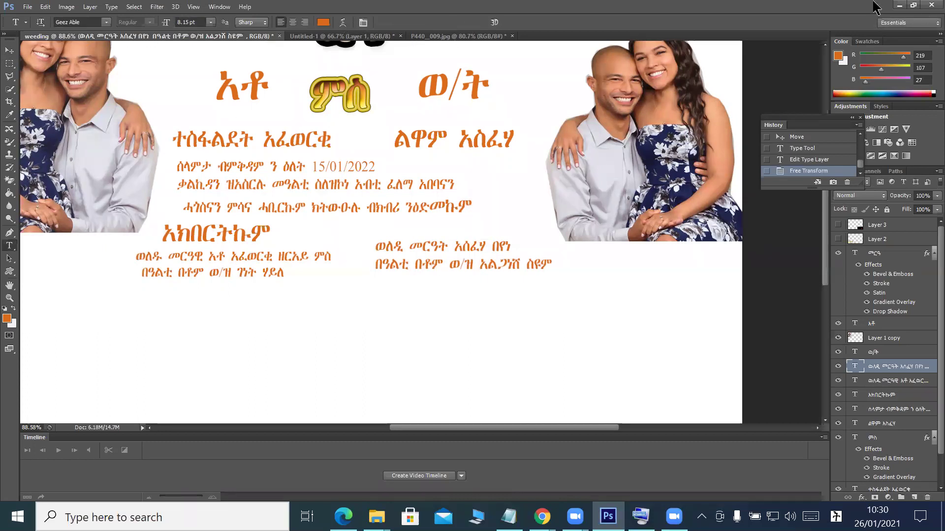
Duplicate the አክበርትኩም text, place the copy above the bride's parents text, and nudge that text down to make room
left_click(9, 51)
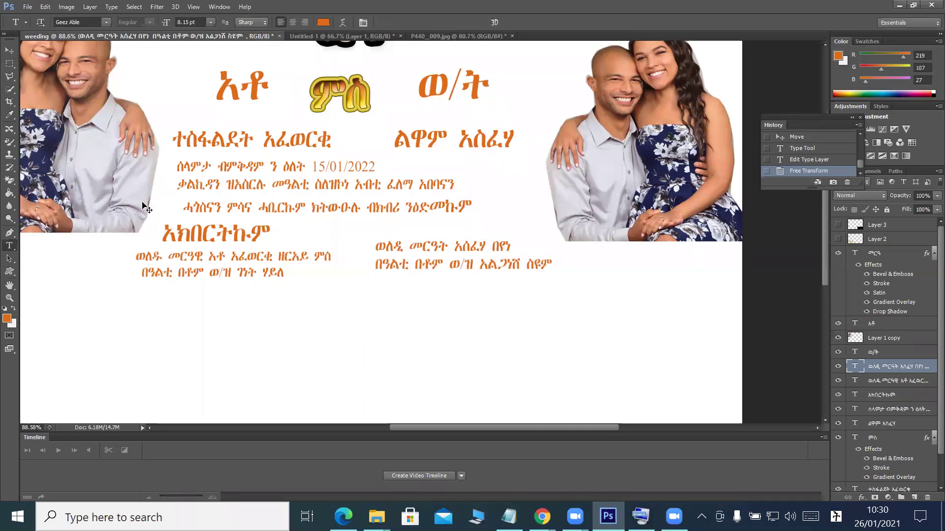
left_click(190, 233)
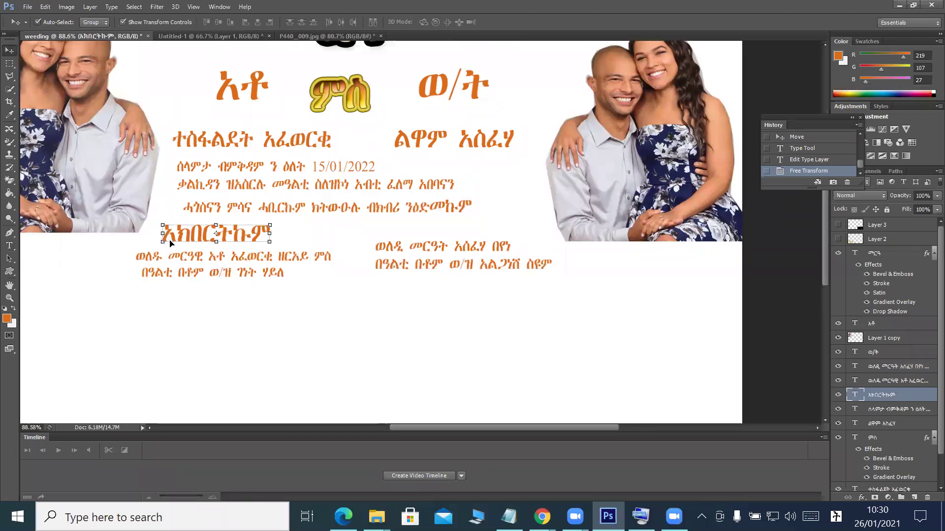
right_click(883, 399)
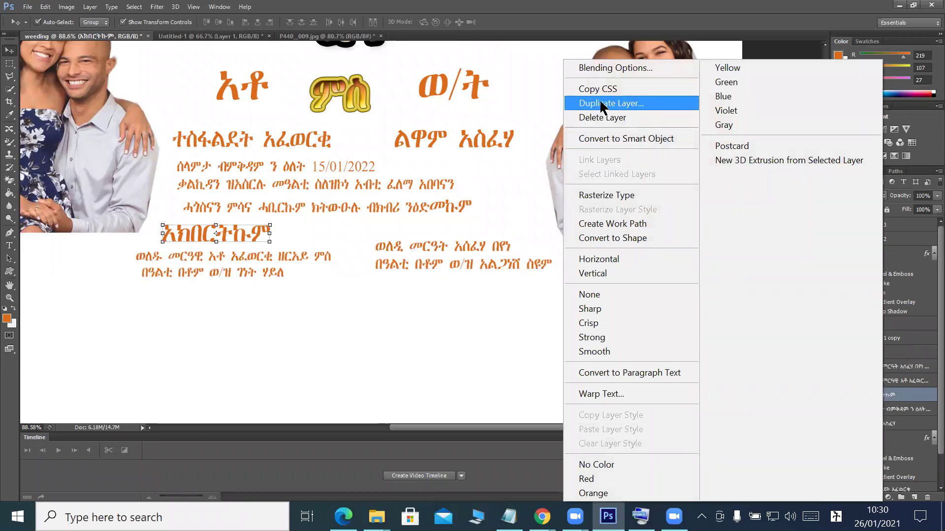
left_click(601, 103)
left_click(566, 164)
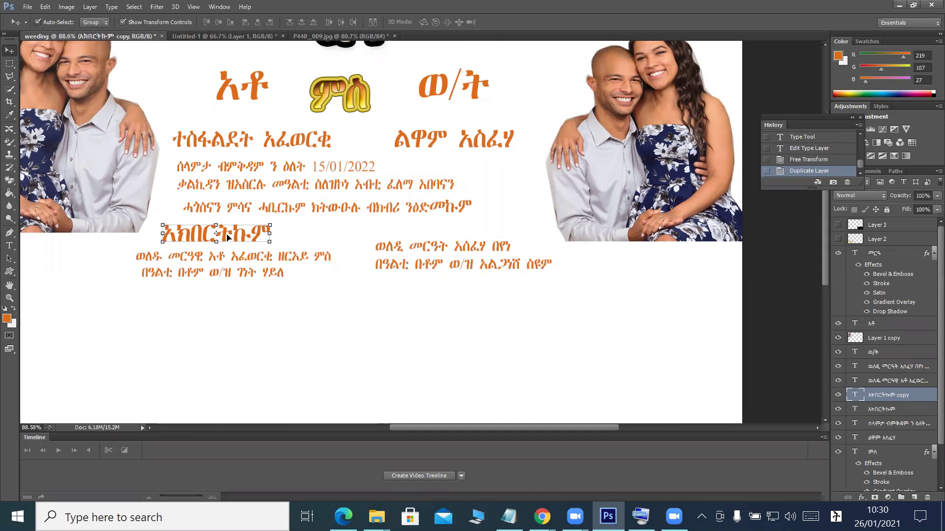
left_click_drag(233, 237, 450, 229)
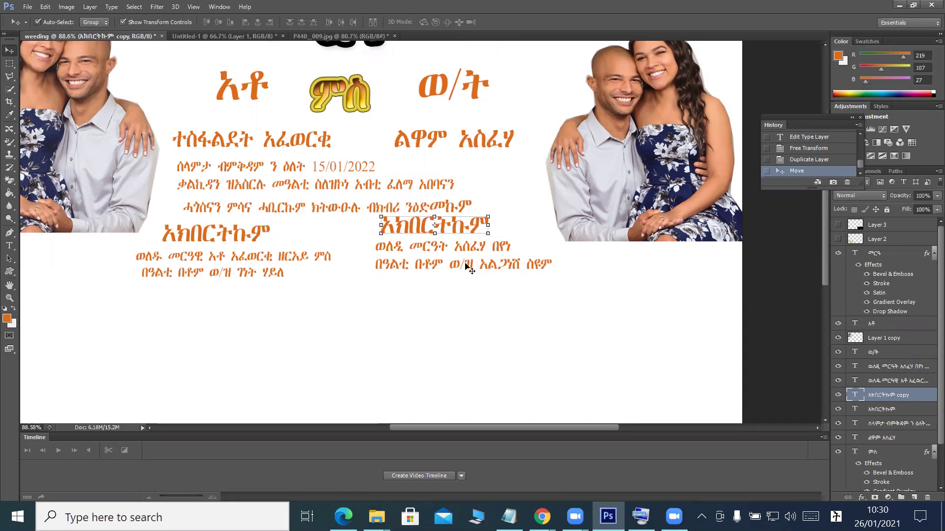
left_click_drag(456, 263, 450, 271)
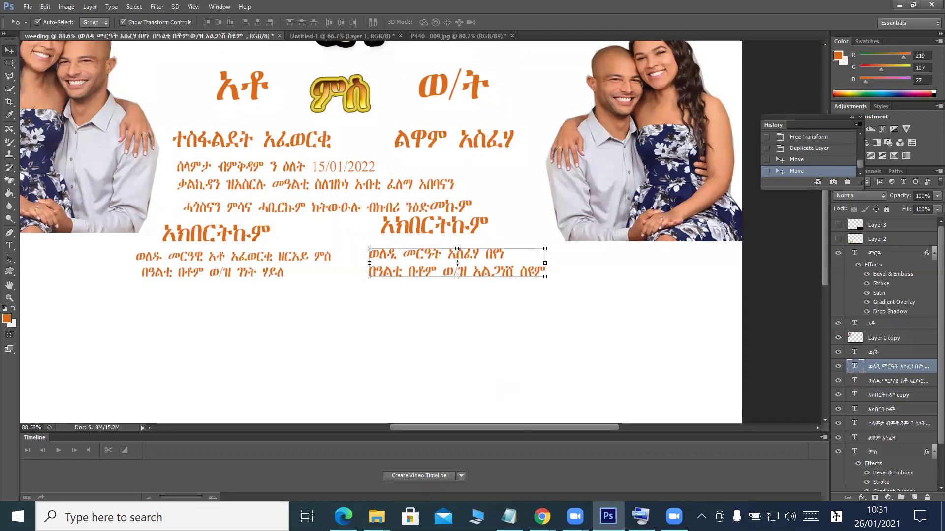
Switch to the Google Docs invitation and join ስታር ሆተል onto the end of the ንገብረለ ቦታ line
mouse_move(541, 516)
left_click(502, 487)
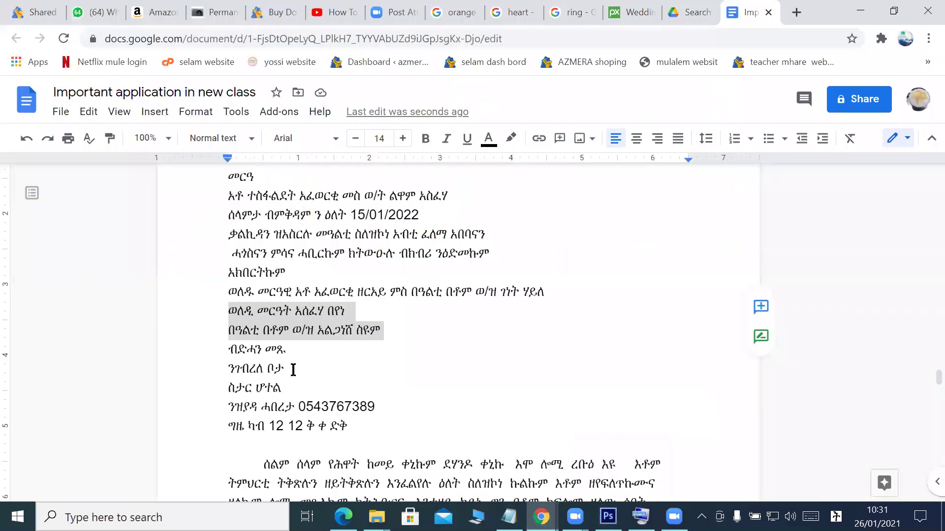
left_click_drag(228, 349, 305, 355)
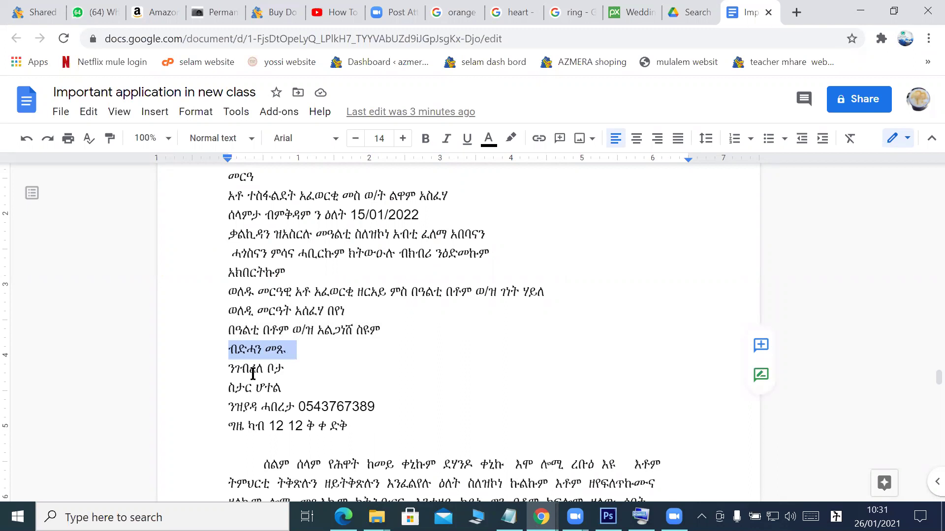
left_click_drag(230, 368, 385, 422)
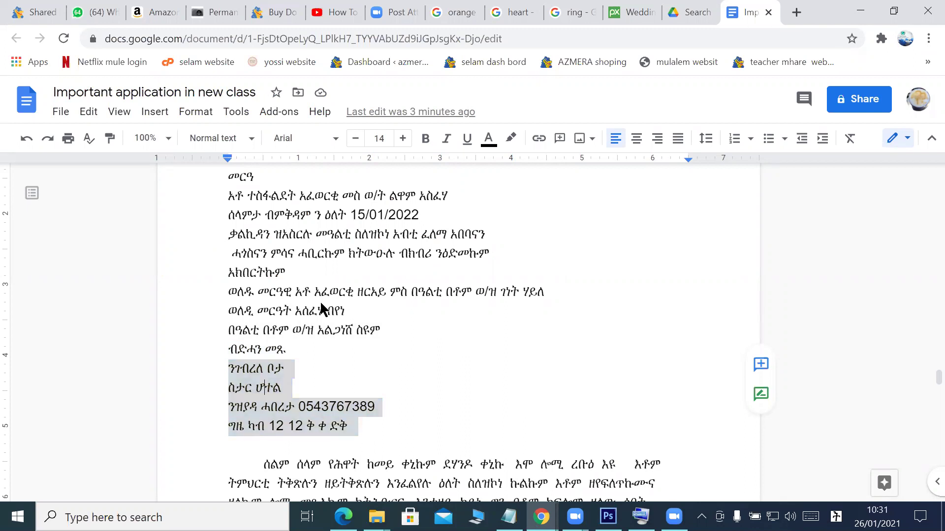
right_click(314, 188)
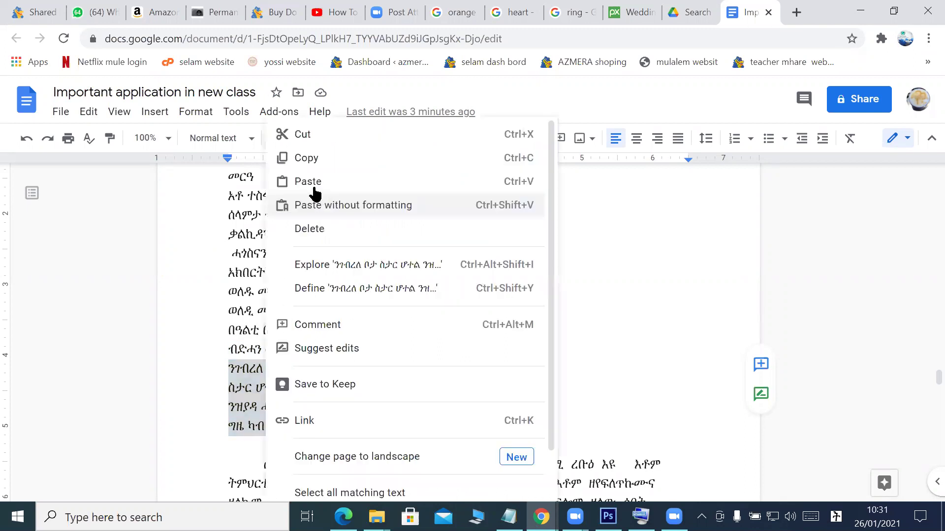
left_click(228, 384)
key("BackSpace")
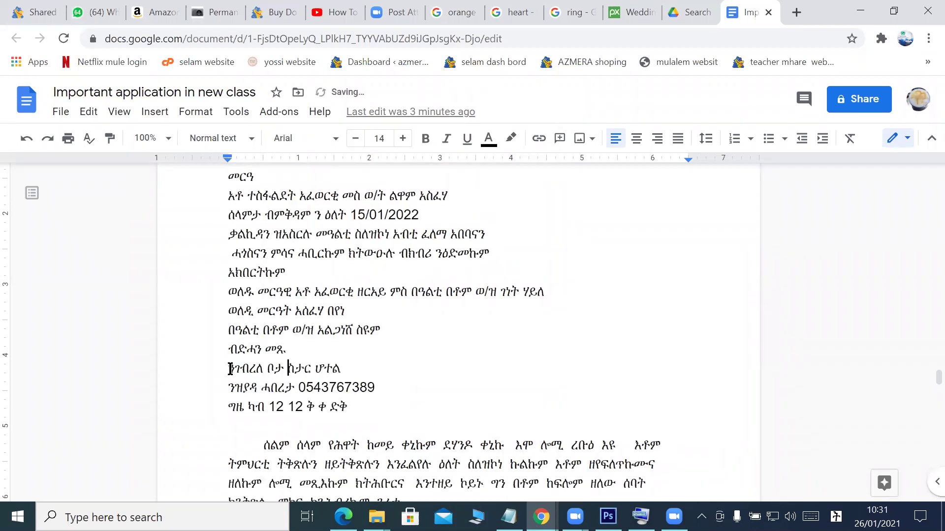
Copy the three lines with the venue, contact phone number and time from the document
left_click_drag(227, 366, 329, 406)
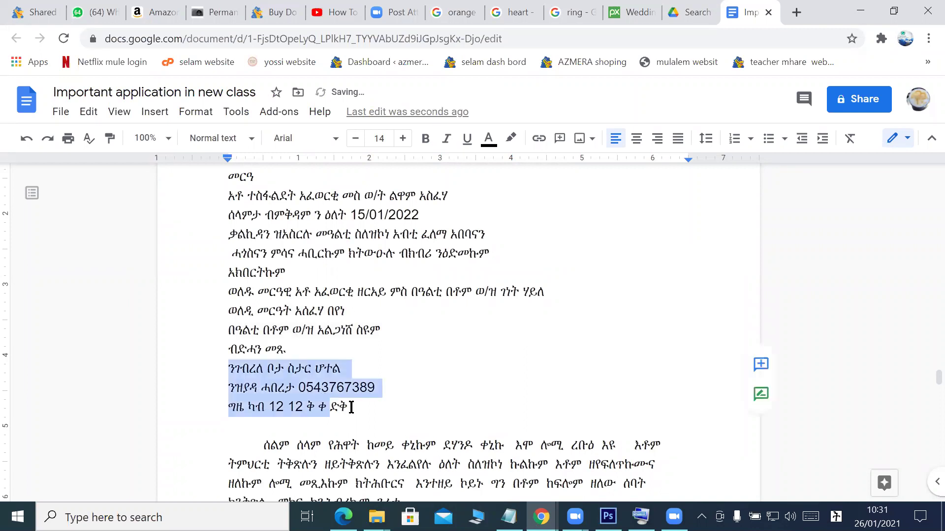
right_click(314, 391)
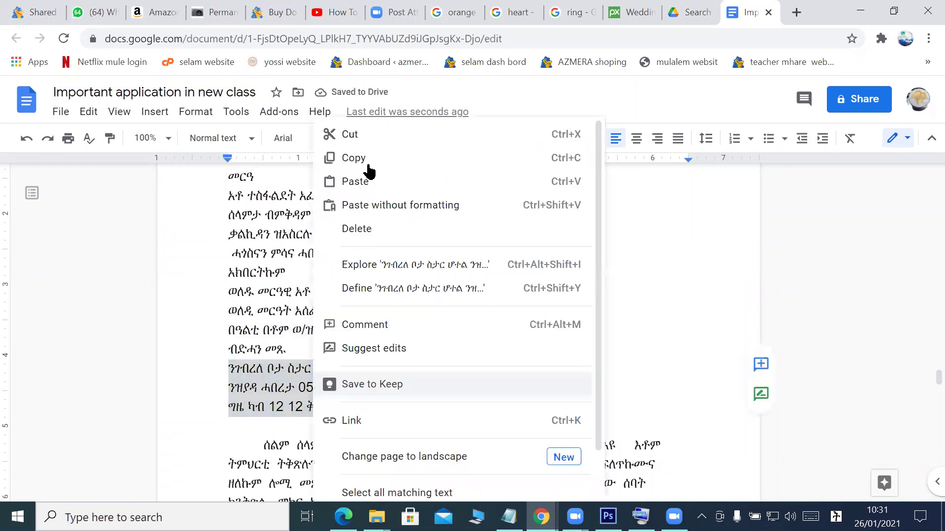
left_click(367, 158)
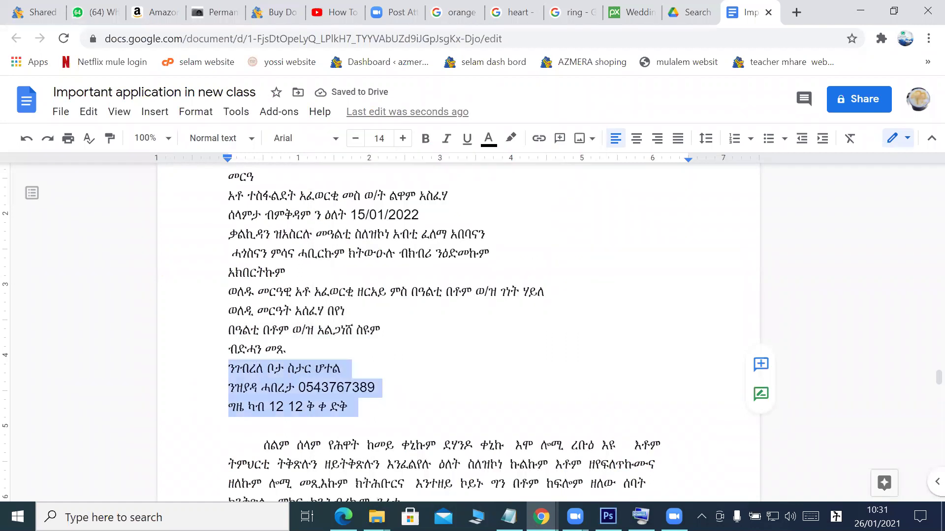
Switch to Photoshop and paste the copied venue, phone number and time lines as new text below the parents' lines
key("alt+Tab")
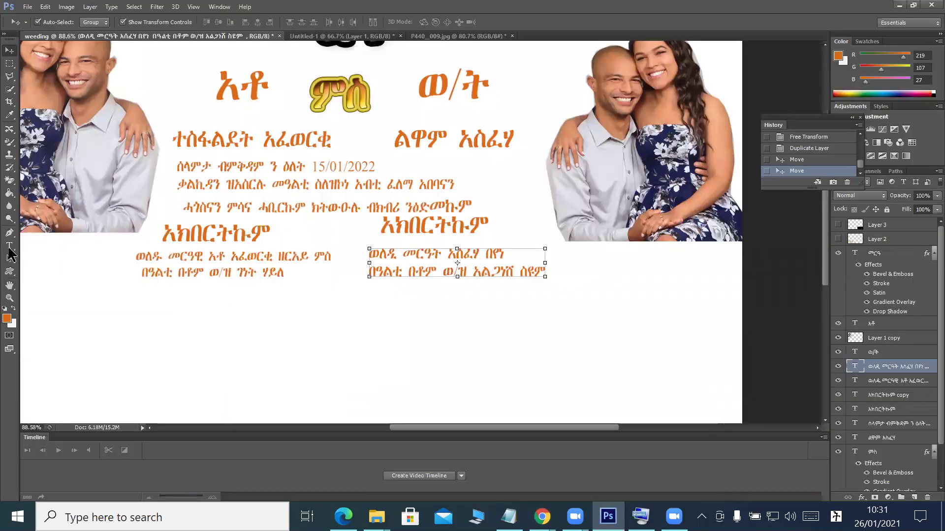
key("t")
left_click(252, 322)
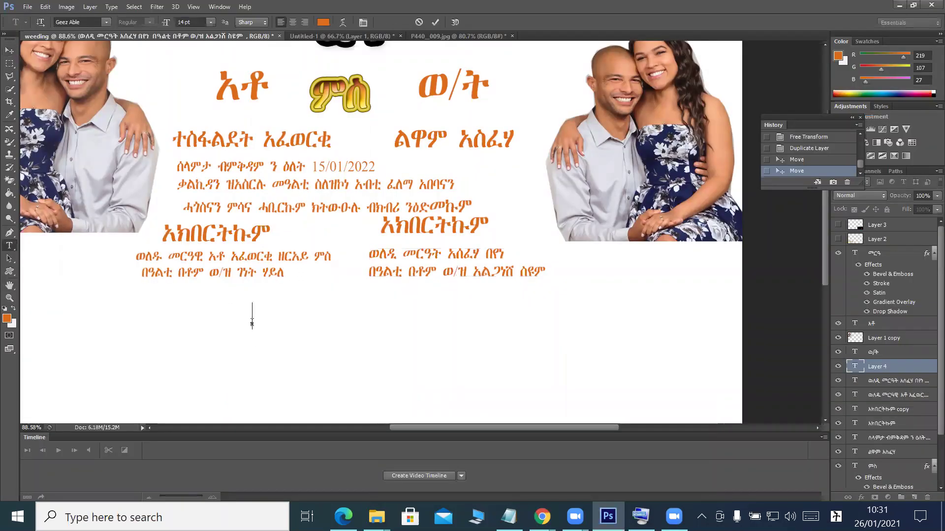
key("ctrl+v")
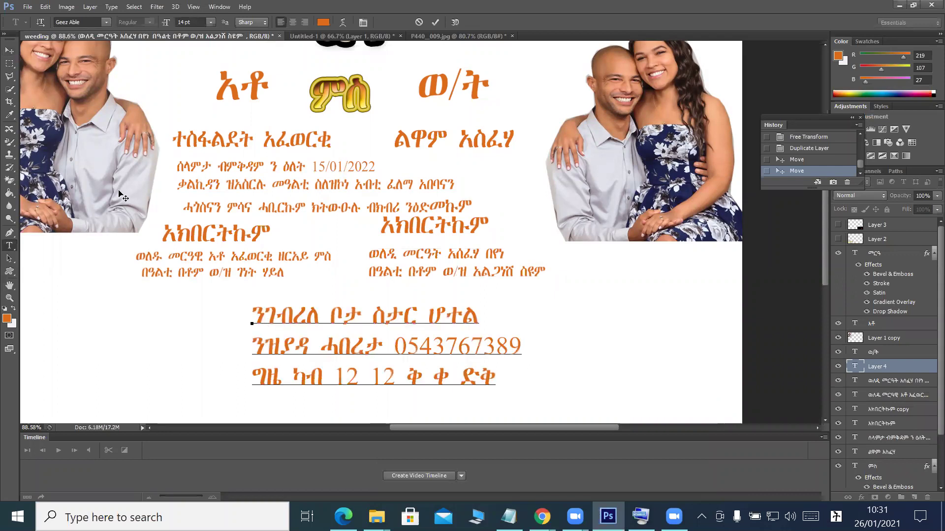
key("ctrl+Return")
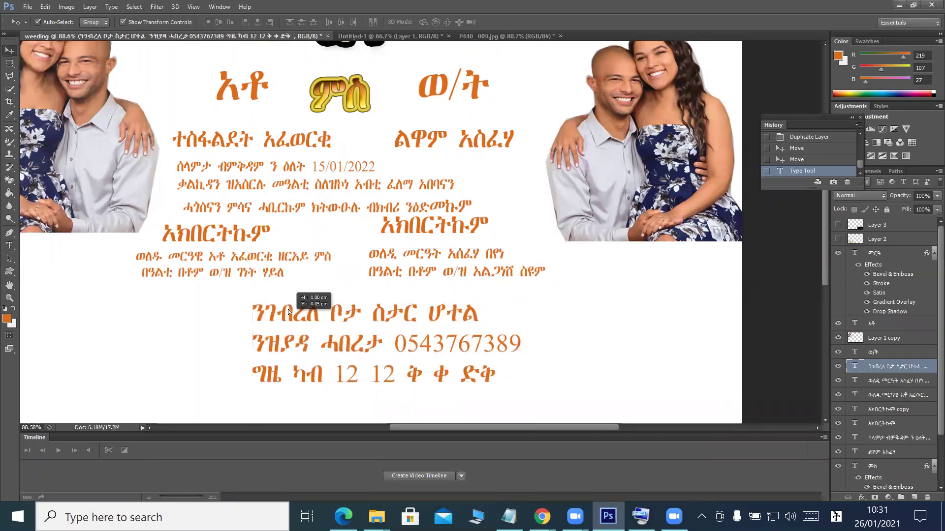
Shrink the venue, phone and time text block and place it just below the two parents' texts
left_click_drag(283, 327, 283, 307)
left_click_drag(518, 286, 451, 311)
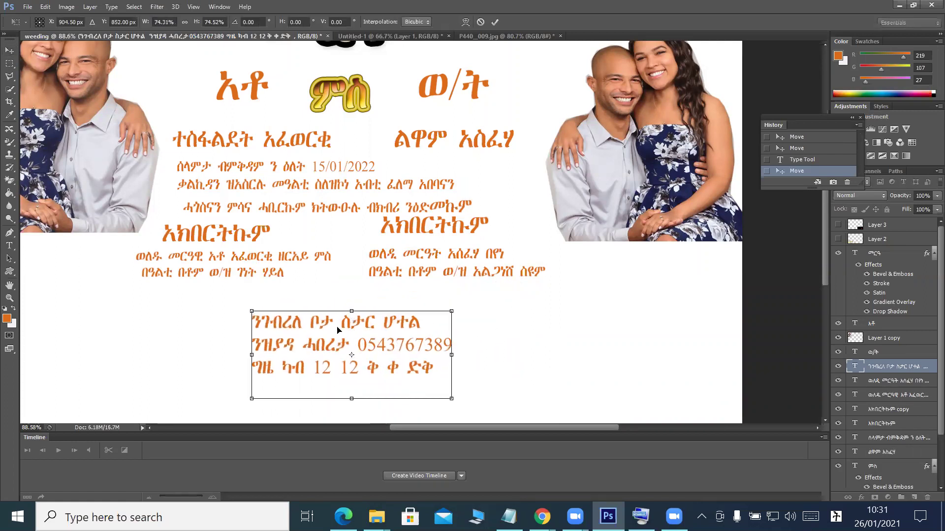
left_click_drag(338, 329, 334, 307)
left_click_drag(448, 294, 413, 310)
left_click_drag(344, 330, 347, 312)
left_click_drag(411, 328, 440, 328)
left_click(496, 23)
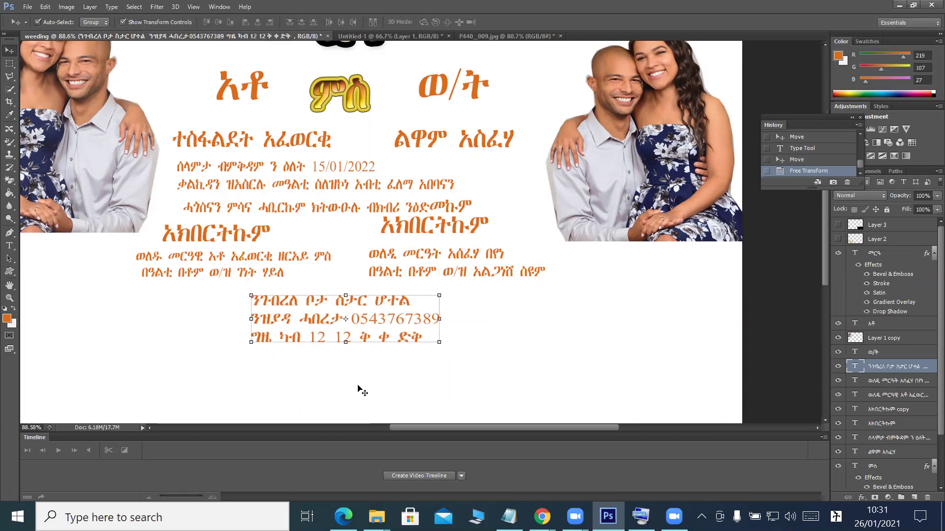
Switch to the Google Docs invitation and copy the line ብድሓን መጹ
mouse_move(541, 517)
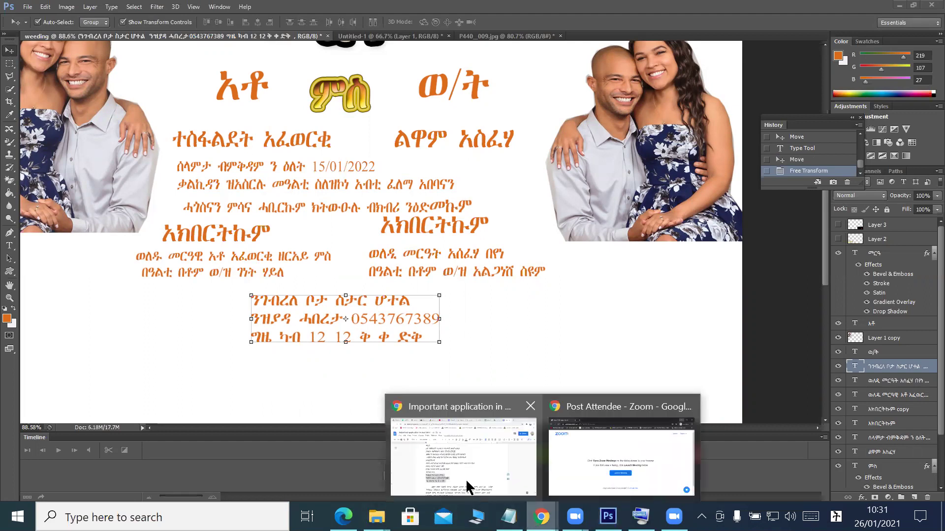
left_click(466, 486)
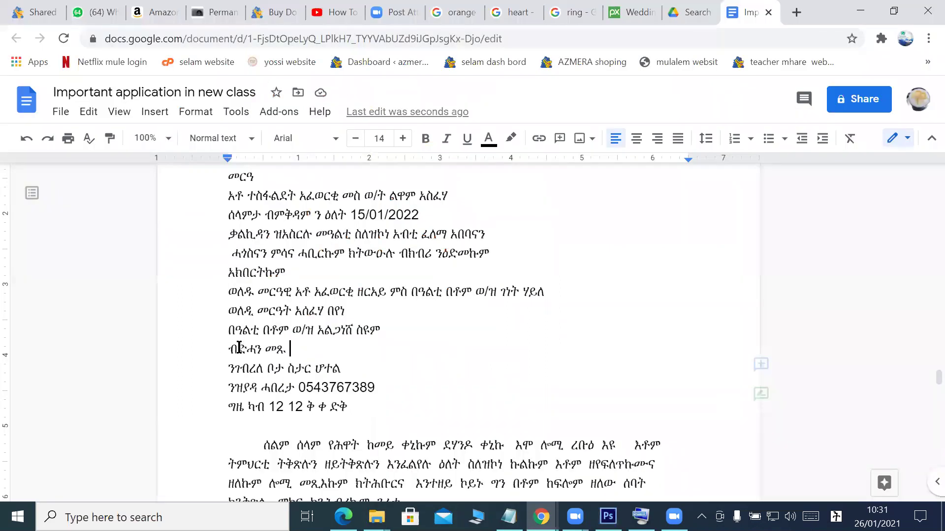
triple_click(239, 347)
right_click(277, 352)
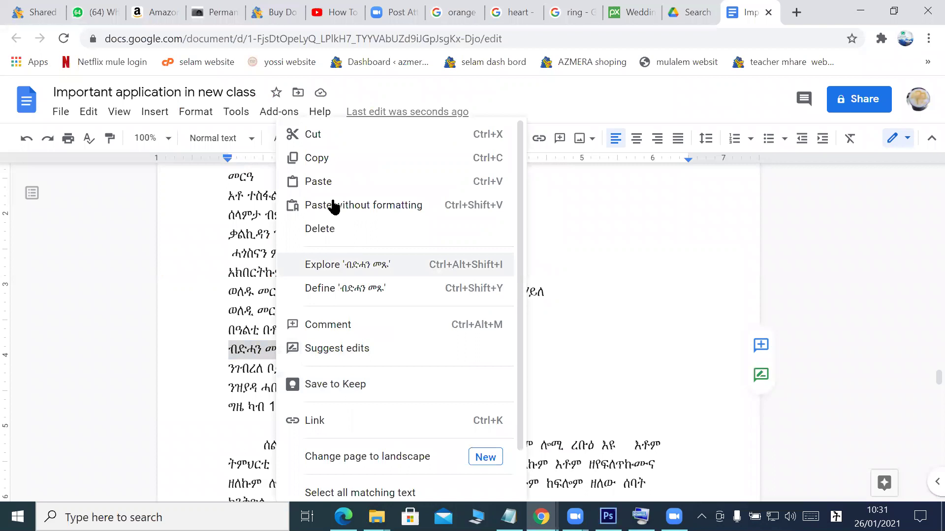
left_click(325, 158)
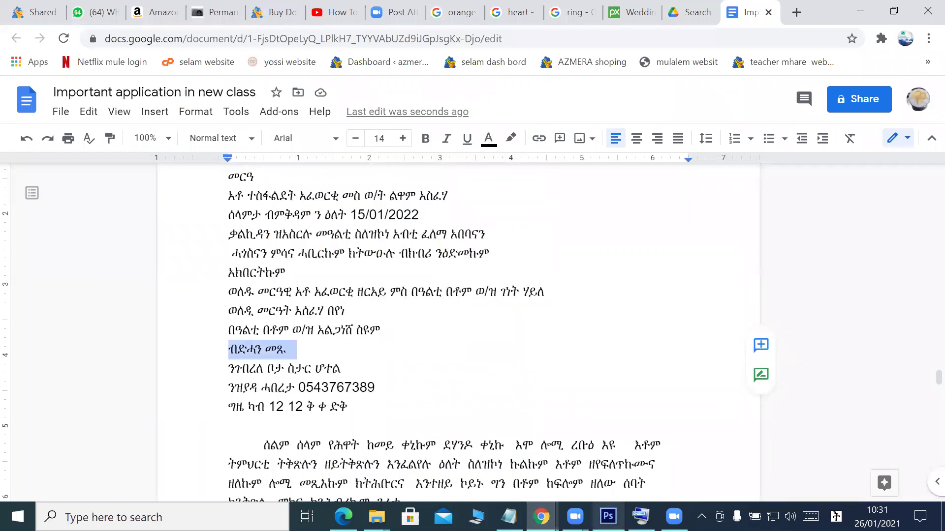
Switch back to Photoshop and paste ብድሓን መጹ as a new text layer below the venue text
mouse_move(608, 517)
left_click(551, 433)
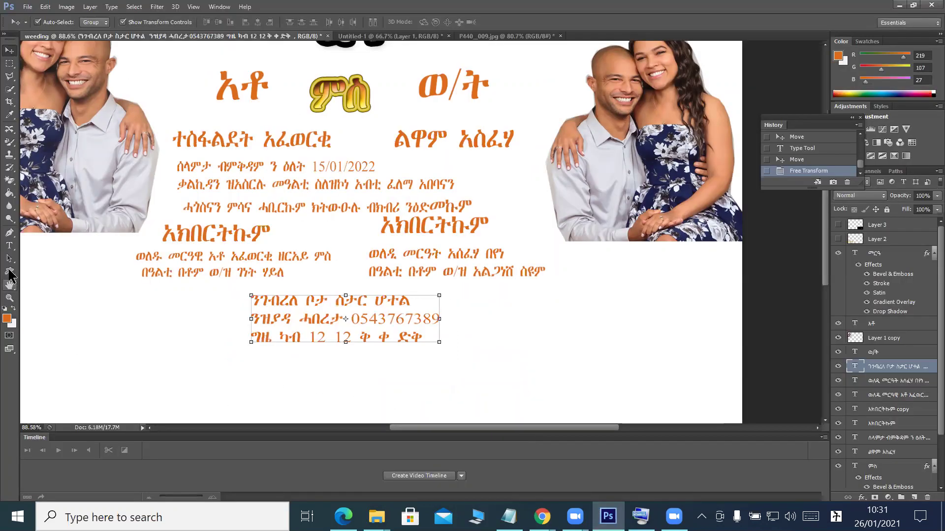
left_click(9, 245)
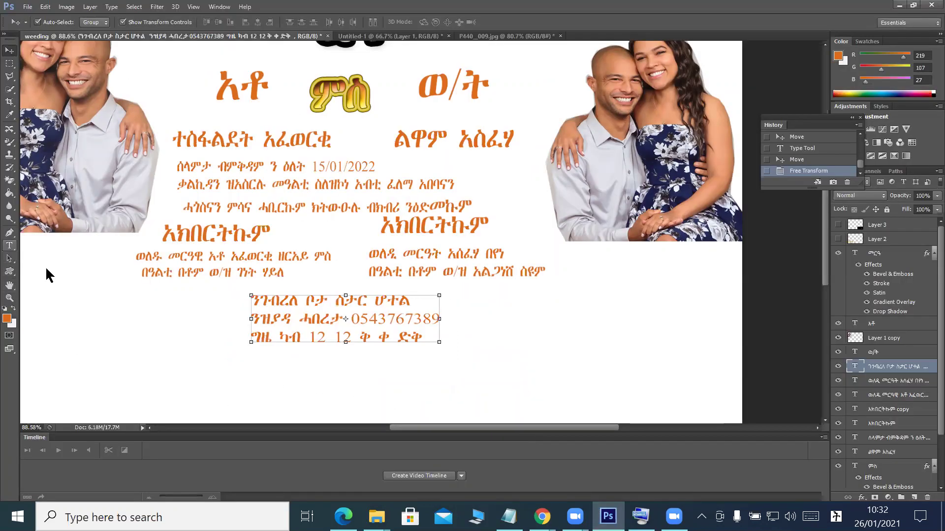
left_click(272, 374)
key("ctrl+v")
key("Return")
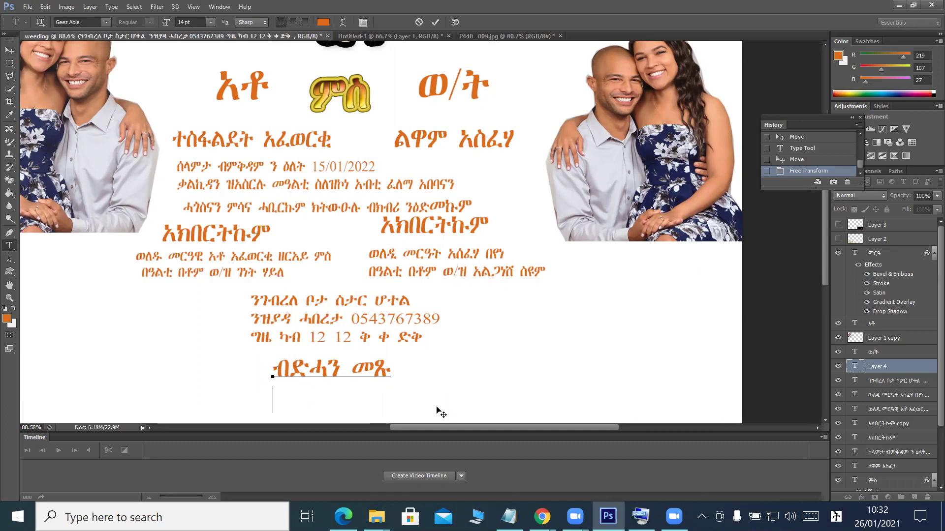
left_click(434, 23)
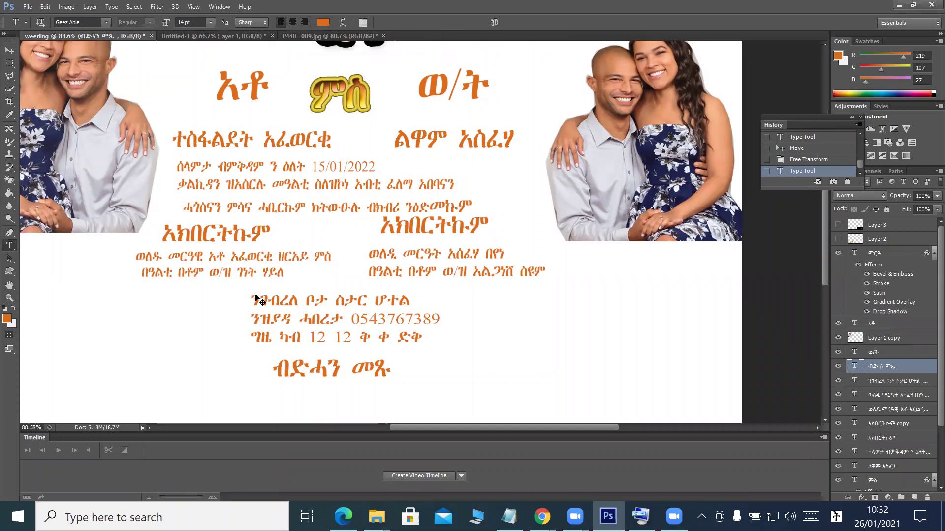
Show the wedding rings layer and move the ብድሓን መጹ and venue texts lower on the card
scroll(256, 300, "down", 2)
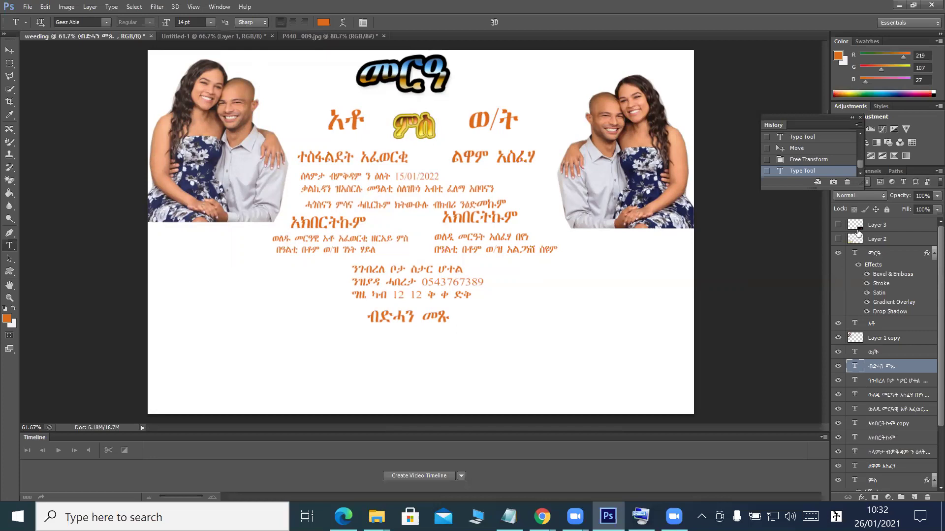
left_click(838, 239)
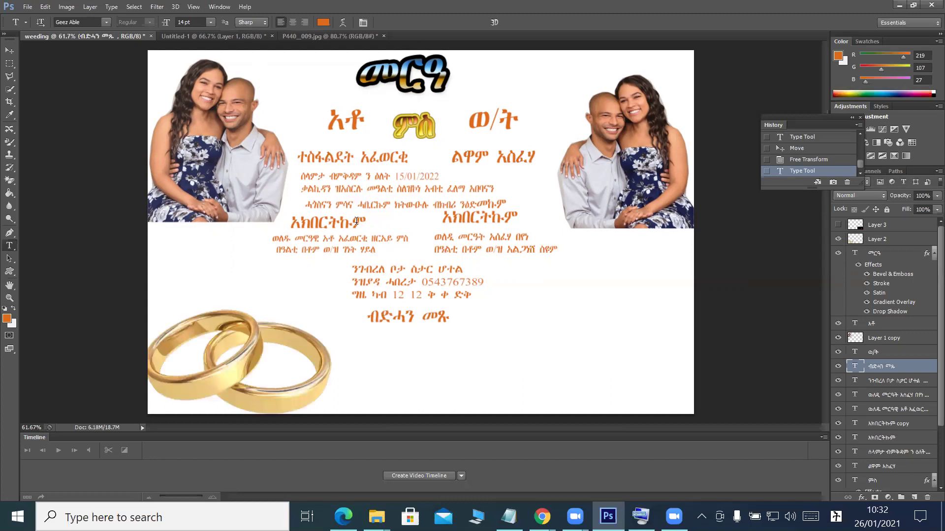
left_click(9, 50)
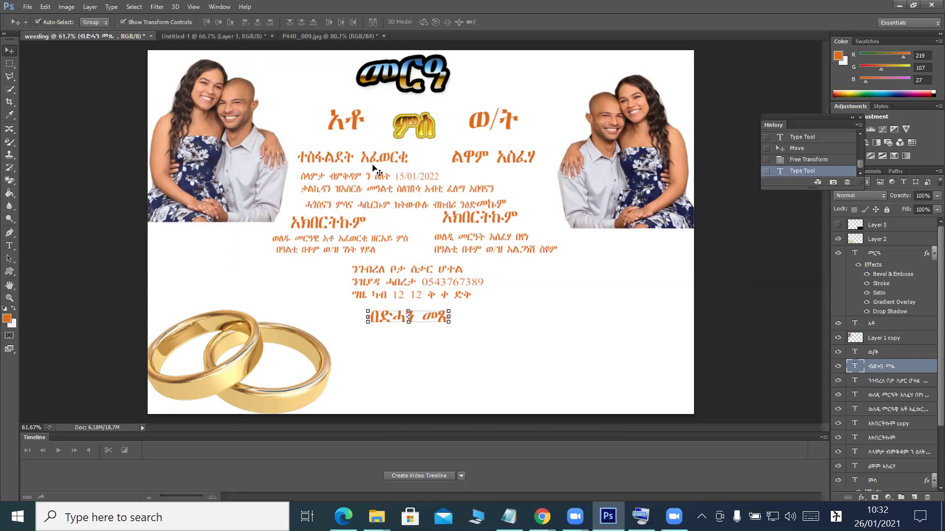
left_click_drag(415, 322, 414, 334)
left_click_drag(409, 288, 403, 374)
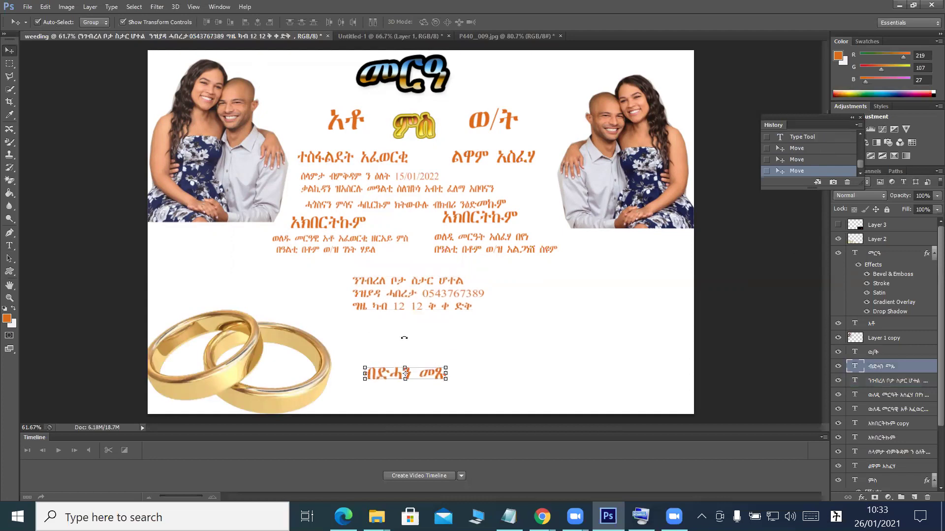
left_click_drag(407, 295, 408, 321)
Hide the rings layer and place the groom's parents text and its አክበርትኩም heading below the left couple photo
left_click(356, 242)
left_click_drag(354, 245, 276, 283)
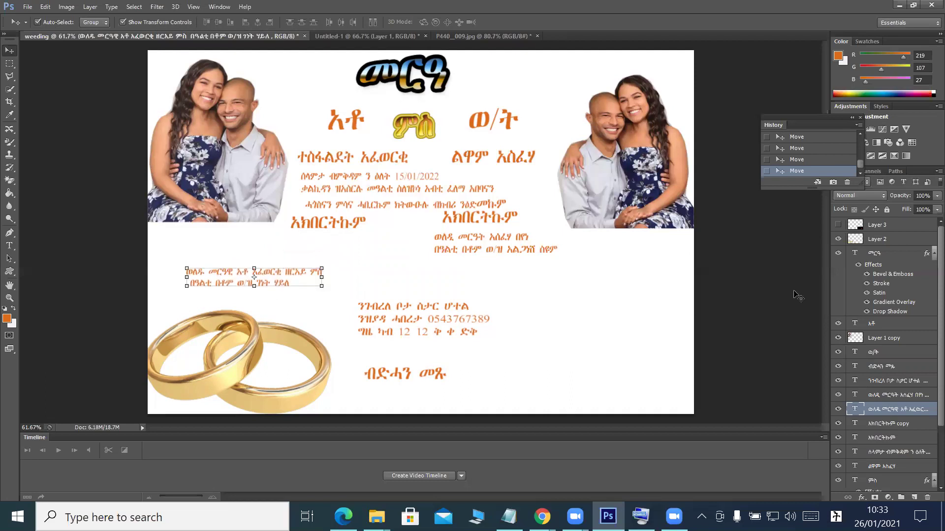
left_click(838, 240)
left_click_drag(260, 281, 228, 290)
left_click_drag(315, 227, 193, 244)
left_click_drag(213, 282, 209, 276)
Move the bride's parents text and its አክበርትኩም heading below the right couple photo
left_click_drag(485, 250, 601, 272)
left_click_drag(512, 227, 631, 279)
Reposition the venue and ብድሓን መጹ texts in the lower middle of the card and enlarge the venue text to about 113%
left_click_drag(416, 317, 399, 308)
left_click_drag(388, 379, 389, 386)
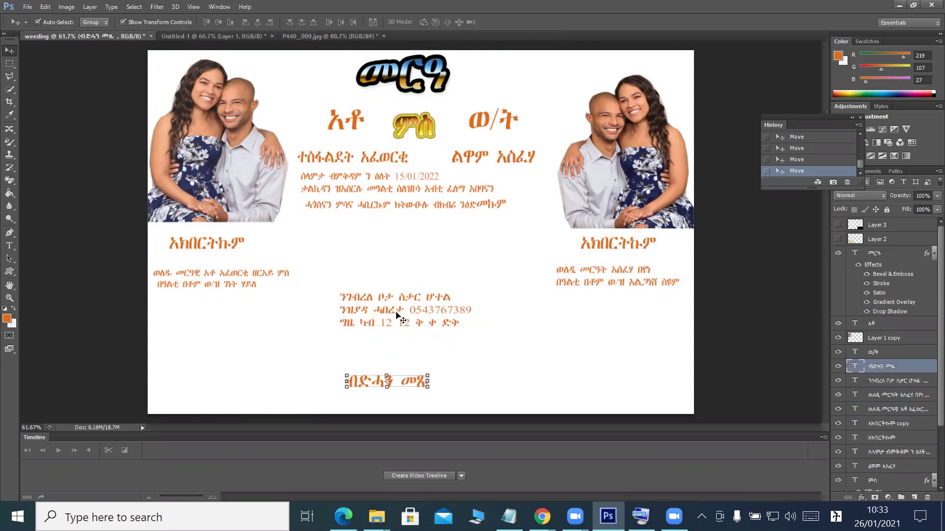
left_click_drag(397, 315, 389, 326)
left_click_drag(459, 303, 479, 295)
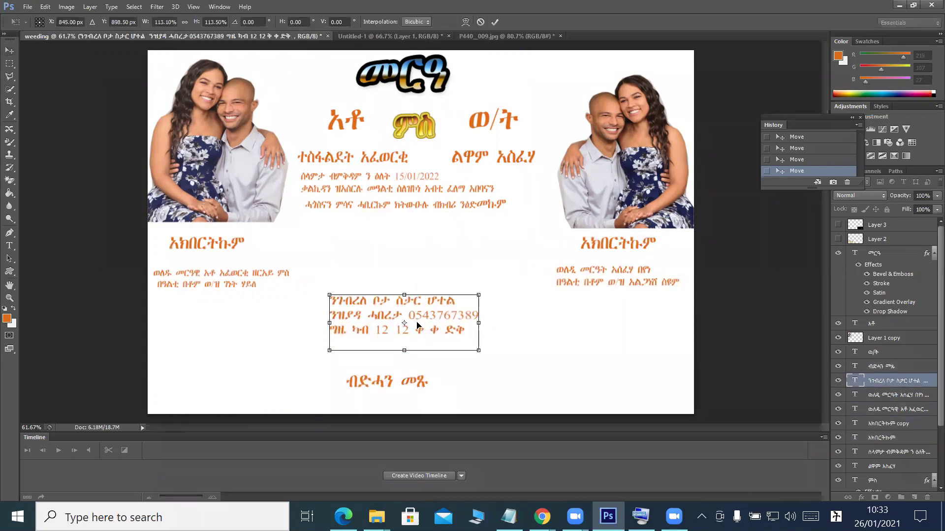
left_click(10, 50)
Move the three-line date and invitation text down, leaving a gap below the couple's names
left_click(441, 197)
left_click_drag(394, 192, 402, 221)
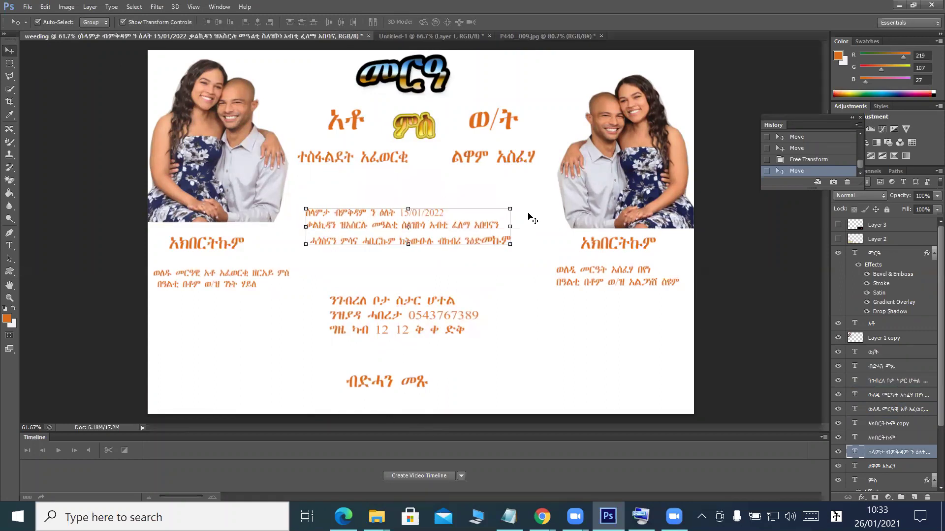
left_click_drag(425, 230, 426, 237)
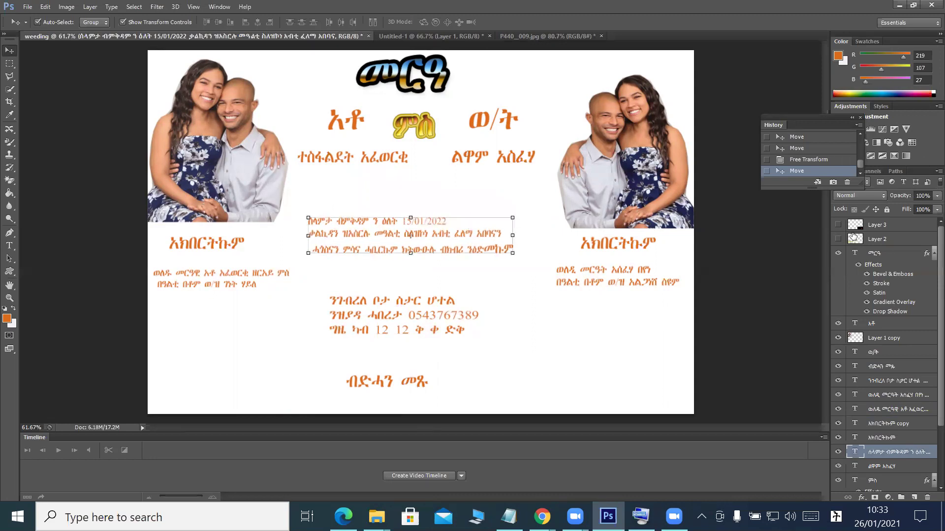
Show the rings layer, scale the rings to about 49%, and center them between the names and the lowered date text
left_click(838, 239)
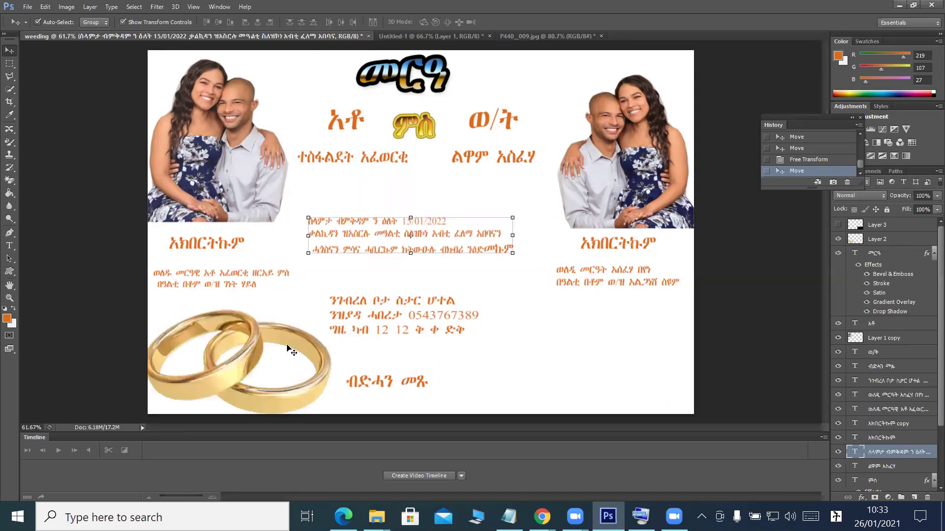
left_click_drag(259, 331, 415, 156)
left_click_drag(478, 148, 415, 183)
left_click_drag(366, 212, 410, 187)
left_click_drag(458, 159, 426, 176)
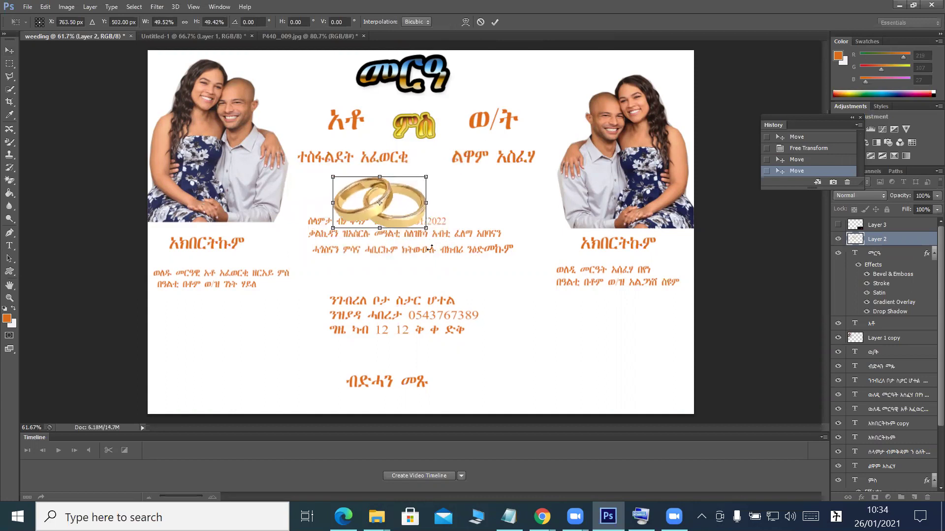
left_click(494, 21)
left_click_drag(396, 253, 394, 259)
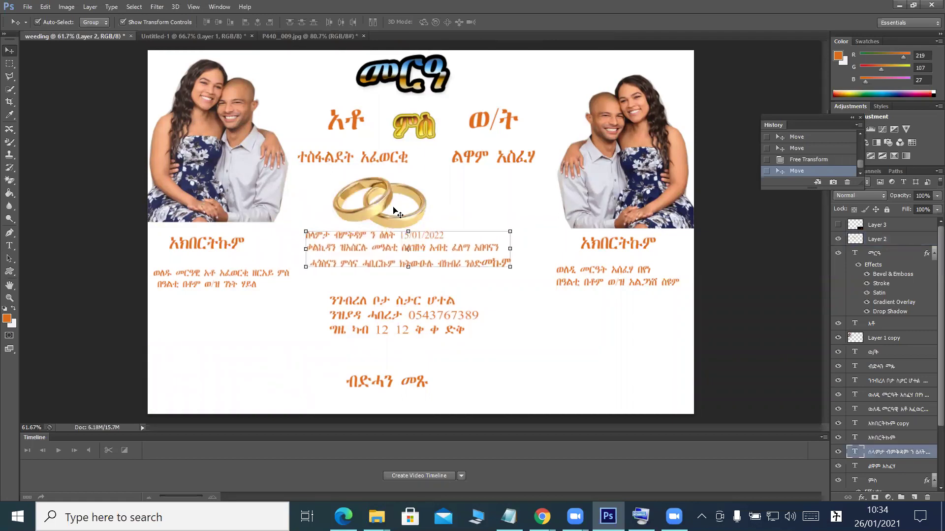
left_click_drag(383, 198, 421, 192)
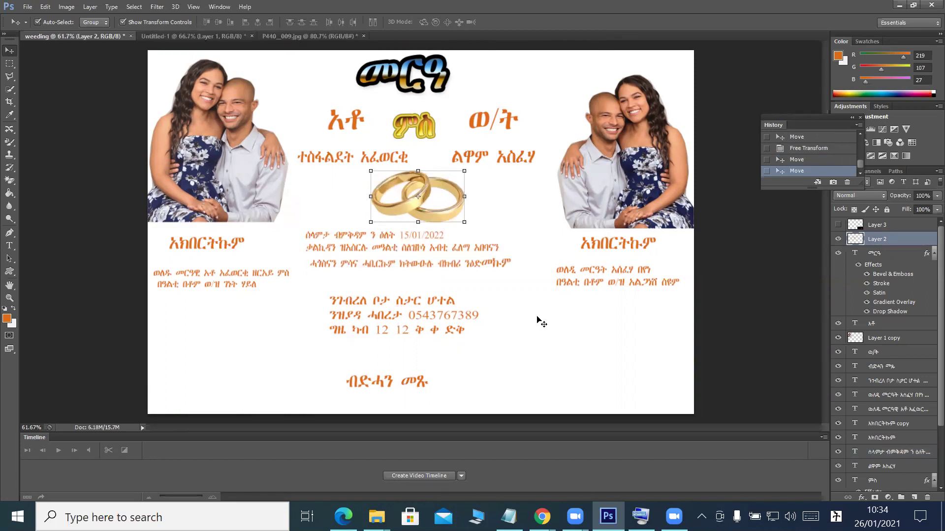
Show Layer 3, which holds the red heart picture
left_click(838, 225)
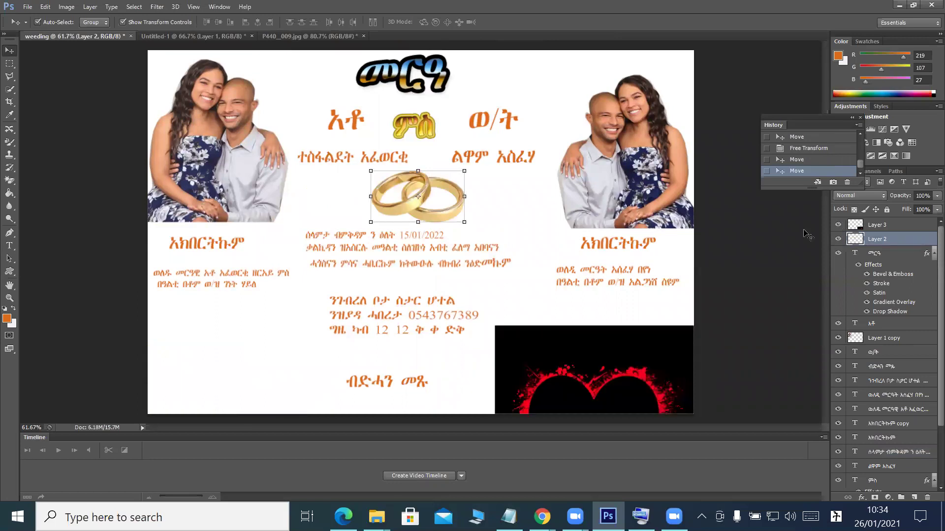
Move the black heart image over the right-hand couple photo and toggle Layer 1 copy to check which photo it holds
left_click_drag(636, 350, 648, 84)
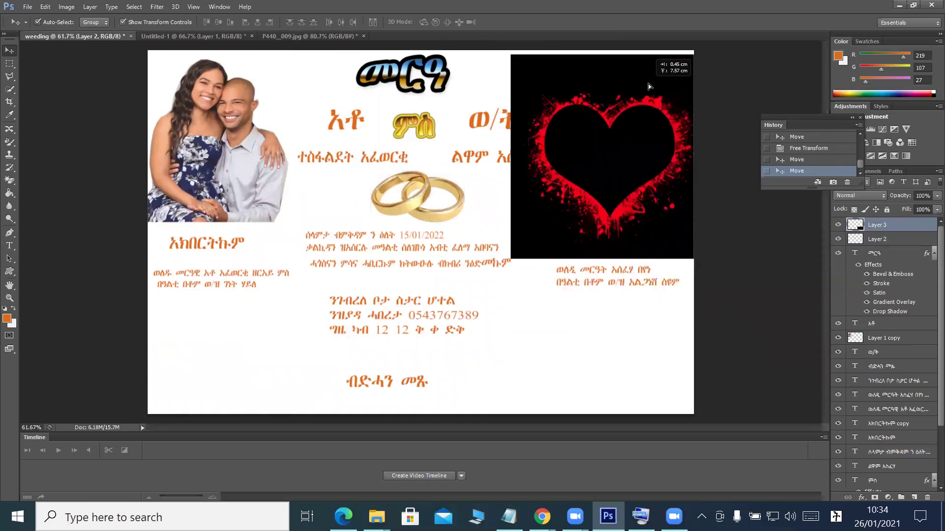
left_click(836, 338)
left_click(837, 338)
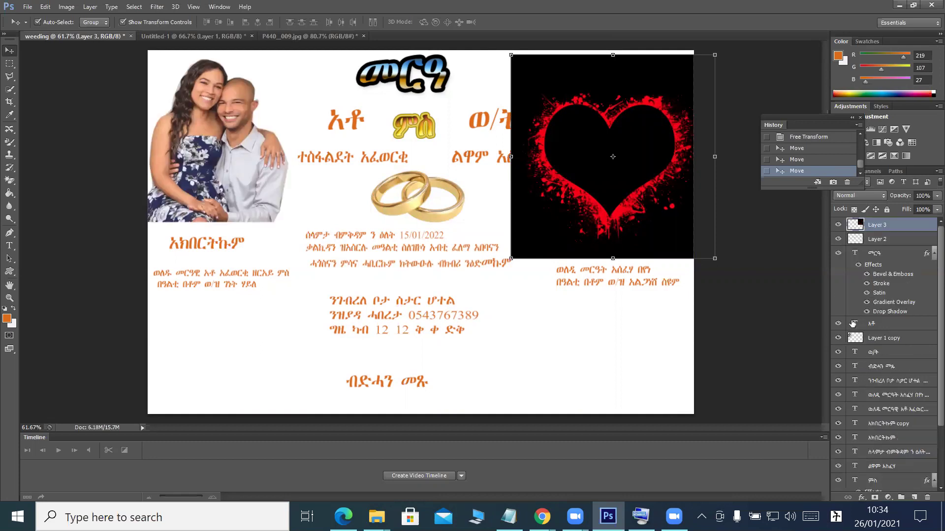
scroll(878, 352, "down", 3)
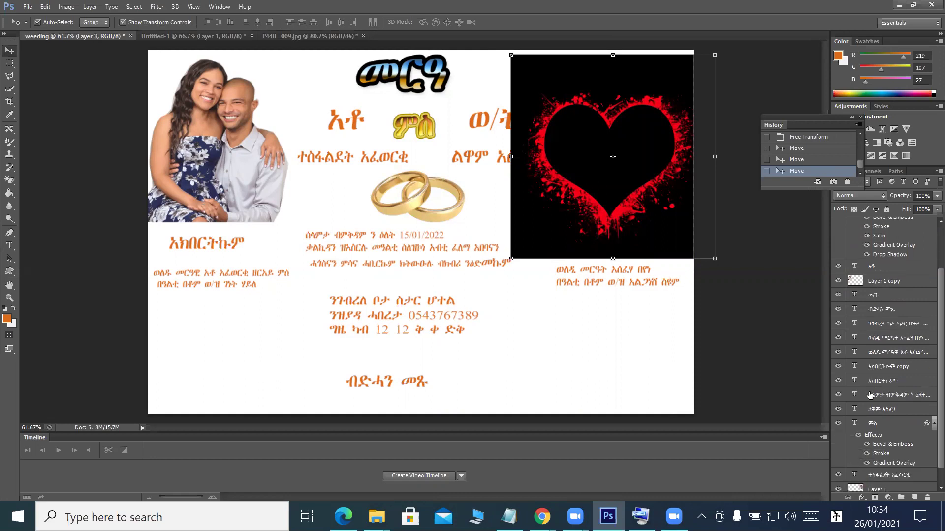
scroll(876, 429, "up", 3)
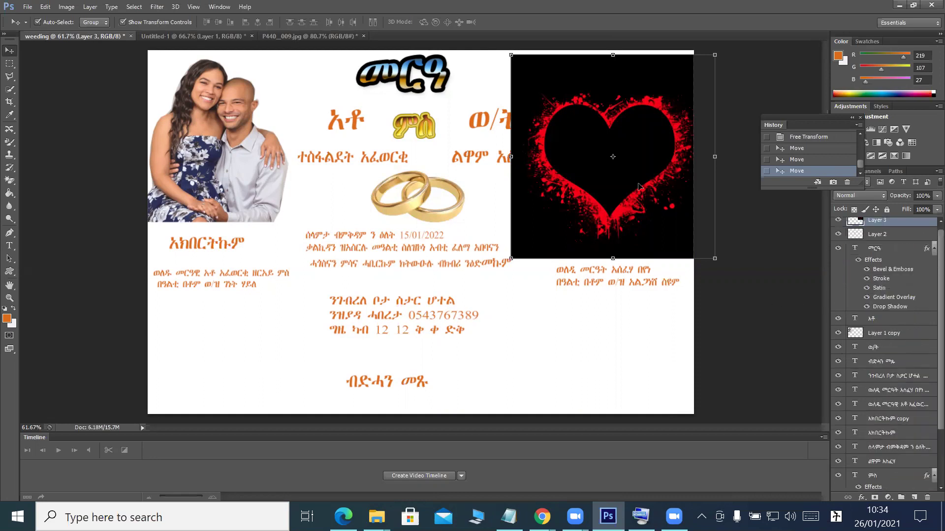
Move the heart image down onto the card's lower middle and select the right-hand couple photo to locate its layer
left_click_drag(581, 230, 474, 404)
left_click(598, 145)
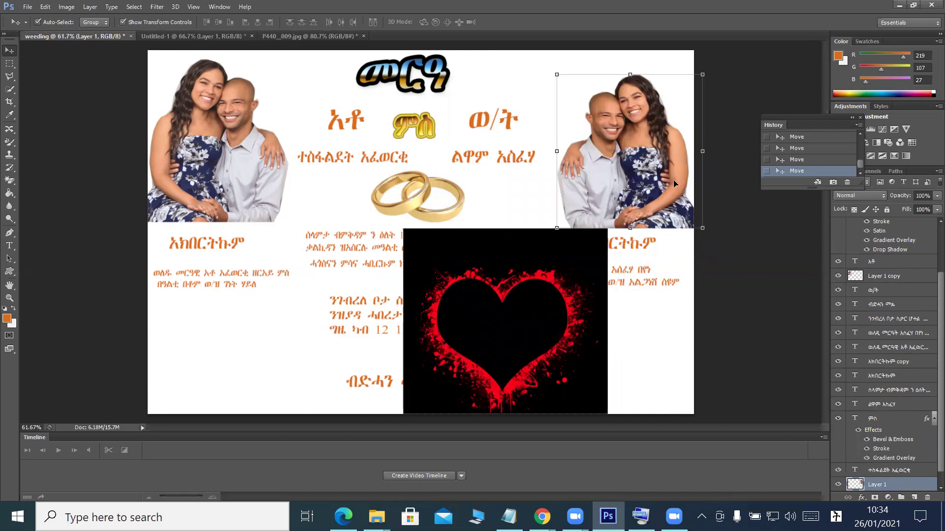
scroll(902, 279, "up", 1)
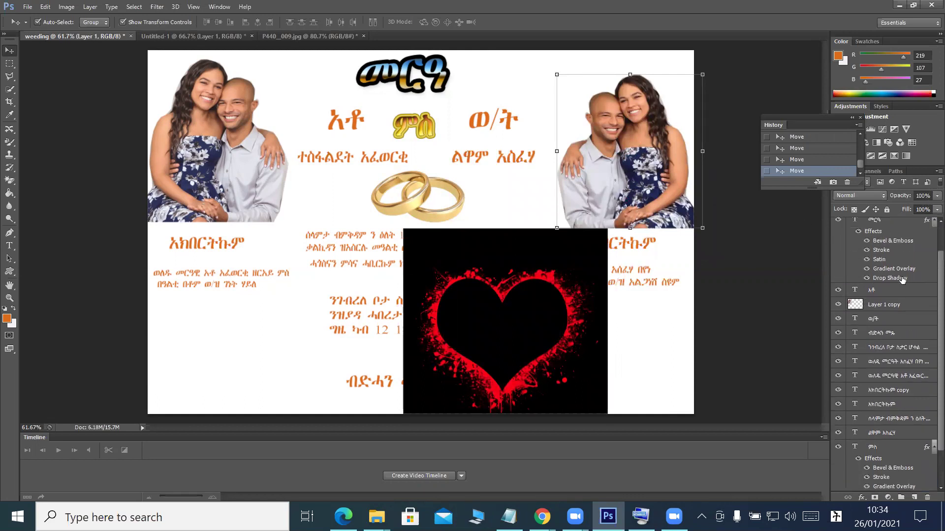
scroll(902, 279, "up", 1)
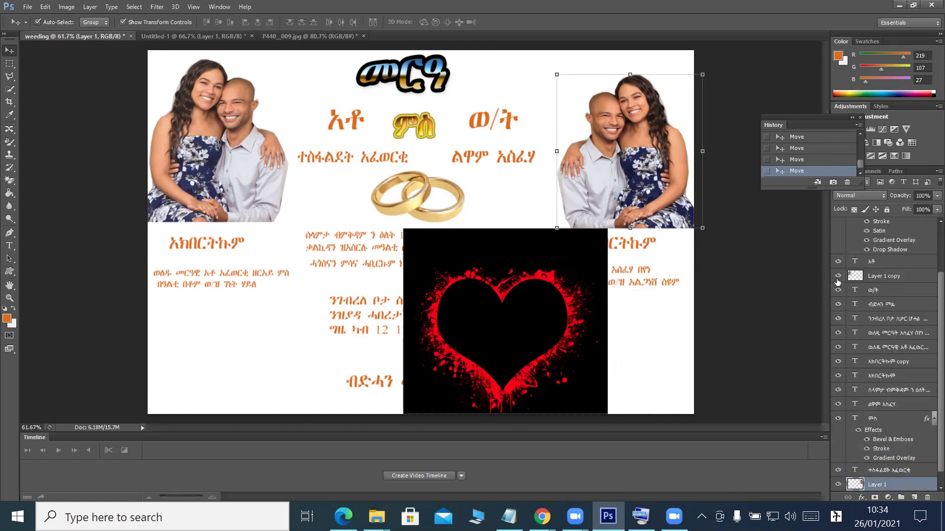
scroll(874, 267, "up", 2)
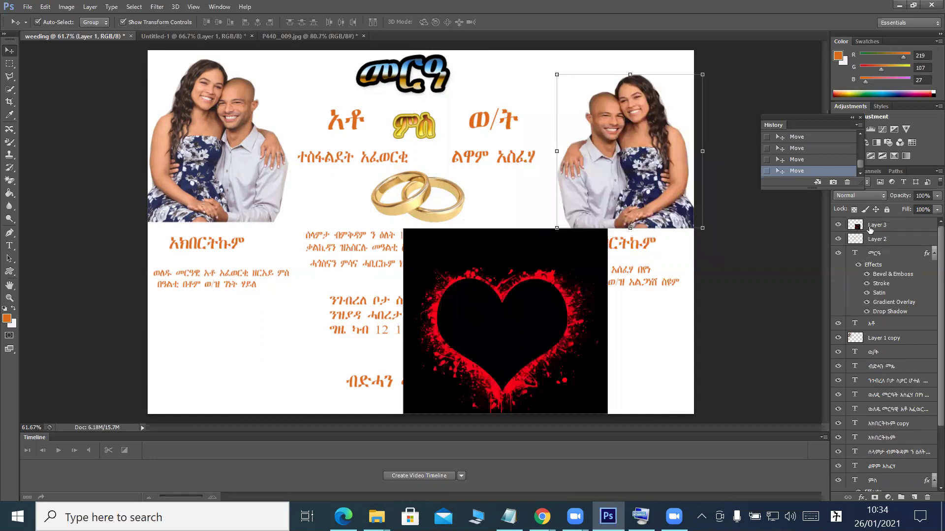
Move the heart image on Layer 3 back over the right-hand couple photo and undo the trial distortion of its lower-left corner
left_click_drag(551, 304, 657, 117)
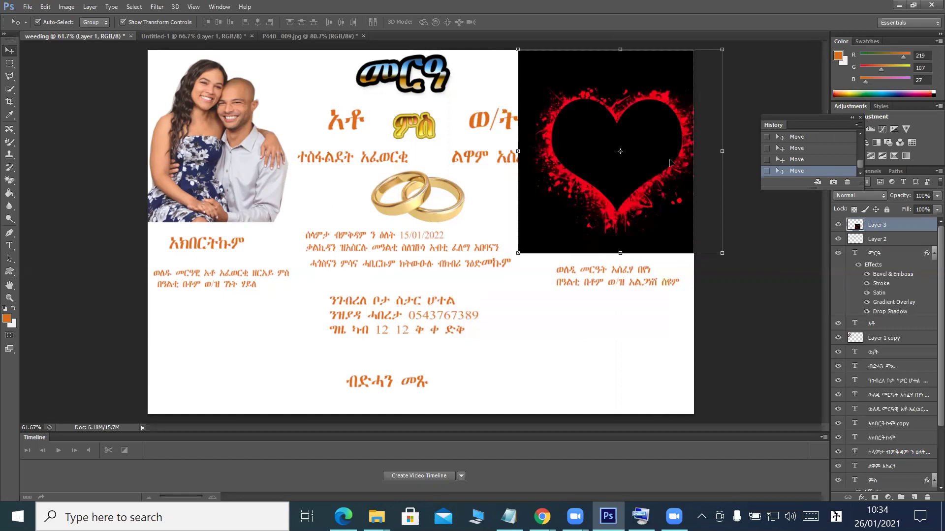
left_click_drag(517, 253, 507, 271)
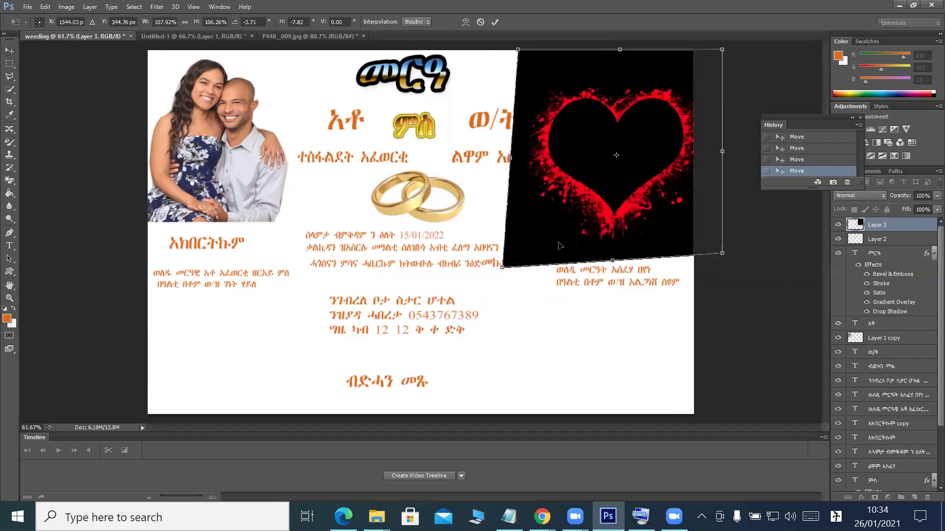
key("ctrl+z")
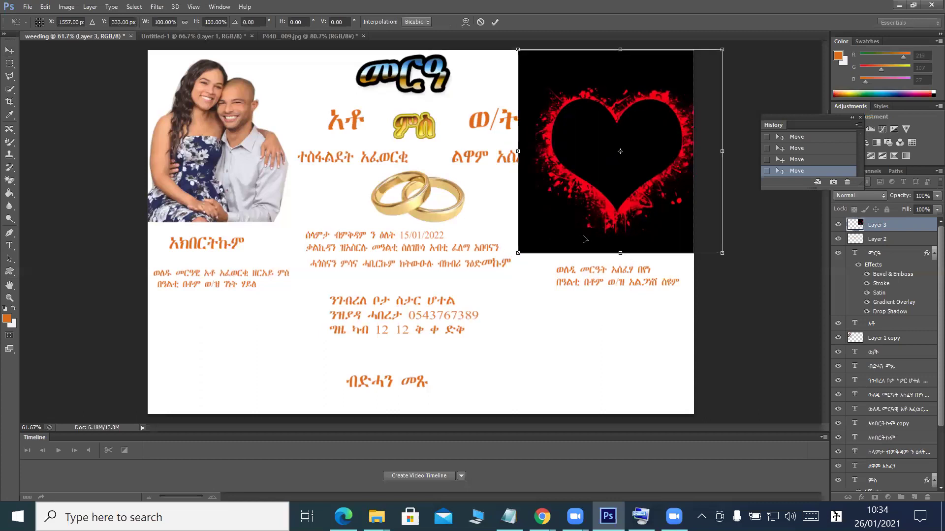
Erase the black background of the heart image with the Magic Eraser
left_click(10, 180)
left_click(440, 198)
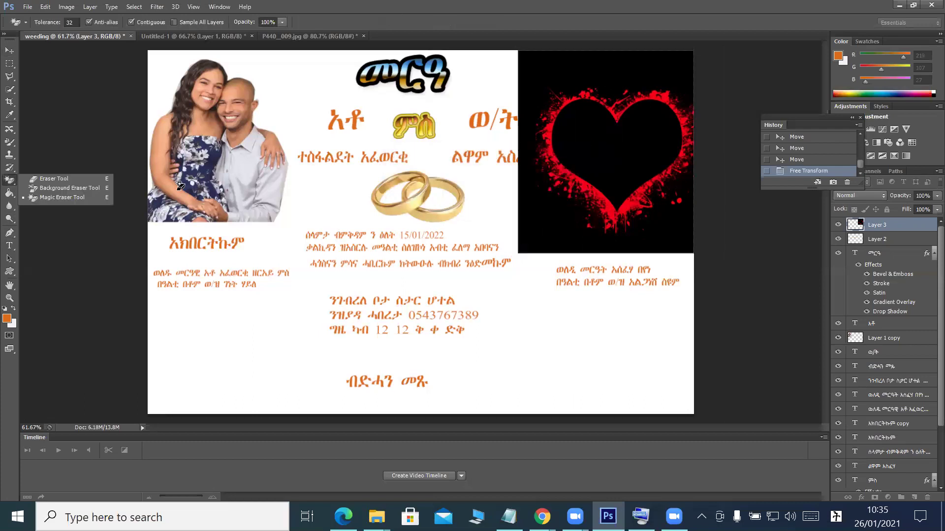
left_click(47, 199)
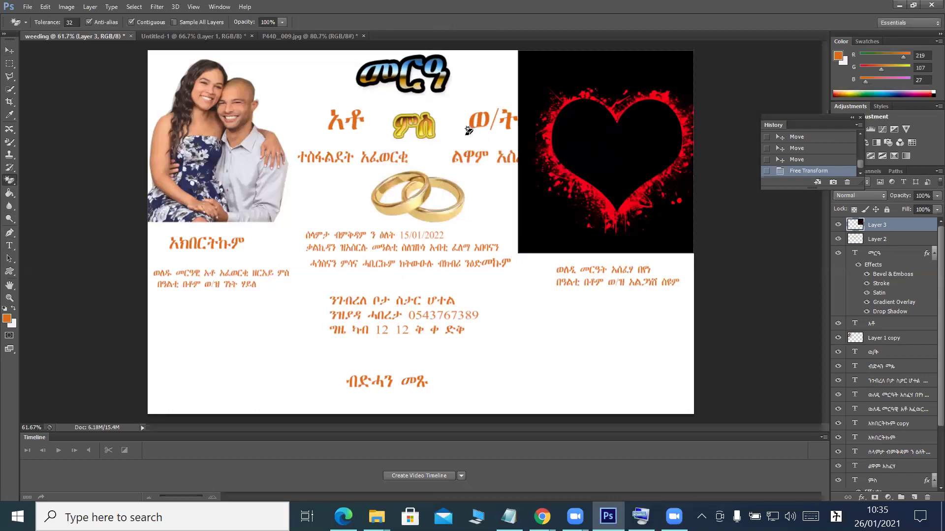
left_click(547, 79)
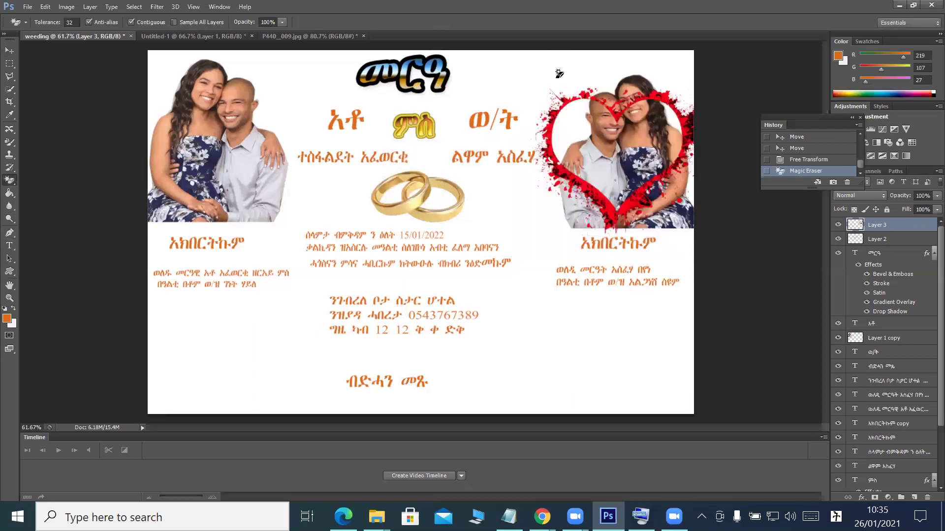
Enlarge the heart to about 127% width and 123% height and shift it up so it frames the right-hand couple
left_click(10, 50)
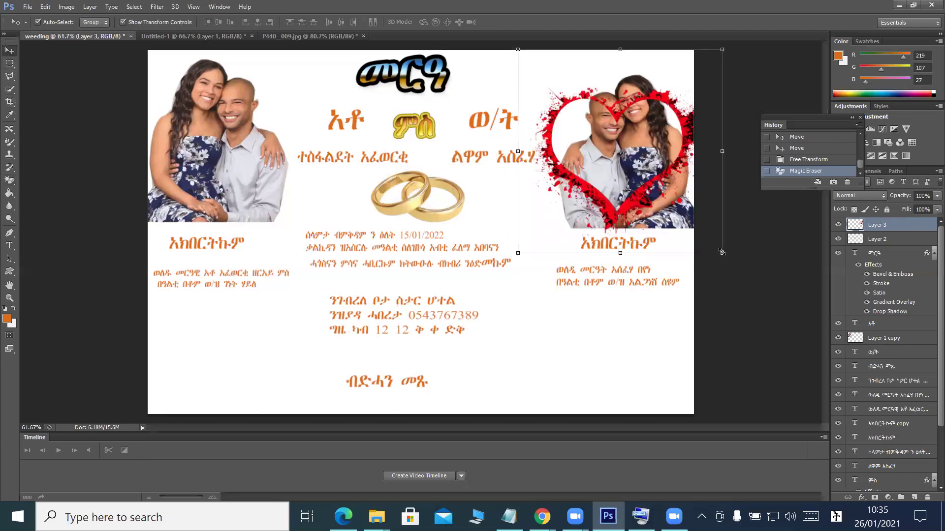
left_click_drag(720, 252, 739, 270)
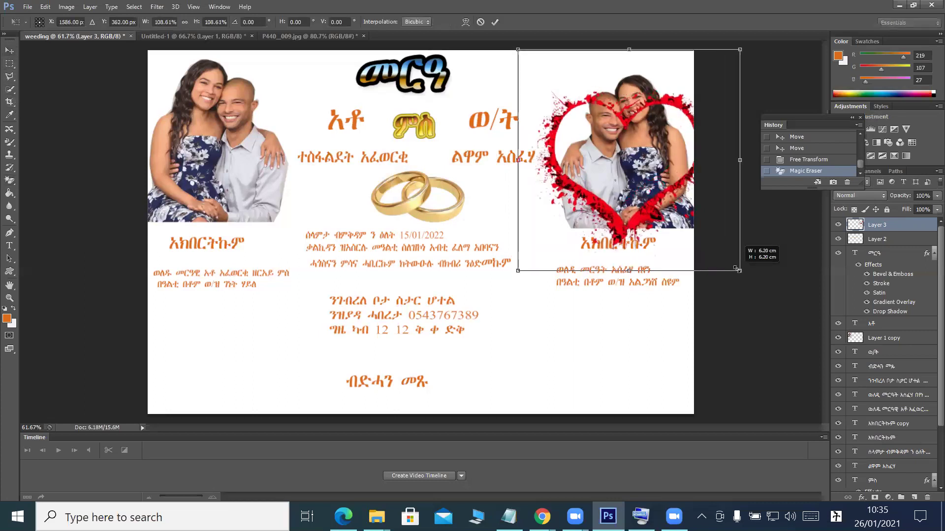
left_click_drag(618, 117, 615, 74)
left_click_drag(739, 229, 769, 257)
left_click_drag(516, 134, 510, 133)
left_click_drag(646, 69, 645, 51)
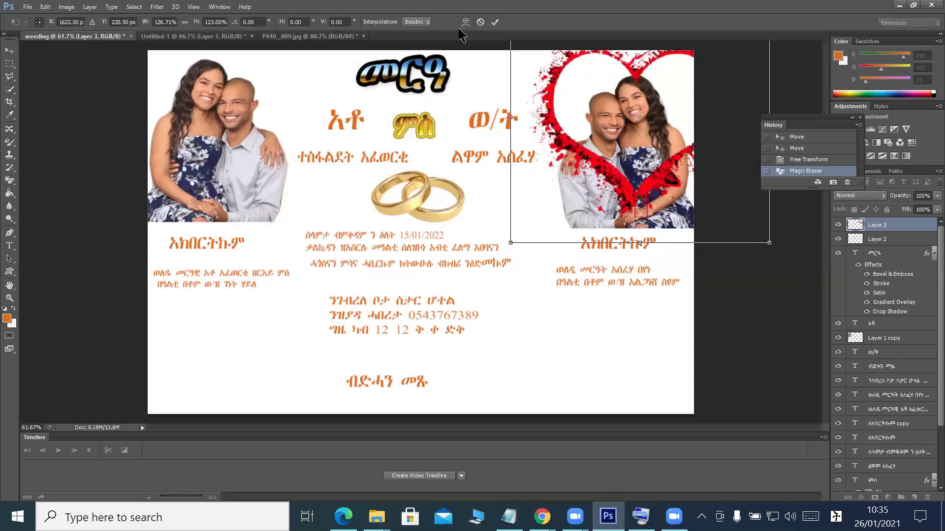
left_click(495, 23)
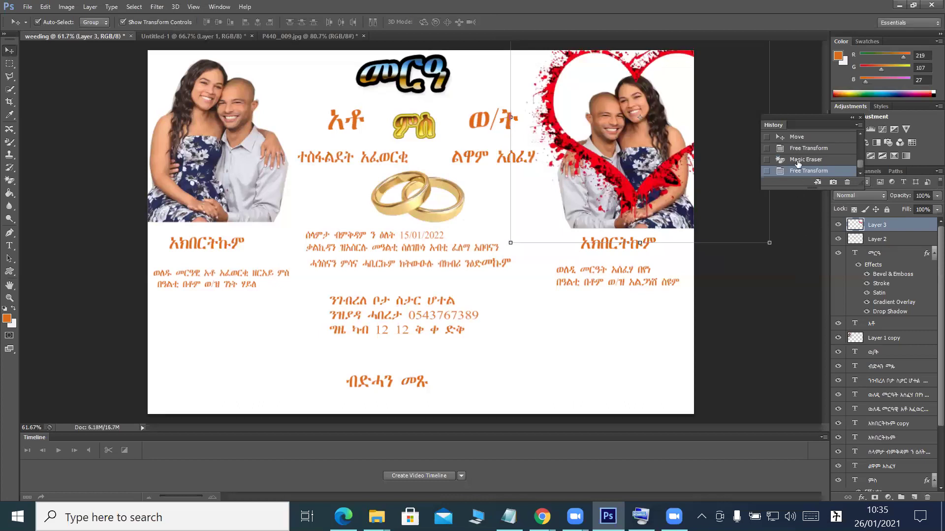
Move the History panel clear of the layer list and identify which layers hold the two couple photos
left_click_drag(804, 125, 792, 25)
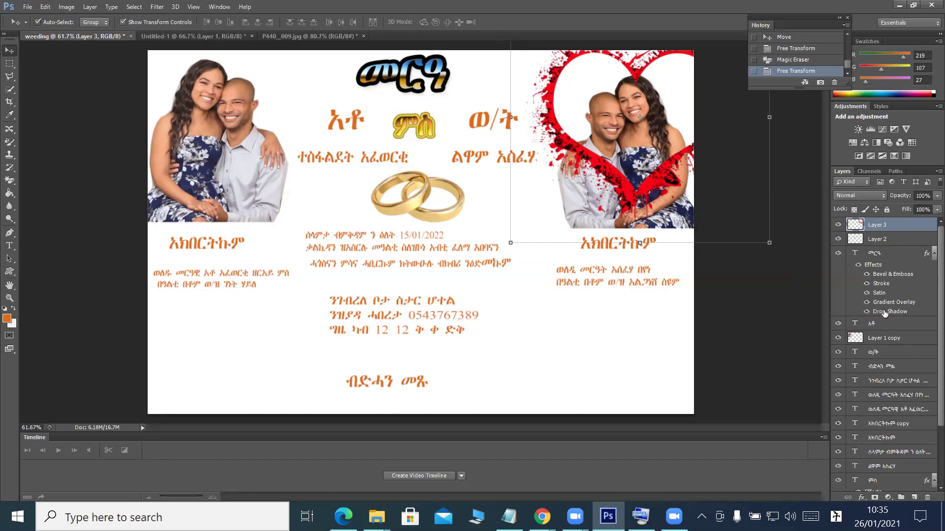
left_click(837, 338)
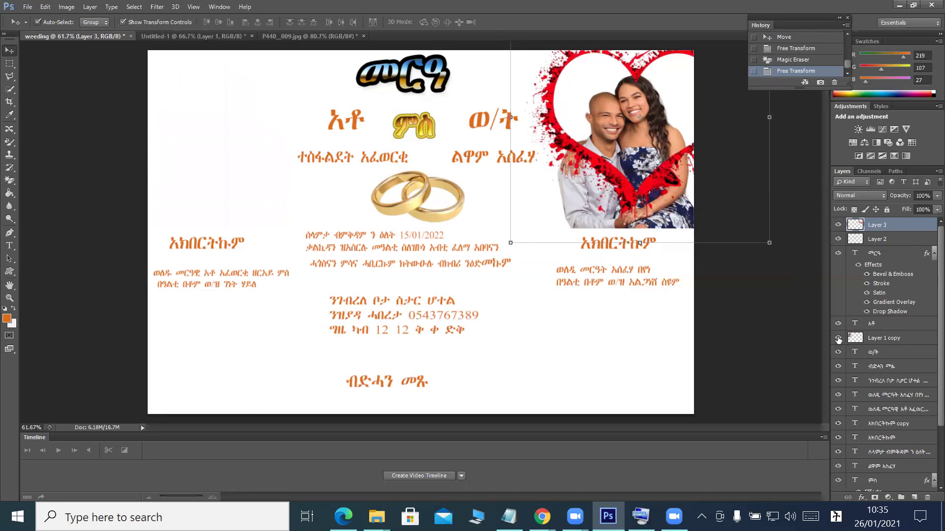
left_click(838, 339)
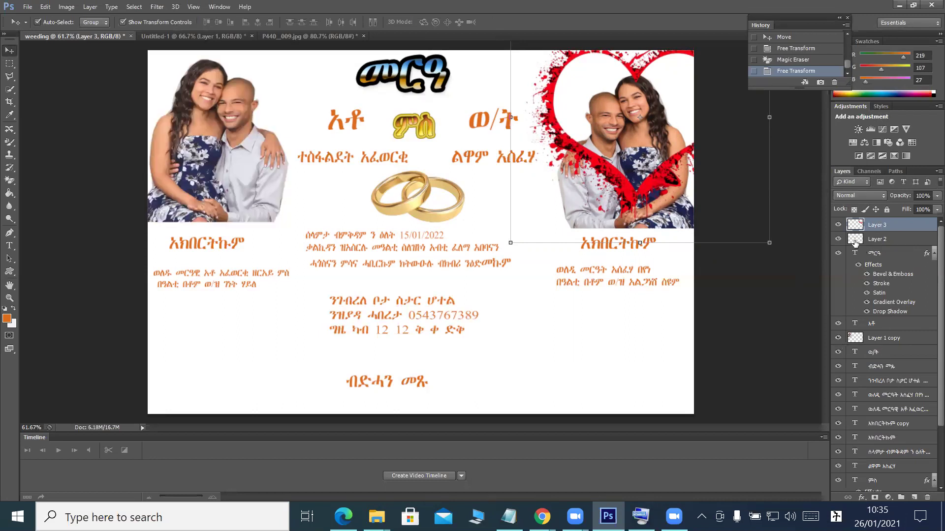
left_click(619, 154)
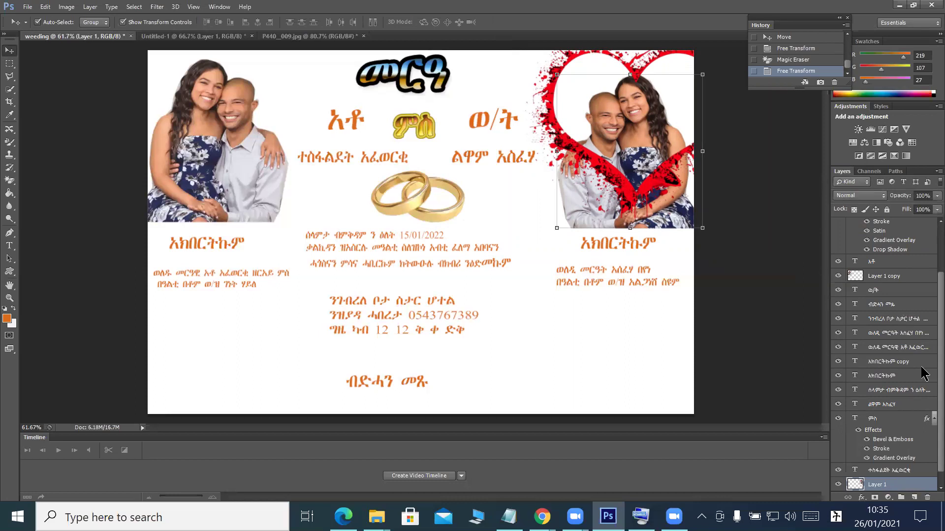
scroll(884, 378, "down", 1)
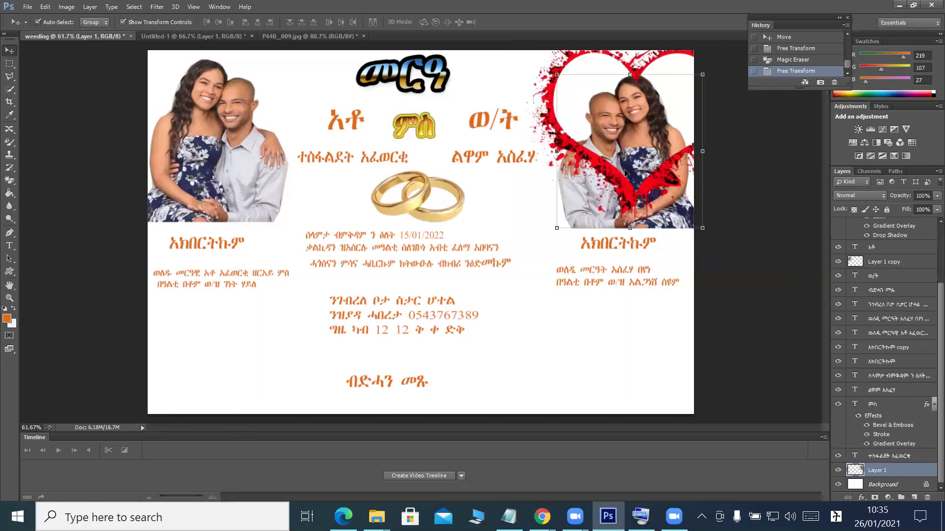
scroll(879, 239, "up", 3)
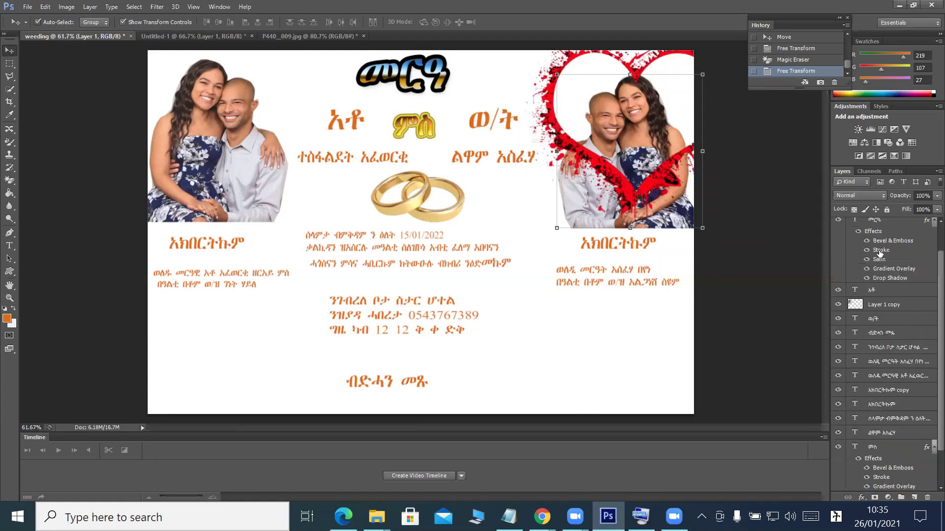
Temporarily hide the heart on Layer 3 to examine the right-hand couple photo and its layer, and show the heart again
left_click(839, 225)
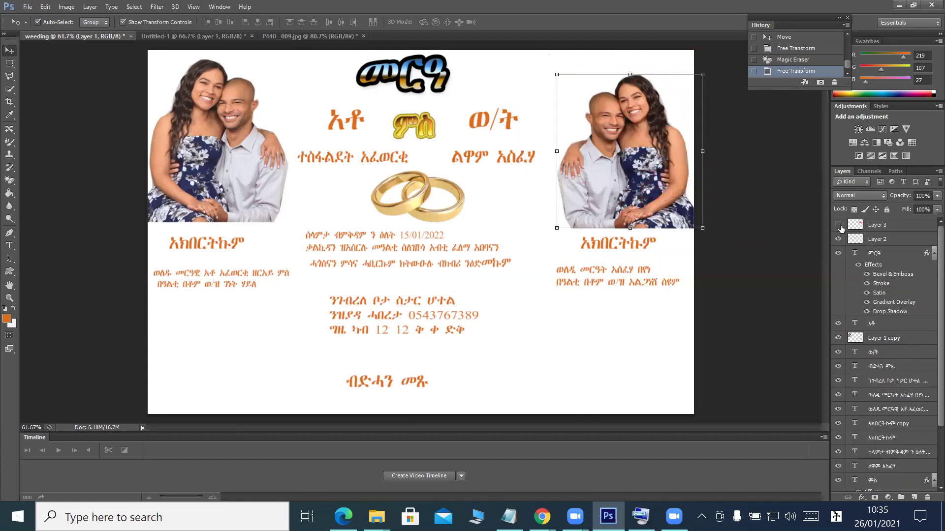
left_click(604, 131)
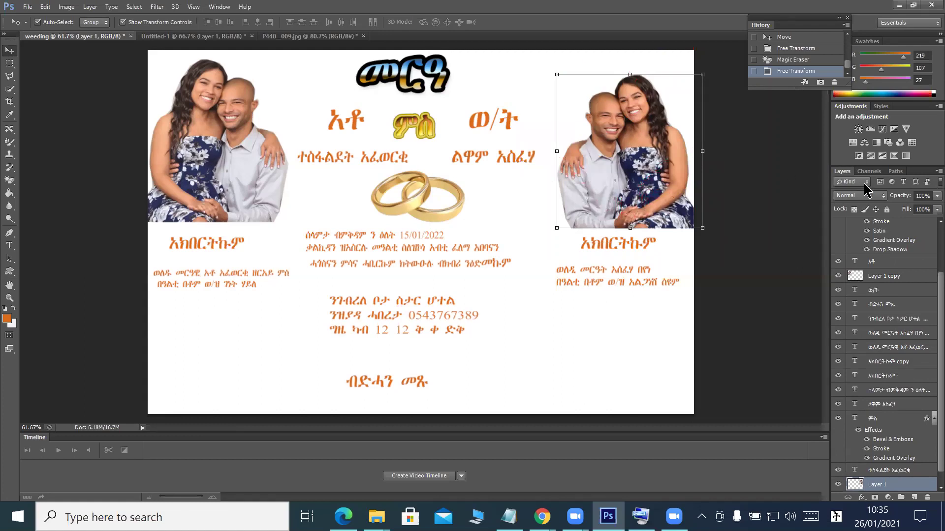
scroll(874, 274, "up", 3)
scroll(871, 281, "down", 3)
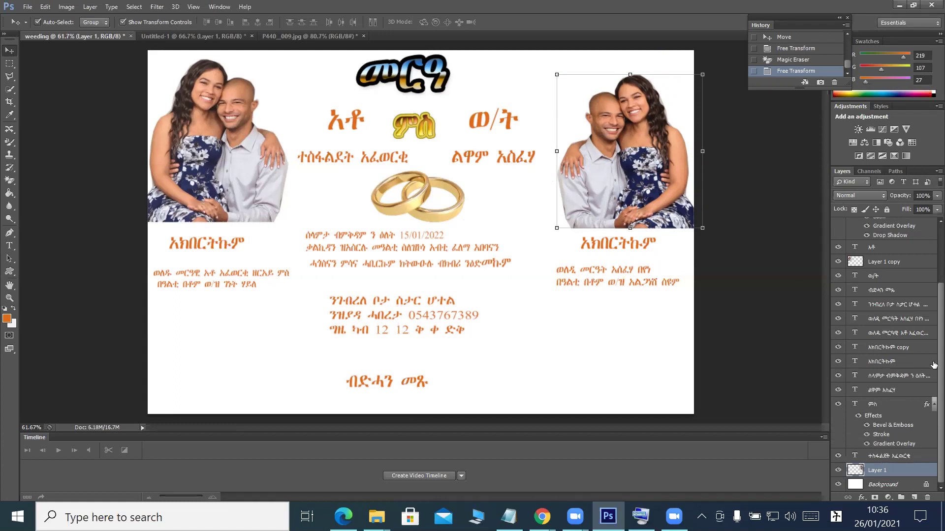
scroll(921, 276, "up", 3)
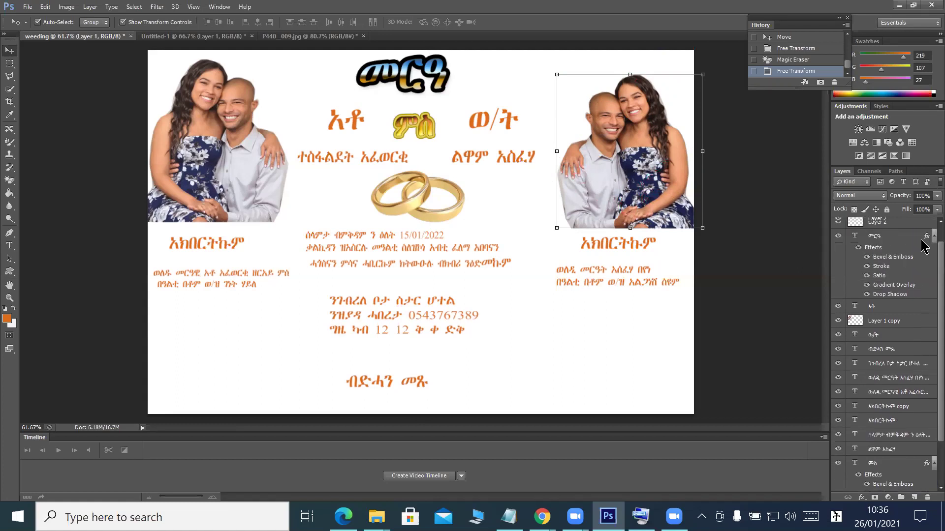
scroll(921, 256, "down", 3)
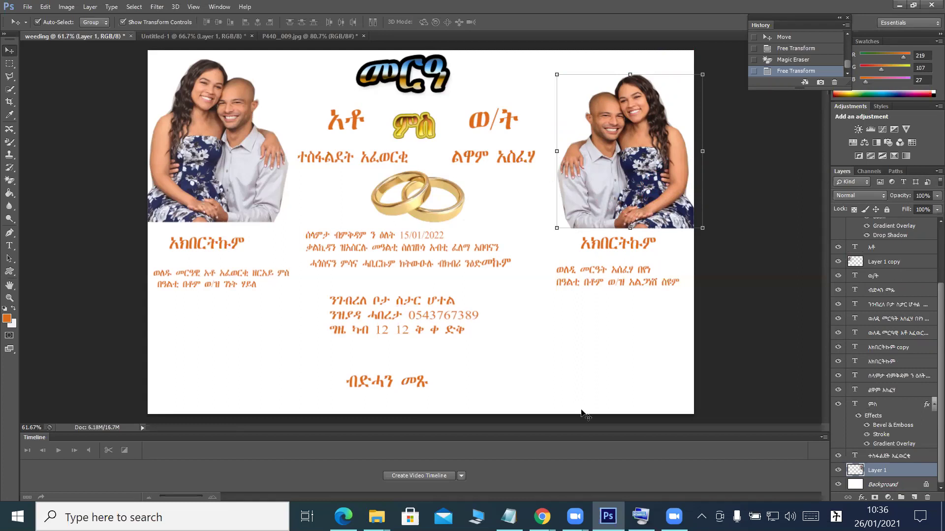
left_click(876, 428)
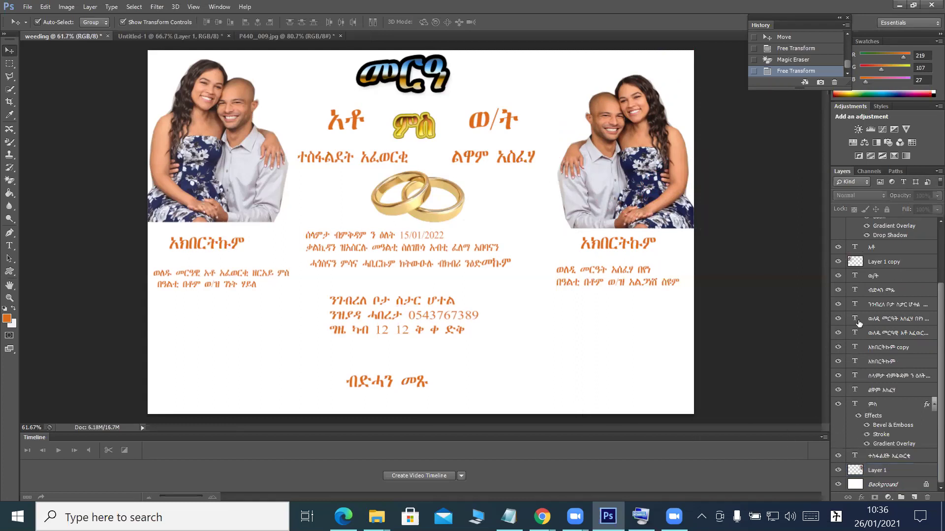
left_click(646, 138)
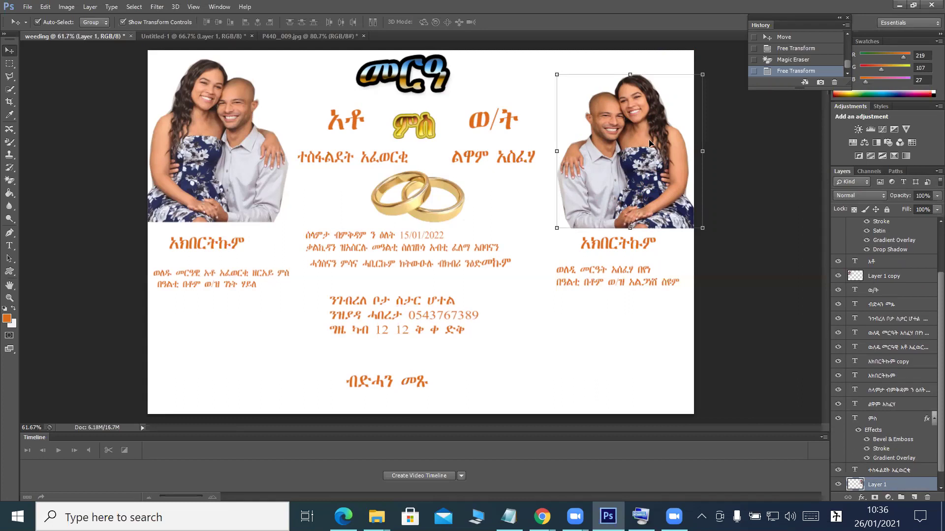
scroll(871, 241, "up", 2)
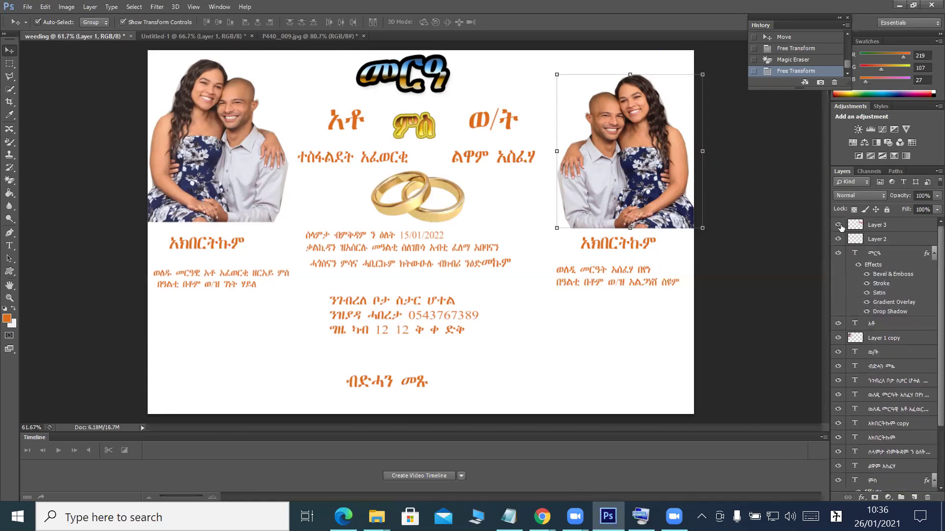
left_click(840, 225)
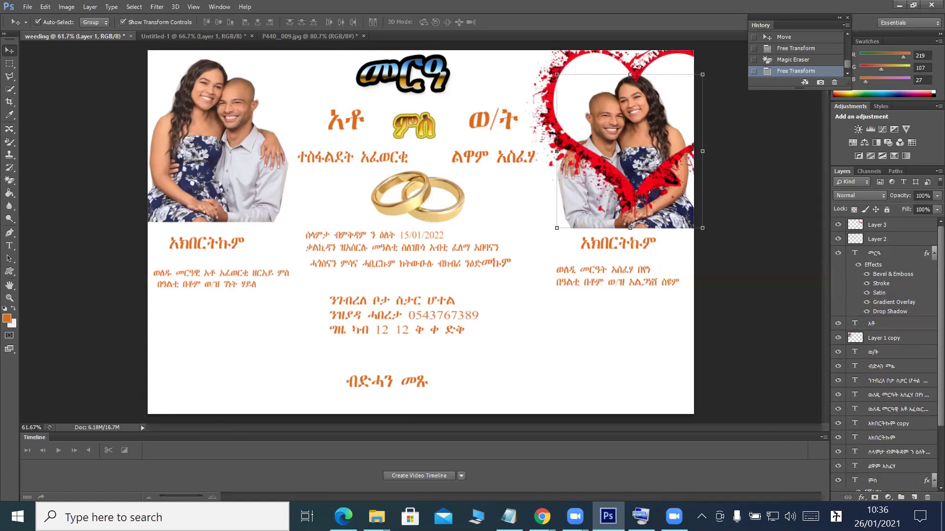
key("ctrl+t")
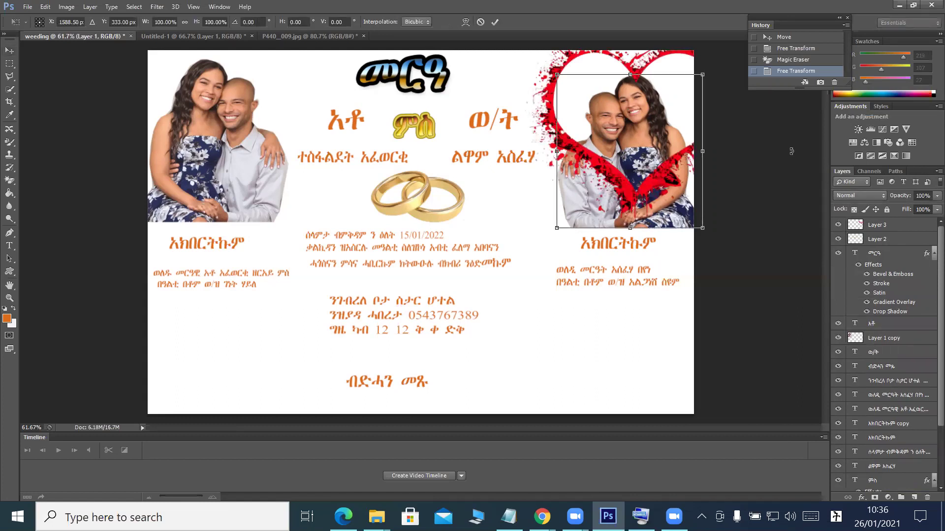
left_click(10, 50)
key("ctrl+t")
left_click(495, 22)
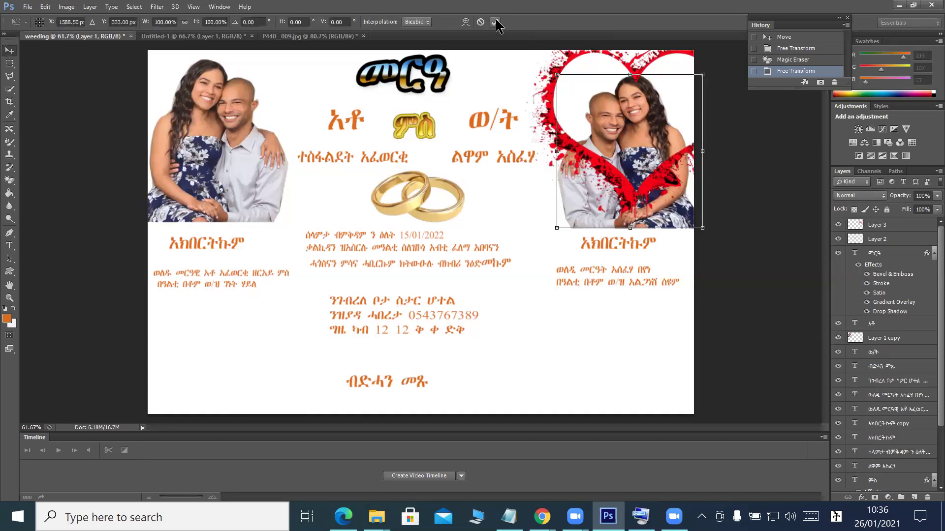
Move the heart on Layer 3 down the layer stack to just below the ምስ text layer and its effects
left_click_drag(888, 229, 923, 354)
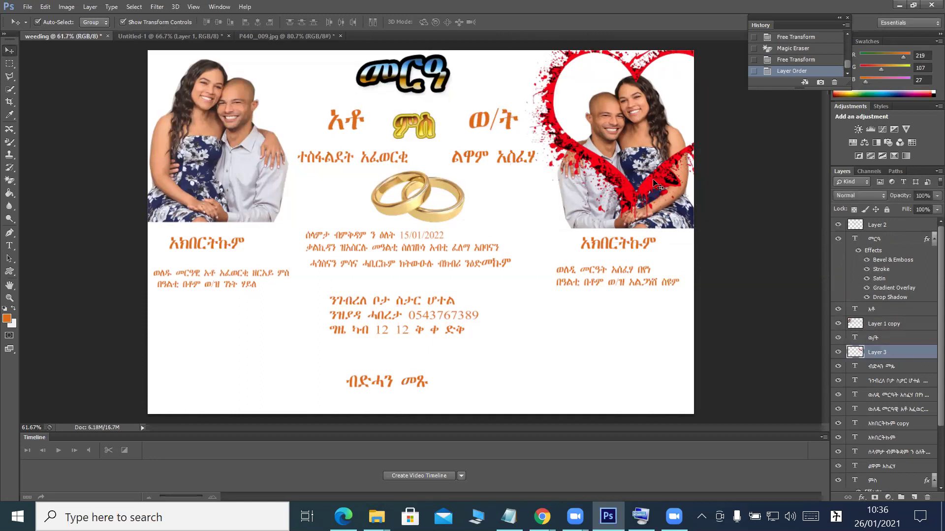
left_click_drag(897, 352, 928, 444)
scroll(898, 388, "down", 2)
left_click_drag(902, 388, 906, 450)
left_click(567, 362)
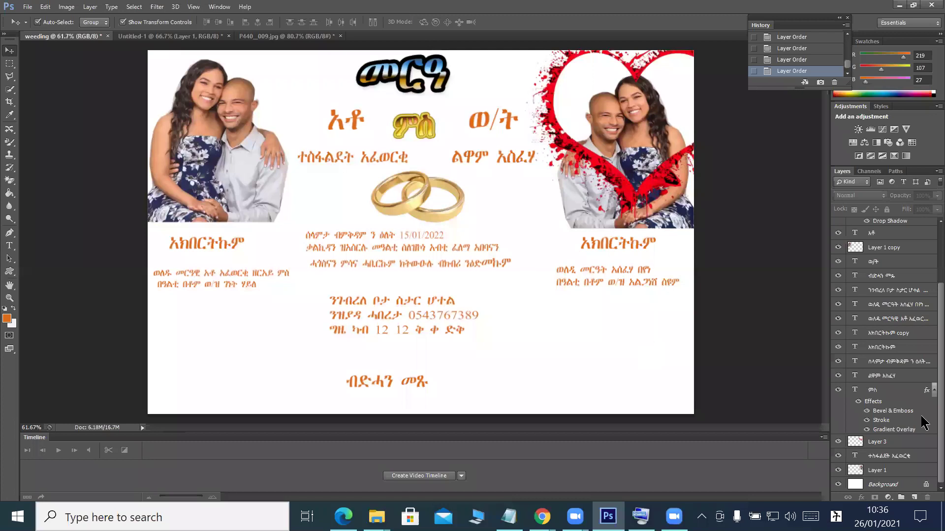
Convert the locked Background into a regular layer named Layer 0, and undo a trial move of it above Layer 3
double_click(927, 485)
left_click(565, 172)
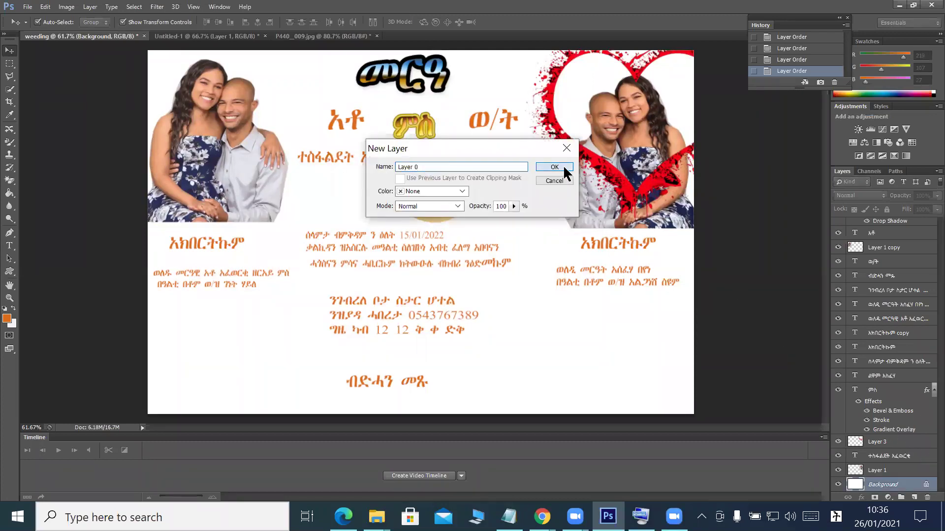
left_click_drag(912, 474, 907, 430)
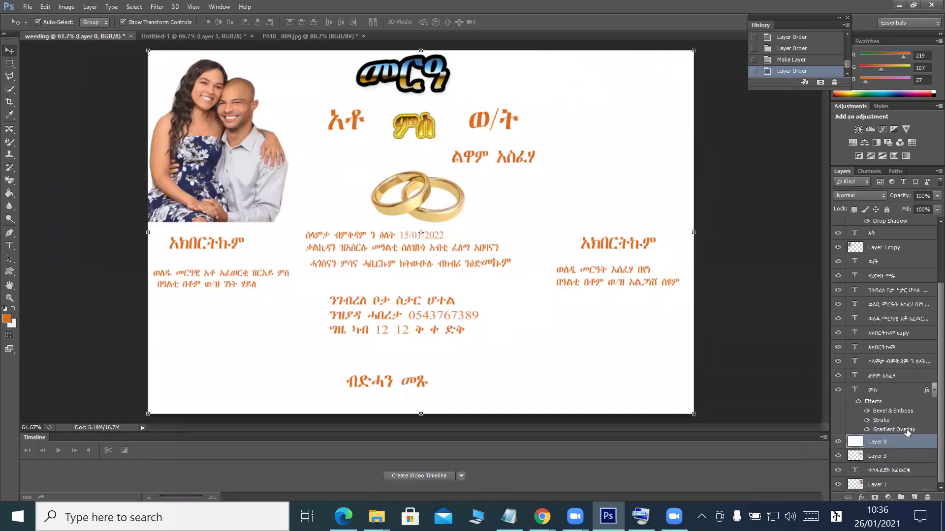
key("ctrl+z")
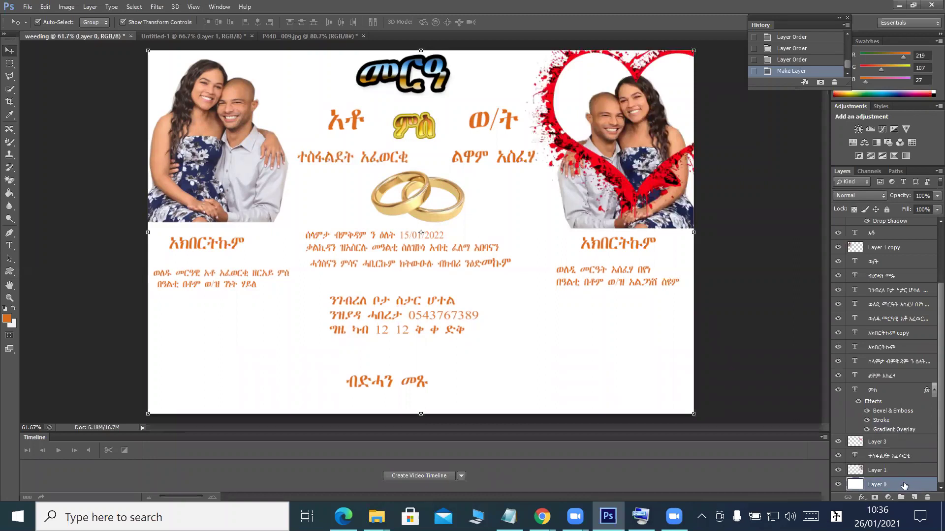
Toggle the visibility of the right-hand couple on Layer 1 and the heart on Layer 3 to examine how they overlap
left_click(837, 471)
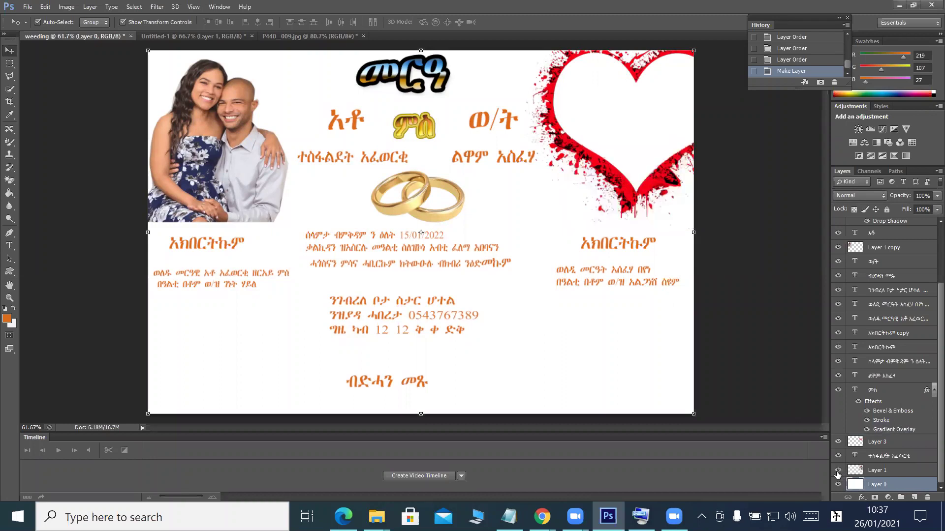
left_click(837, 470)
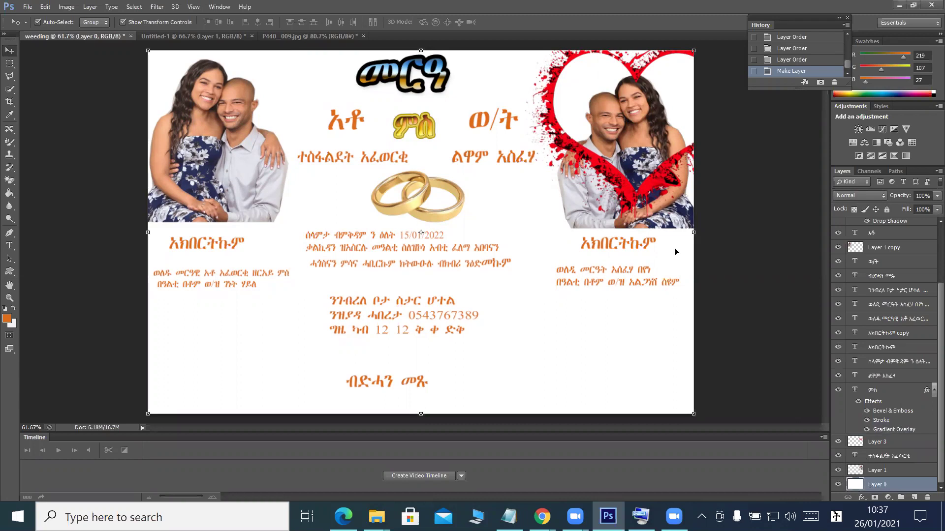
left_click(839, 441)
left_click(839, 441)
left_click(838, 441)
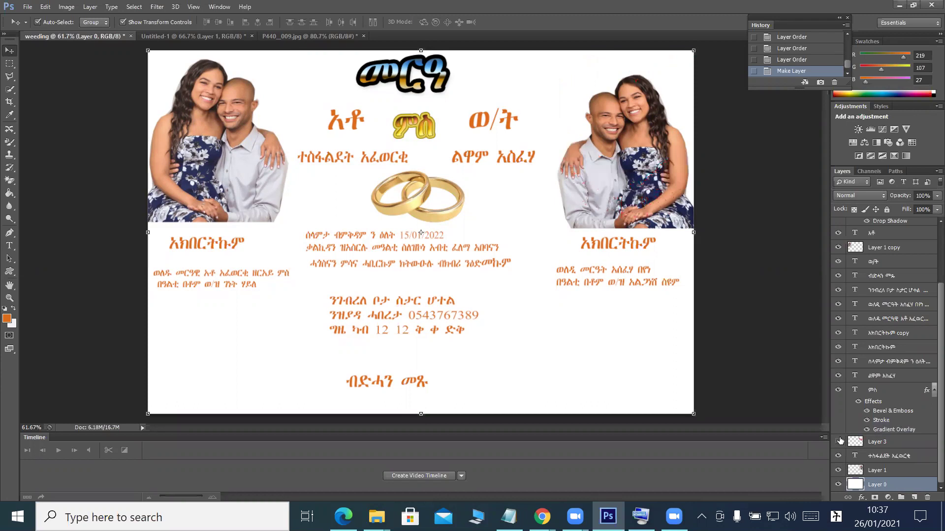
Show the heart on Layer 3 and place it directly below Layer 1 so it sits behind the right-hand couple
left_click_drag(861, 474, 860, 439)
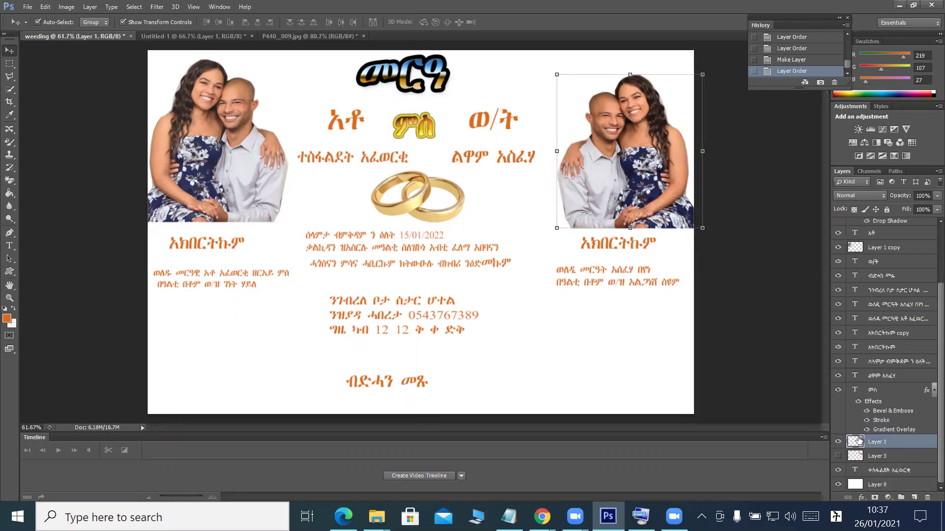
key("ctrl+z")
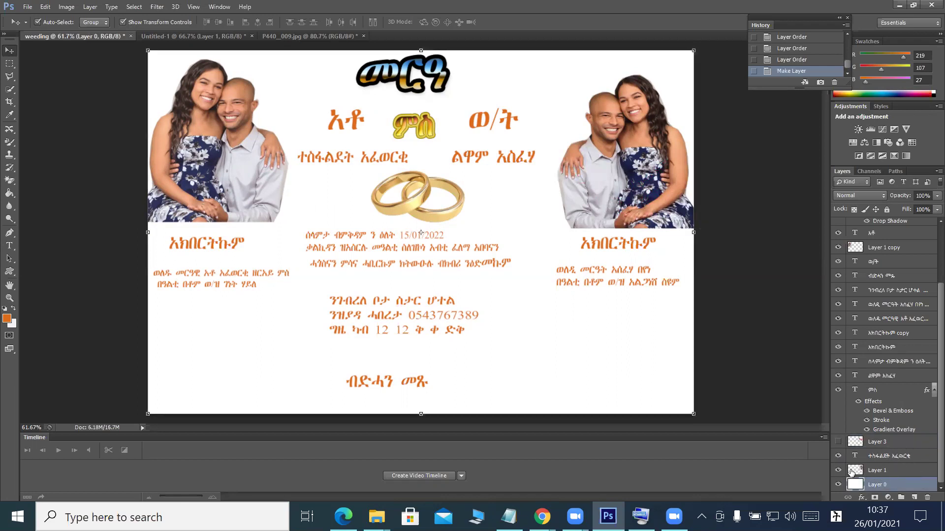
left_click(837, 443)
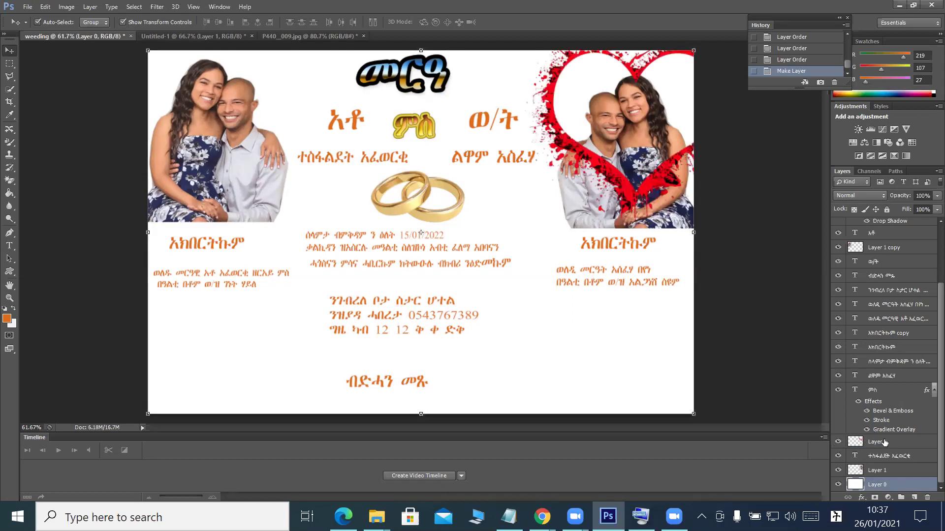
left_click_drag(884, 443, 893, 475)
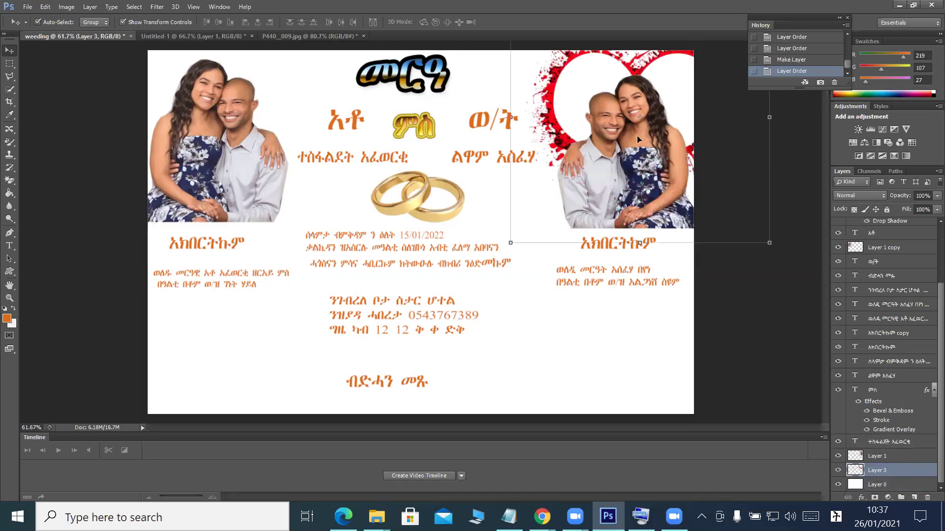
Shift the heart left and move the right-hand couple photo up so the couple stands in front of the heart
left_click(641, 126)
left_click_drag(641, 129, 654, 123)
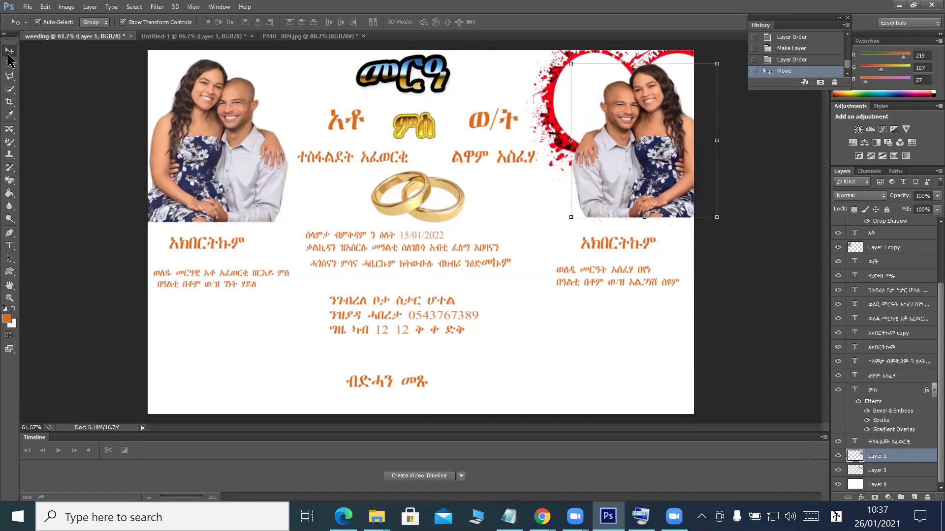
left_click_drag(544, 98, 523, 97)
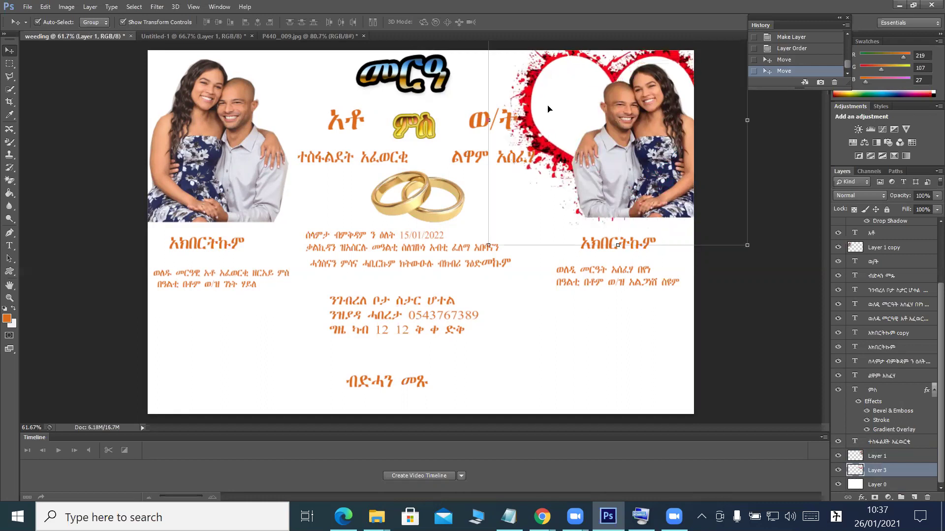
left_click_drag(614, 169, 604, 150)
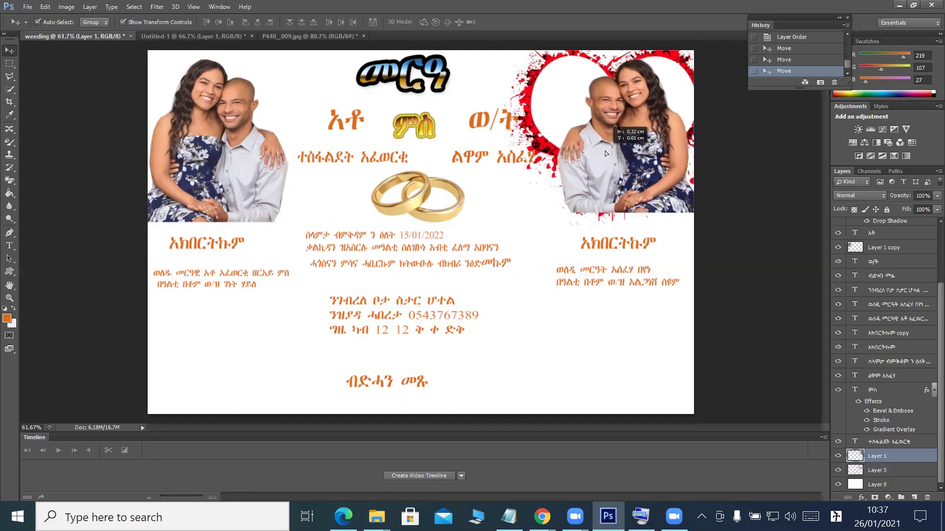
left_click_drag(604, 151, 604, 151)
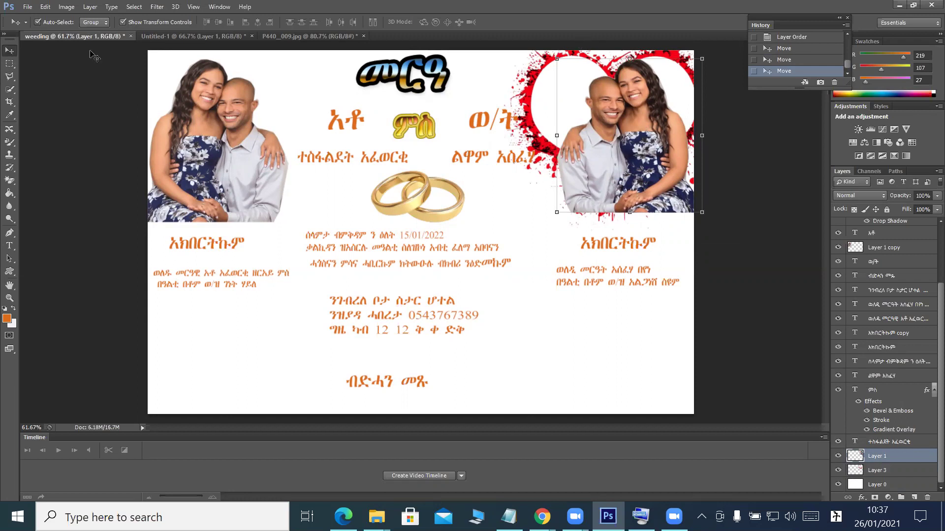
Move the heart behind the left-hand couple and erase its remaining black strip with the Magic Eraser
left_click_drag(529, 76, 143, 78)
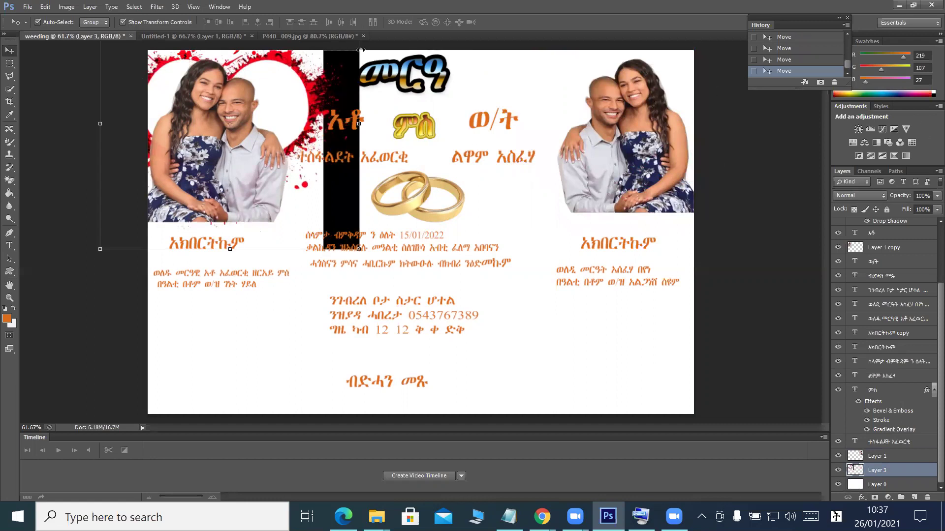
mouse_move(9, 180)
left_mouse_down()
mouse_move(24, 204)
mouse_move(46, 198)
left_mouse_up()
left_click(332, 202)
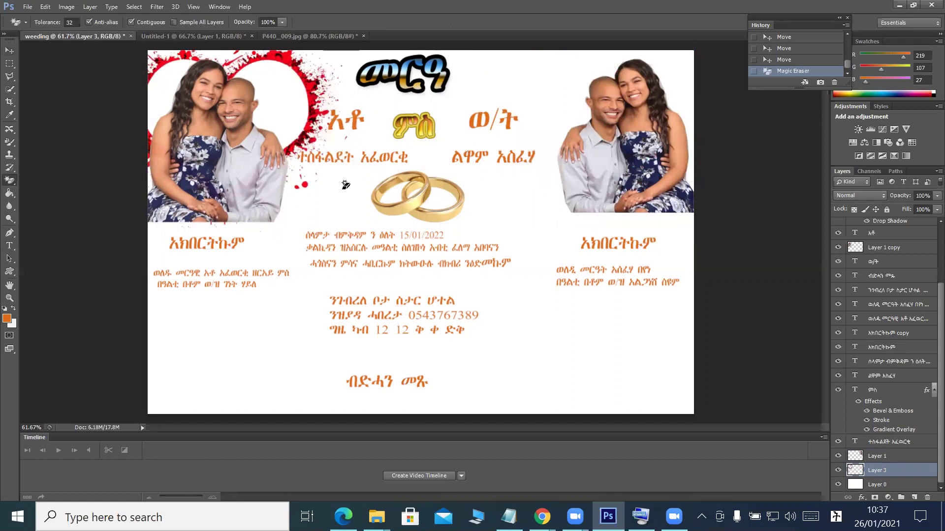
Nudge the heart up and left behind the left-hand couple, and align the white background's side edges with the canvas
left_click(9, 50)
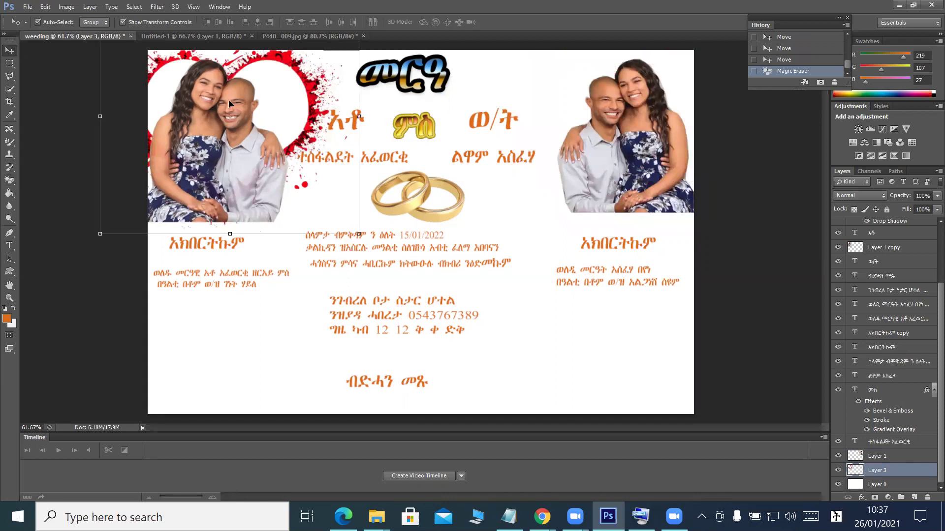
mouse_move(244, 61)
left_mouse_down()
mouse_move(253, 61)
mouse_move(246, 56)
left_mouse_up()
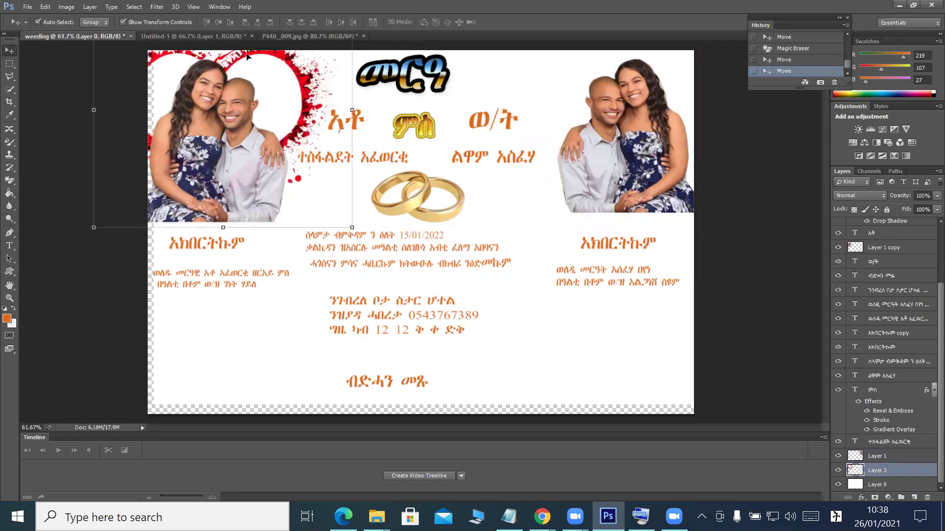
left_click(353, 215)
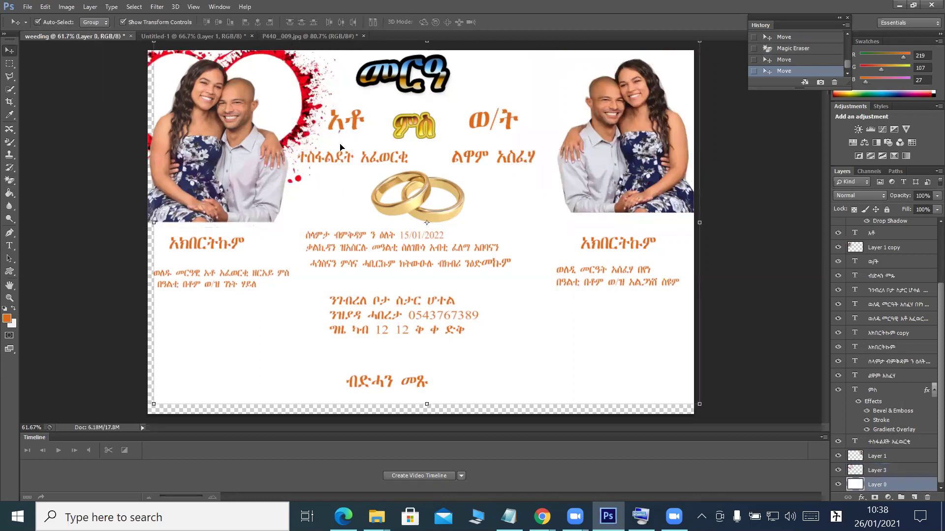
left_click_drag(270, 58, 264, 55)
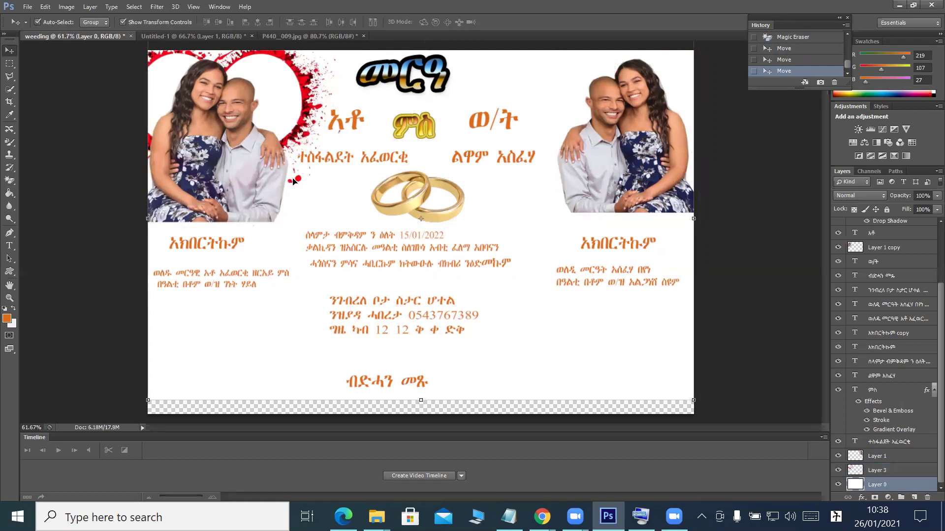
Enlarge the heart down and to the right behind the left-hand couple, apply the transformation and deselect the heart
left_click(281, 58)
left_click_drag(352, 228, 394, 259)
left_click(495, 22)
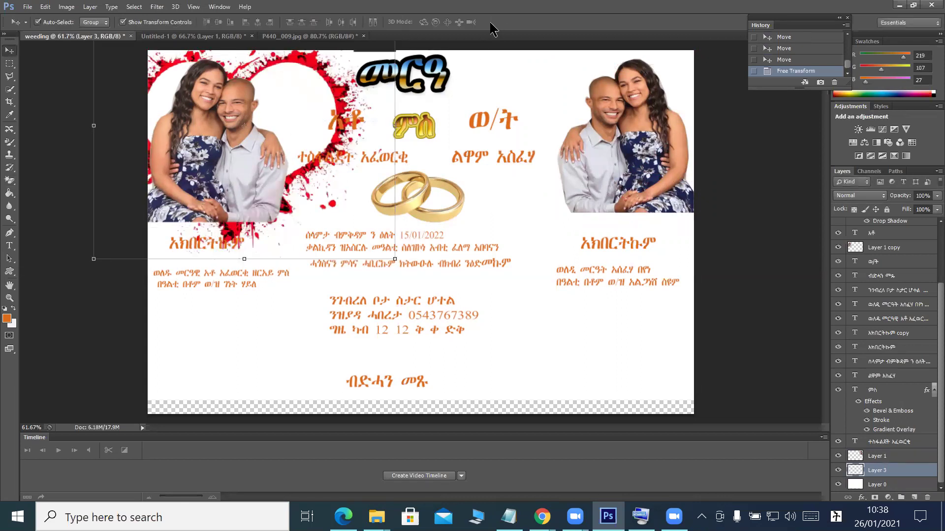
left_click(553, 72)
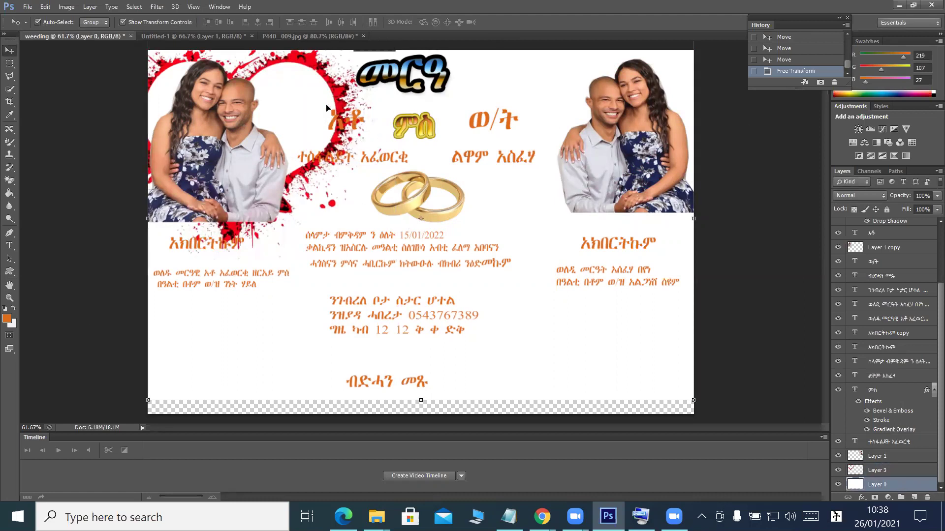
Move the heart back behind the right-hand couple, scale it to about 90.5% and apply the transformation
left_click_drag(248, 71, 640, 67)
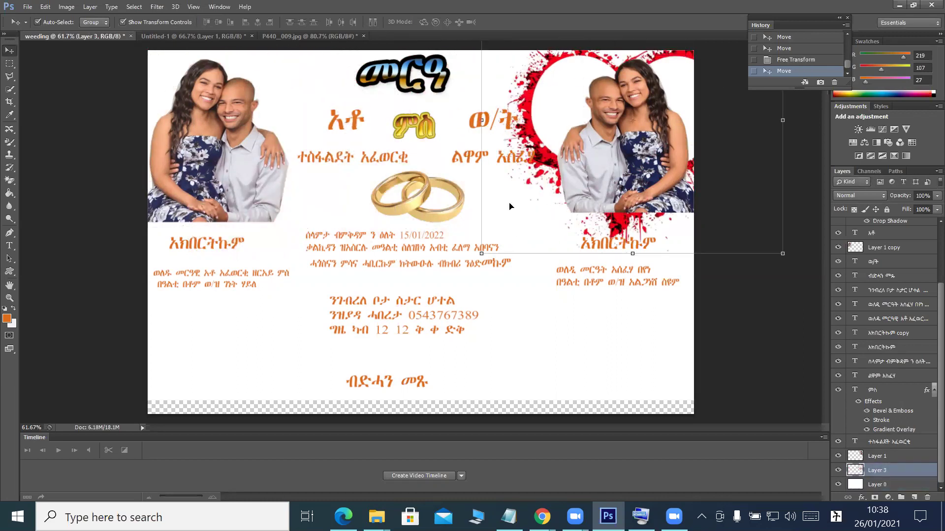
left_click_drag(480, 253, 516, 243)
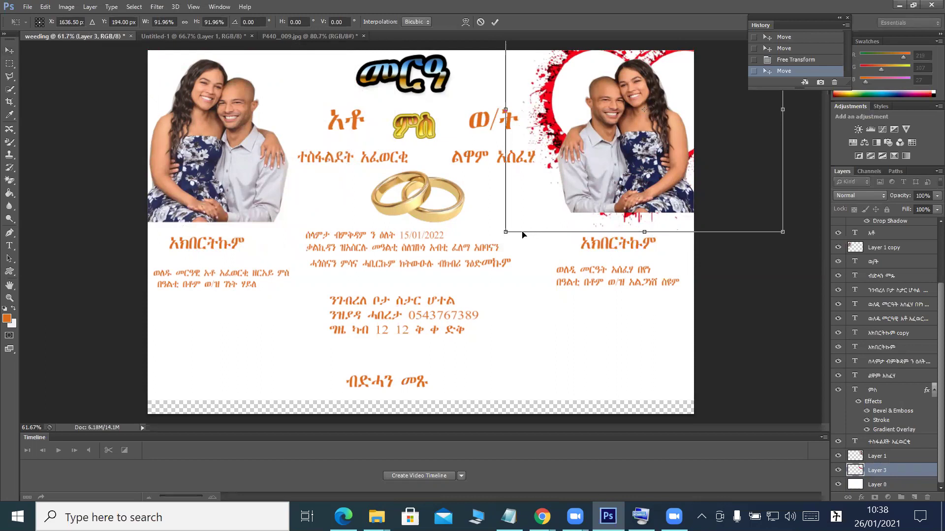
left_click_drag(504, 231, 510, 227)
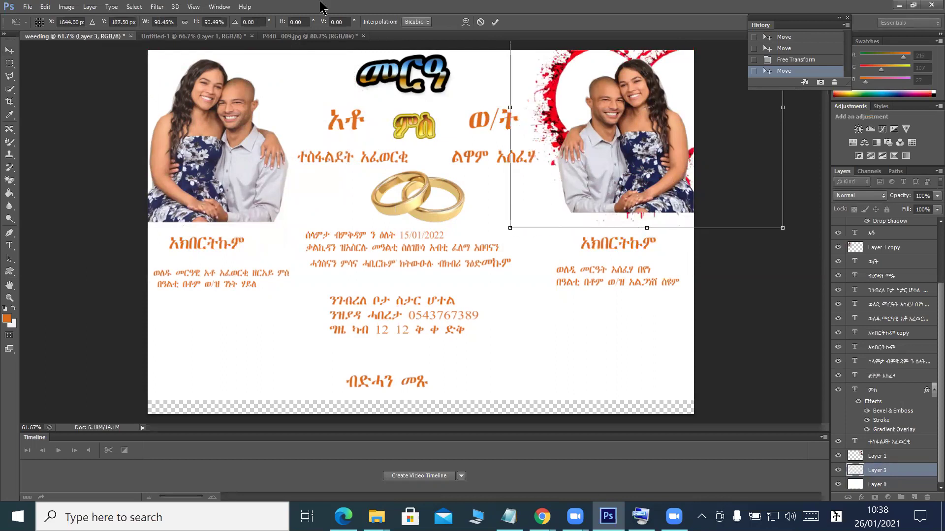
left_click(9, 50)
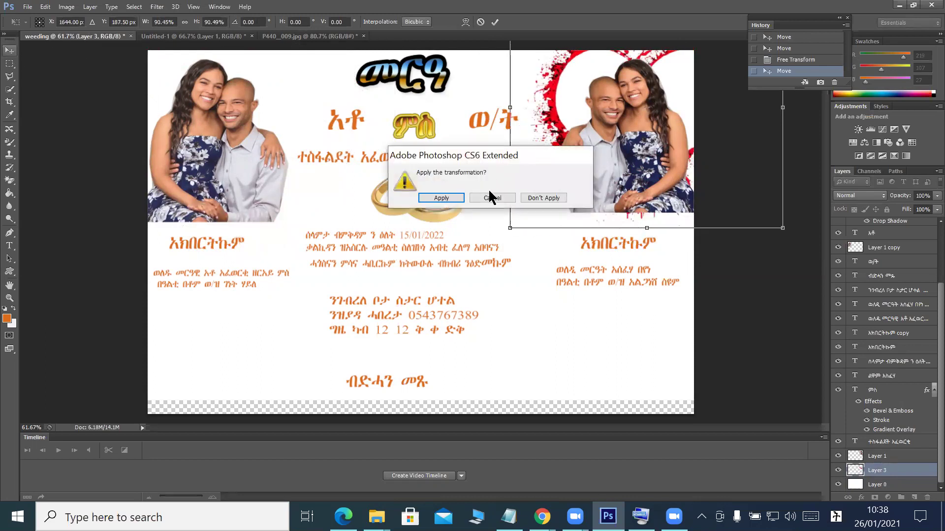
left_click(443, 197)
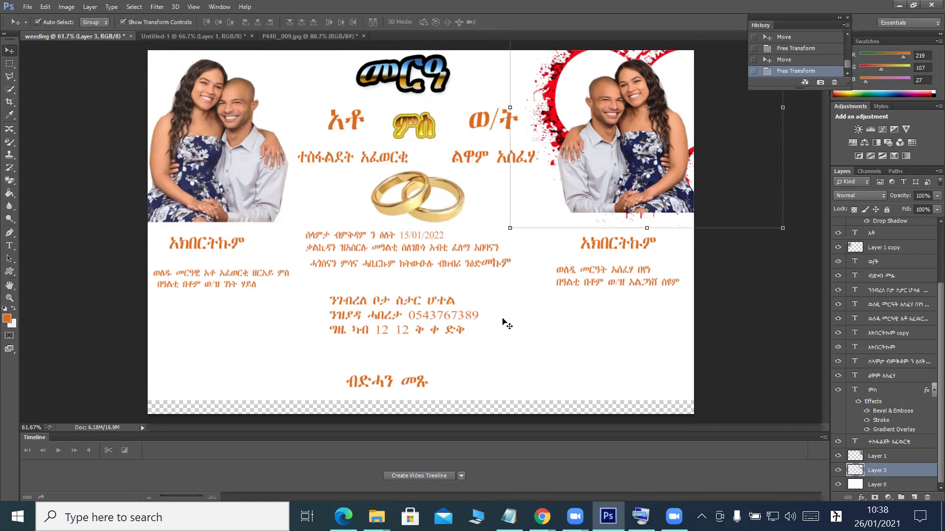
Move the white background down to cover the card's bottom edge, and shift the right-hand couple slightly up and right
mouse_move(498, 364)
left_mouse_down()
mouse_move(512, 376)
mouse_move(495, 374)
left_mouse_up()
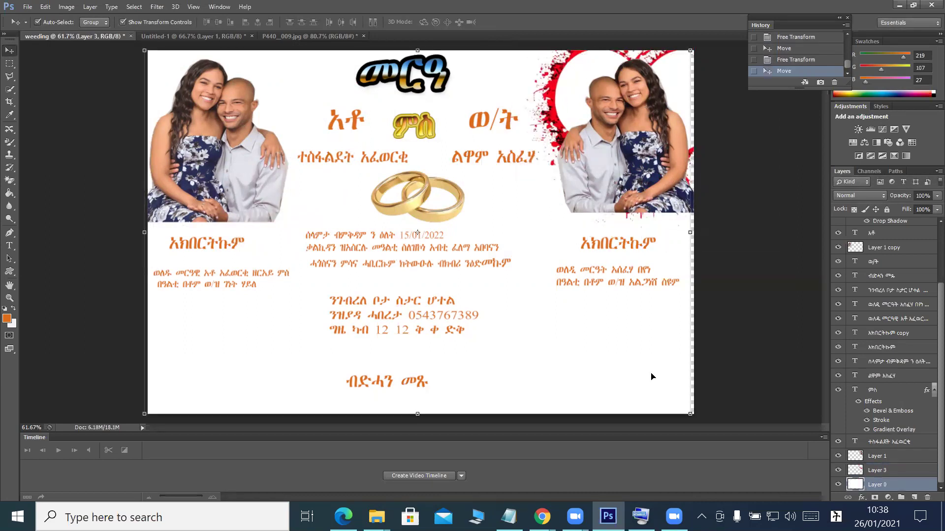
left_click_drag(622, 120, 628, 113)
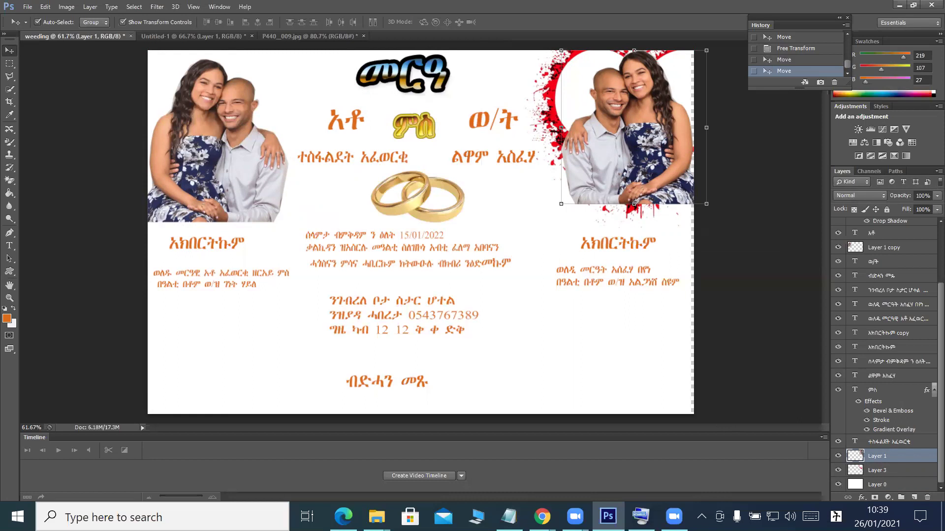
Switch to the Chrome window with the Pixabay wedding ring page and return to the ring image search results
mouse_move(541, 517)
left_click(564, 465)
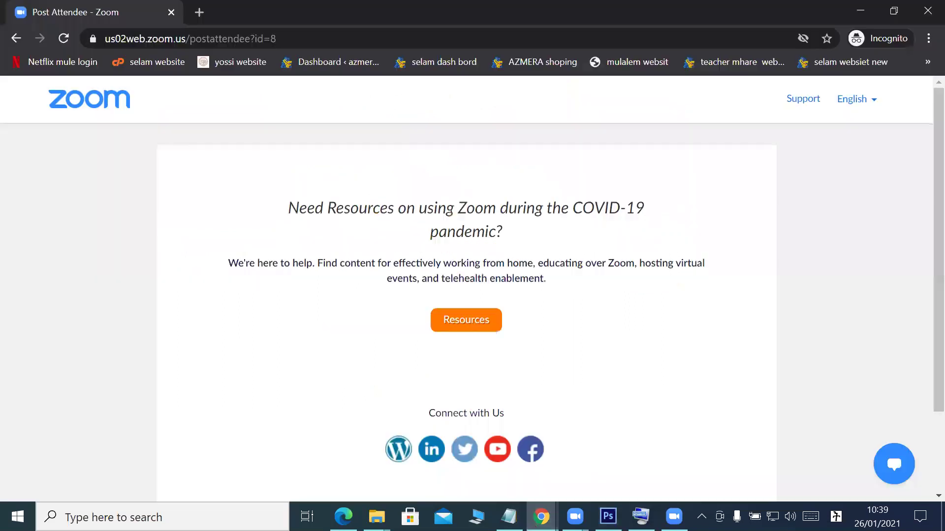
left_click(438, 440)
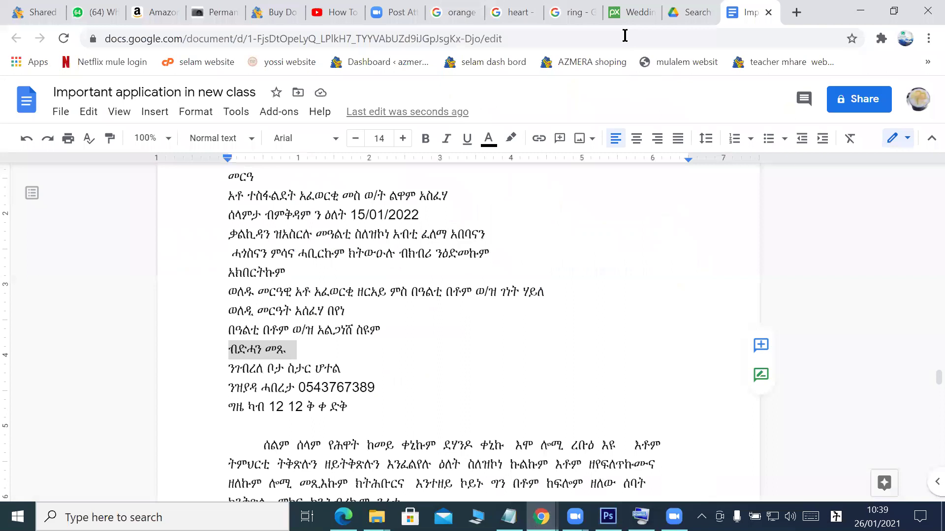
left_click(635, 15)
scroll(327, 158, "up", 5)
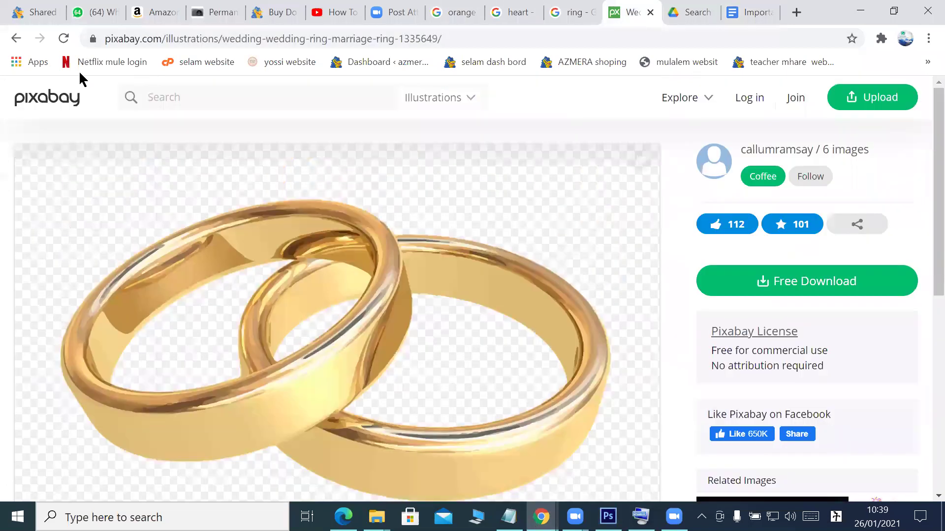
left_click(15, 38)
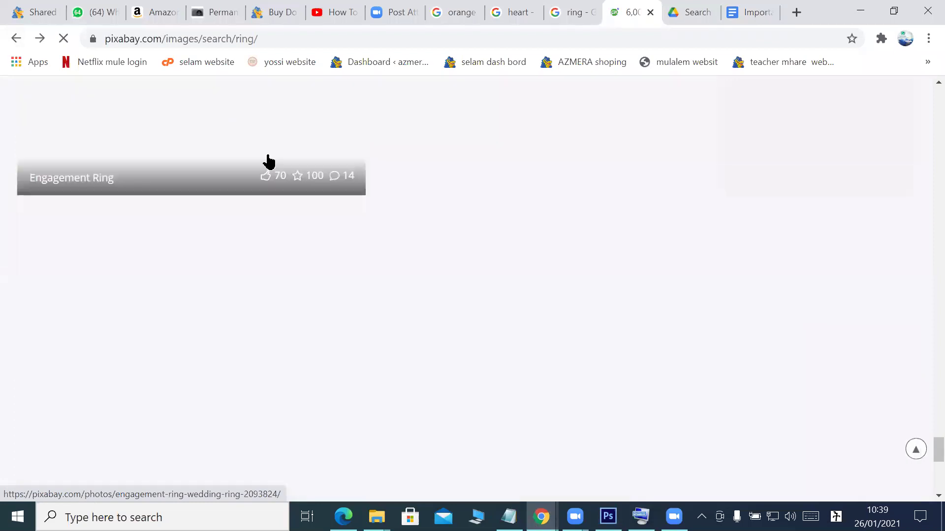
Open the Engagement Ring photo page and search Pixabay photos for "back ground" from there
left_click(268, 165)
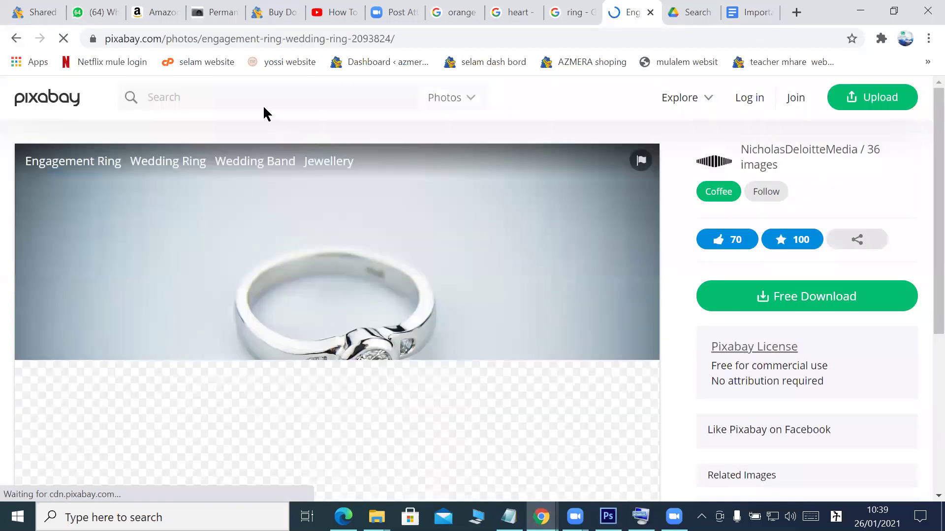
left_click(264, 102)
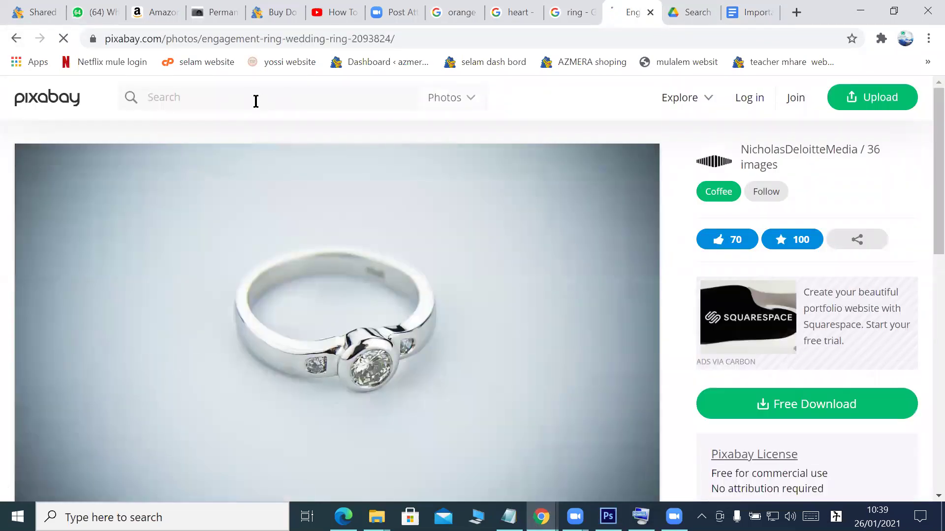
type("r")
key("BackSpace")
key("alt+shift")
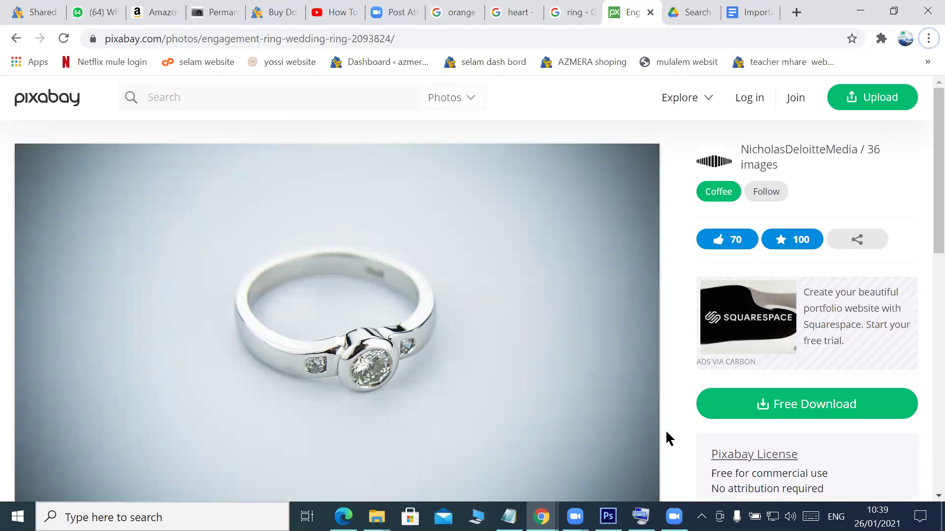
left_click(218, 97)
type("back gro")
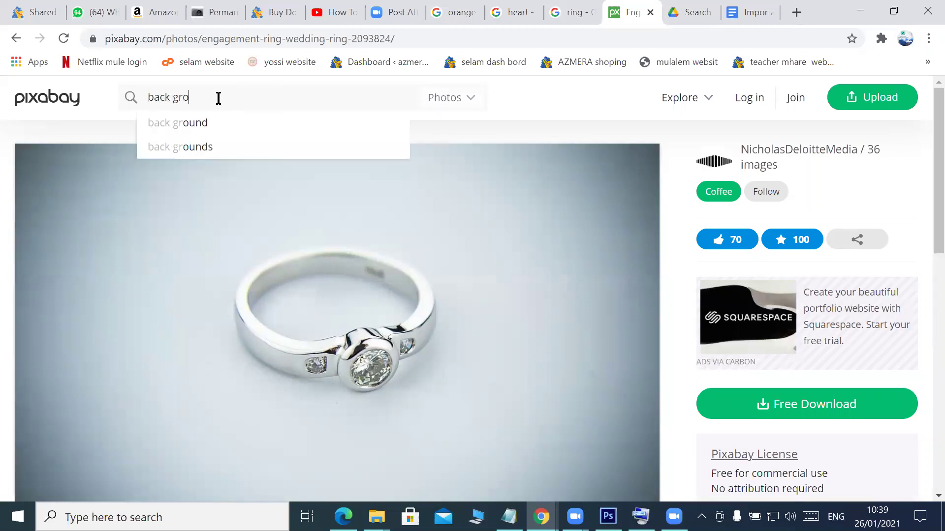
type("und")
left_click(160, 123)
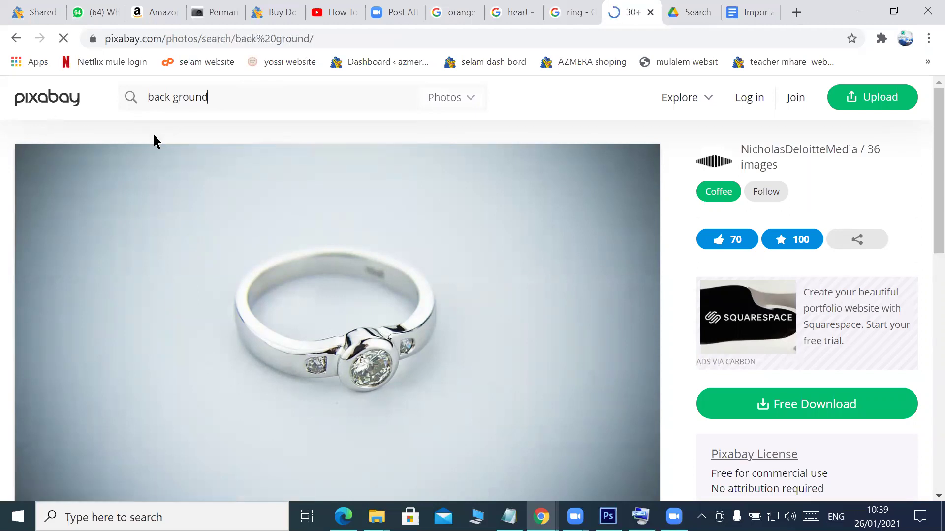
Look through the "back ground" photos and refine the search to "flower back ground"
scroll(380, 268, "down", 3)
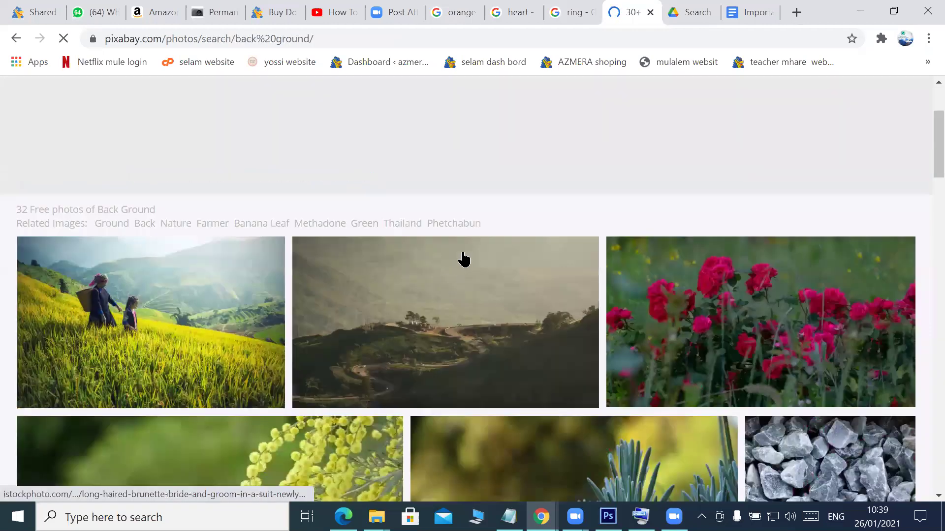
scroll(467, 246, "down", 8)
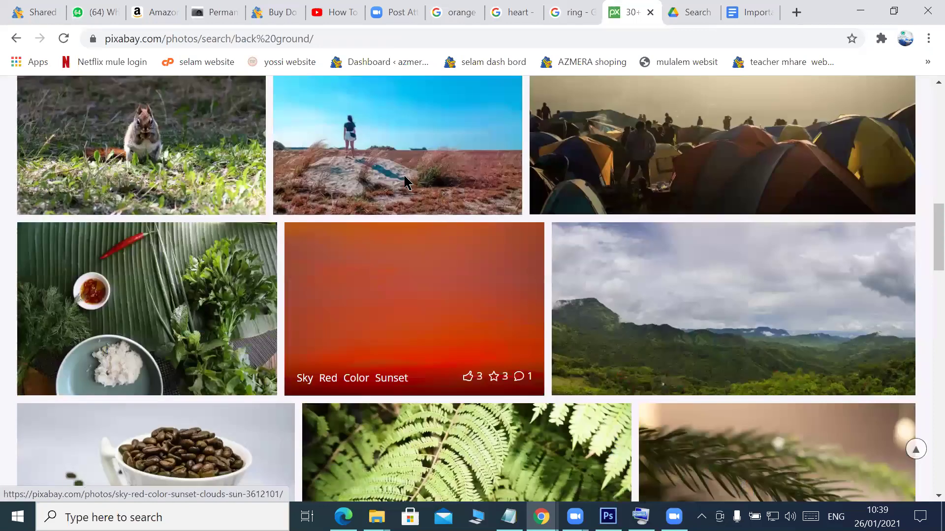
scroll(443, 205, "down", 10)
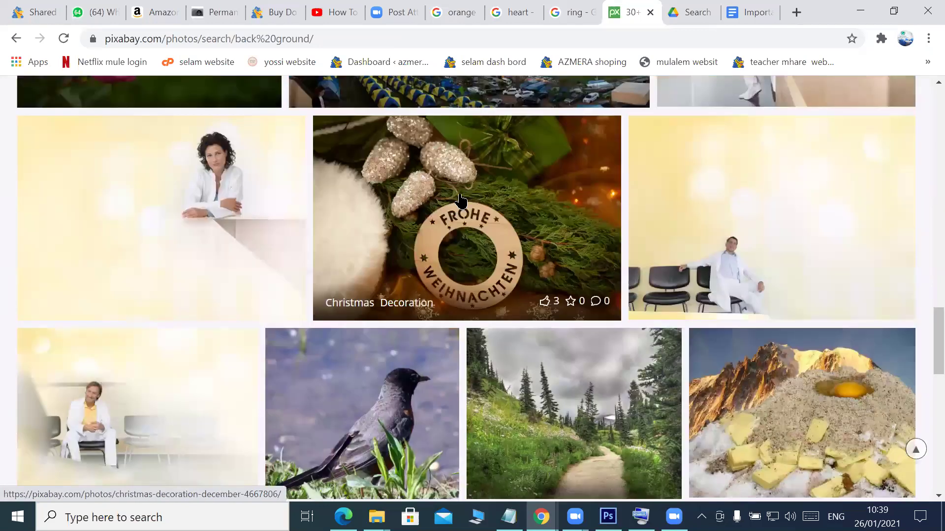
scroll(334, 235, "down", 5)
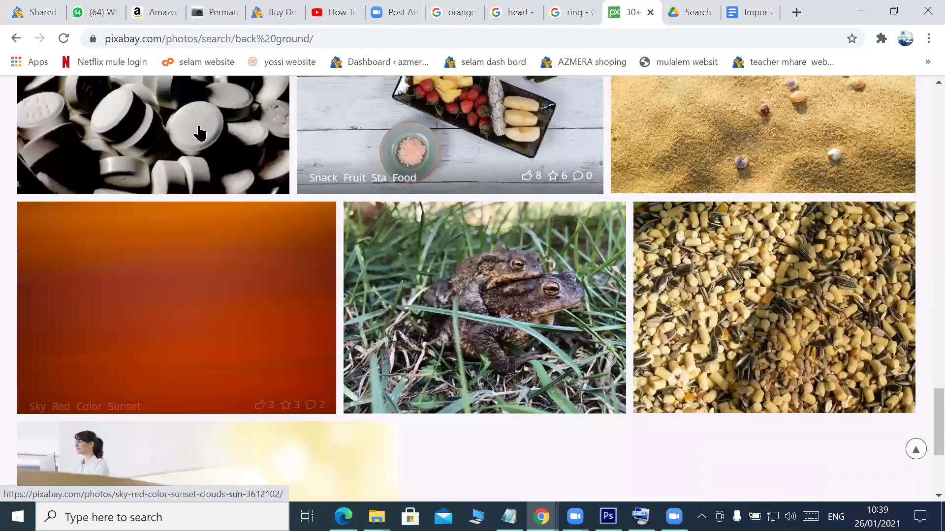
scroll(270, 217, "up", 5)
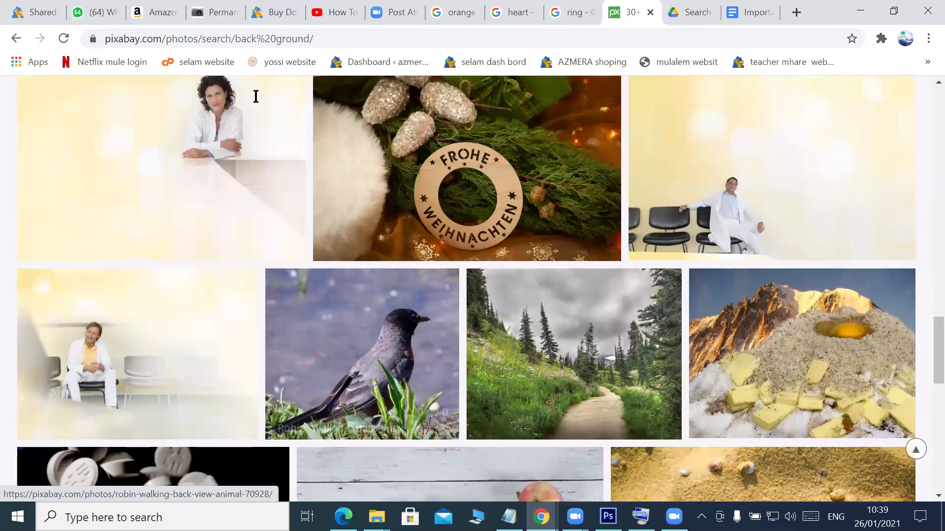
key("Home")
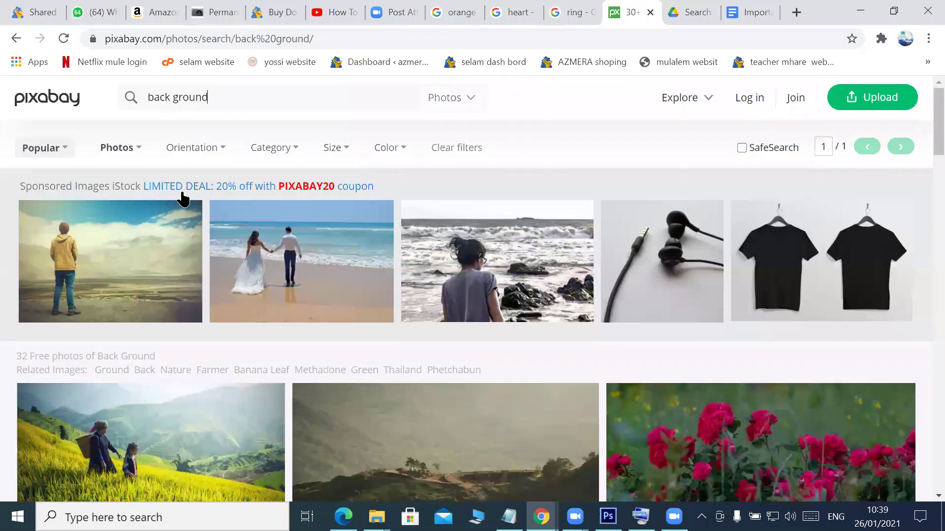
key("Home")
type("flower")
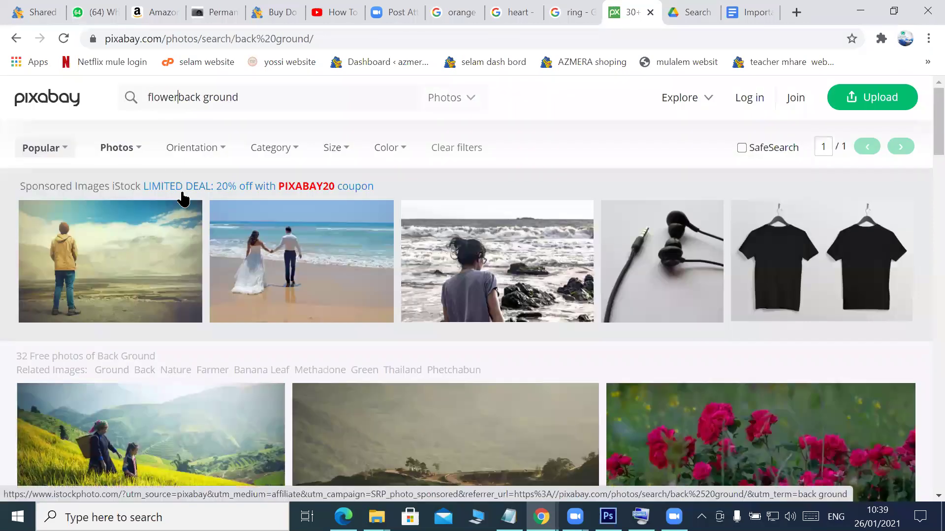
key("Return")
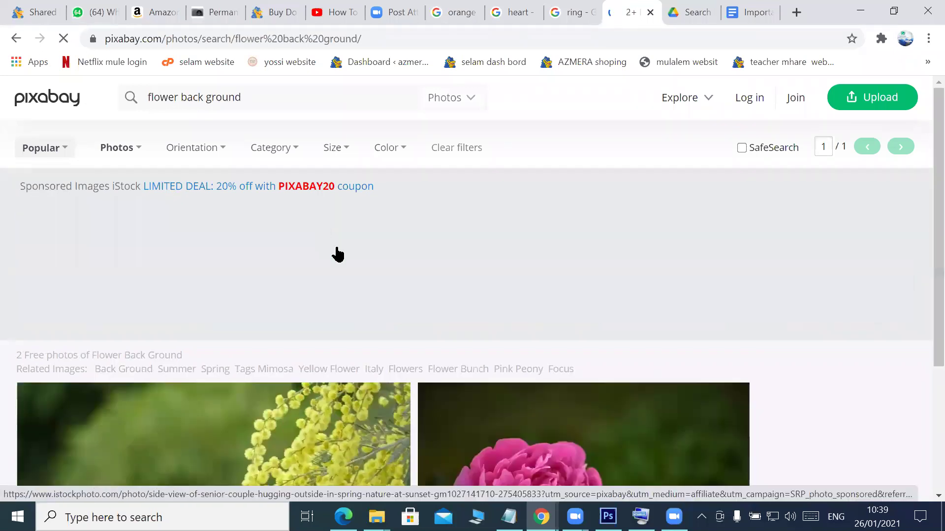
Check the flower background photos, return to the previous search and replace its term with "sea"
scroll(422, 289, "down", 1)
scroll(389, 308, "down", 3)
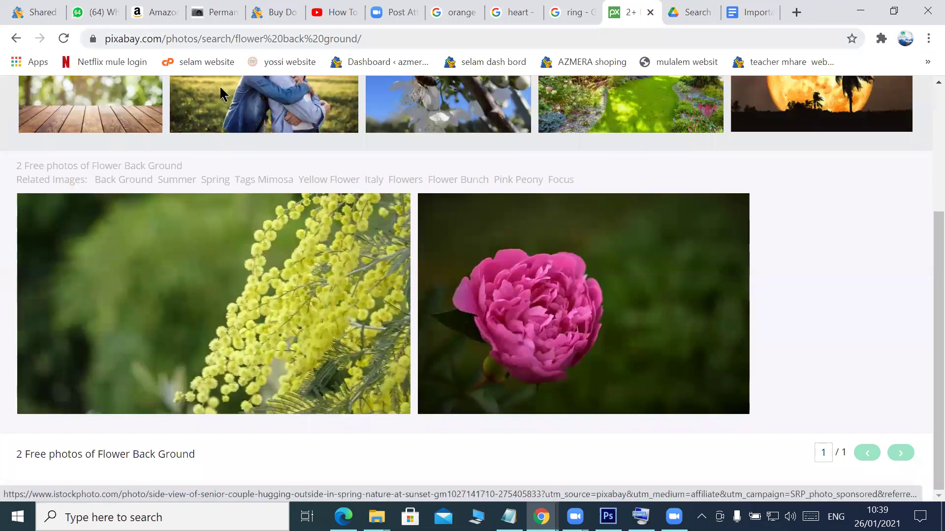
scroll(220, 91, "up", 4)
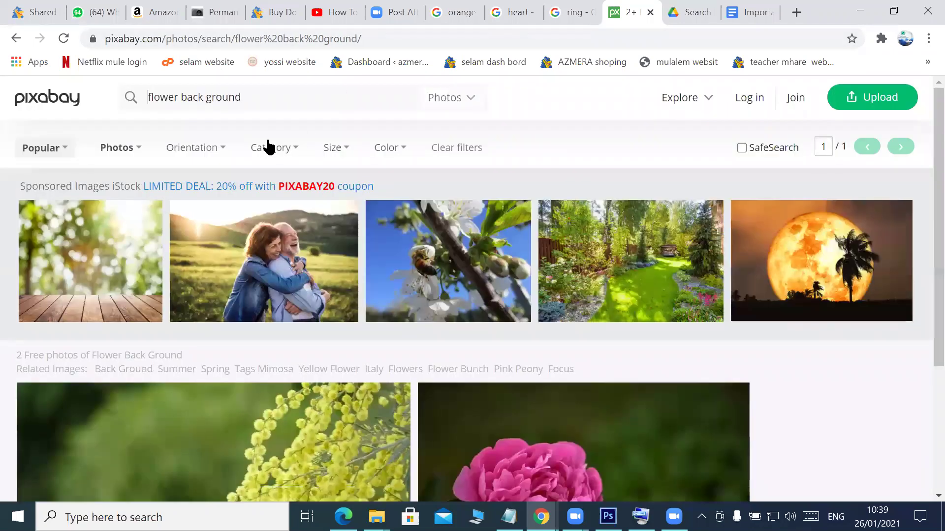
left_click(16, 39)
left_click_drag(208, 97, 154, 97)
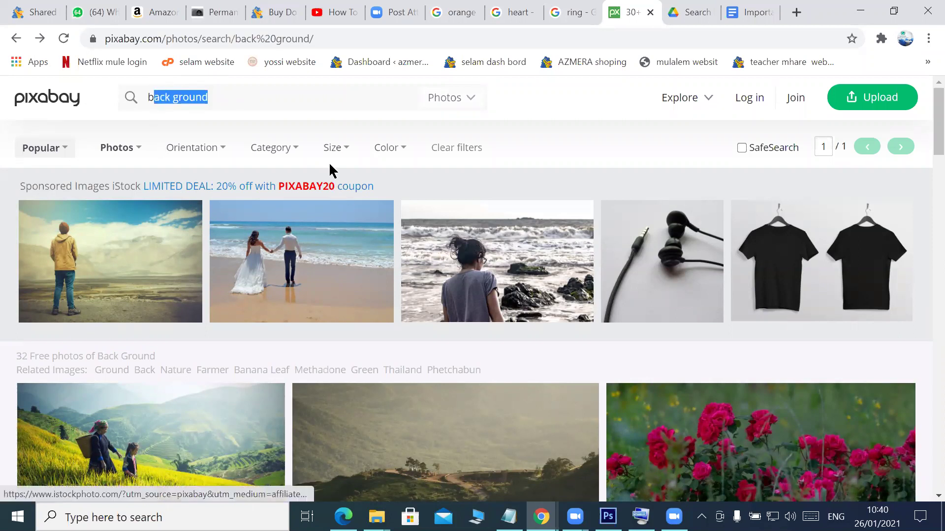
key("BackSpace")
key("BackSpace")
type("sea")
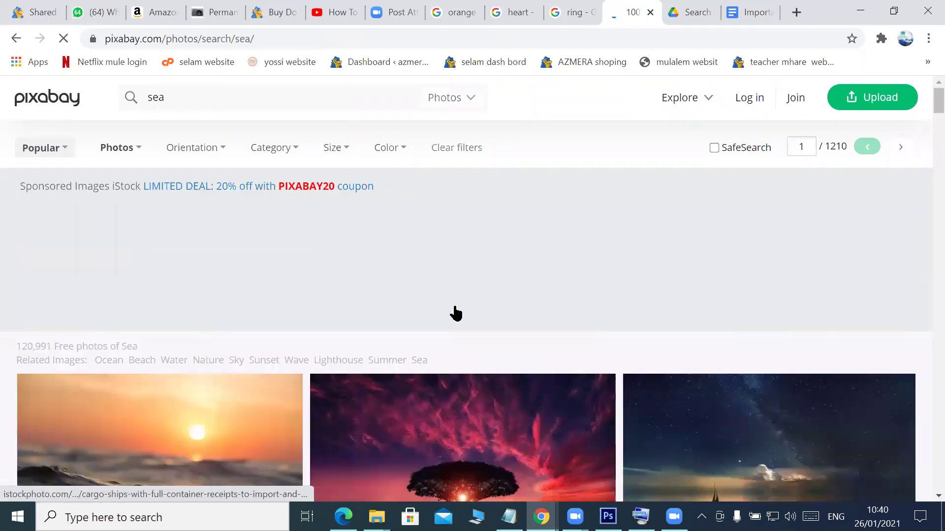
Try to open the "Water Blue Surface Sea" photo from the sea results and return to the results page
scroll(455, 314, "down", 5)
scroll(500, 243, "down", 6)
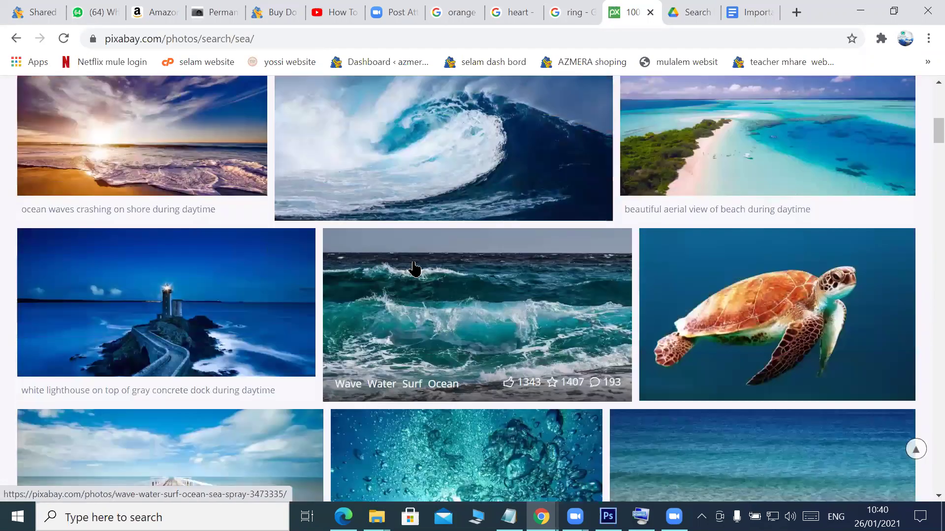
scroll(494, 253, "down", 10)
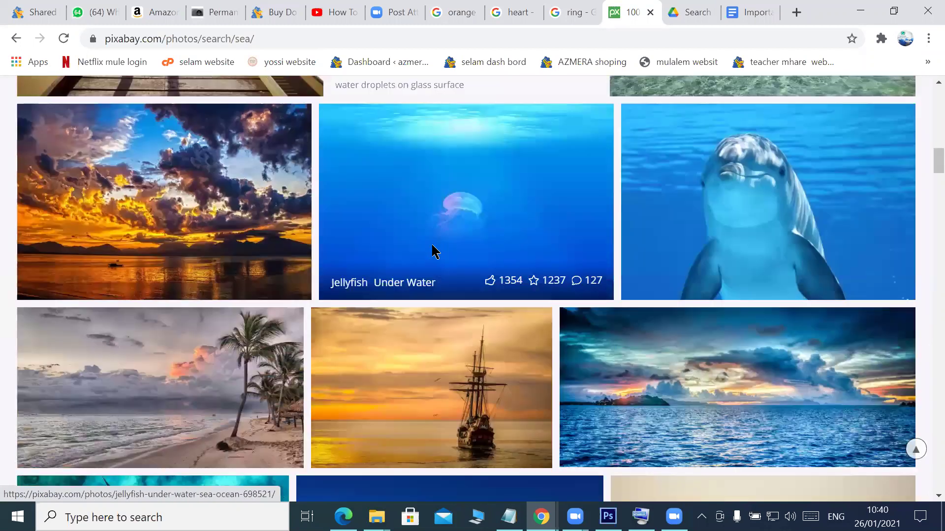
scroll(498, 235, "down", 7)
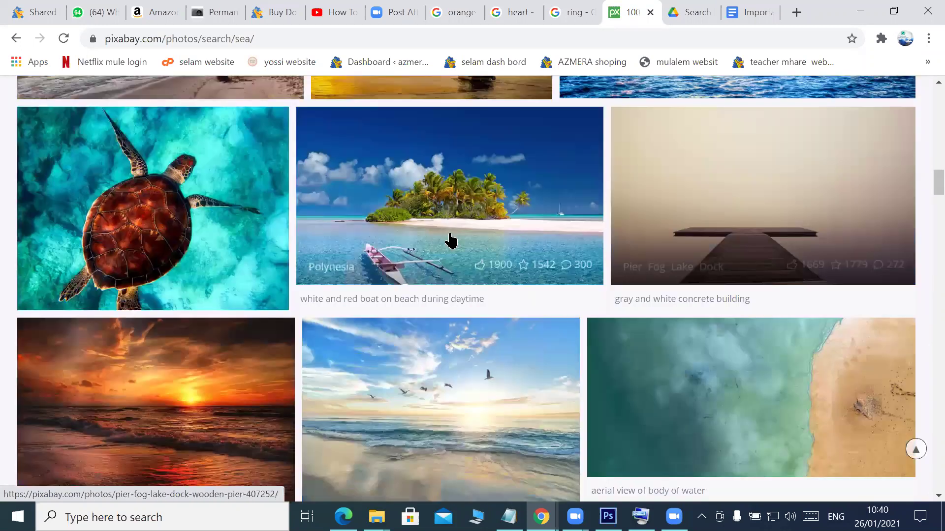
scroll(411, 241, "down", 7)
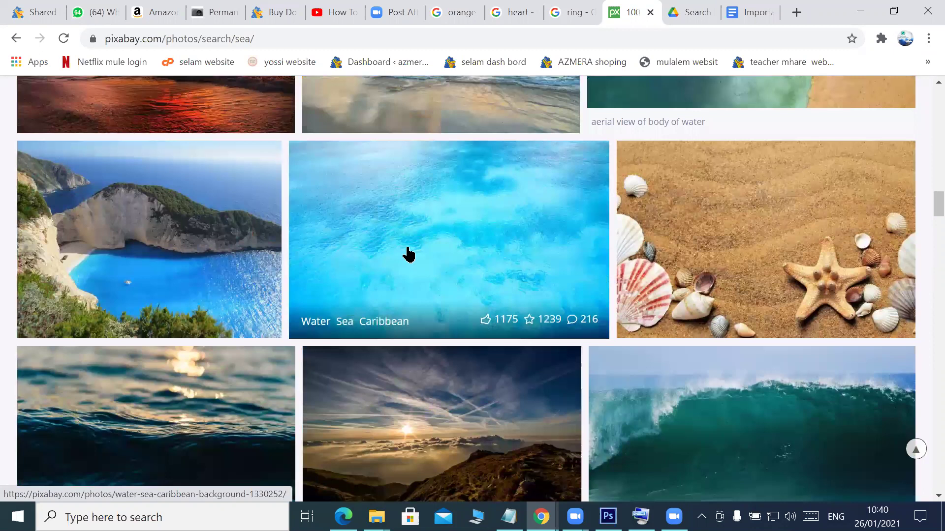
scroll(401, 247, "down", 7)
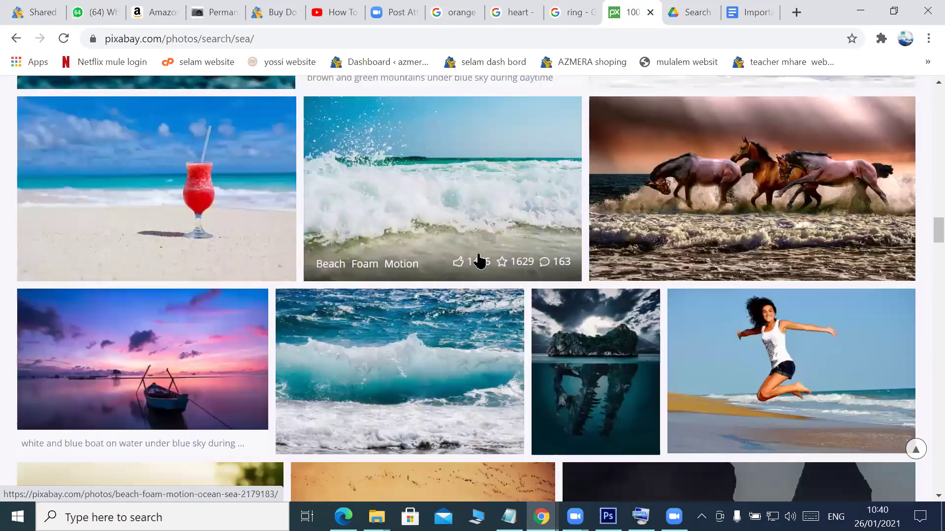
scroll(470, 261, "down", 7)
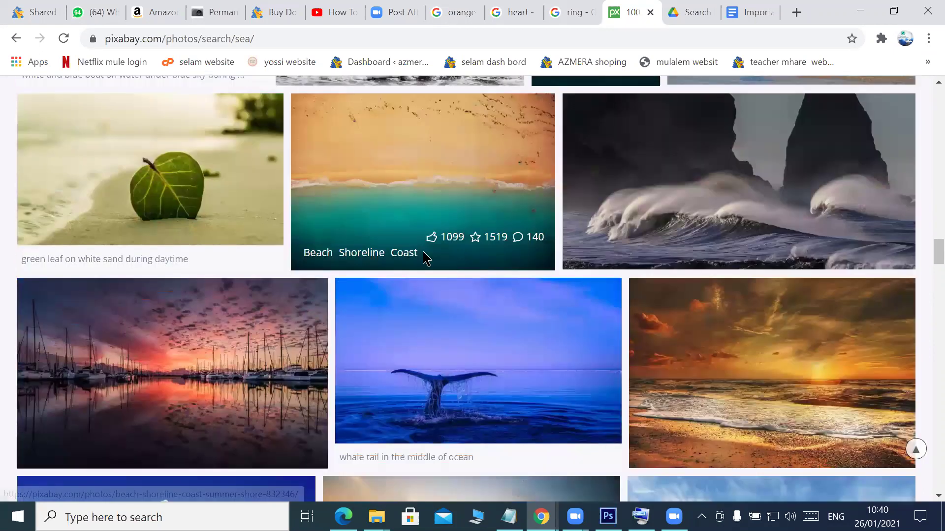
scroll(473, 268, "down", 7)
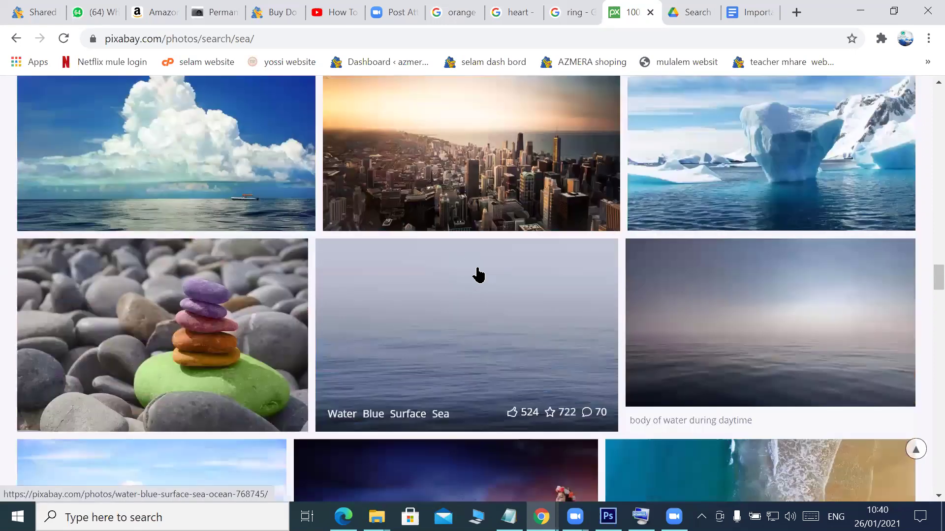
scroll(457, 273, "down", 1)
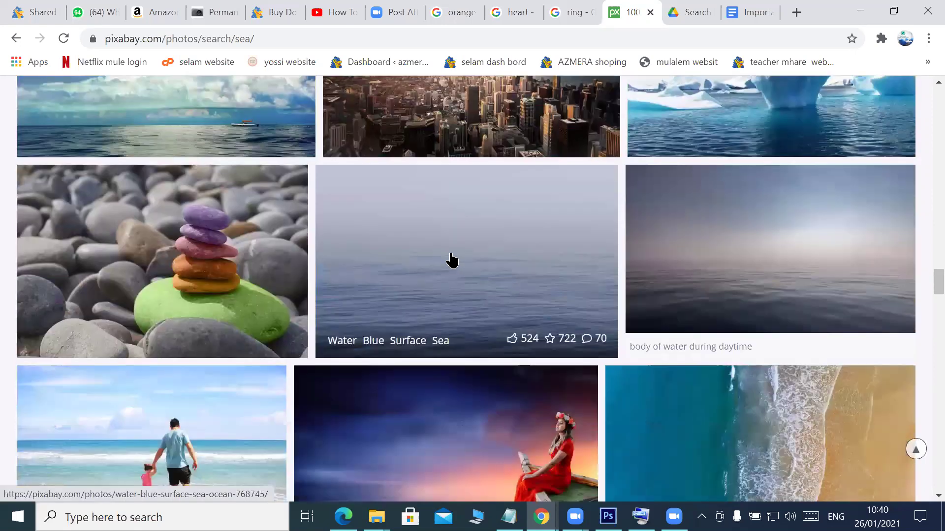
left_click(451, 261)
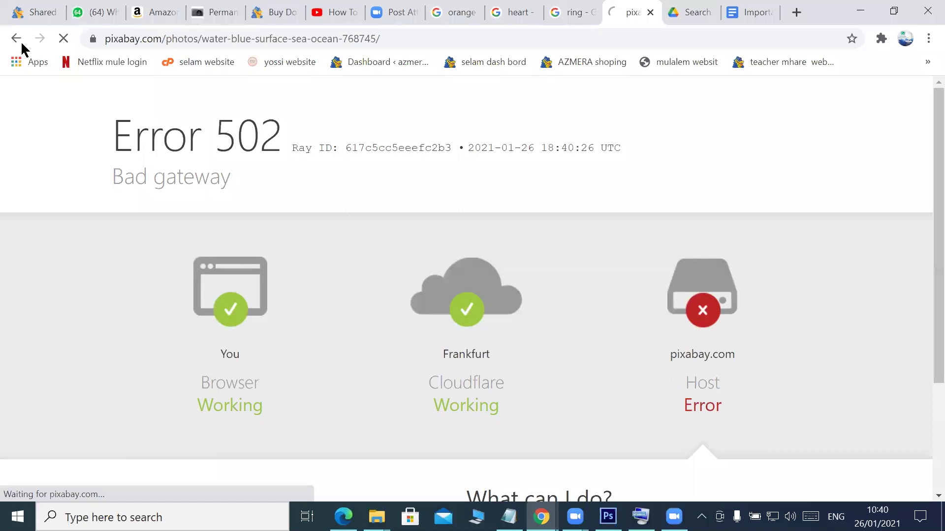
left_click(20, 45)
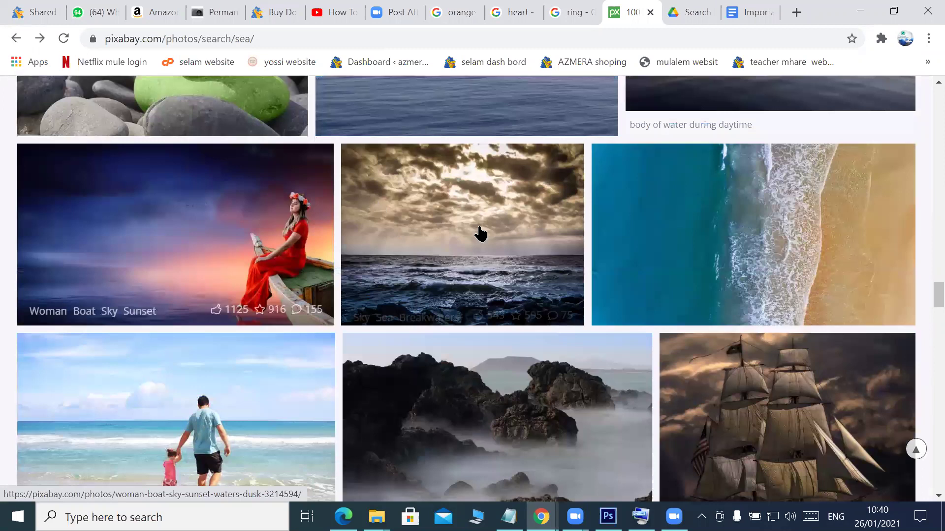
Look through the remaining sea photos on the first results page and go to page 2
scroll(479, 234, "down", 3)
scroll(409, 251, "down", 10)
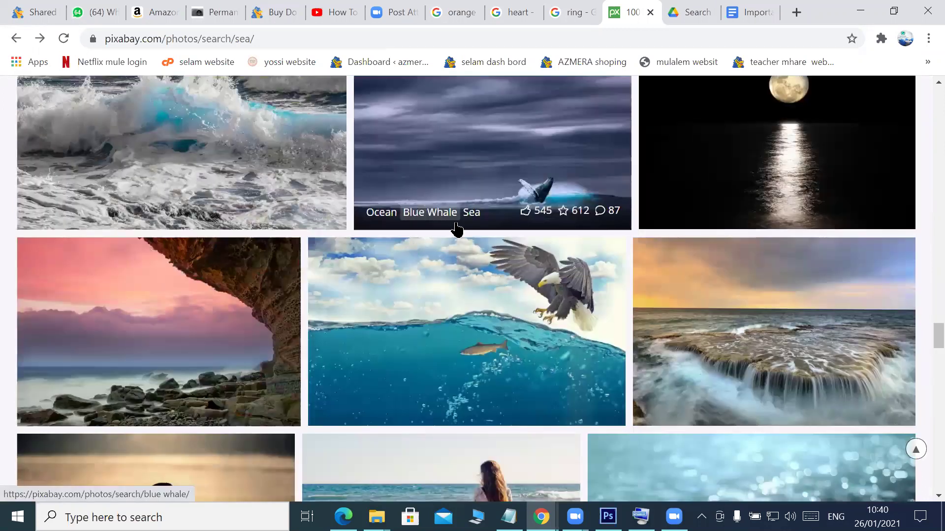
scroll(478, 209, "down", 10)
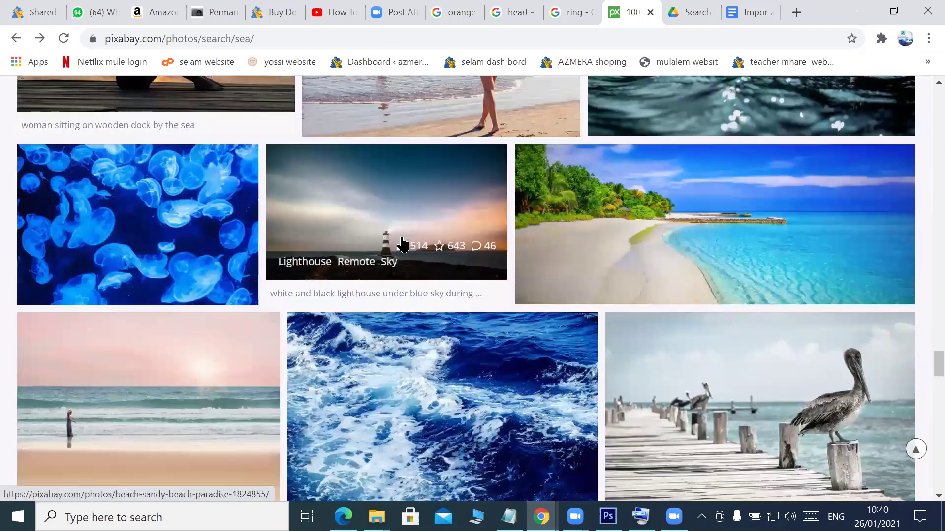
scroll(485, 231, "down", 15)
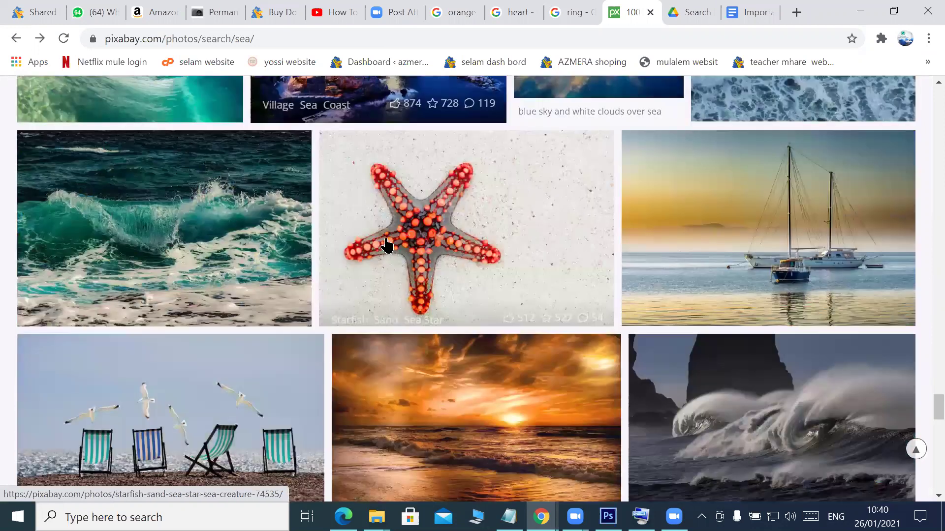
scroll(386, 244, "down", 10)
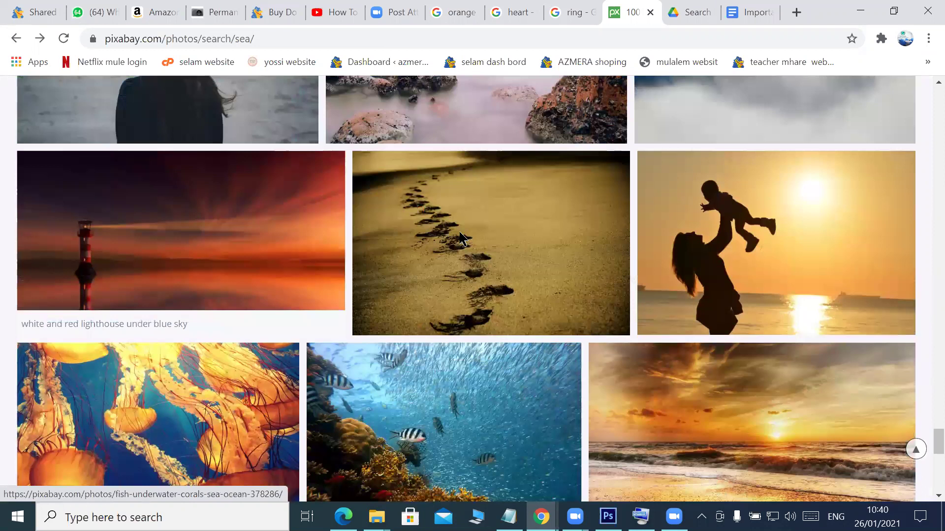
scroll(463, 239, "down", 10)
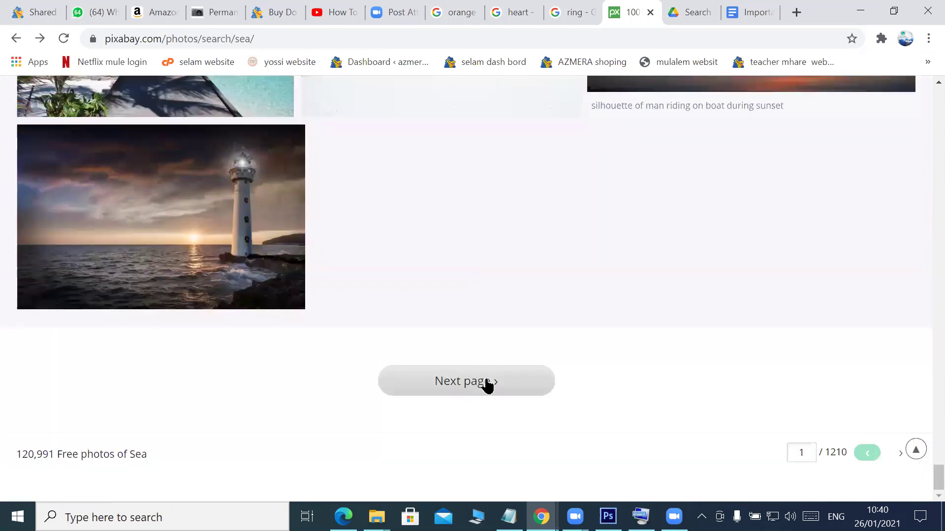
left_click(487, 386)
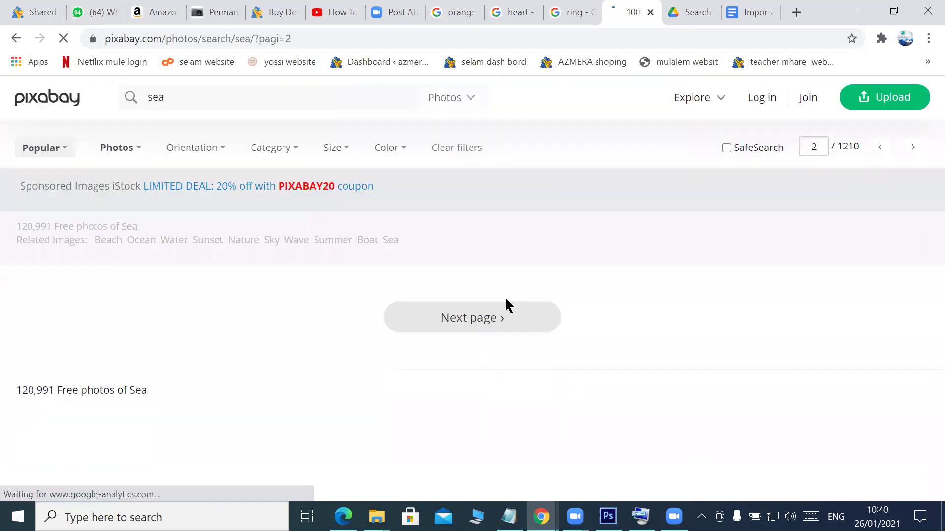
Open the "Underwater Blue Ocean" photo from the second page of sea results
scroll(505, 297, "down", 2)
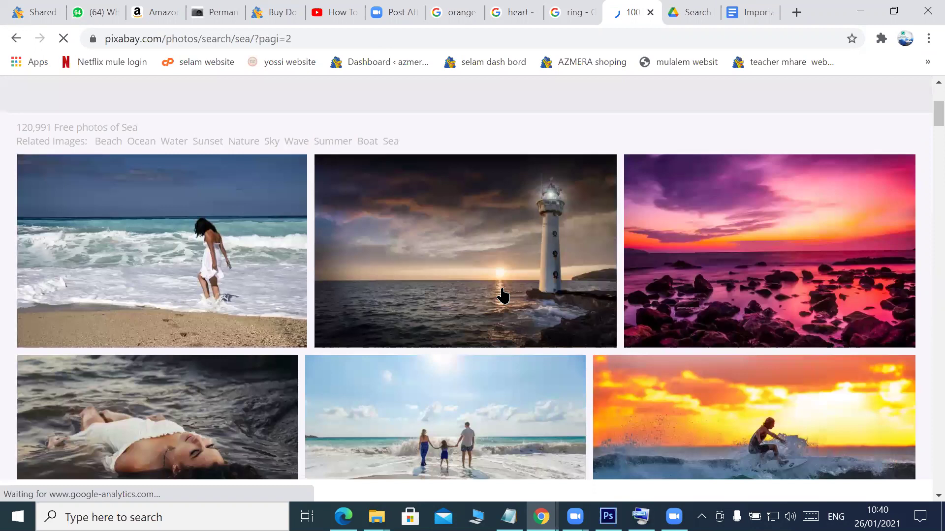
scroll(747, 272, "down", 8)
left_click(747, 272)
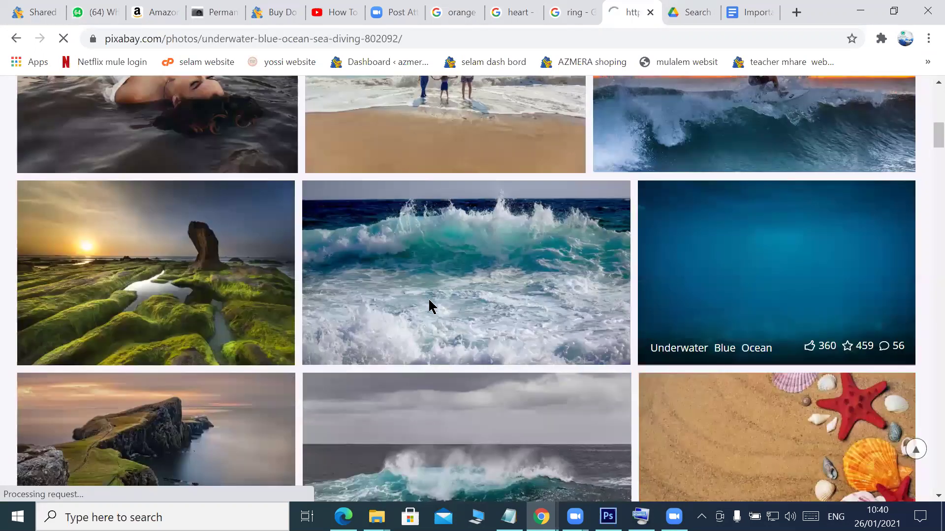
Copy the underwater photo into the weeding document in Photoshop and place its layer directly above Layer 0
right_click(362, 256)
key("Down")
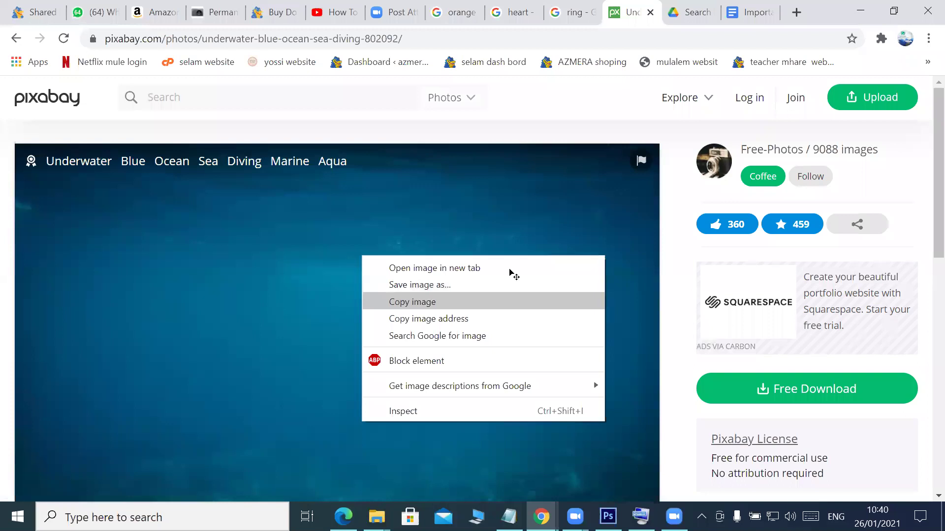
key("alt+Tab")
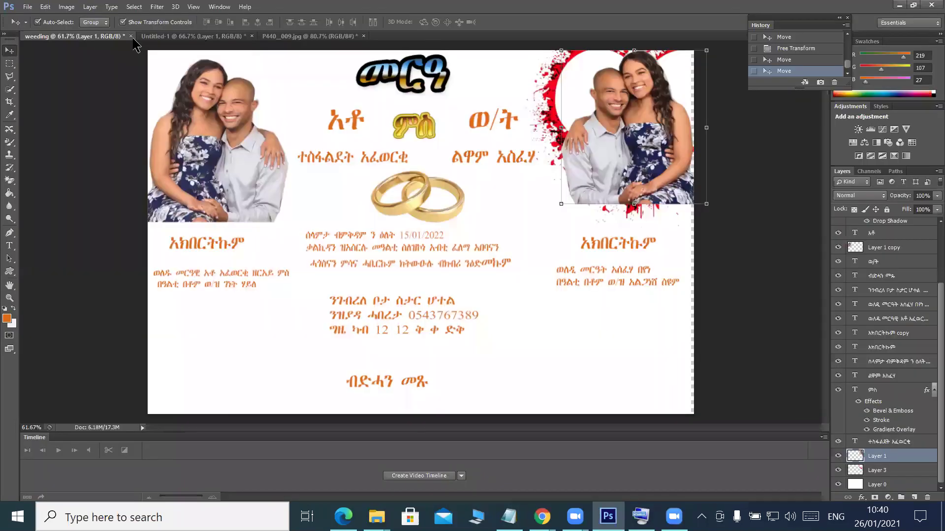
key("ctrl+v")
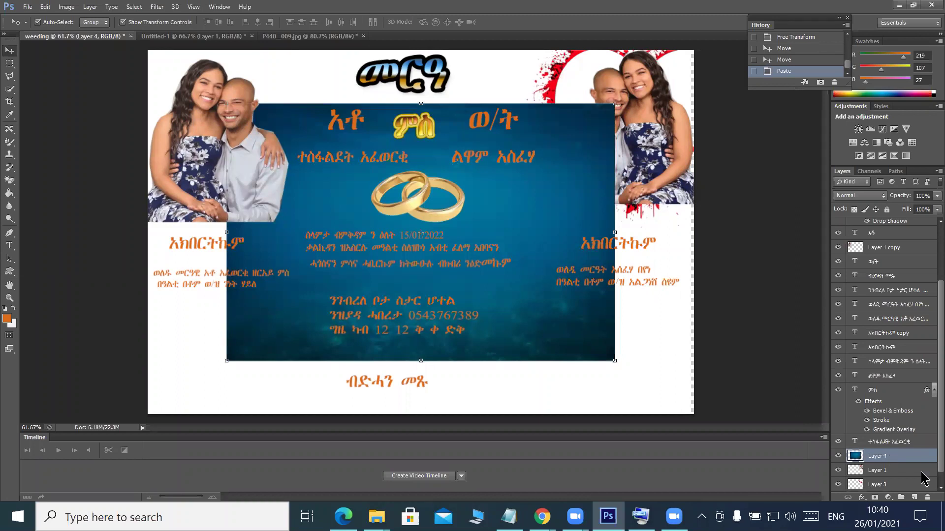
scroll(886, 450, "down", 1)
left_click_drag(904, 483, 897, 474)
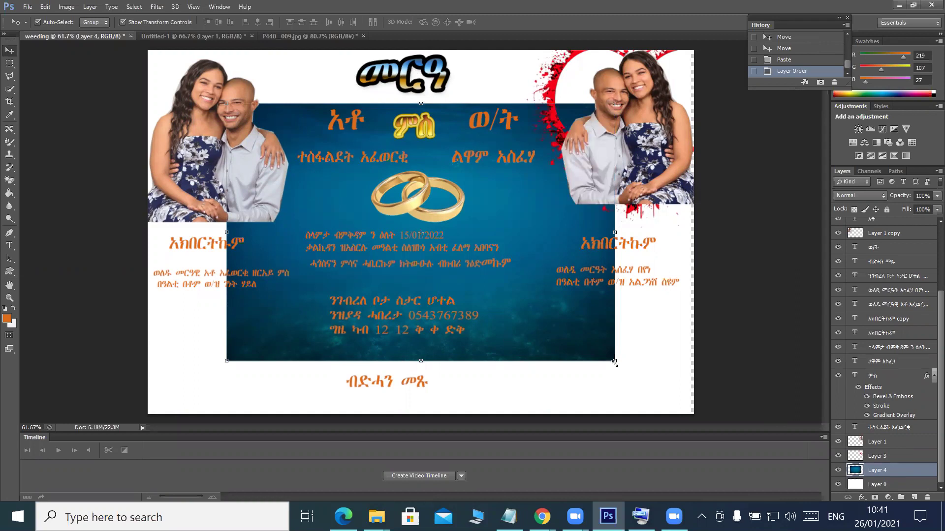
Scale the pasted underwater photo proportionally to about 145% so it covers the whole card
key("ctrl+t")
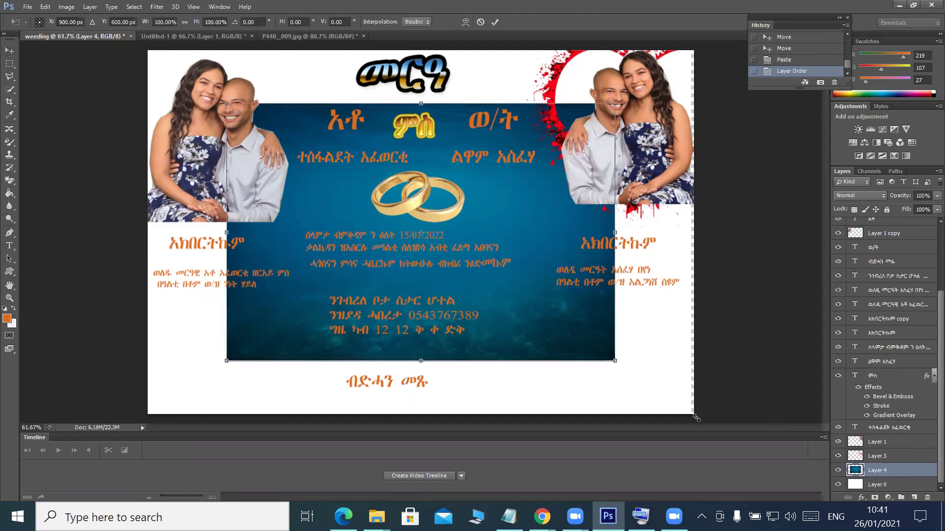
left_click_drag(696, 418, 697, 415)
left_click_drag(157, 53, 133, 30)
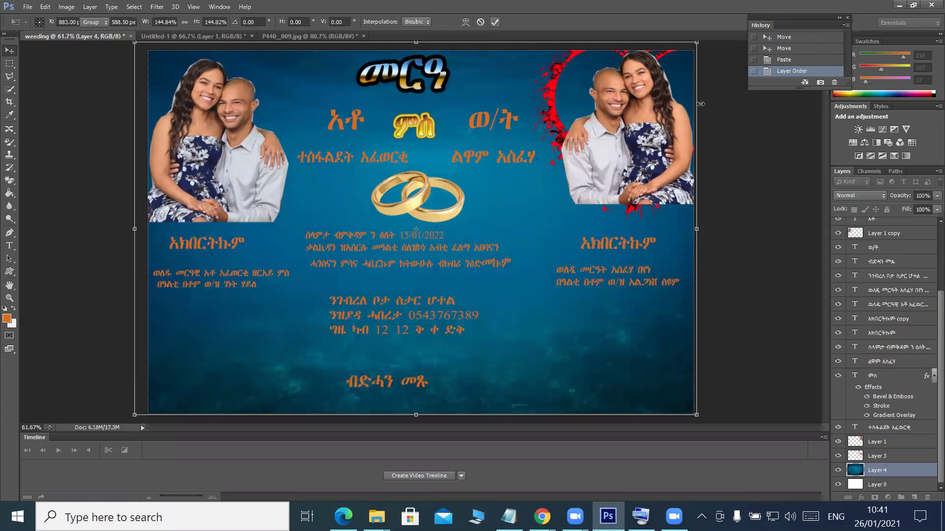
key("Return")
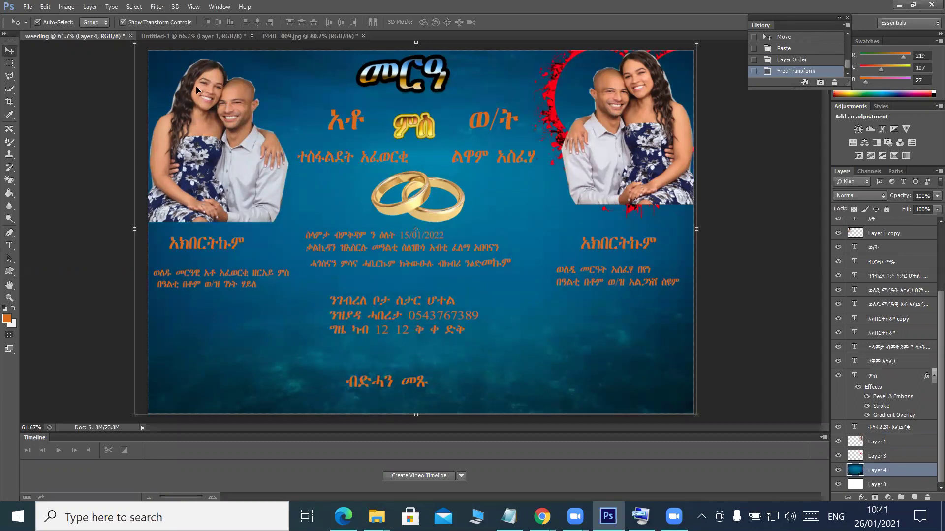
Lower the opacity of the underwater background layer to 69%
left_click(937, 196)
left_click_drag(921, 207, 919, 206)
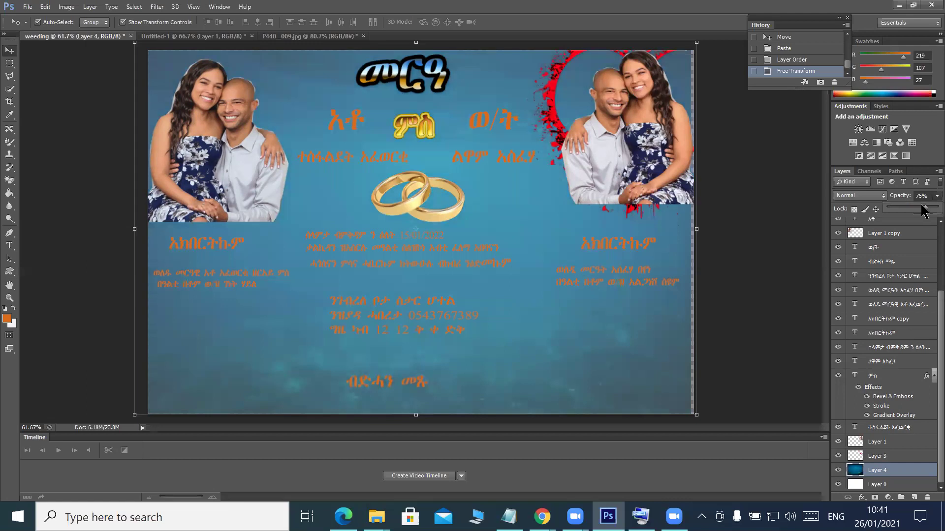
left_click_drag(922, 210, 922, 210)
left_click(16, 53)
Recolour the one-word heading text under the left couple to golden yellow (#eba819)
left_click(10, 246)
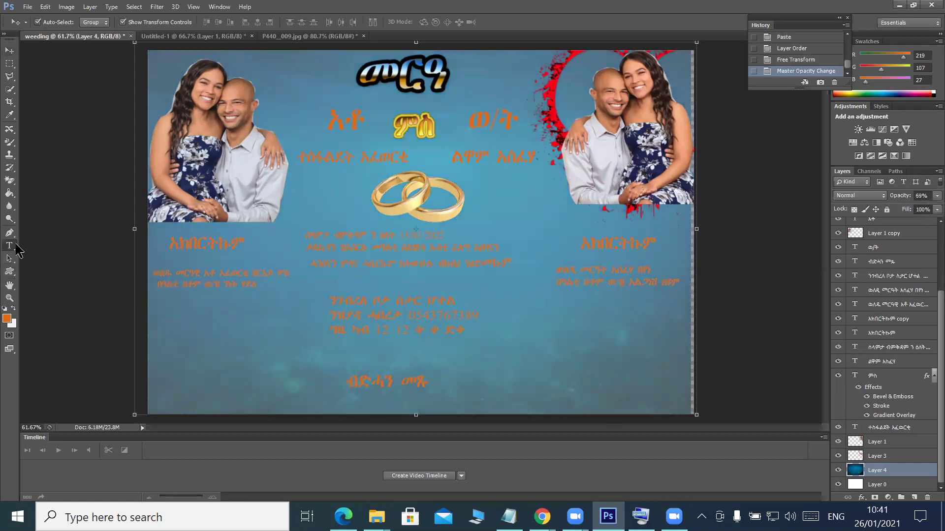
left_click_drag(169, 242, 245, 244)
left_click(323, 23)
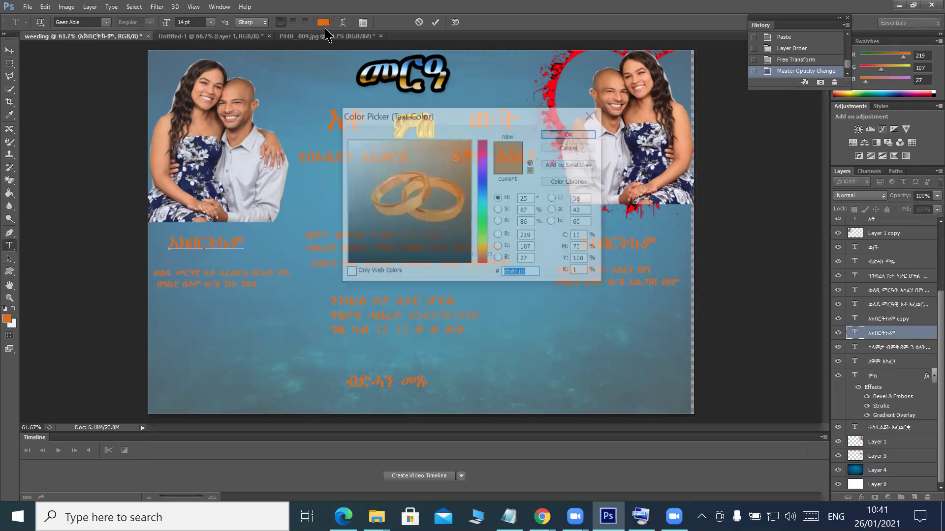
left_click_drag(483, 251, 484, 239)
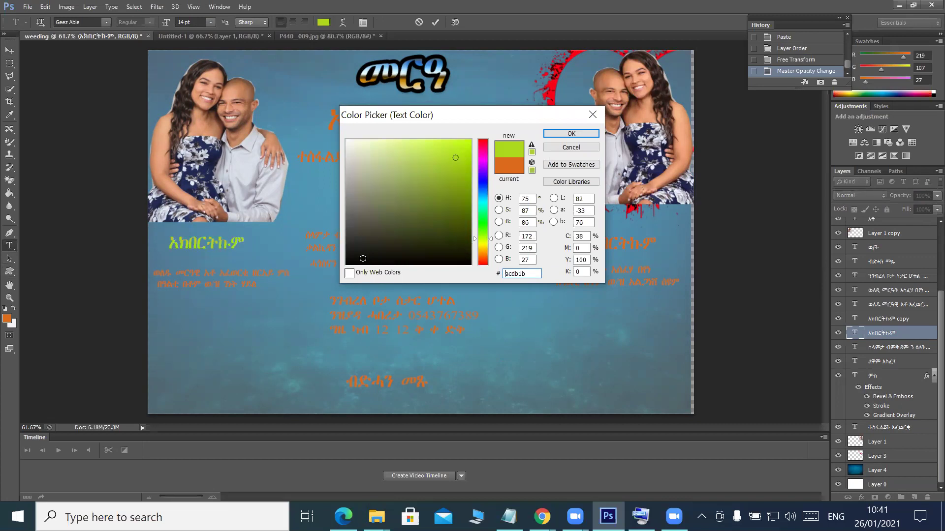
left_click(363, 258)
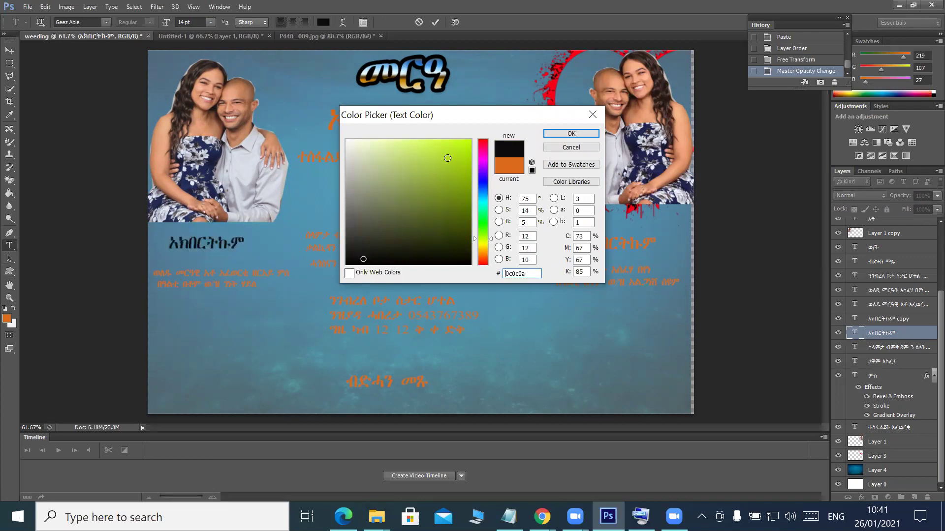
left_click(482, 251)
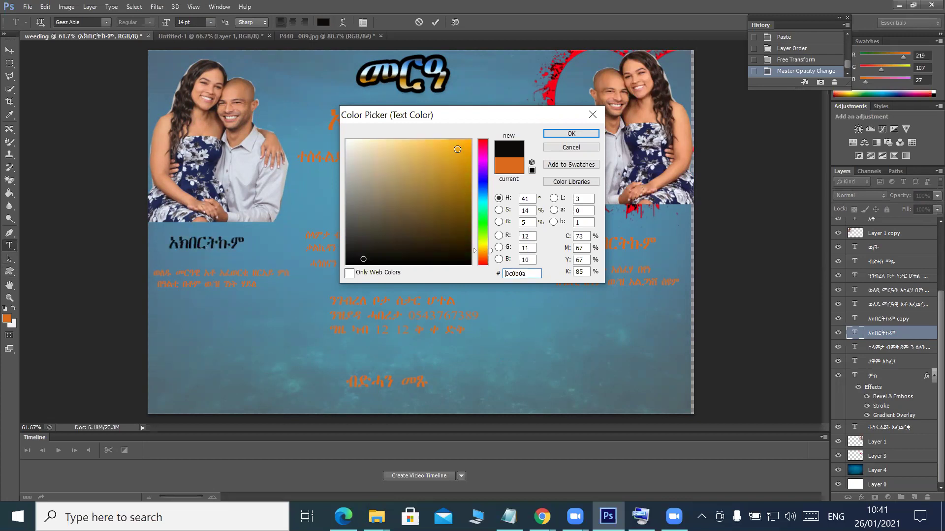
left_click(457, 149)
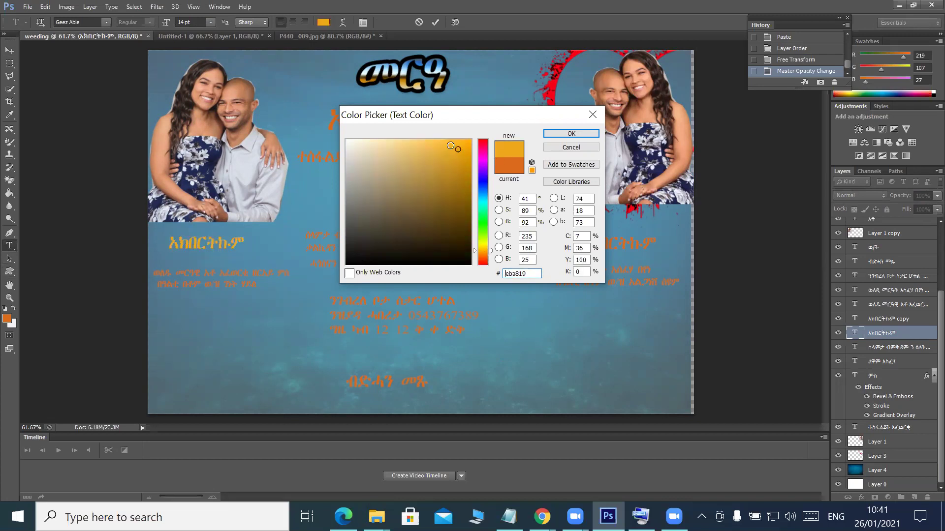
left_click(573, 136)
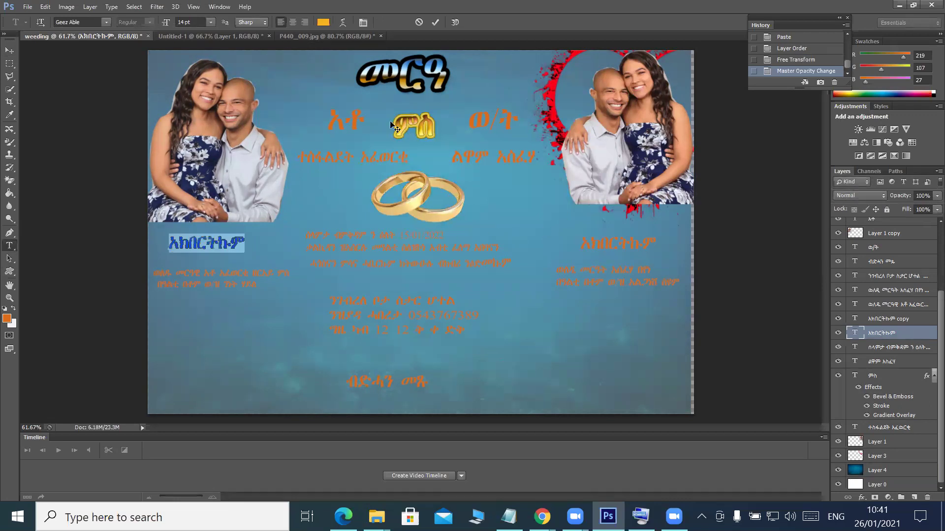
left_click(435, 22)
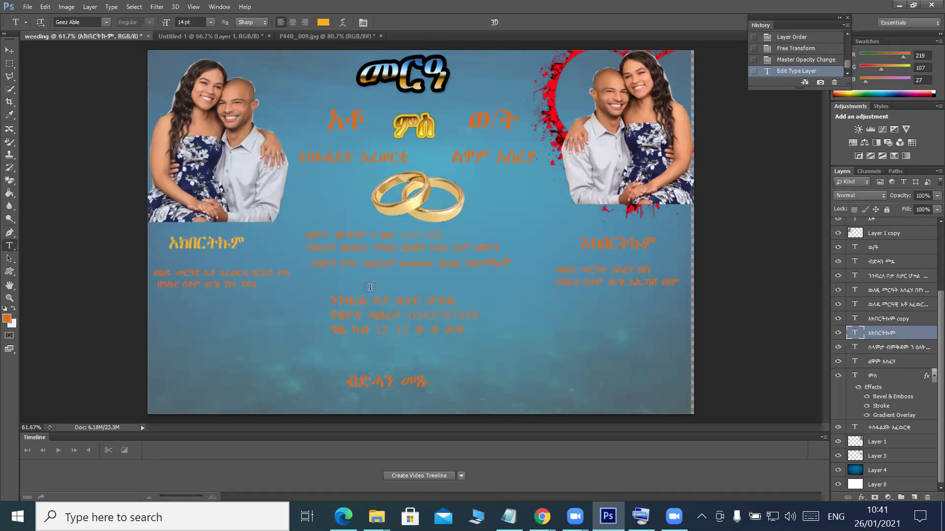
Hide the underwater background on Layer 4 and switch to Chrome, going back to the second page of sea results
double_click(336, 116)
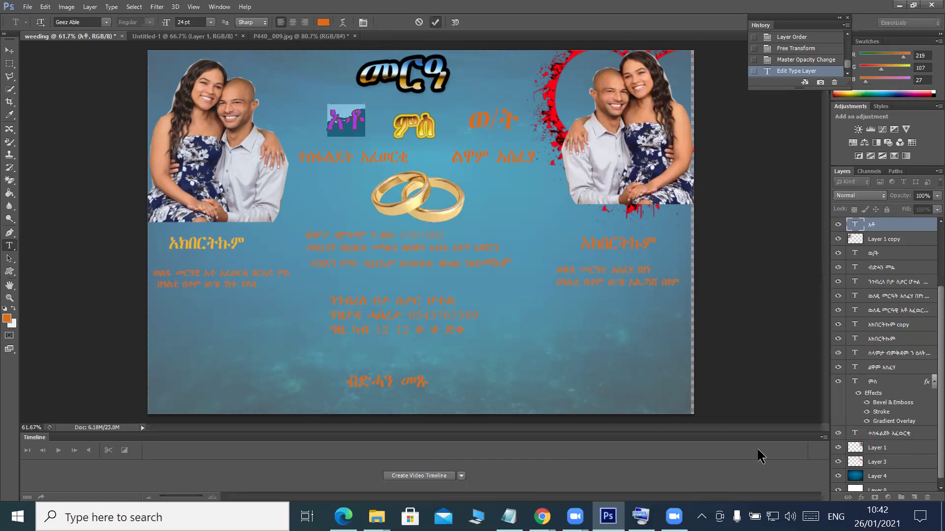
left_click(837, 476)
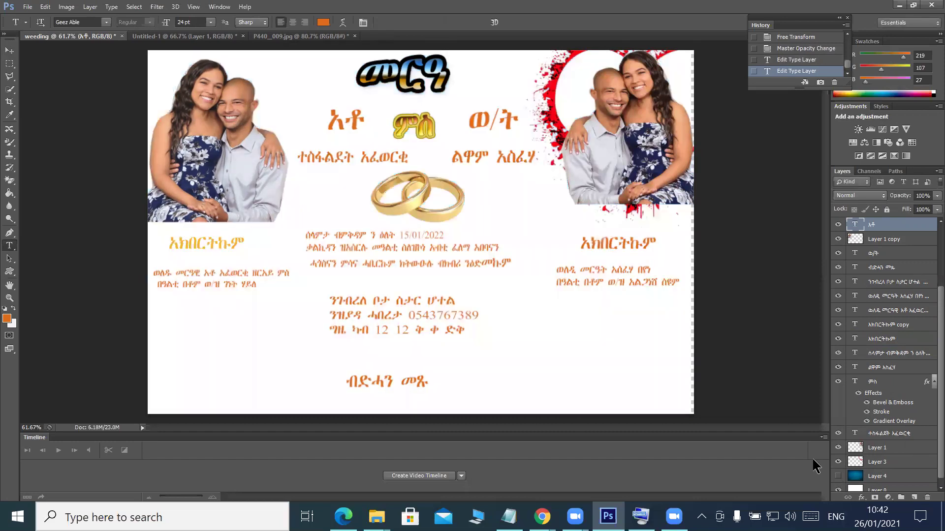
mouse_move(542, 517)
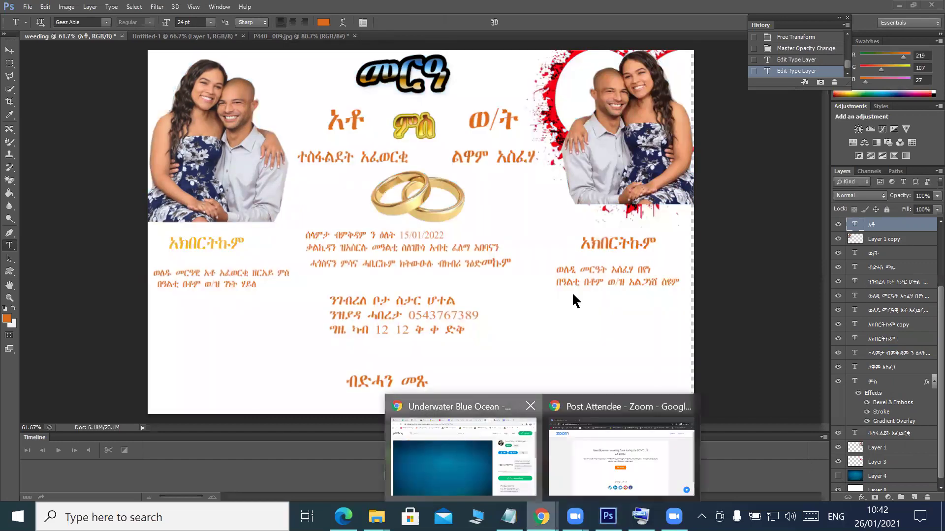
left_click(463, 455)
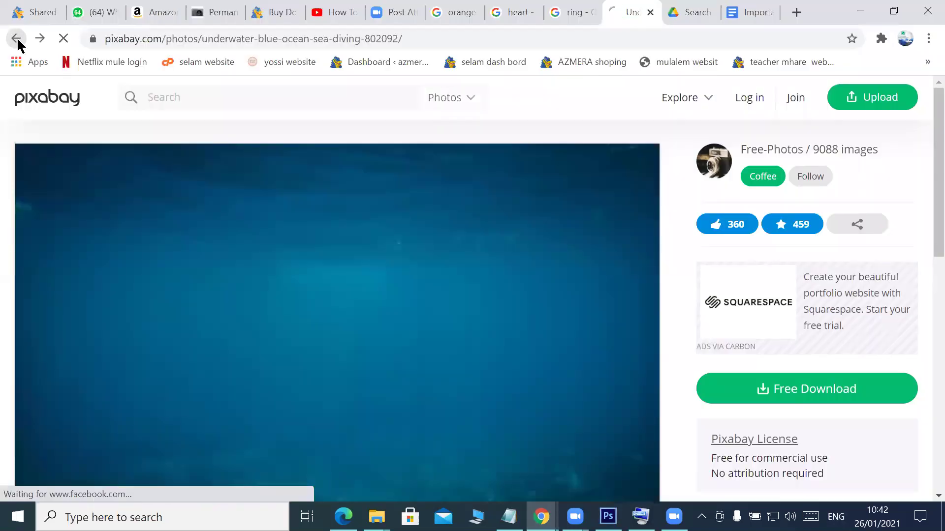
left_click(17, 39)
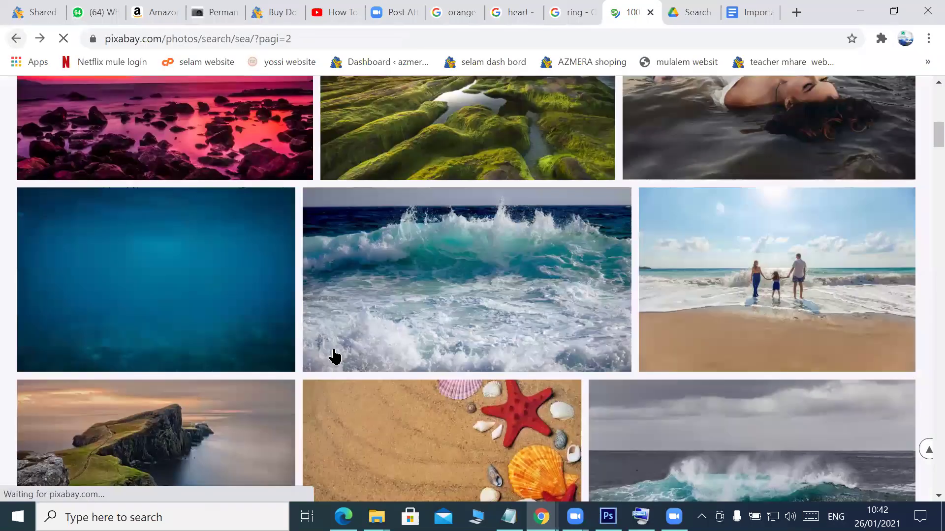
Look through the sea photos on the second results page for another background and go to page 3
scroll(445, 342, "down", 5)
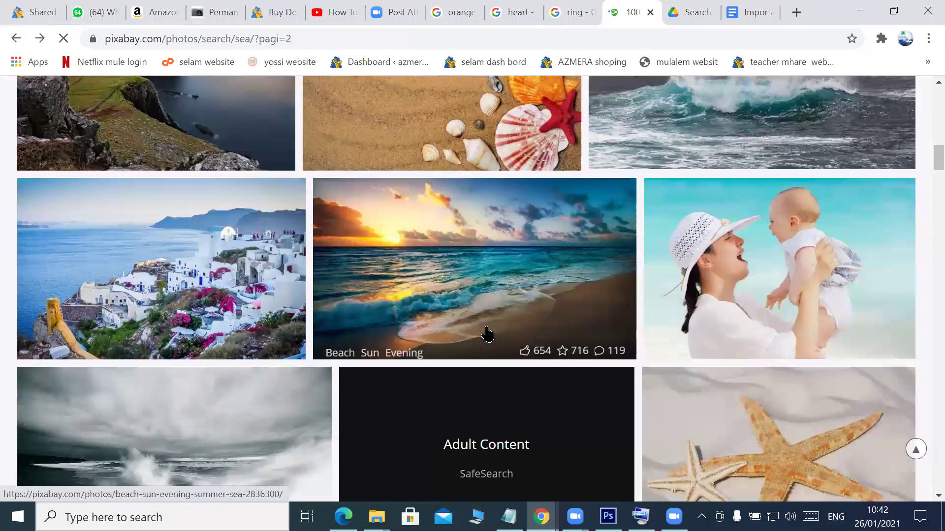
scroll(492, 327, "down", 5)
scroll(497, 293, "down", 5)
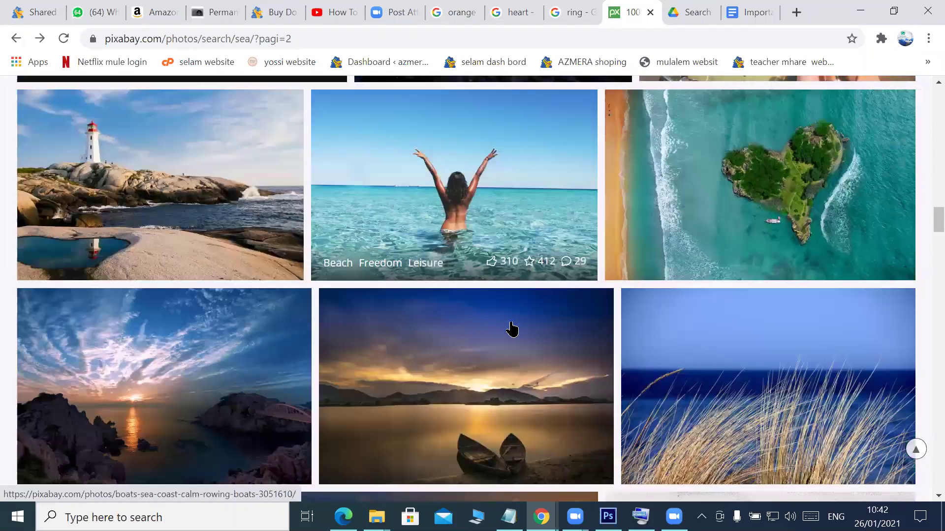
scroll(467, 340, "down", 5)
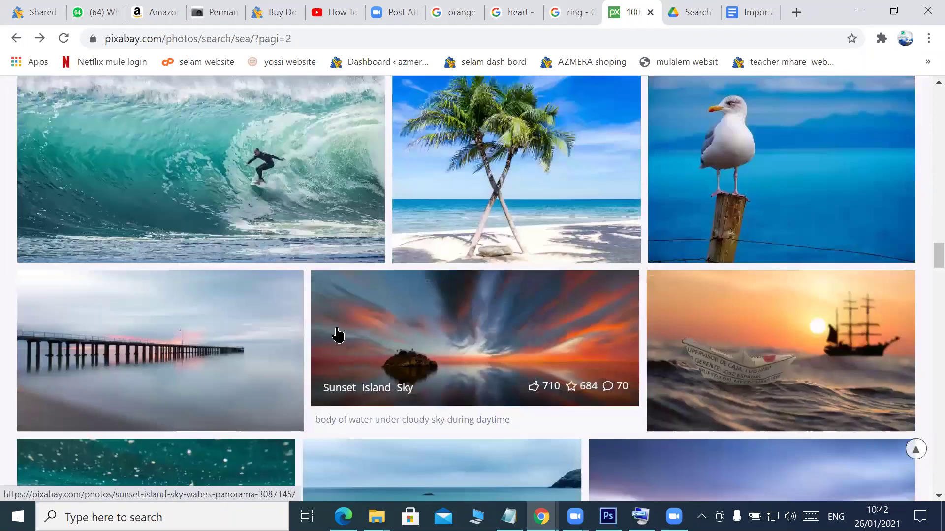
scroll(246, 207, "down", 5)
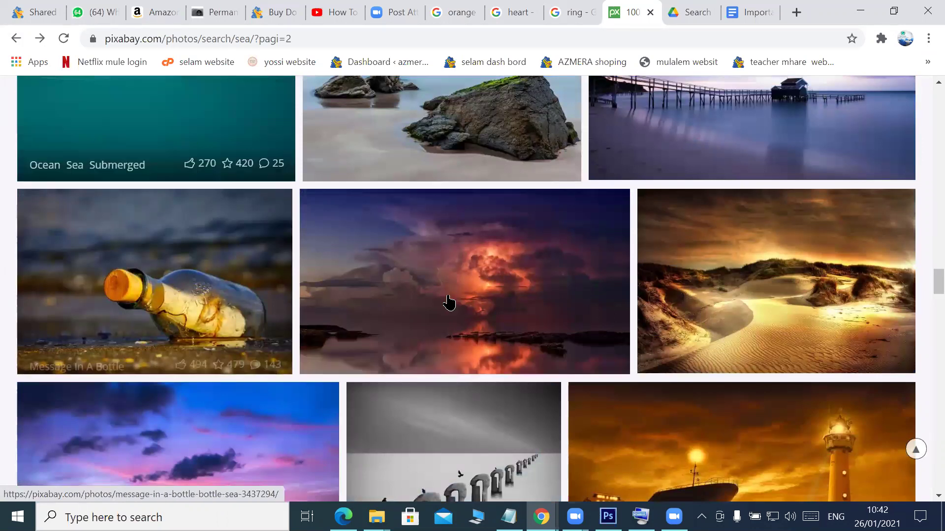
scroll(433, 310, "down", 9)
scroll(388, 317, "down", 3)
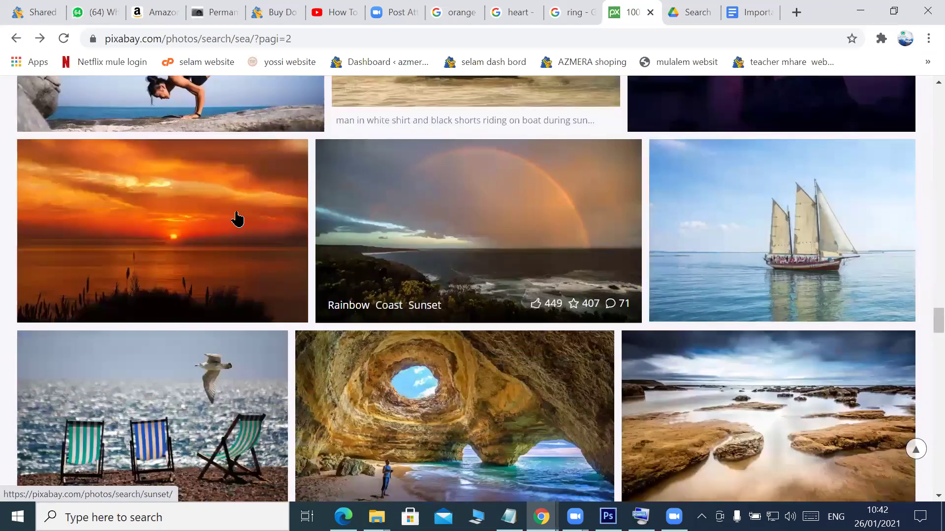
scroll(315, 345, "down", 1)
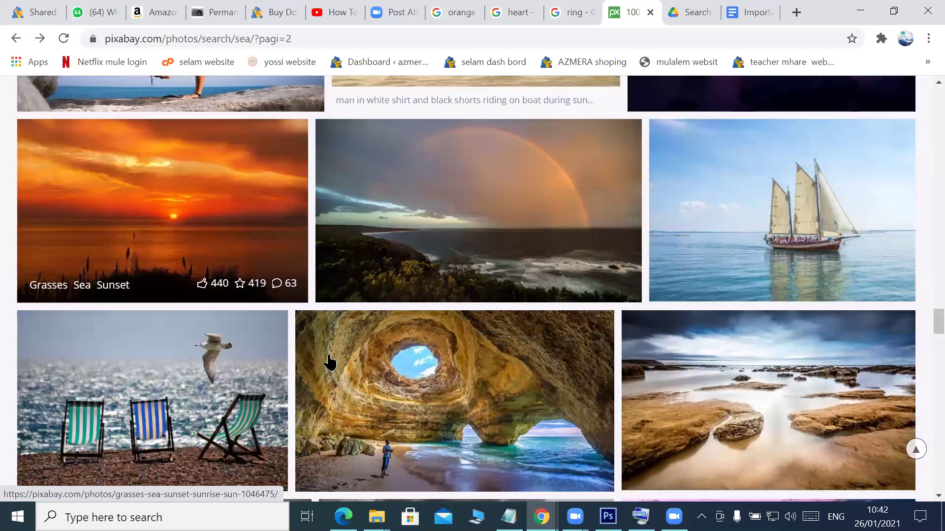
scroll(393, 340, "down", 8)
scroll(492, 330, "down", 9)
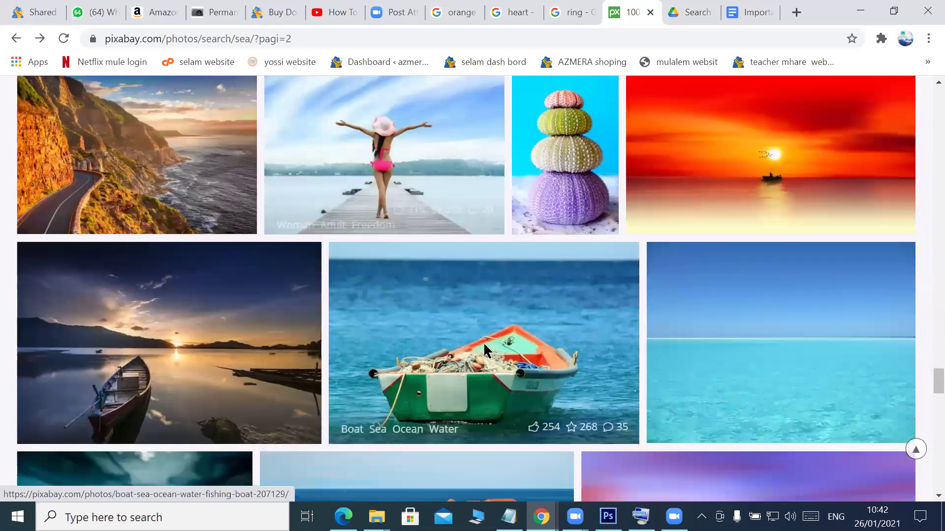
scroll(483, 341, "down", 2)
scroll(471, 323, "down", 6)
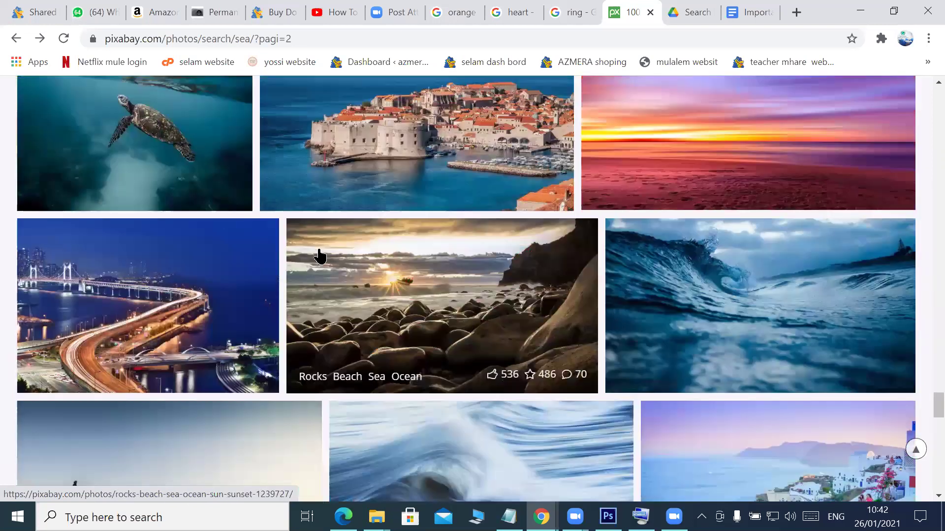
scroll(290, 262, "down", 7)
scroll(312, 297, "down", 8)
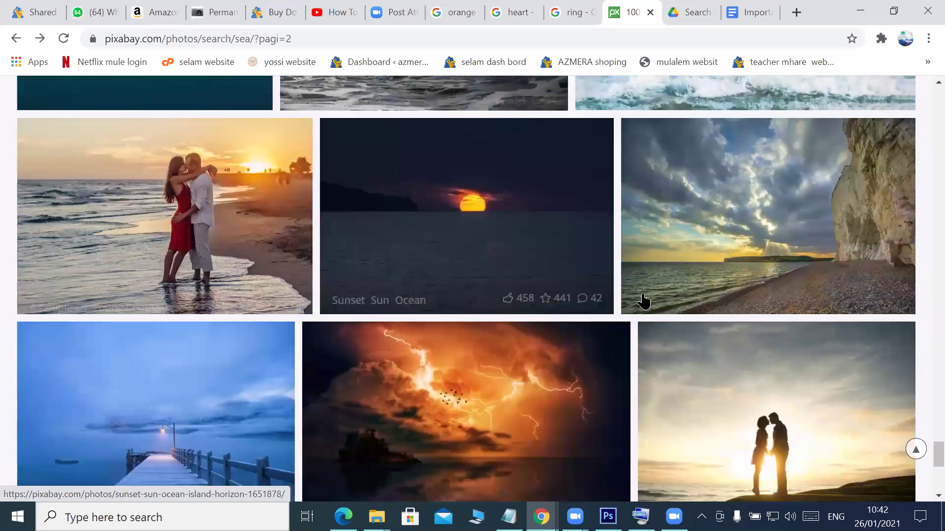
scroll(643, 302, "down", 5)
scroll(568, 281, "down", 1)
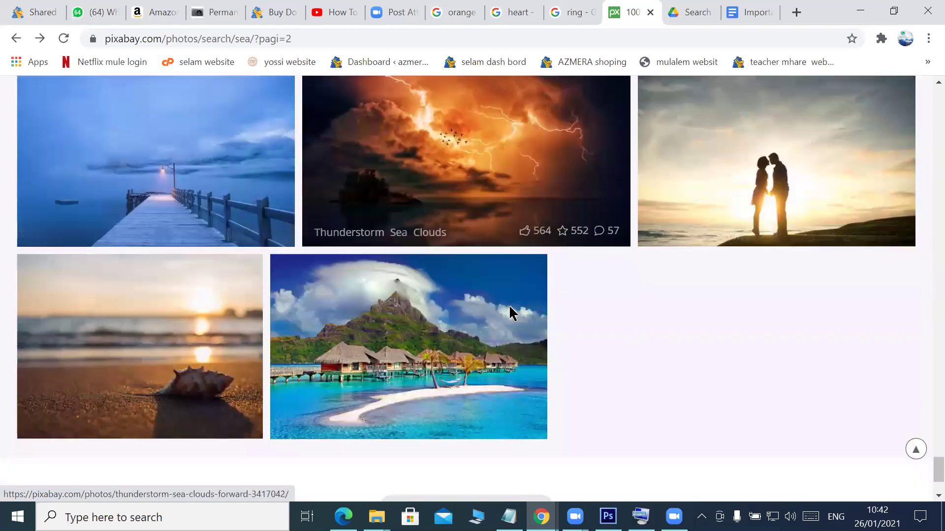
scroll(507, 388, "down", 3)
left_click(507, 388)
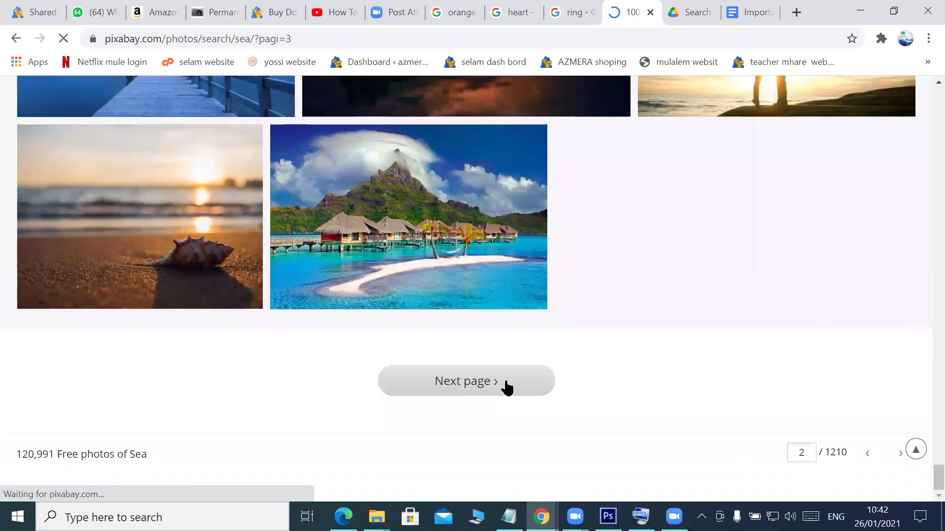
Look through the sea photos on page 3, check the foggy mountain sunset photo's page, and return to the results
scroll(531, 338, "down", 6)
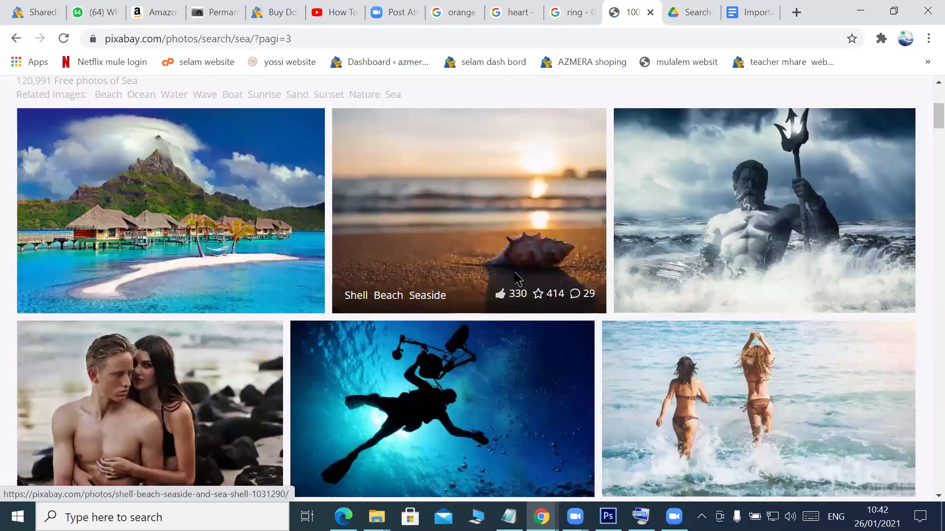
scroll(517, 278, "down", 10)
scroll(522, 276, "down", 5)
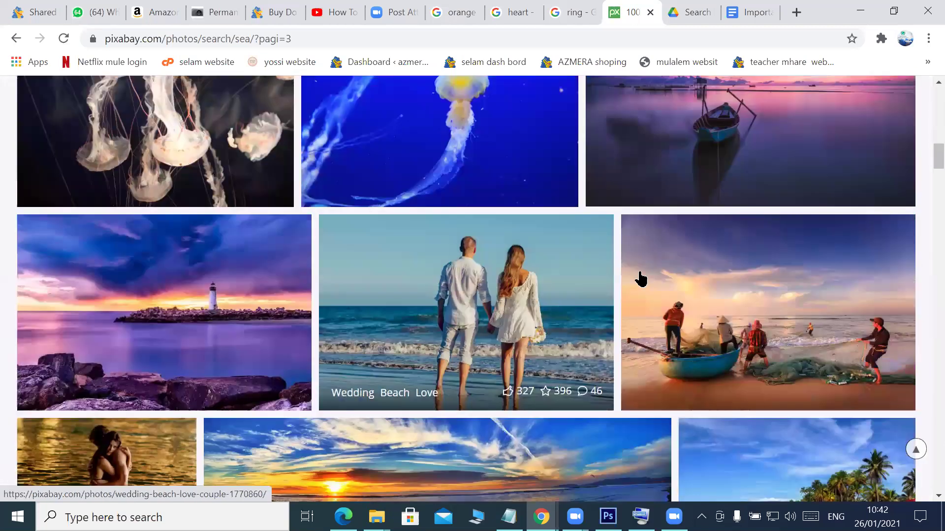
scroll(542, 261, "down", 4)
scroll(423, 275, "down", 2)
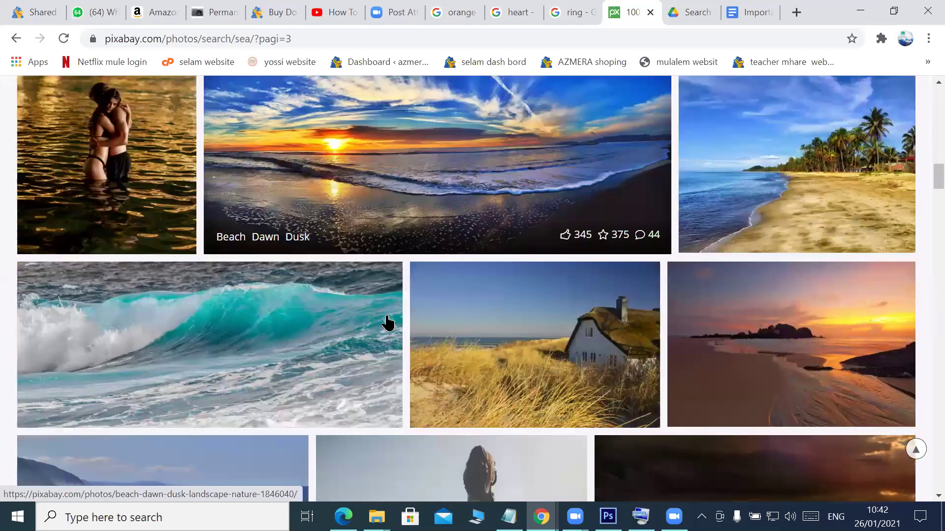
scroll(418, 334, "down", 8)
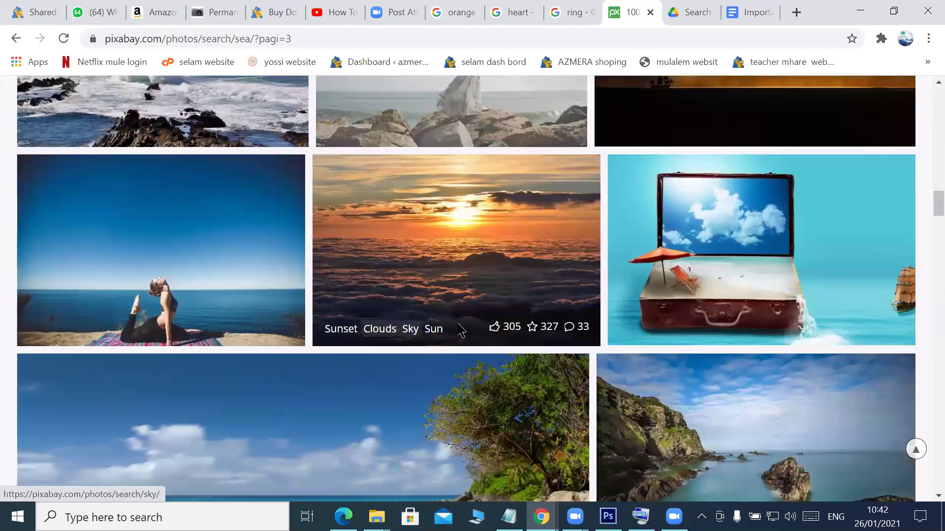
scroll(566, 327, "down", 10)
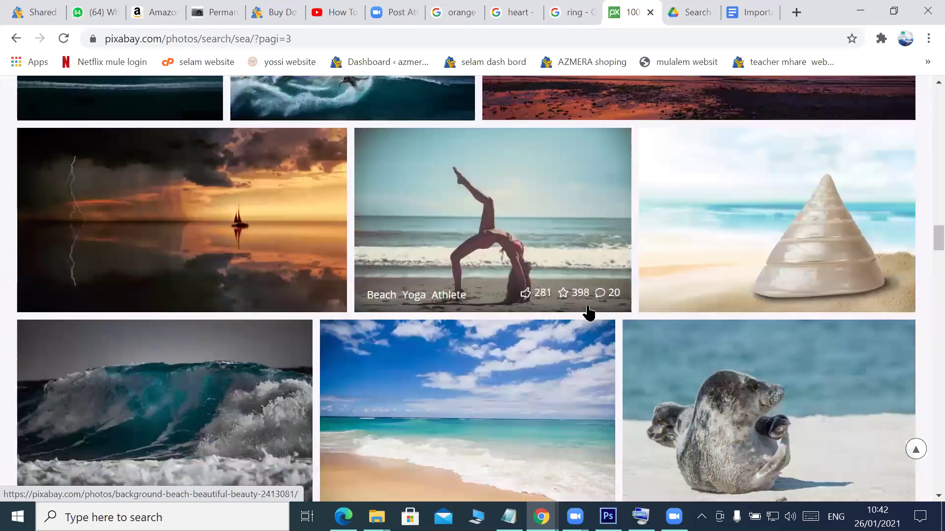
scroll(517, 259, "down", 4)
scroll(566, 317, "down", 4)
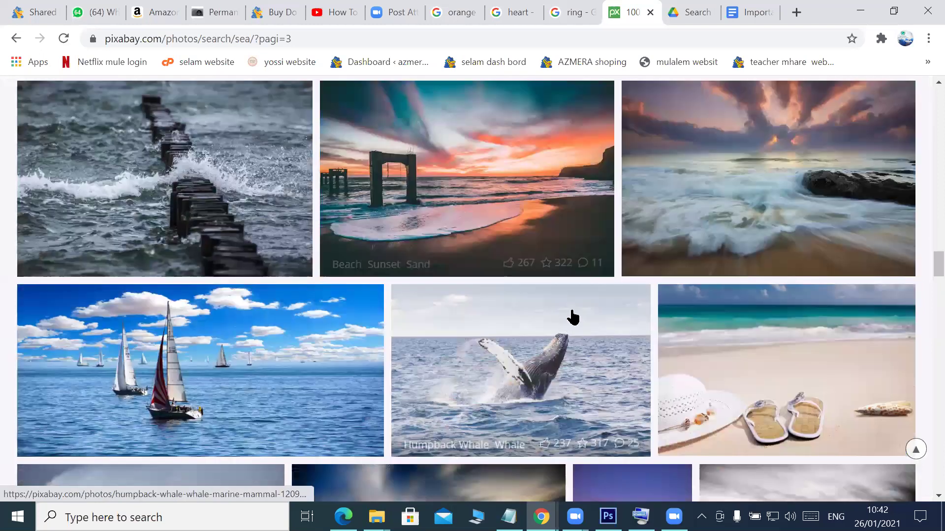
scroll(572, 317, "down", 7)
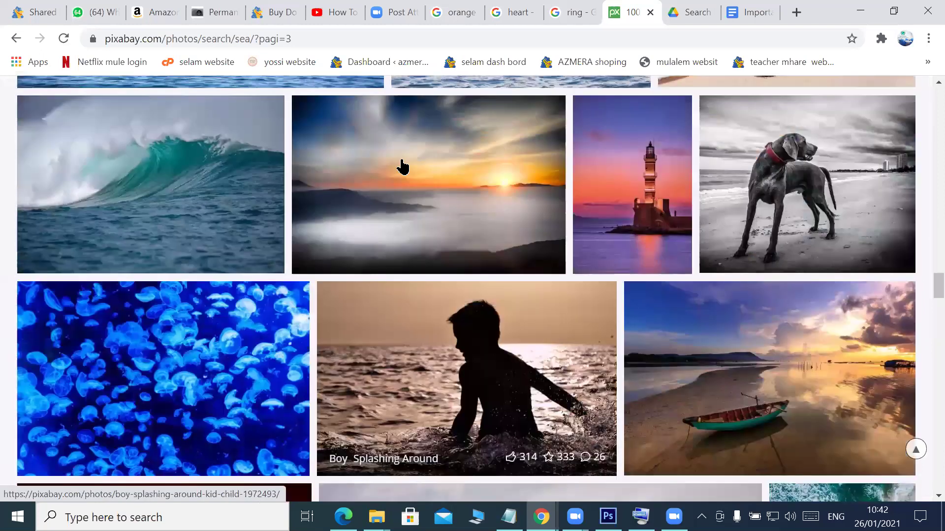
left_click(419, 183)
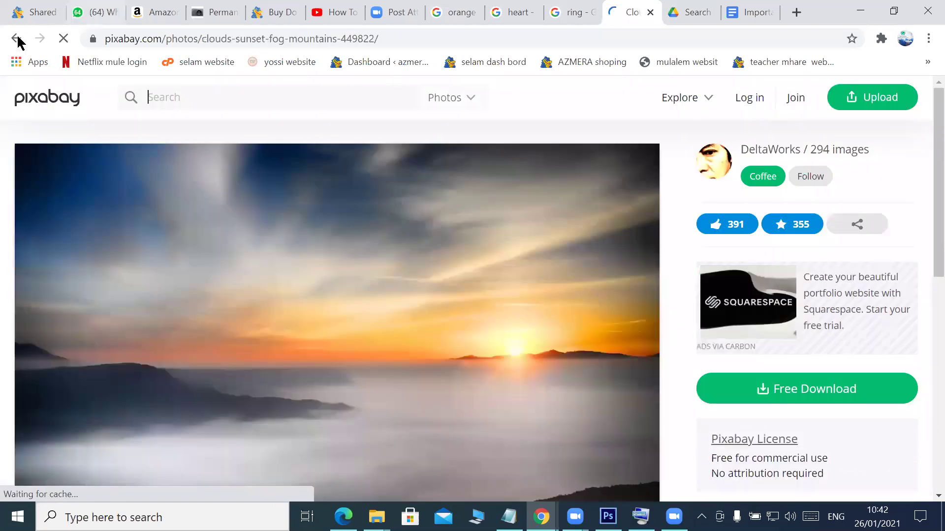
left_click(16, 39)
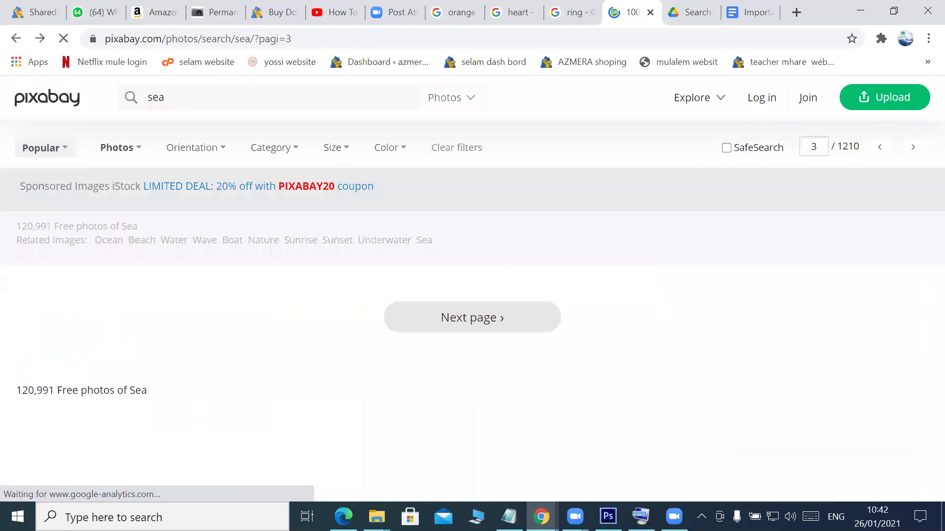
Switch to Photoshop and set the foreground colour to bright blue (#0f87ed)
key("alt+Tab")
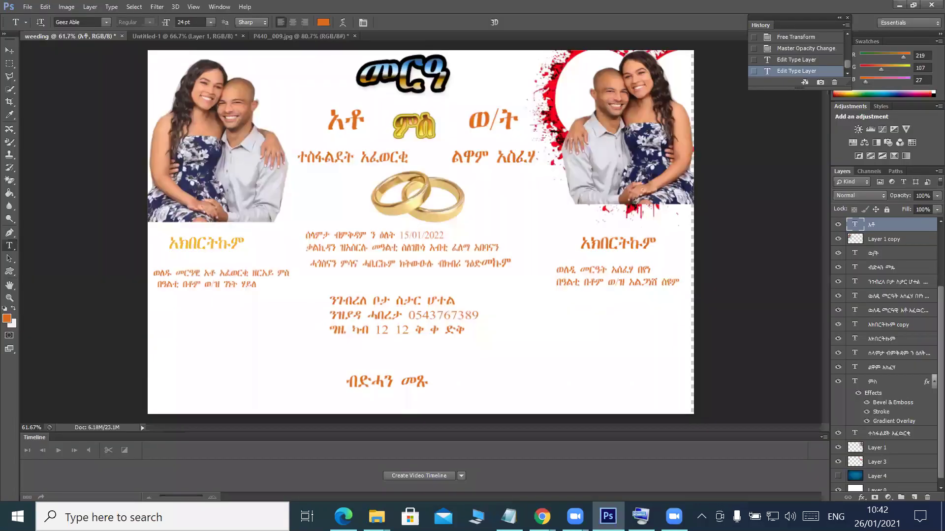
left_click(7, 318)
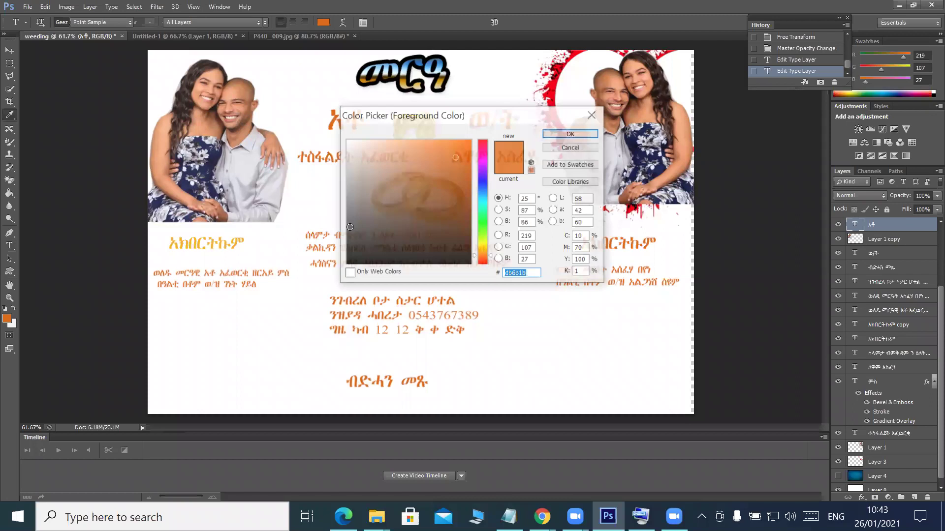
left_click(483, 202)
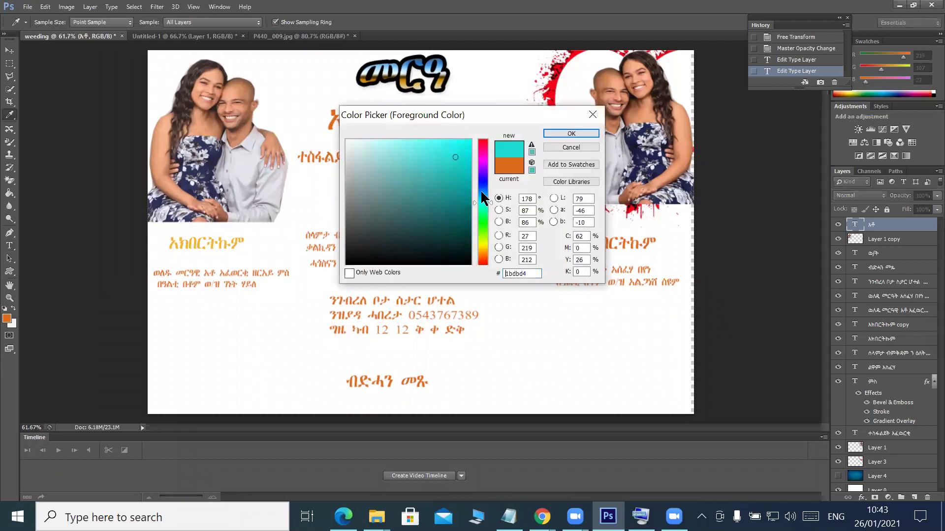
left_click(482, 192)
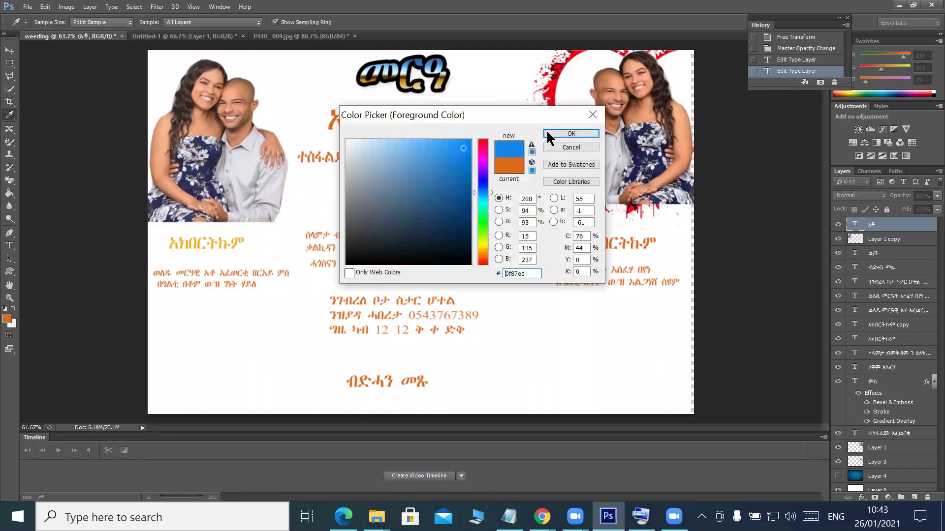
left_click(550, 134)
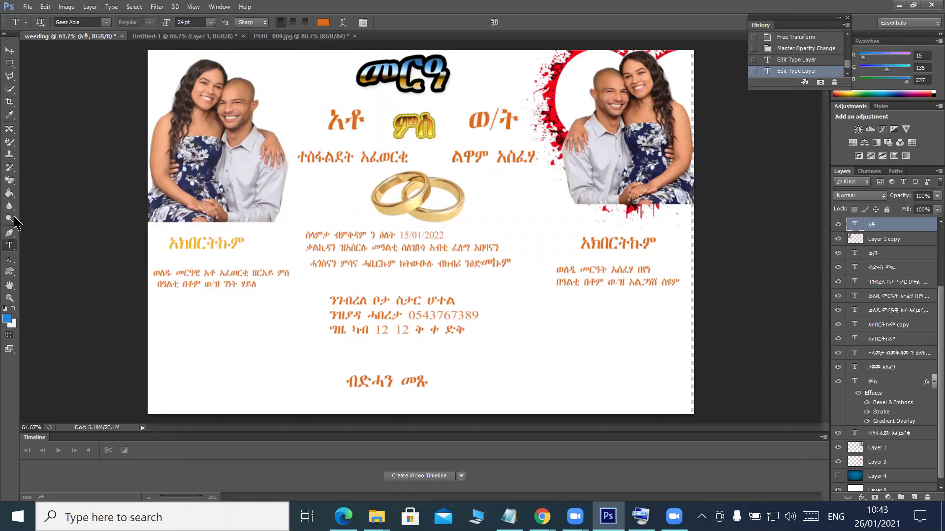
Add blue-to-transparent gradients to the card's upper-left and upper-right corners on the white Layer 0 with the Gradient tool
left_click(9, 193)
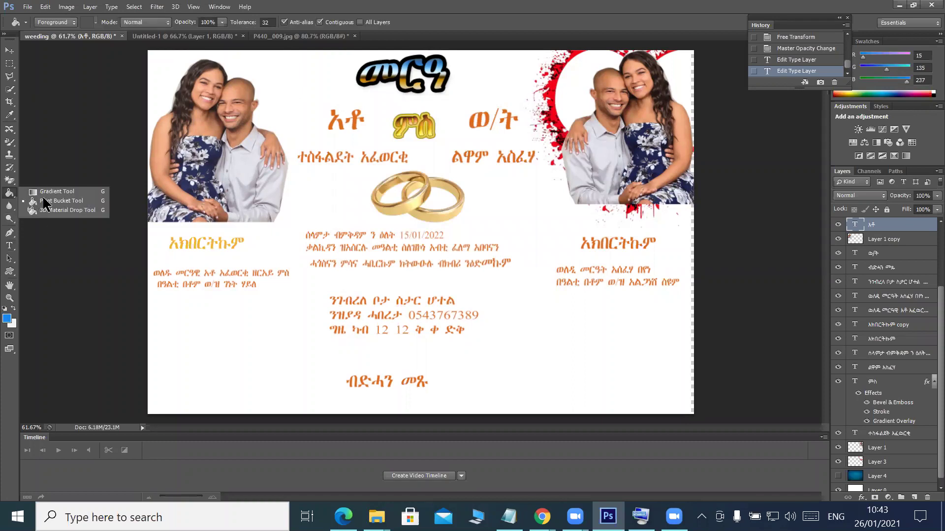
left_click(57, 191)
left_click(72, 22)
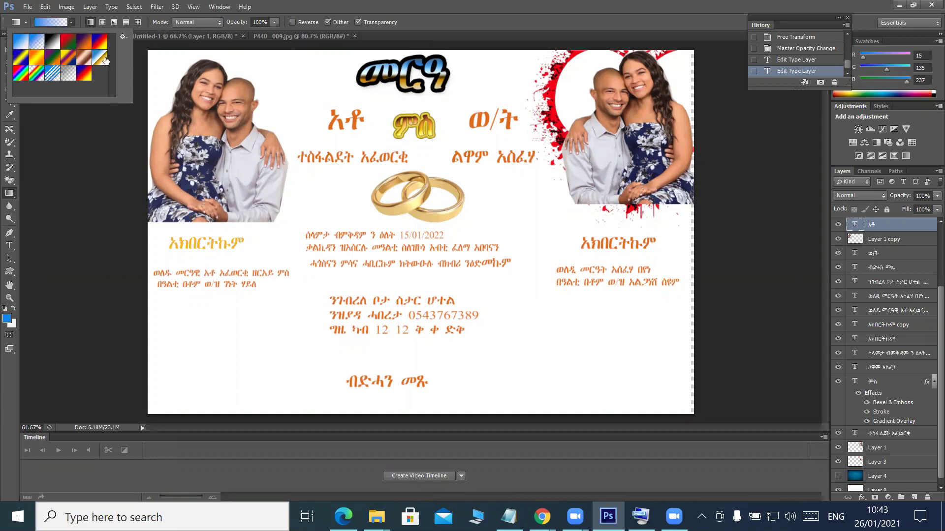
left_click(164, 57)
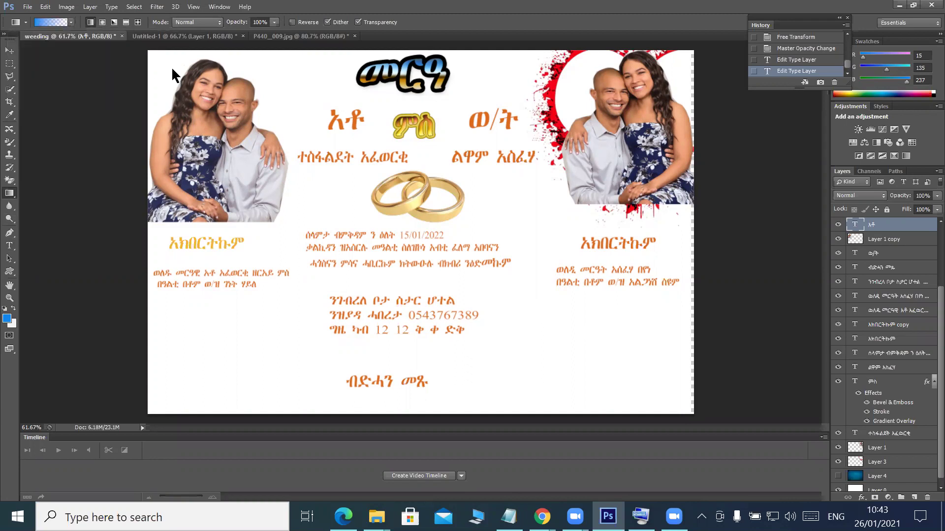
left_click(171, 66)
left_click(479, 204)
scroll(901, 454, "down", 1)
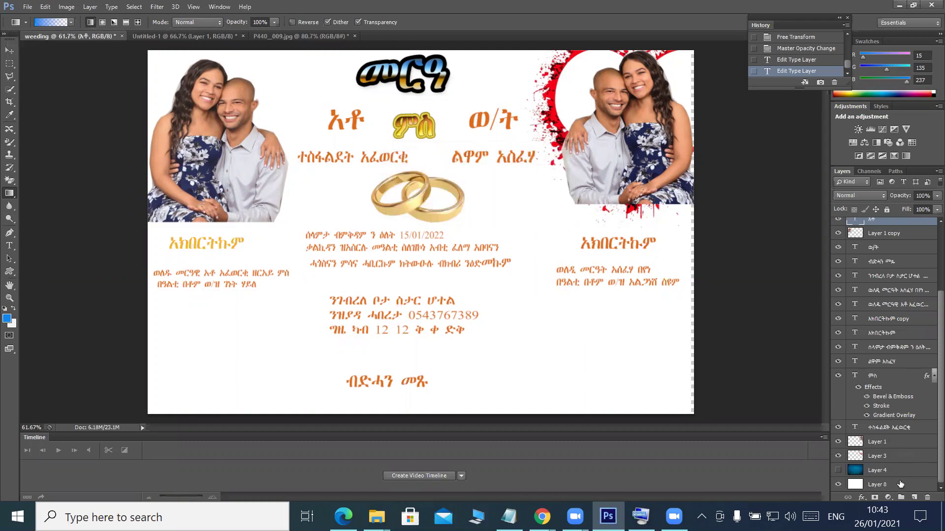
left_click(899, 489)
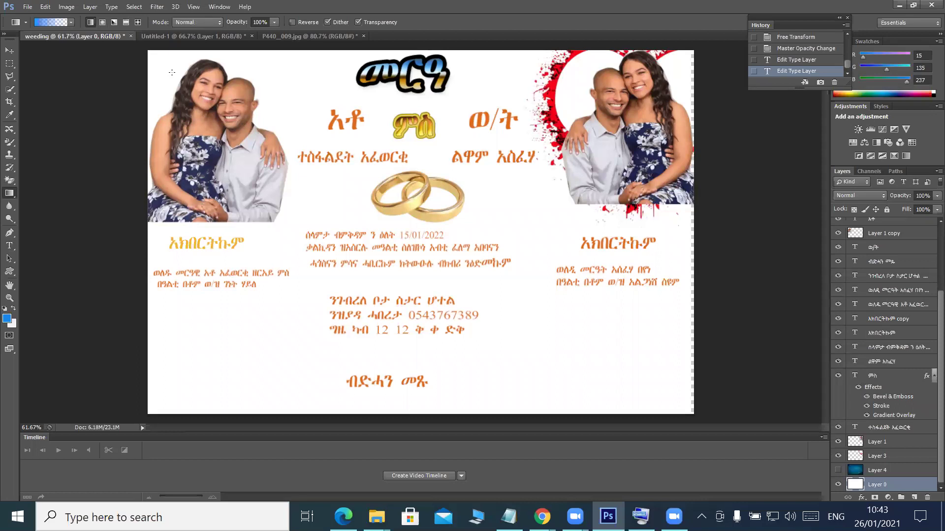
left_click_drag(149, 51, 156, 134)
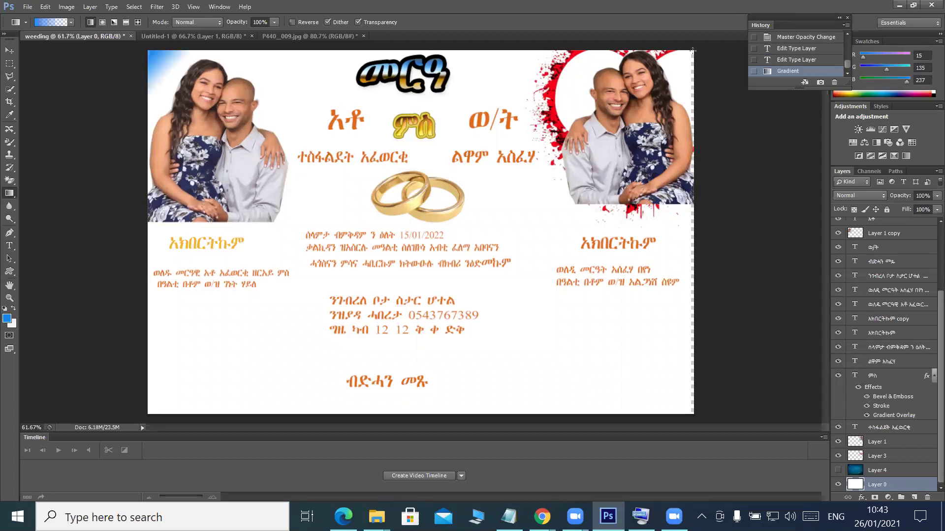
left_click_drag(674, 65, 674, 66)
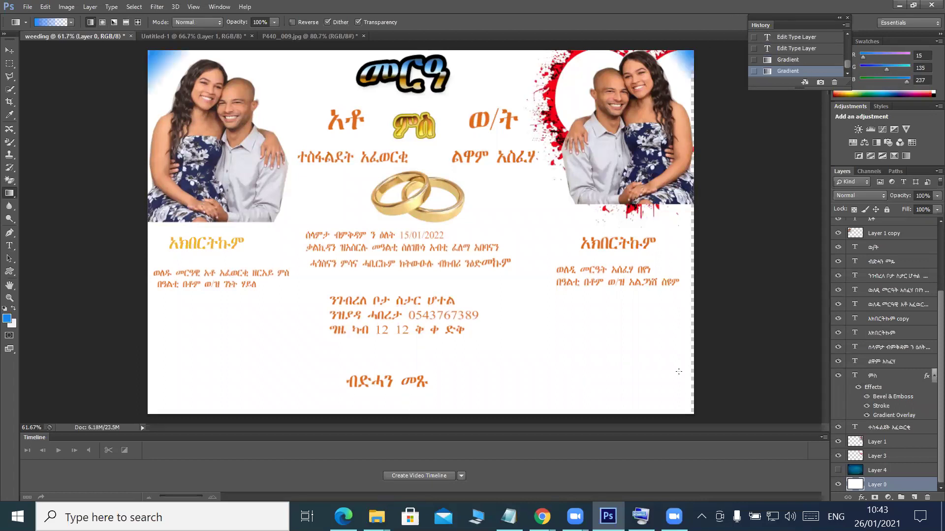
Shift Layer 0 to cover the transparent strip along the card's right edge and add blue gradients to both lower corners
left_click(10, 50)
left_click_drag(599, 362, 564, 351)
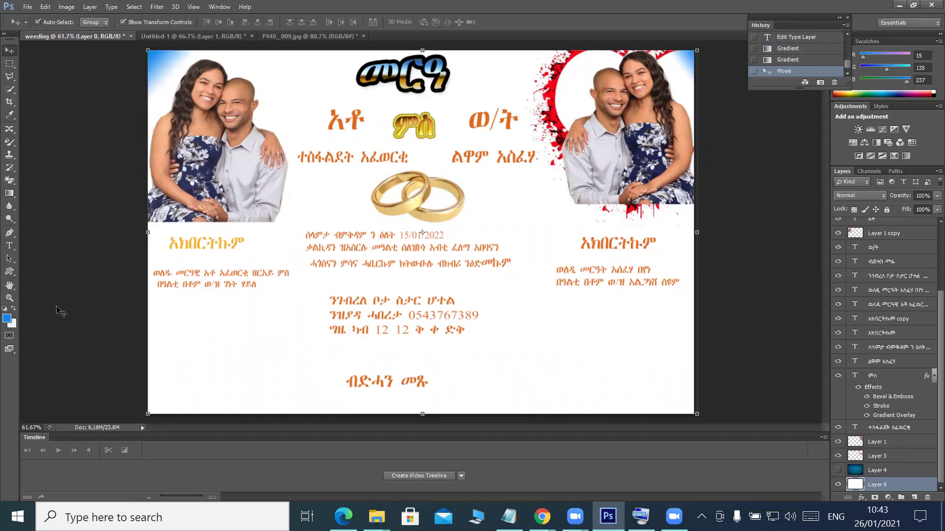
left_click_drag(9, 193, 42, 195)
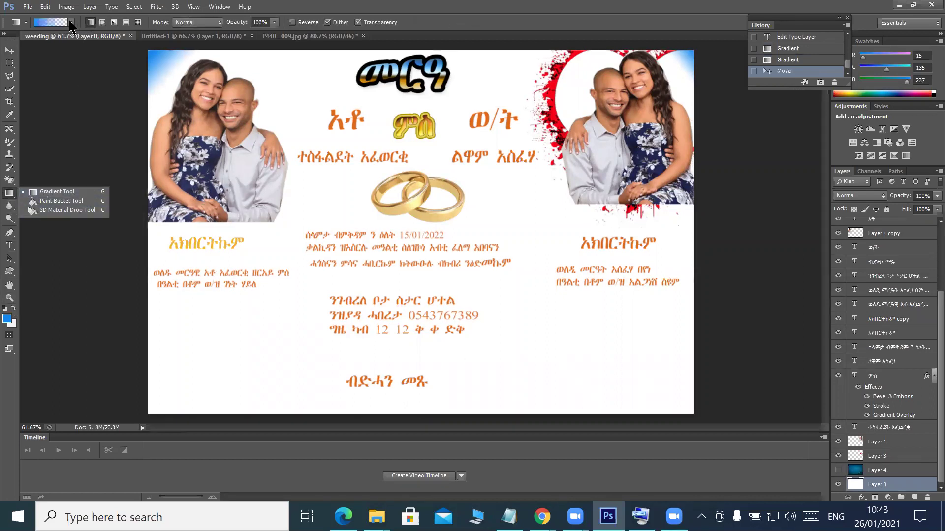
left_click(72, 22)
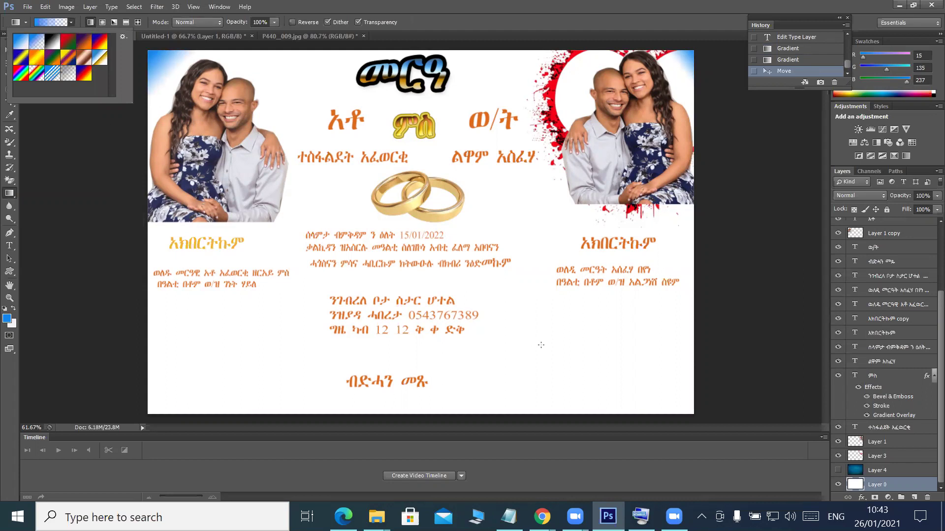
left_click(691, 411)
left_click_drag(691, 411, 633, 342)
left_click_drag(155, 407, 230, 327)
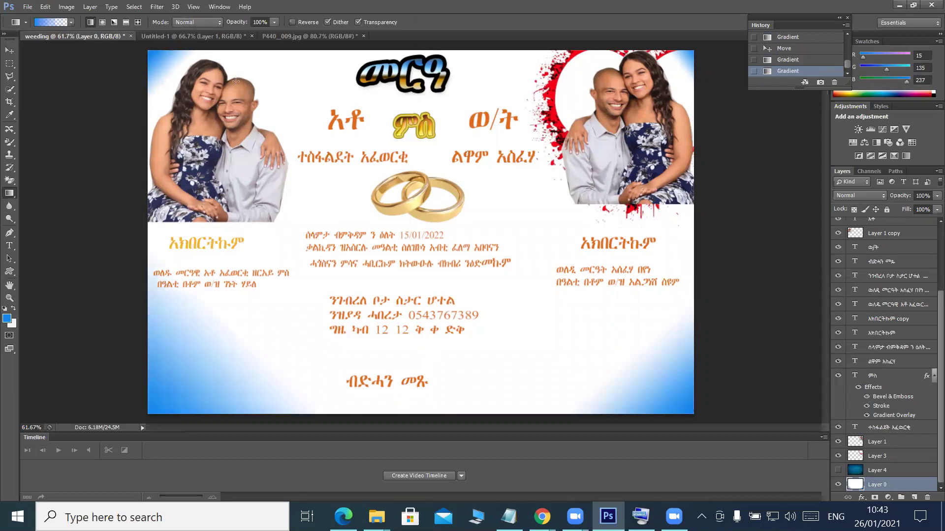
Extend the blue gradient on Layer 0 along the card's top edge and across its lower-right area
left_click_drag(178, 73, 181, 76)
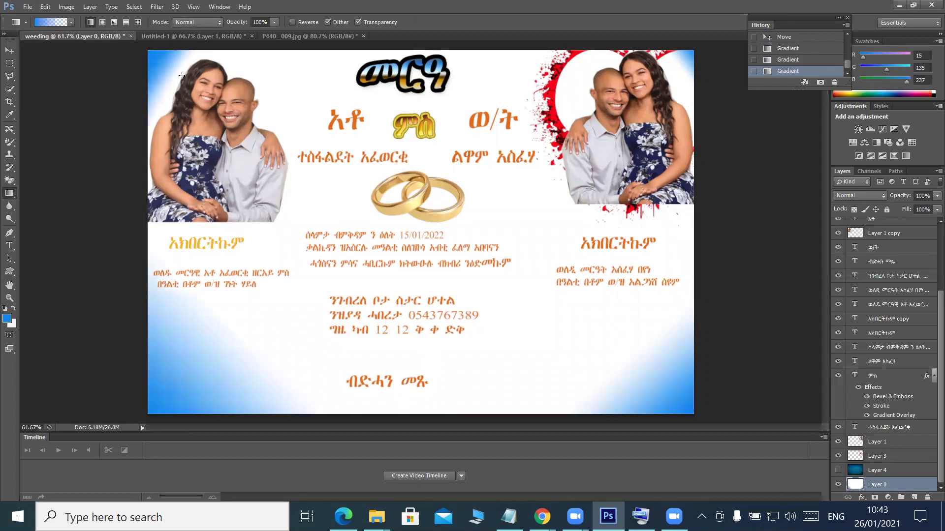
left_click_drag(325, 133, 323, 149)
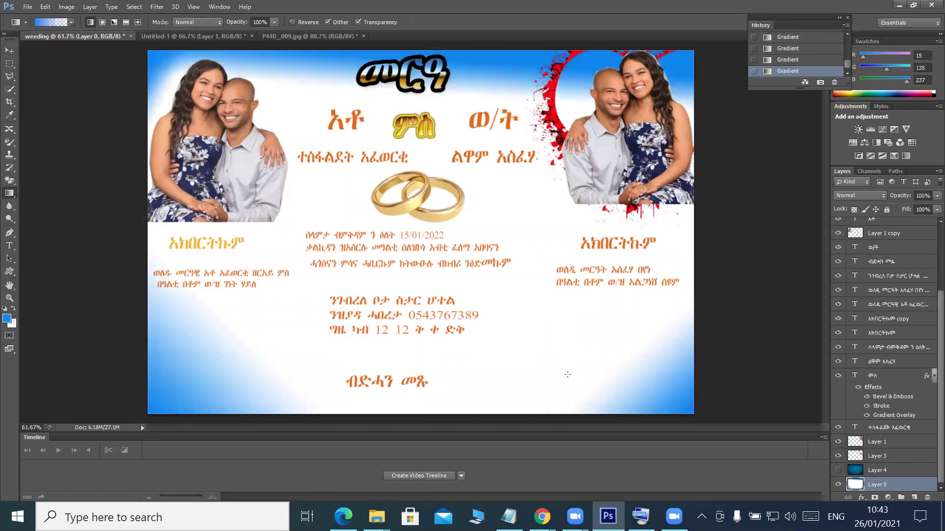
left_click_drag(570, 385, 575, 405)
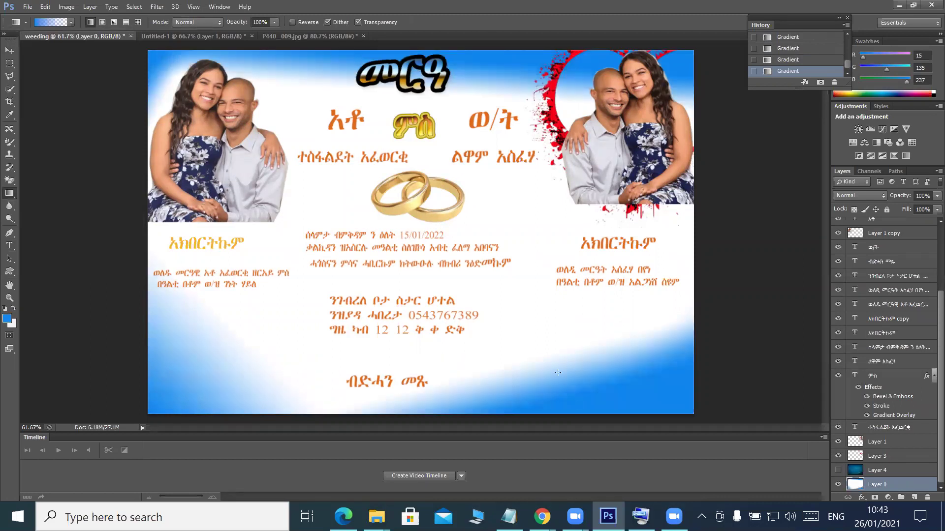
left_click(9, 51)
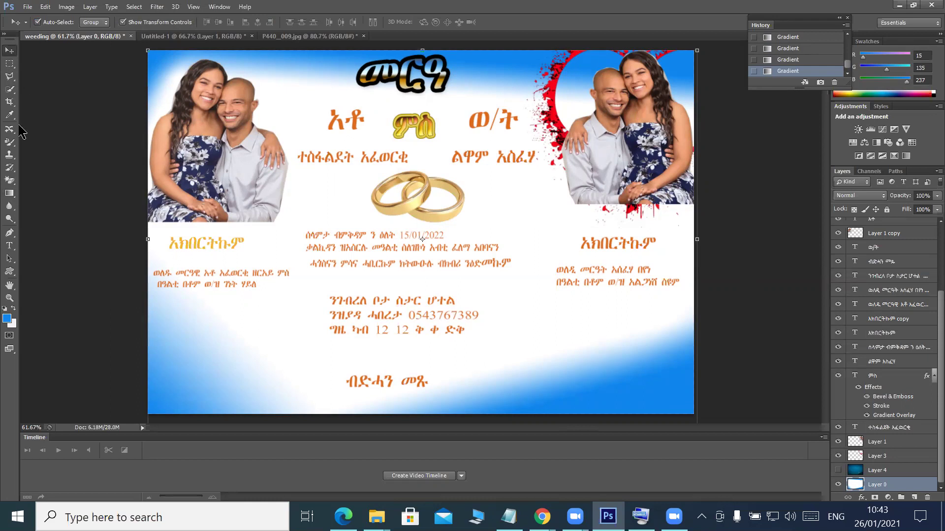
Set the font size of the whole three-line invitation text below the rings to 16 pt
key("t")
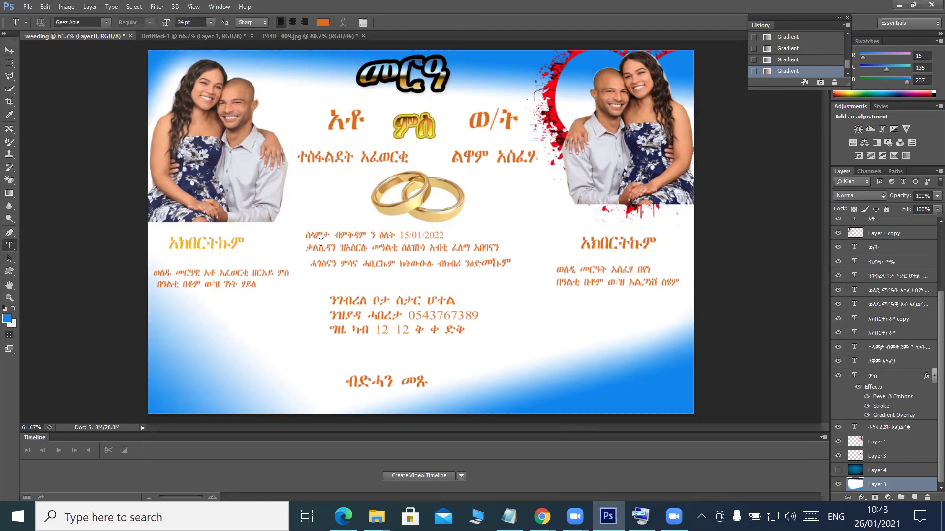
left_click(312, 232)
key("ctrl+a")
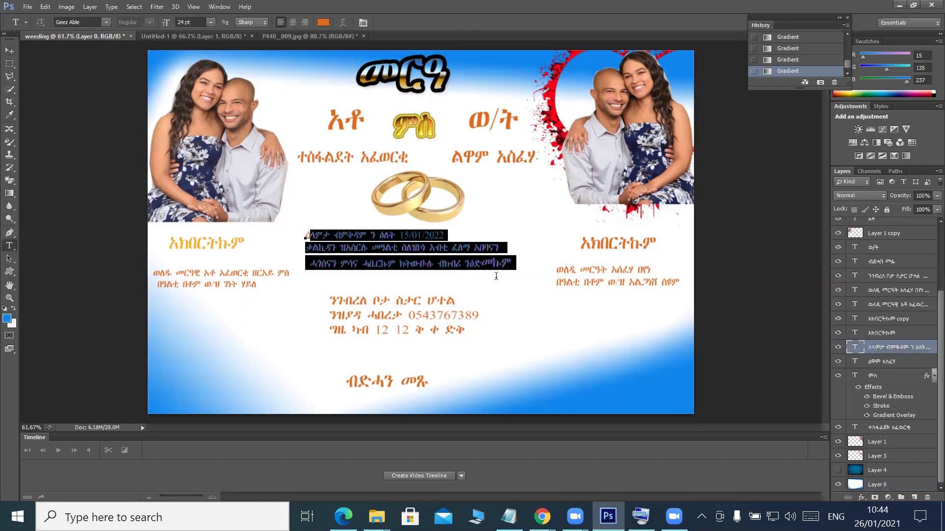
left_click_drag(306, 233, 493, 276)
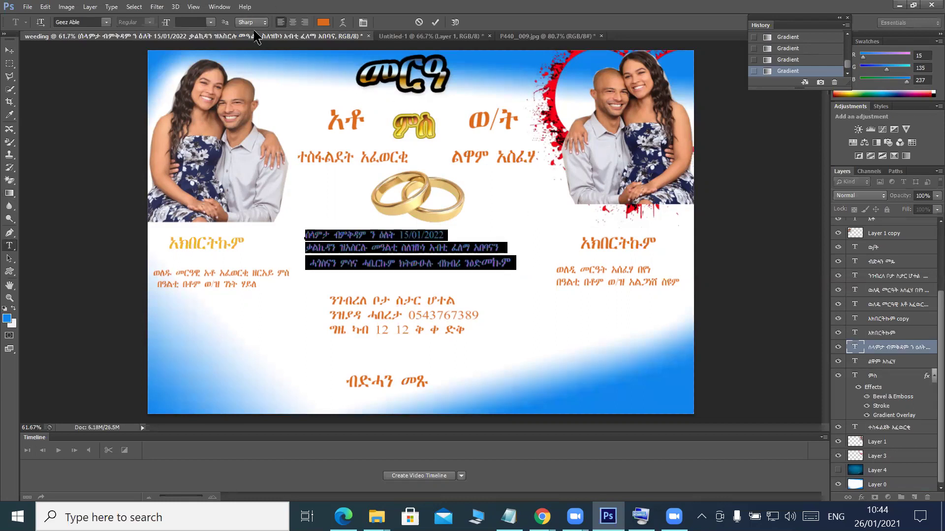
left_click(210, 22)
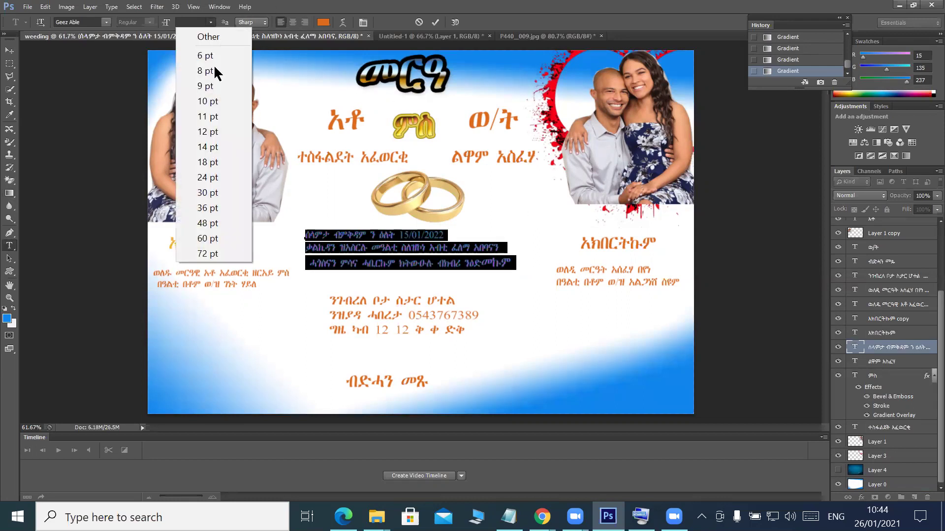
left_click(213, 162)
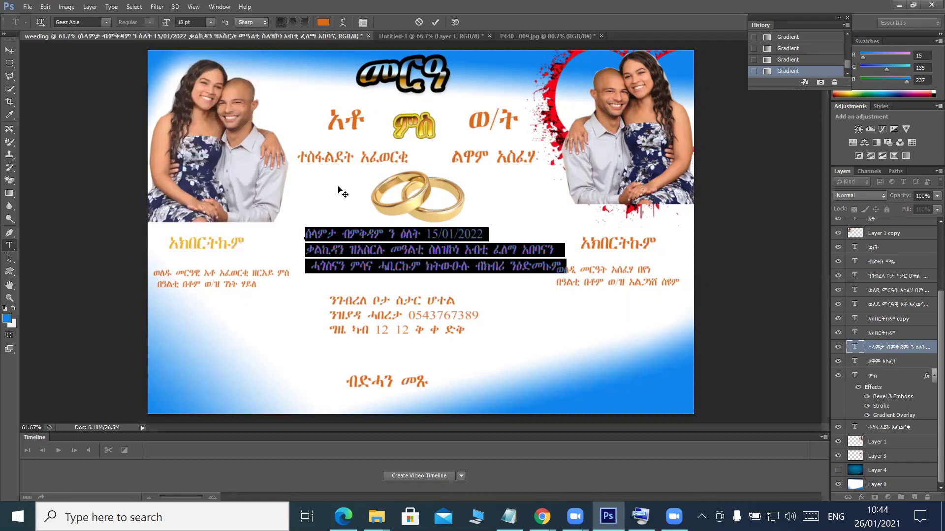
left_click(183, 21)
key("BackSpace")
type("6")
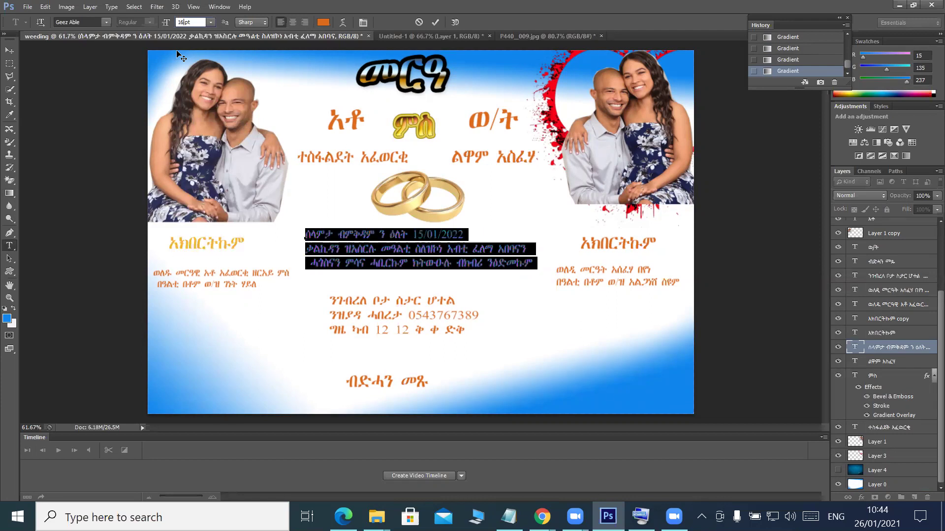
Commit the 16 pt size edit on the three-line invitation text and switch to the Move tool
left_click(436, 22)
left_click(628, 368)
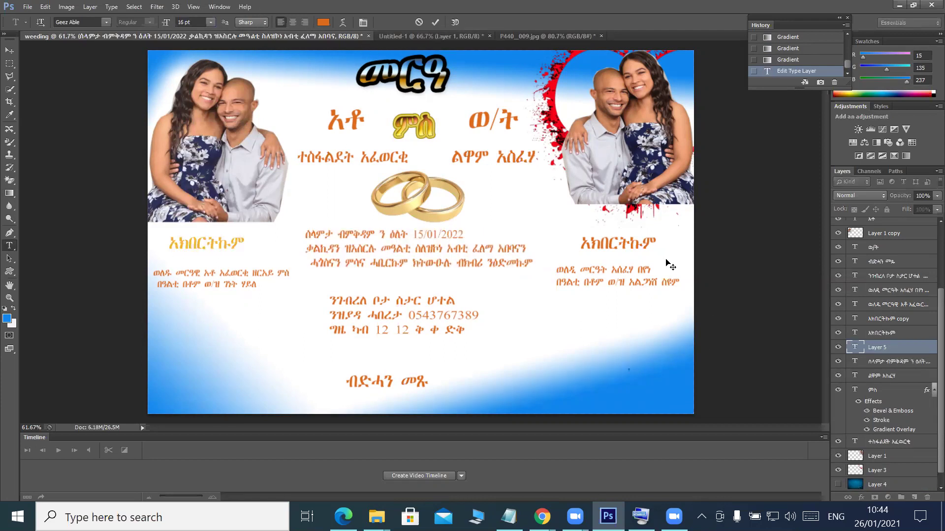
left_click(9, 50)
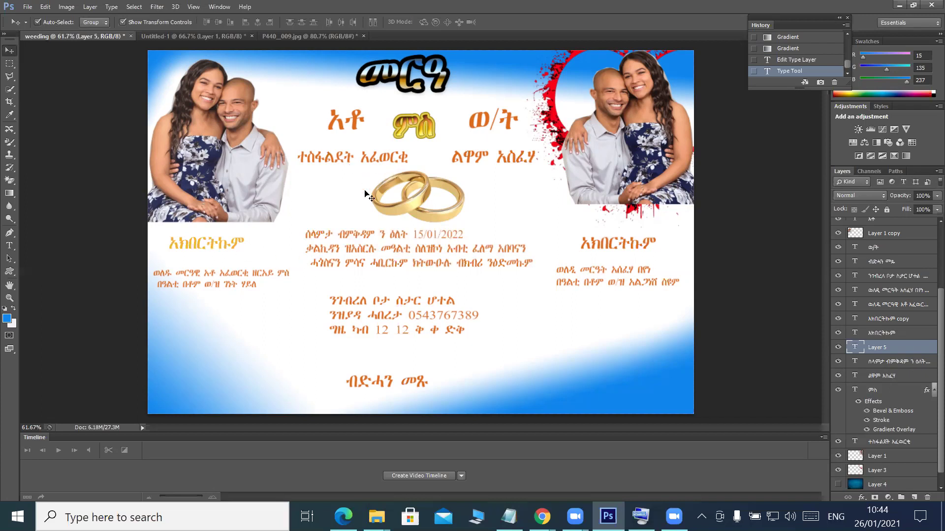
Recolour the whole three-line invitation text below the rings to blue, trying green, orange and purple hues first
left_click(11, 245)
left_click_drag(307, 231, 534, 268)
left_click(323, 22)
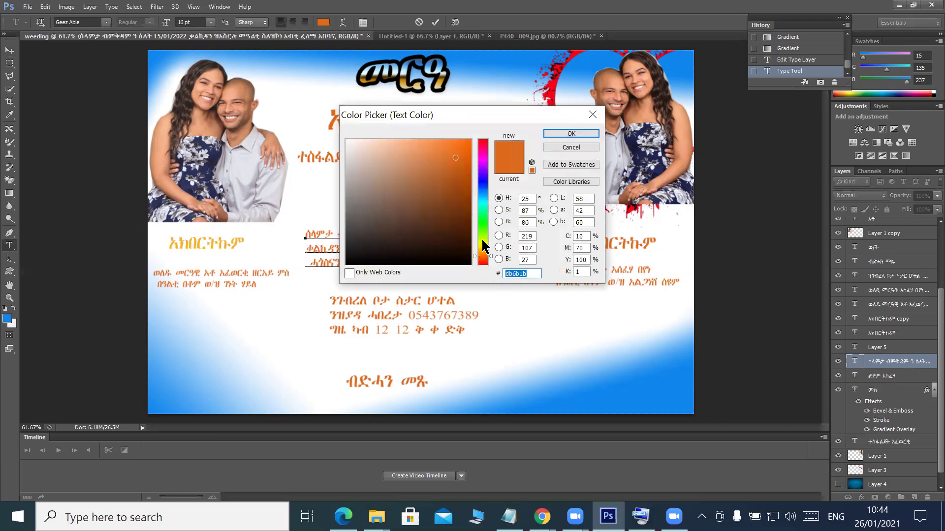
left_click(482, 240)
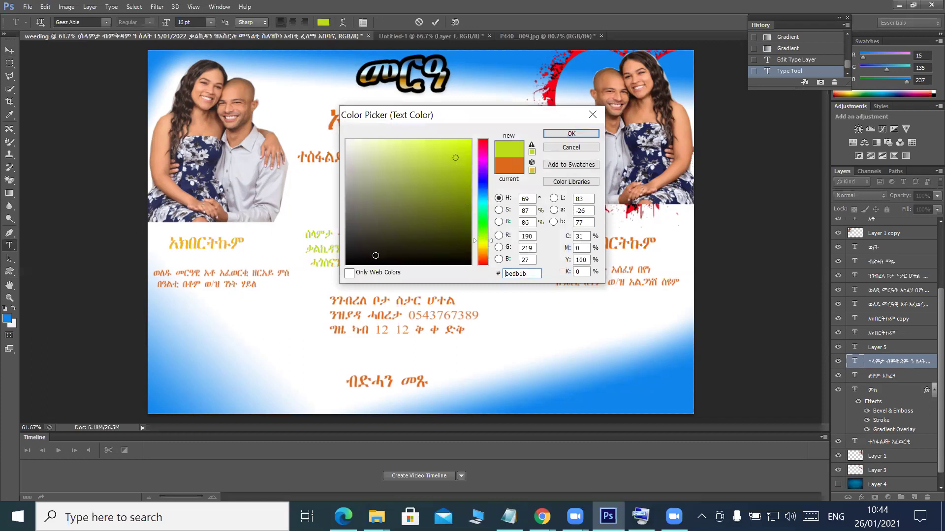
left_click(479, 254)
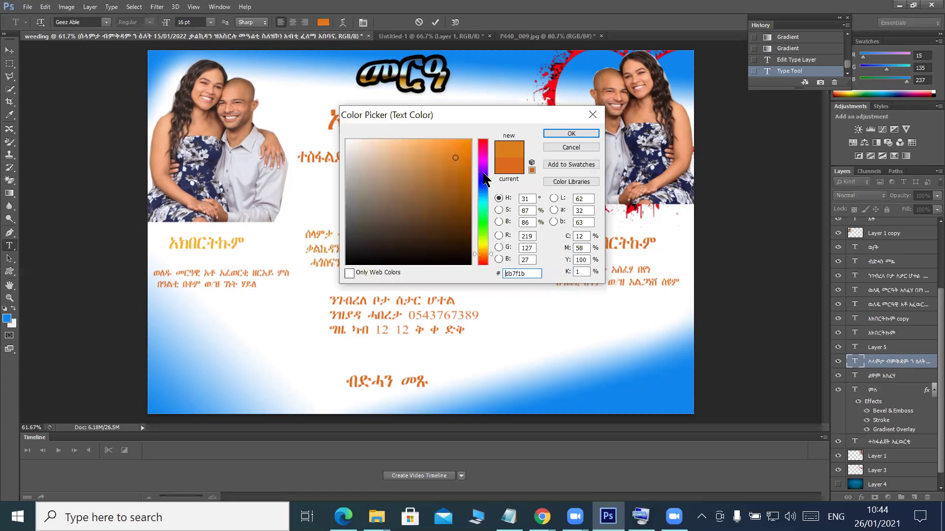
left_click(483, 174)
left_click(482, 195)
left_click(483, 174)
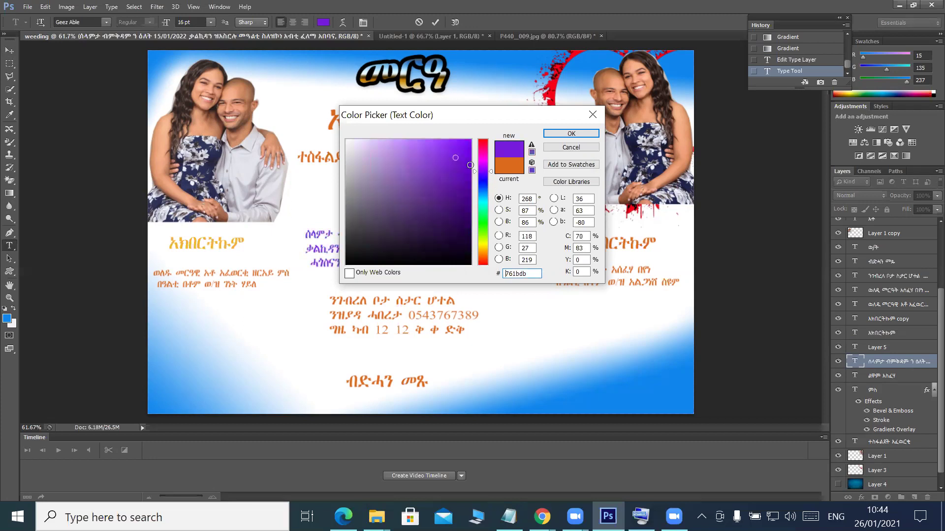
left_click(483, 187)
left_click(569, 134)
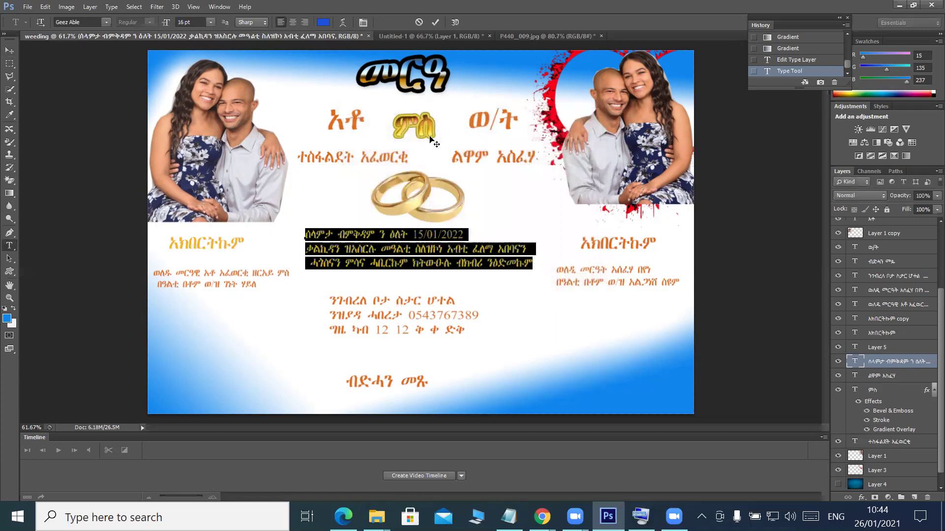
left_click(435, 23)
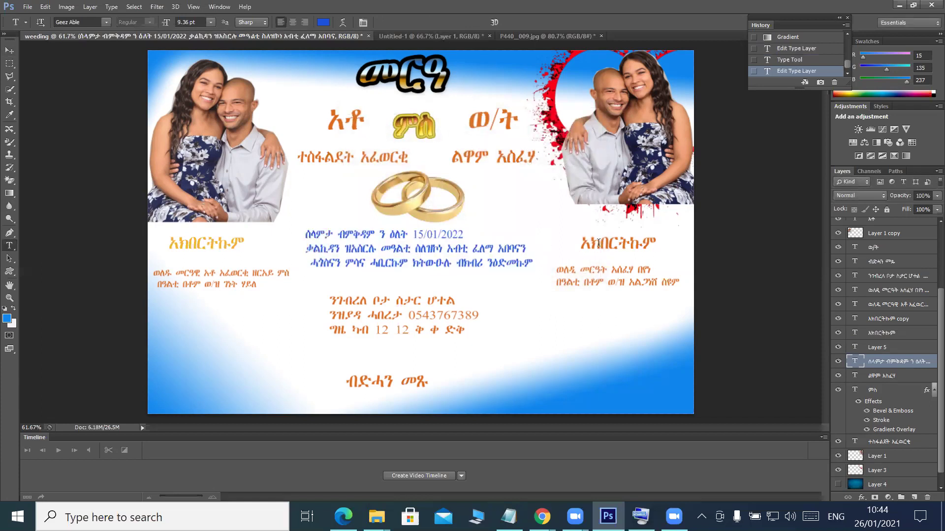
Recolour the heading below the right-hand couple to blue #1b44db
left_click_drag(583, 240, 657, 246)
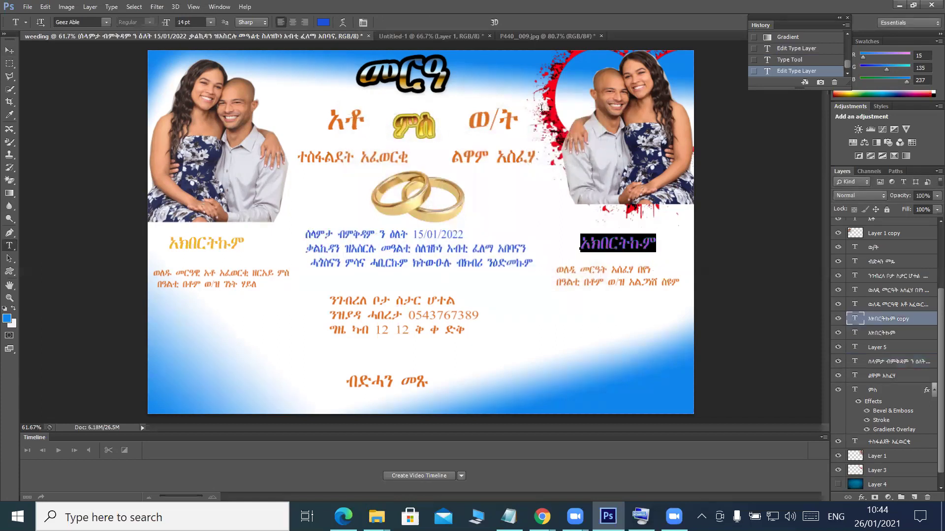
left_click(322, 23)
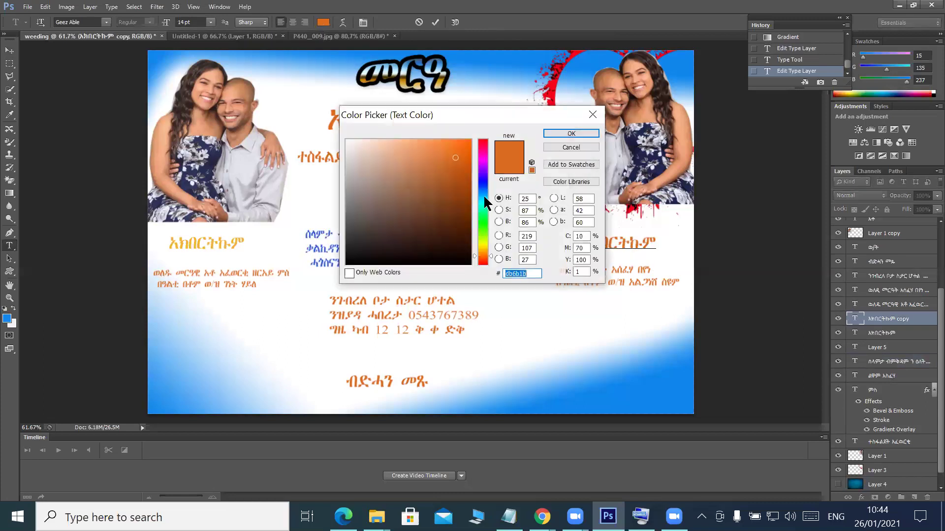
left_click(483, 186)
left_click(554, 133)
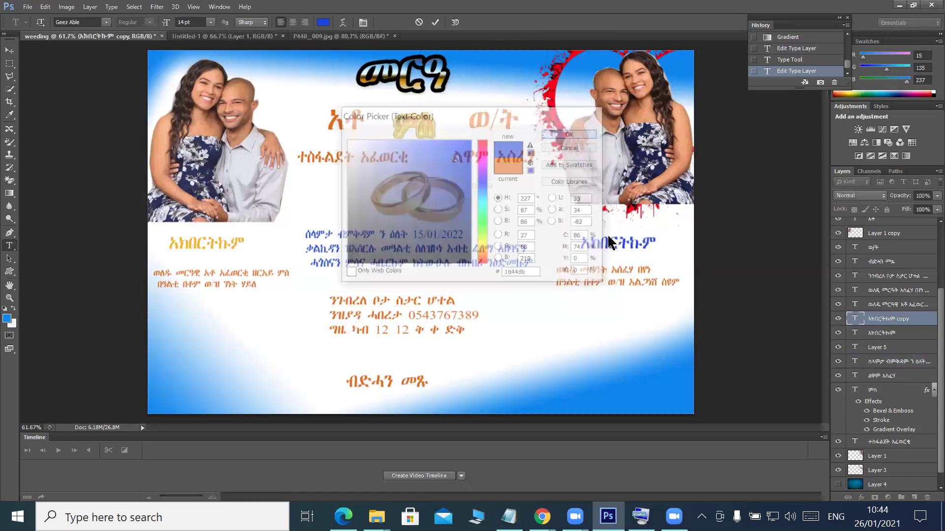
left_click(435, 22)
Recolour the two-line family text below the right-hand heading to blue #1b40db
left_click_drag(556, 268, 698, 288)
left_click(323, 22)
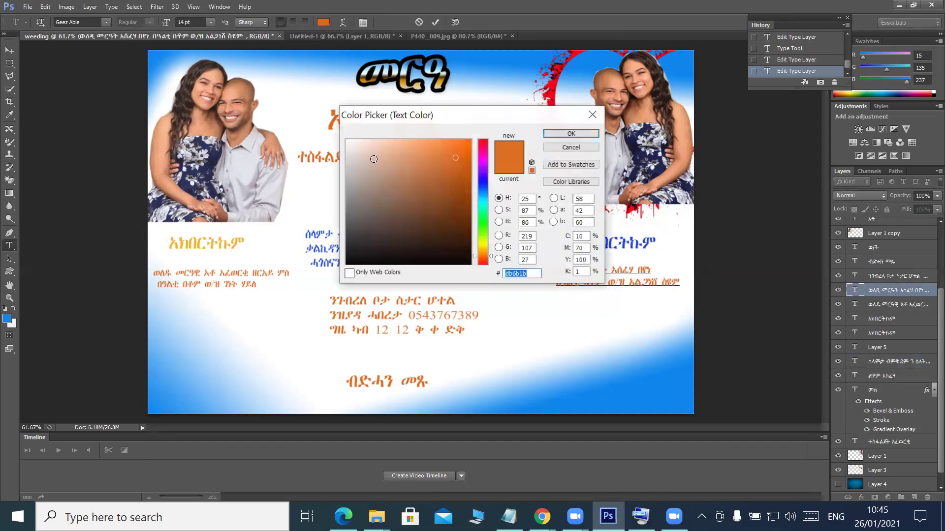
left_click(481, 185)
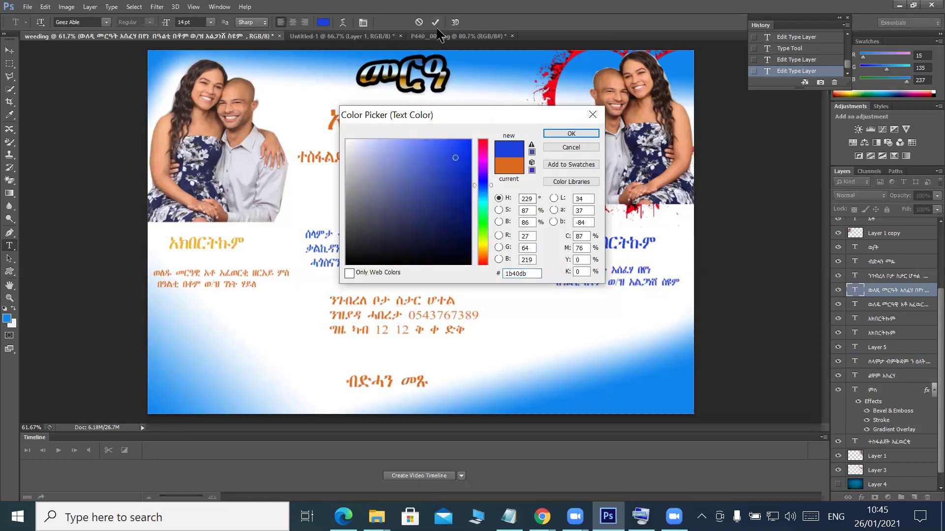
left_click(571, 135)
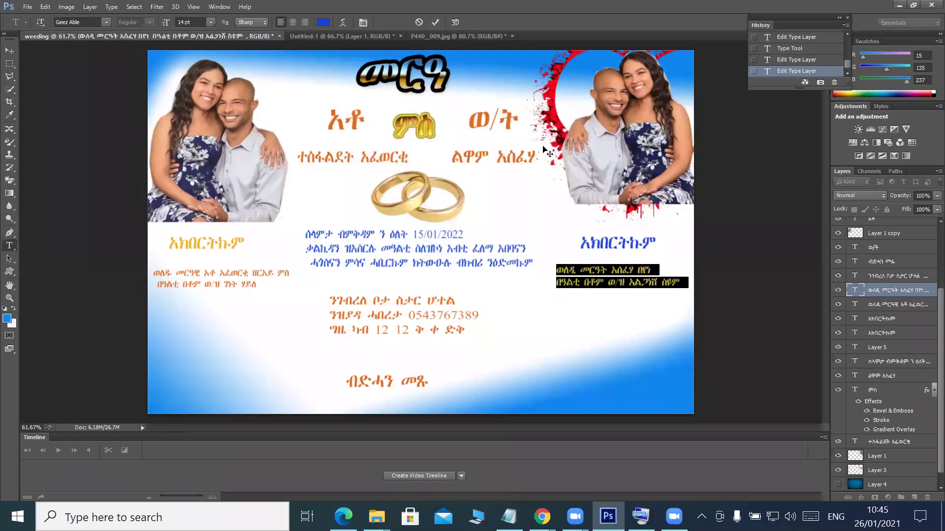
left_click(435, 22)
Recolour the three-line venue, phone and time text in the card's lower centre to violet-blue #3209e1
left_click_drag(332, 296, 476, 336)
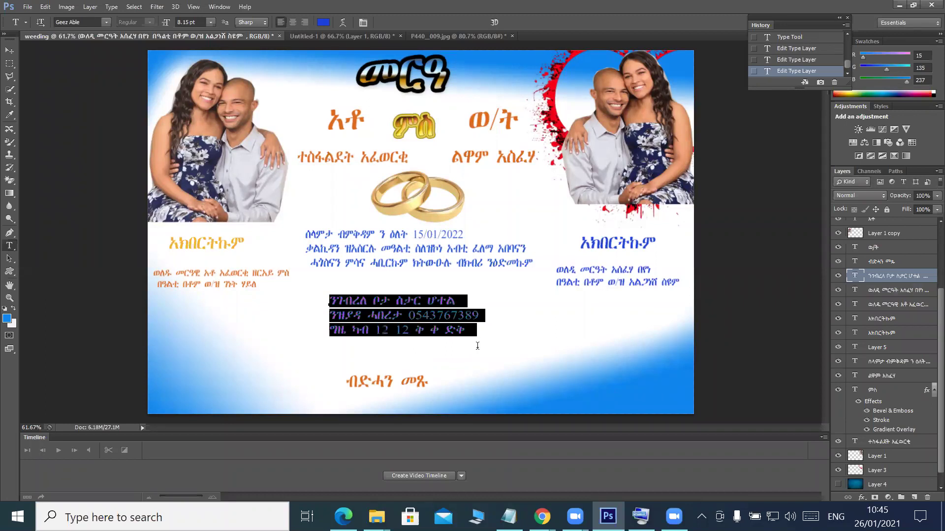
left_click(323, 22)
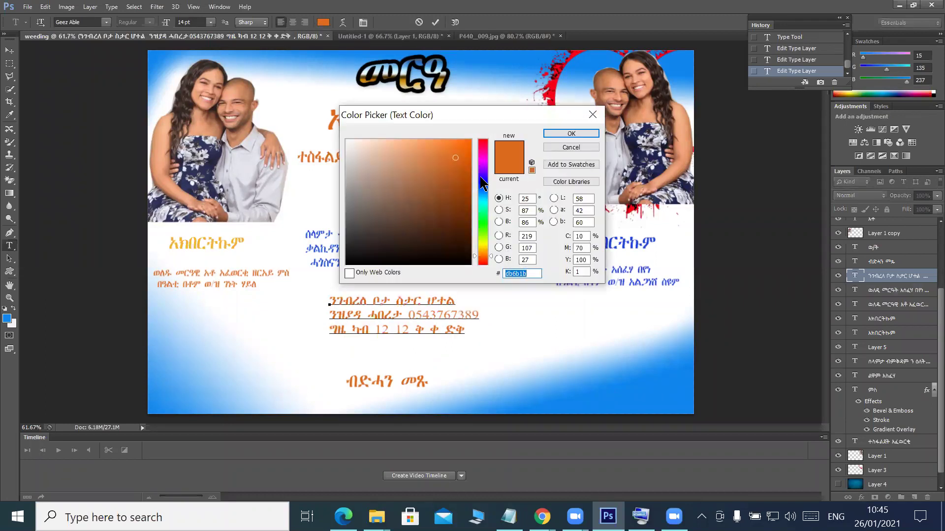
left_click(481, 177)
left_click(466, 154)
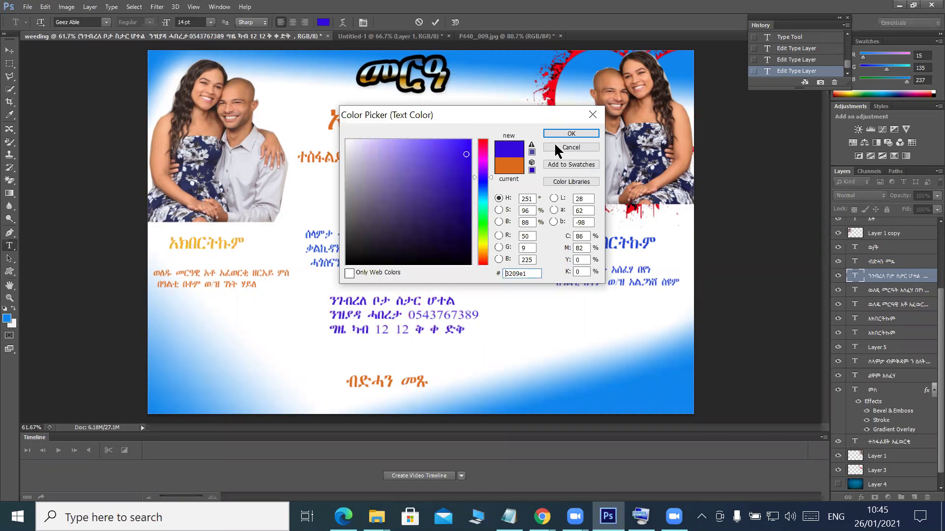
left_click(566, 134)
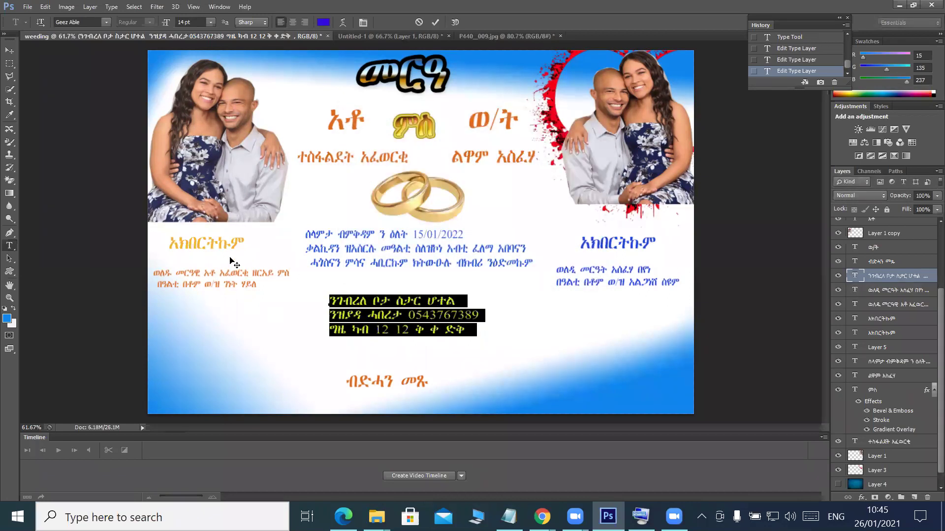
left_click(435, 22)
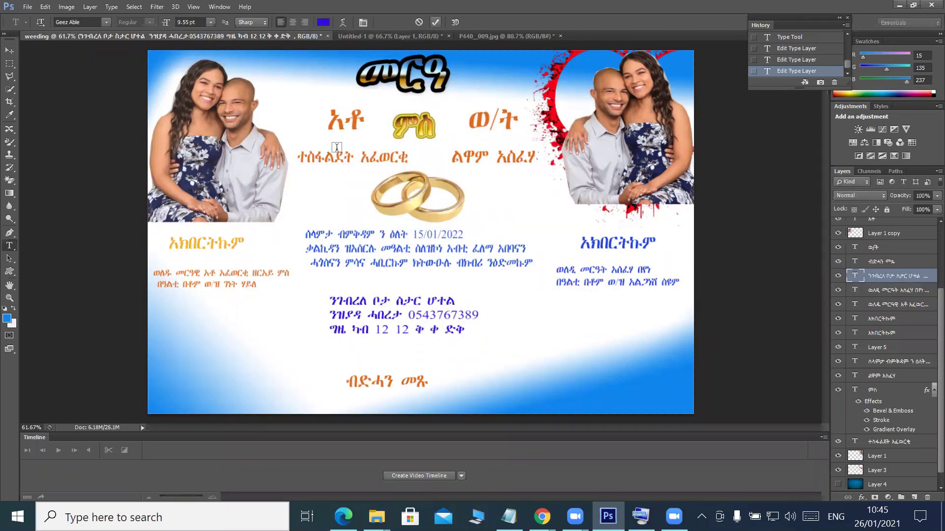
Recolour the two-line family text below the left-hand couple's heading to violet-blue #3b1bdb
left_click_drag(154, 272, 260, 287)
left_click(323, 22)
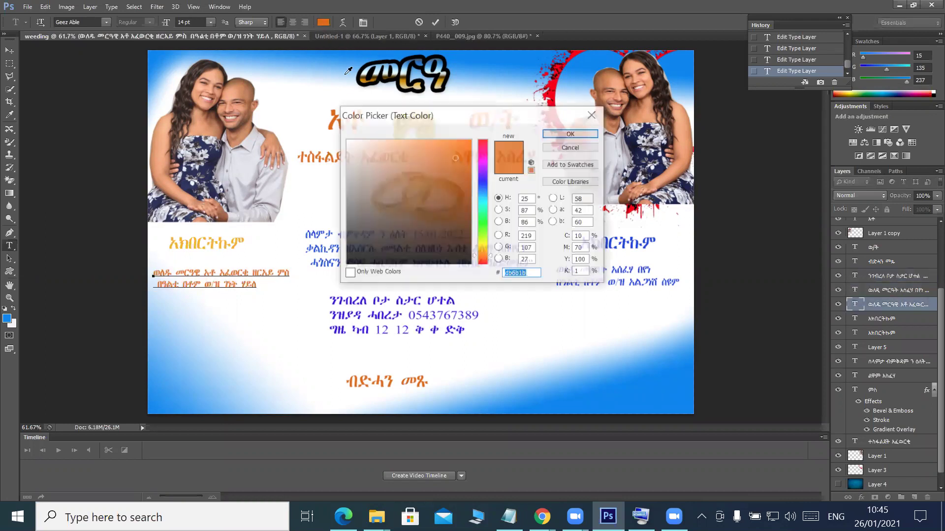
left_click(480, 178)
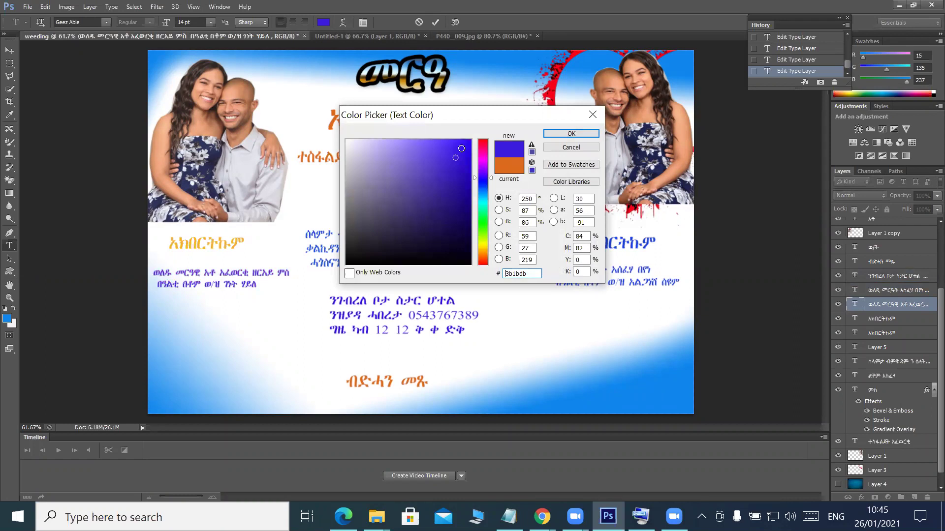
left_click(571, 134)
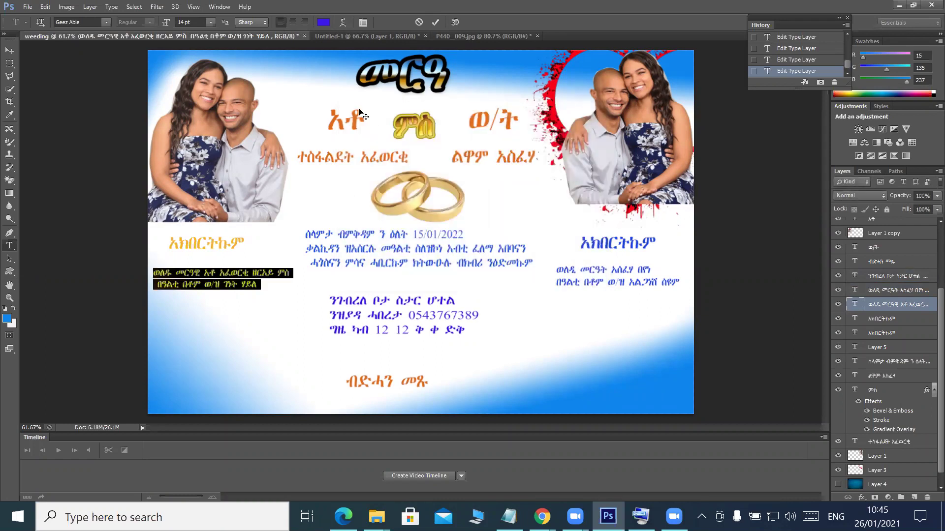
left_click(434, 22)
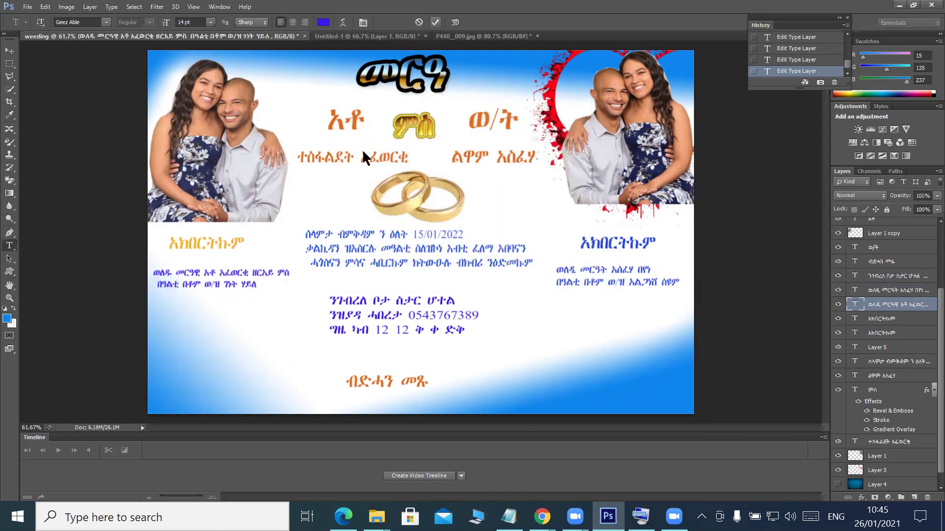
Recolour the full name on the left above the rings to blue #1b29db
left_click_drag(298, 156, 409, 158)
left_click(324, 23)
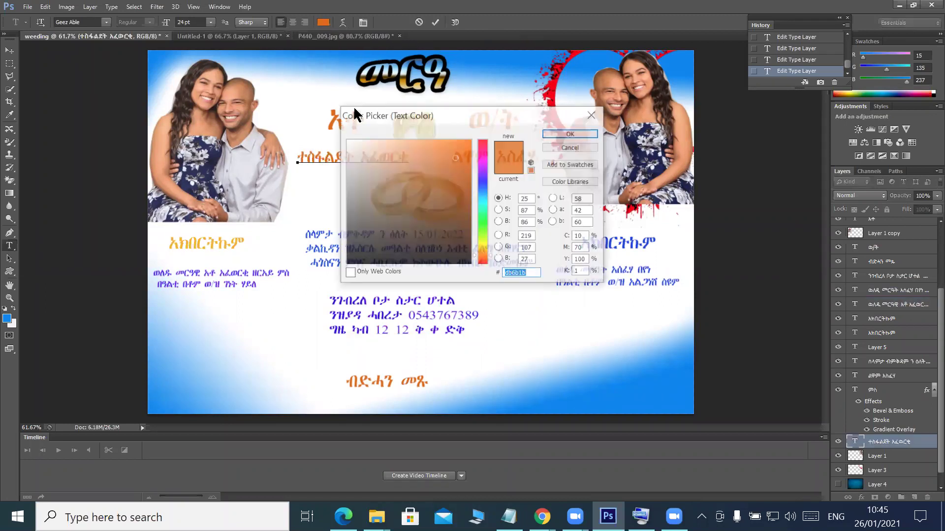
left_click(482, 182)
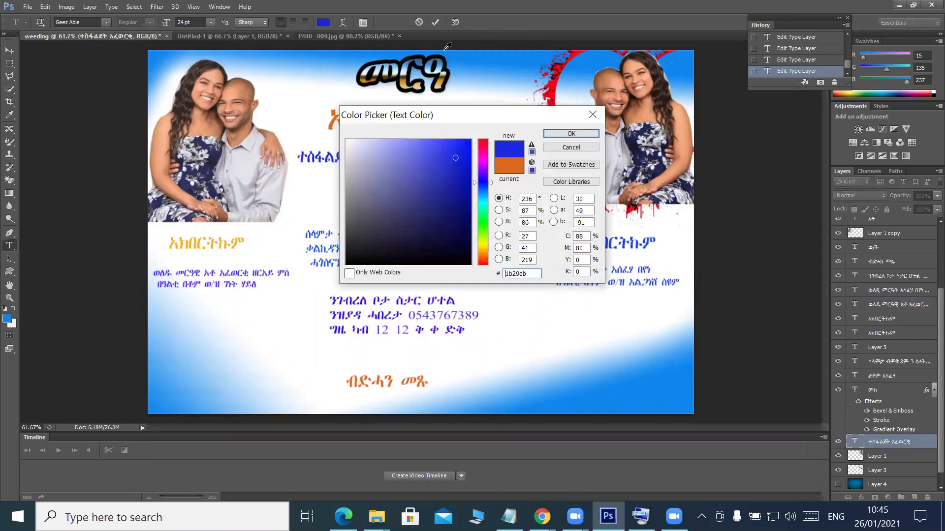
left_click(561, 135)
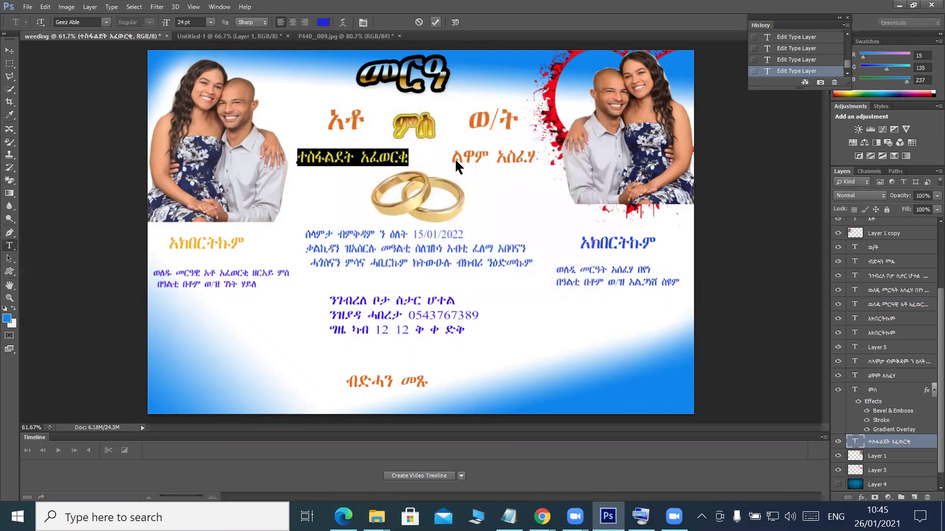
key("ctrl+Return")
Recolour the full name on the right above the rings to blue #1c0cea
left_click(453, 156)
left_click_drag(453, 156, 535, 157)
left_click(323, 22)
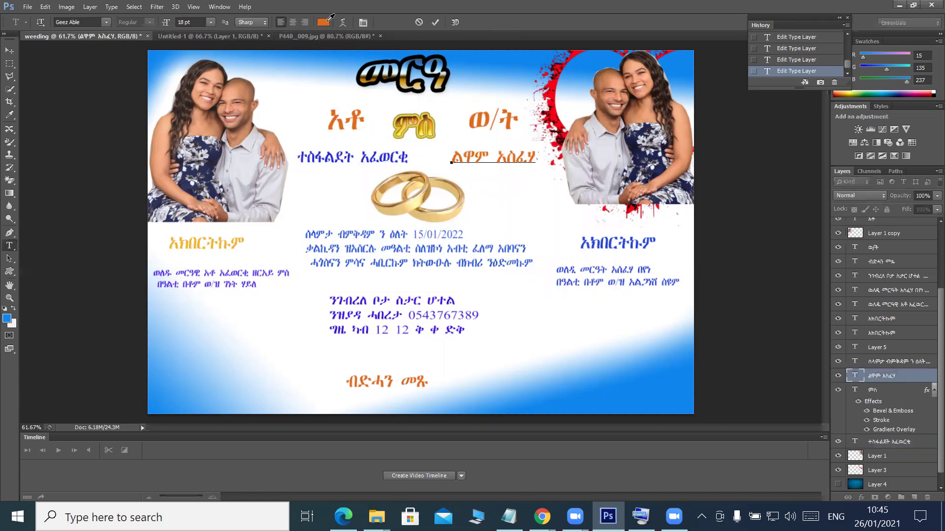
left_click(481, 179)
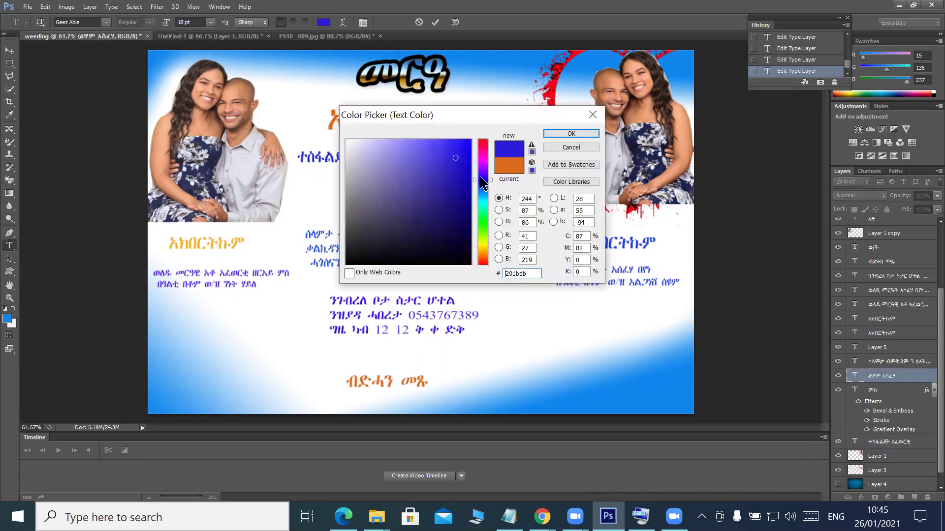
left_click(464, 149)
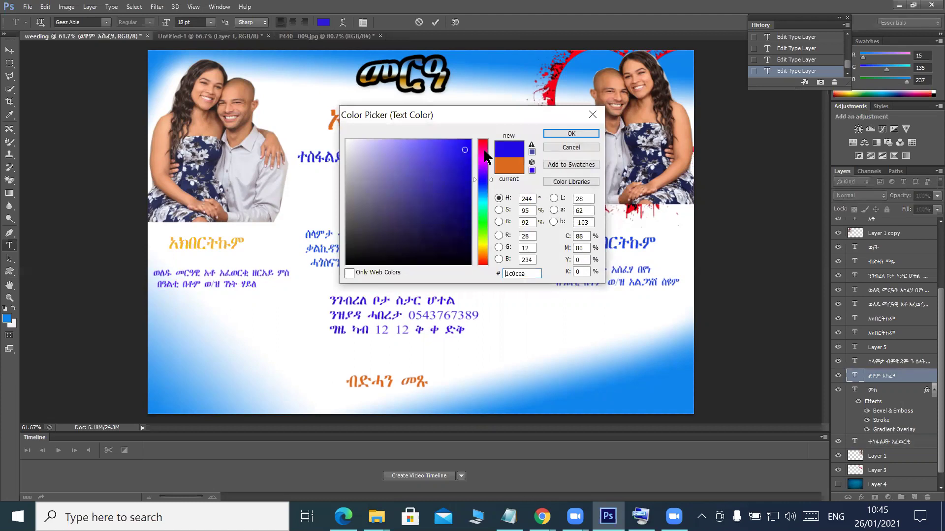
left_click(571, 133)
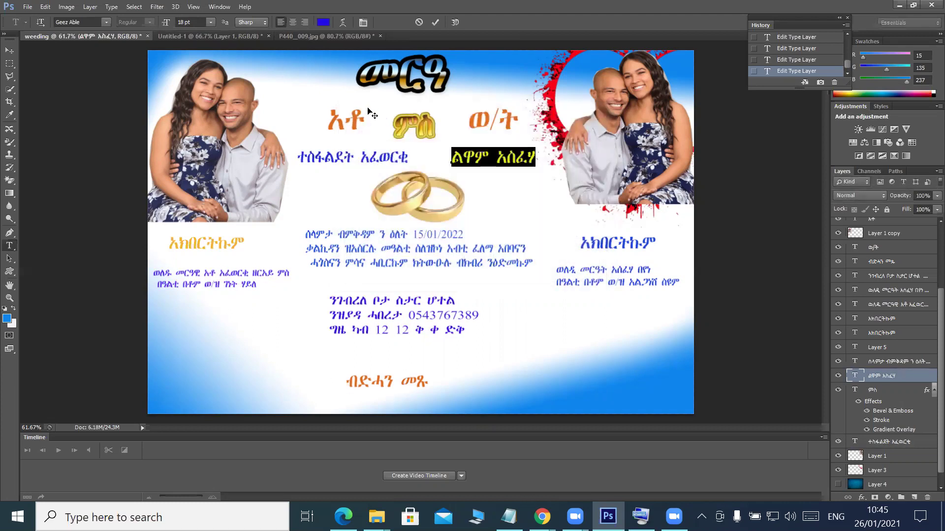
left_click(435, 23)
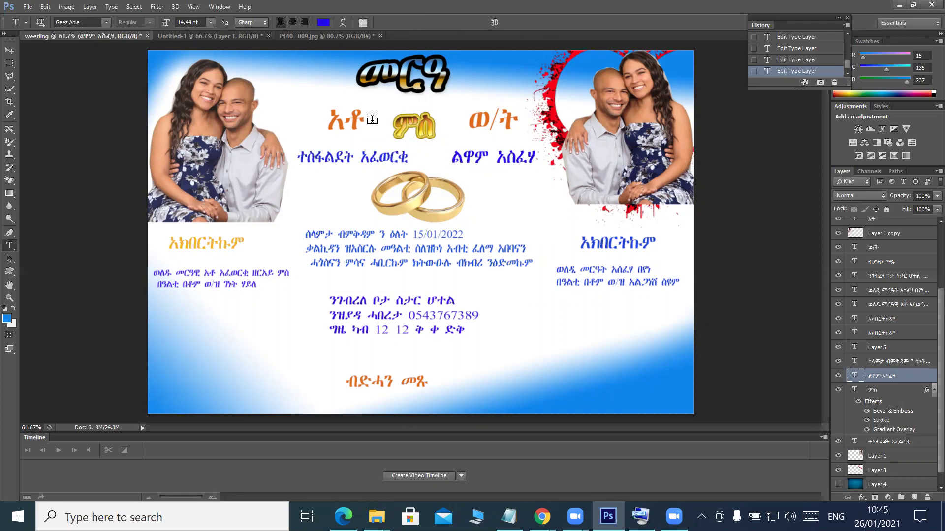
Recolour the orange title አቶ above the left-hand name to blue #115ede
left_click_drag(328, 111, 366, 121)
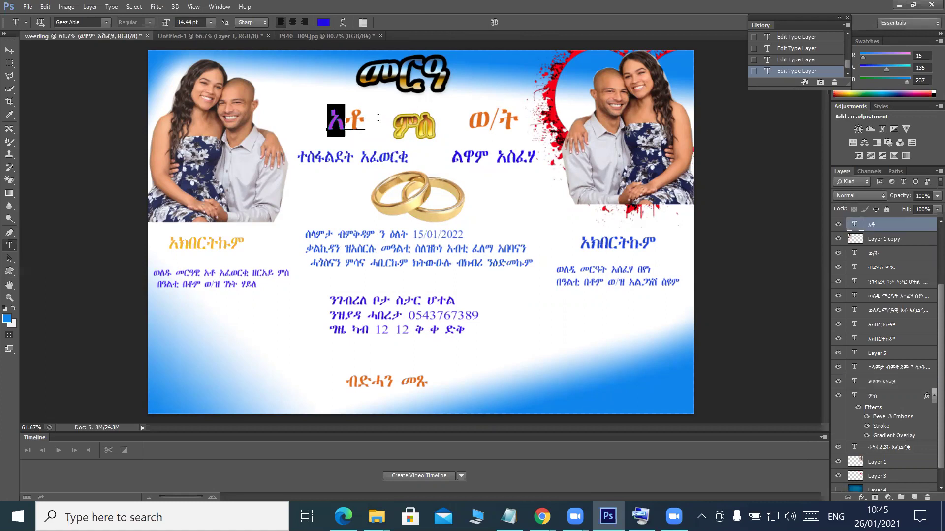
left_click(323, 22)
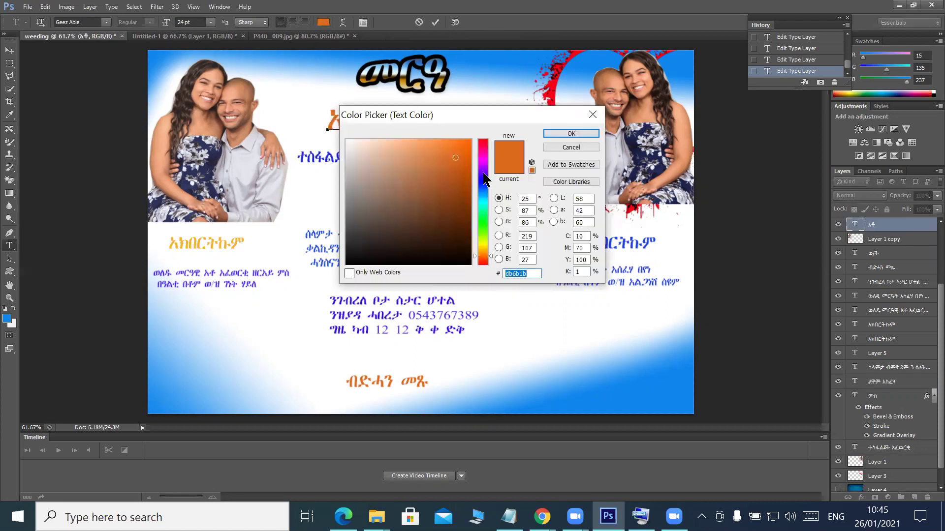
left_click(483, 174)
left_click(484, 195)
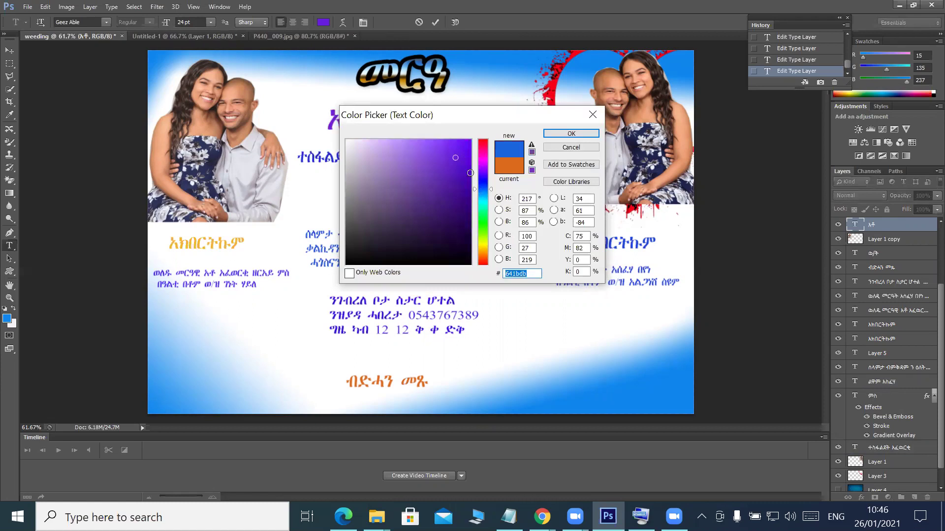
left_click(462, 155)
left_click(569, 135)
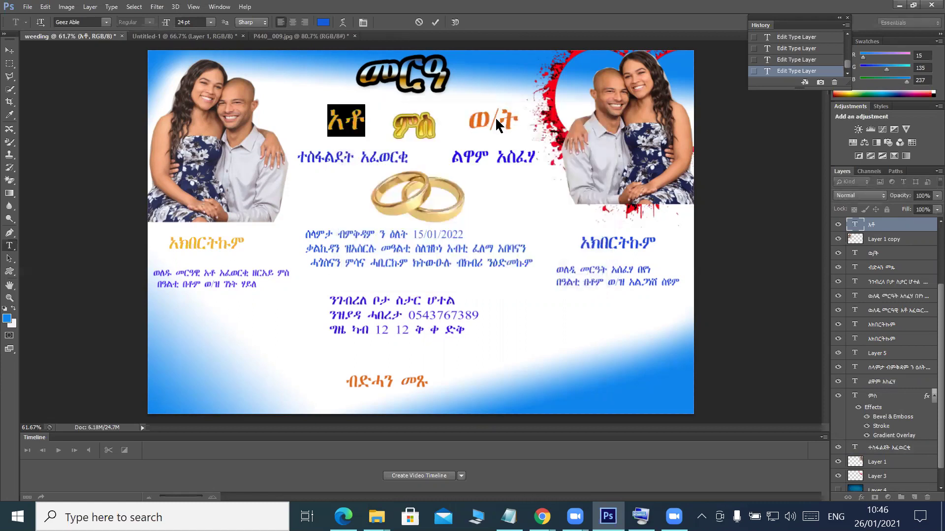
left_click(323, 22)
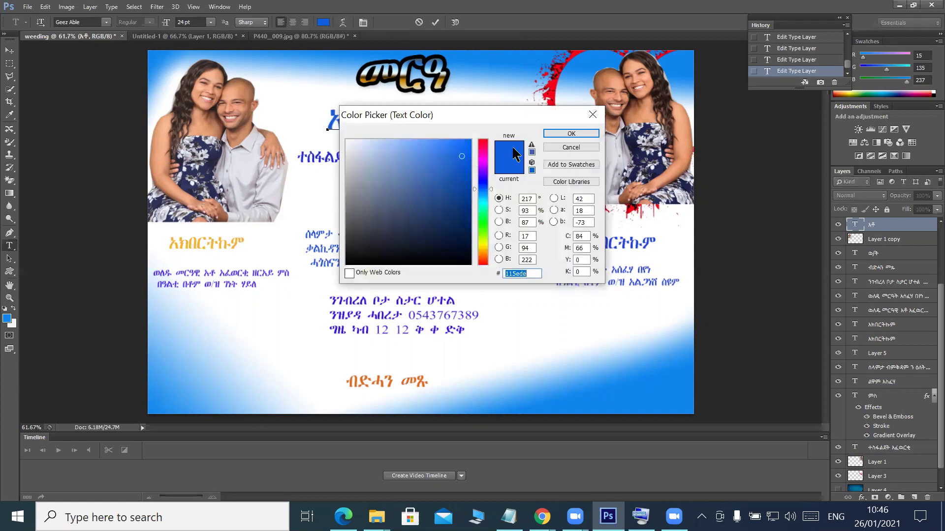
left_click(571, 134)
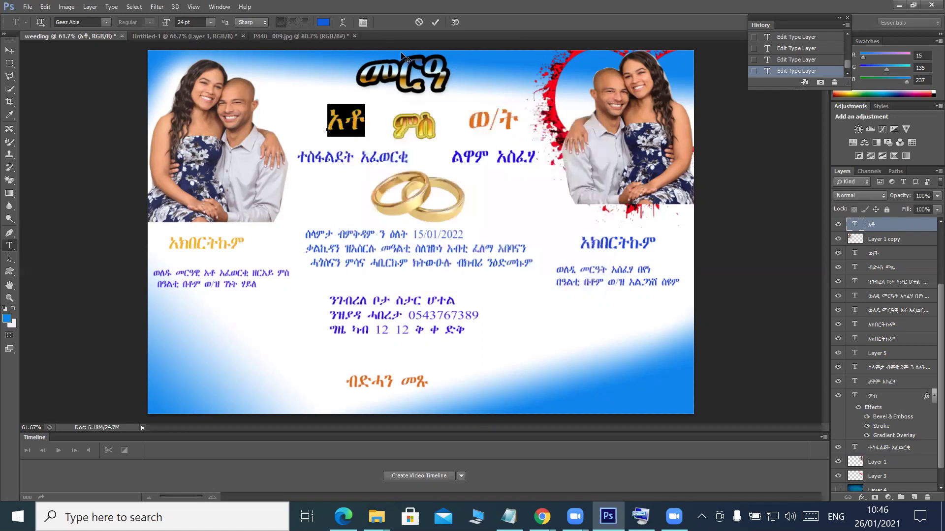
left_click(435, 22)
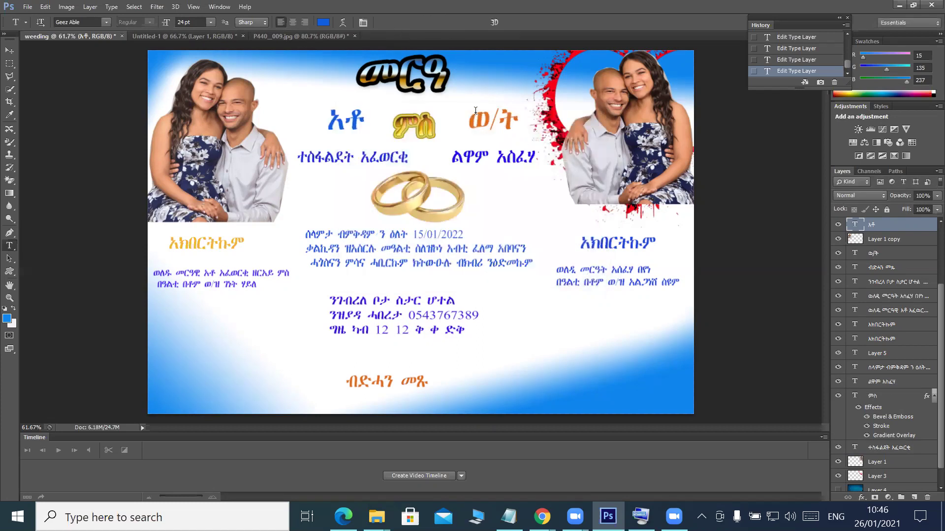
Recolour the orange title ወ/ት above the right-hand name to blue #1b29db
left_click(475, 110)
left_click_drag(468, 121, 520, 121)
left_click(325, 21)
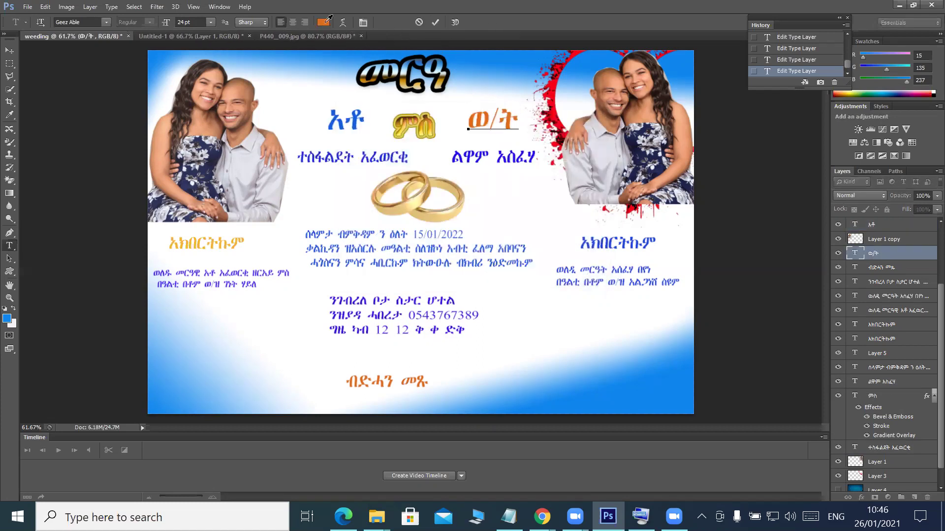
left_click(484, 183)
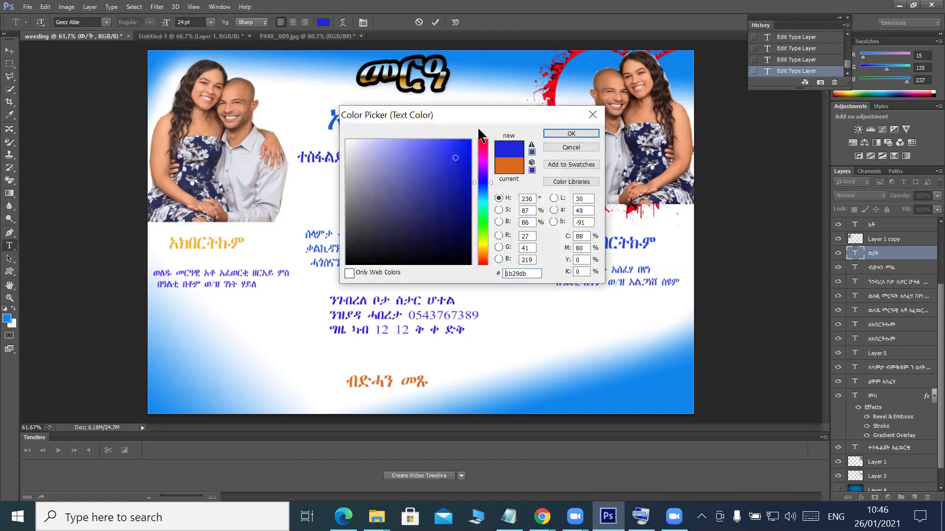
left_click(555, 136)
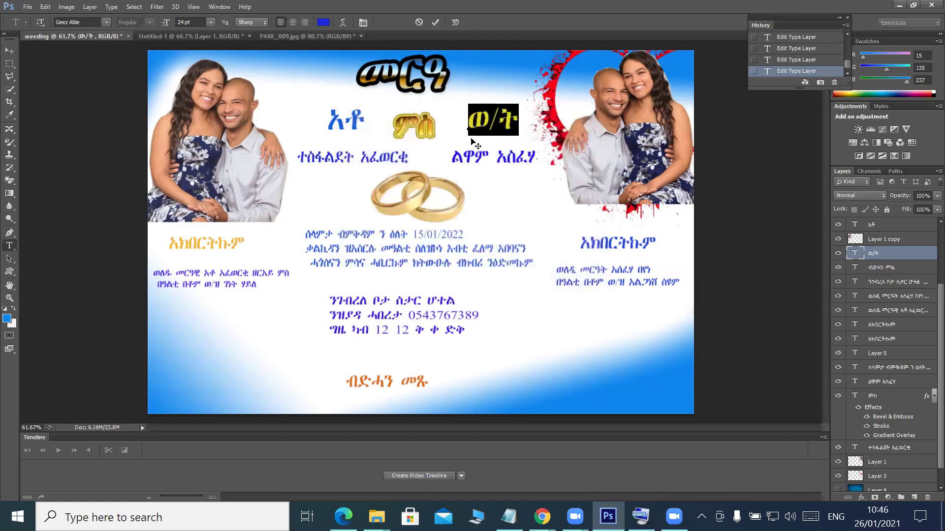
left_click(435, 22)
Recolour the orange closing line ብድሓን መጹ at the bottom of the card to blue #1b49db
left_click_drag(348, 374, 439, 382)
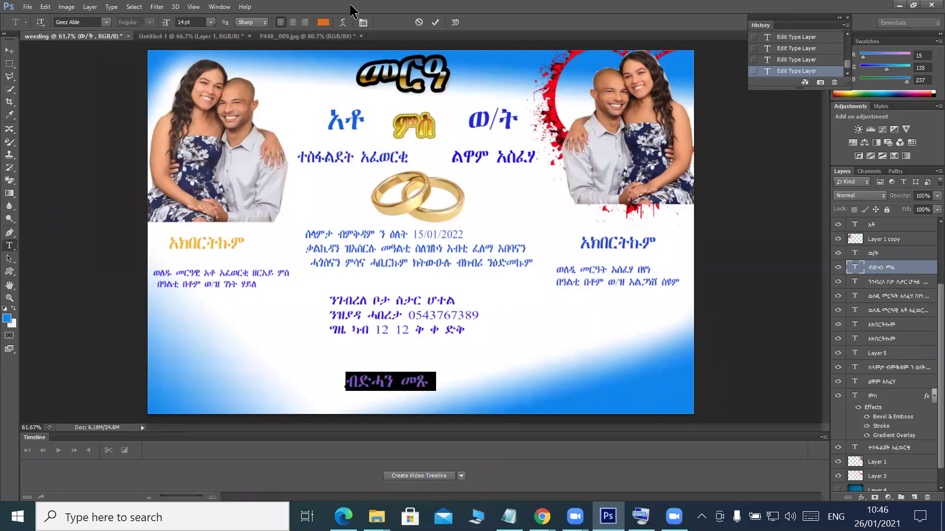
left_click(323, 22)
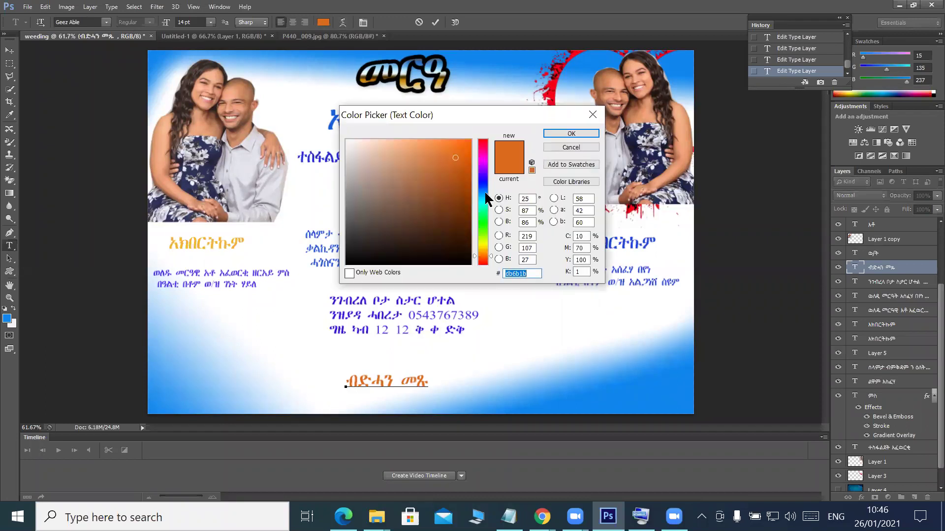
left_click(483, 186)
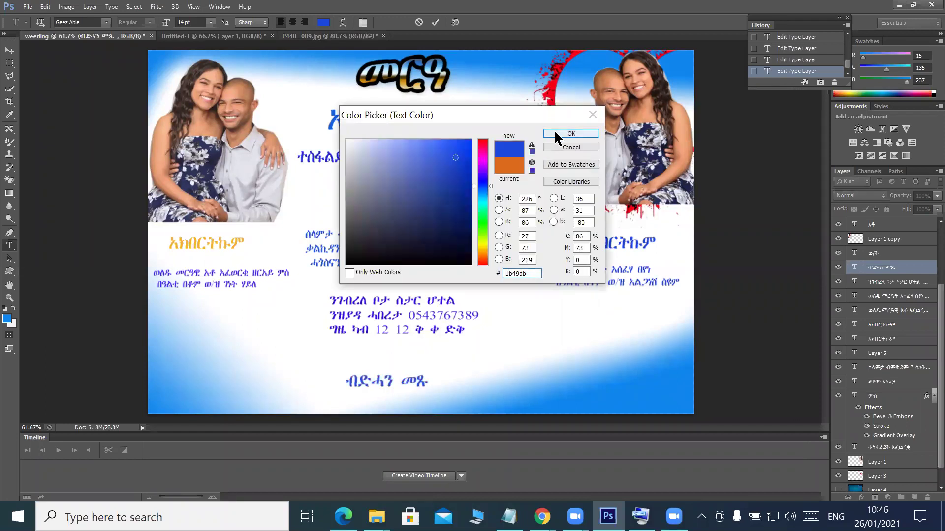
left_click(555, 134)
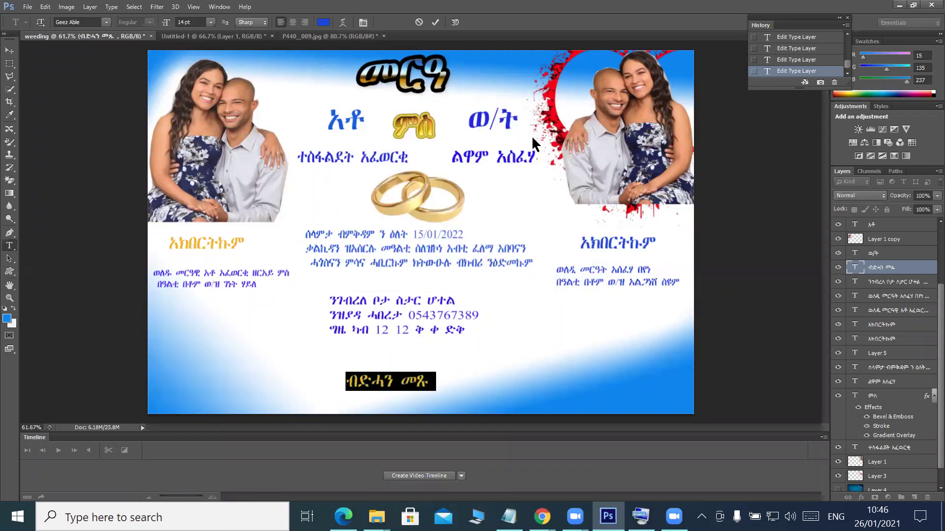
left_click(435, 22)
left_click_drag(396, 124, 440, 126)
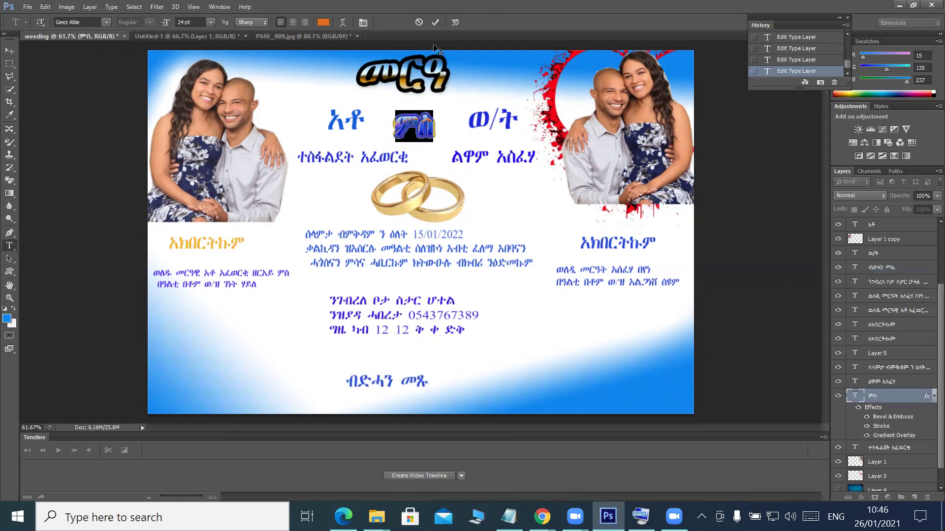
left_click(435, 22)
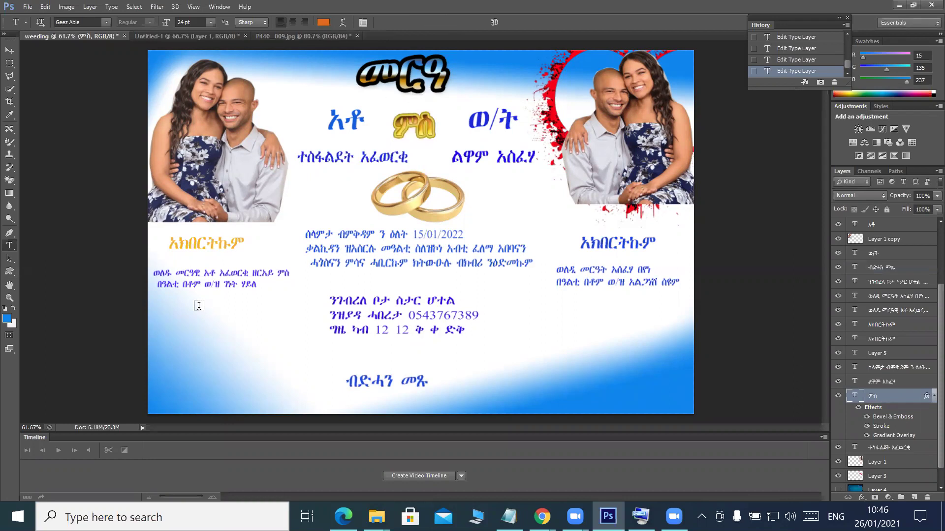
Set the foreground colour to bright yellow, RGB 228, 247, 18
left_click(6, 319)
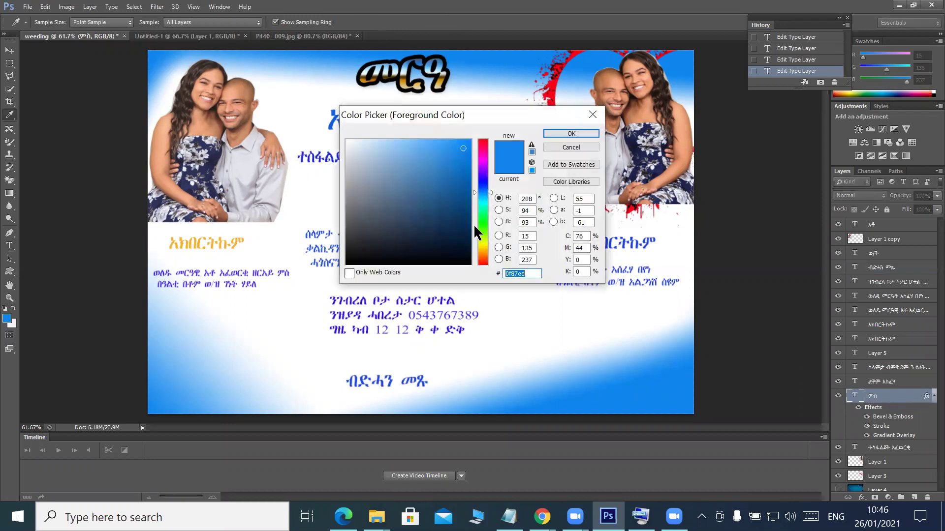
left_click(484, 240)
left_click_drag(466, 152, 462, 143)
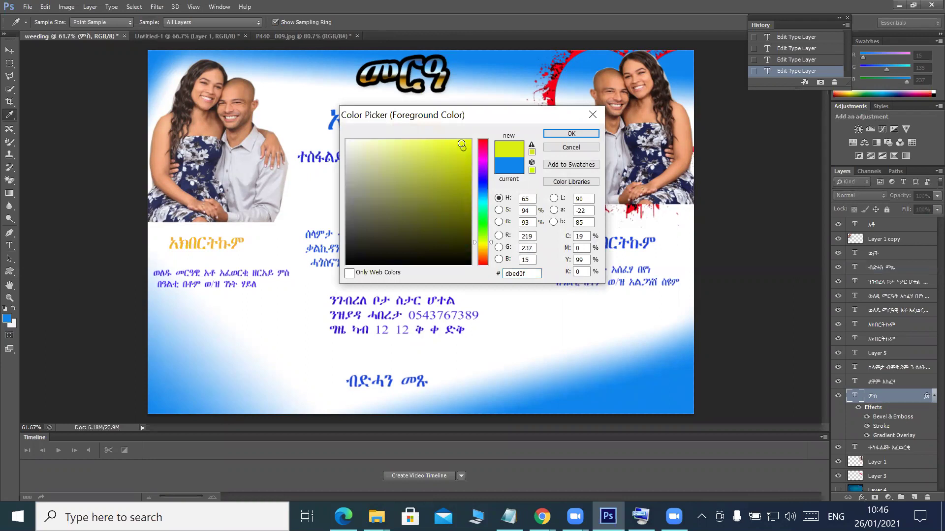
left_click(567, 134)
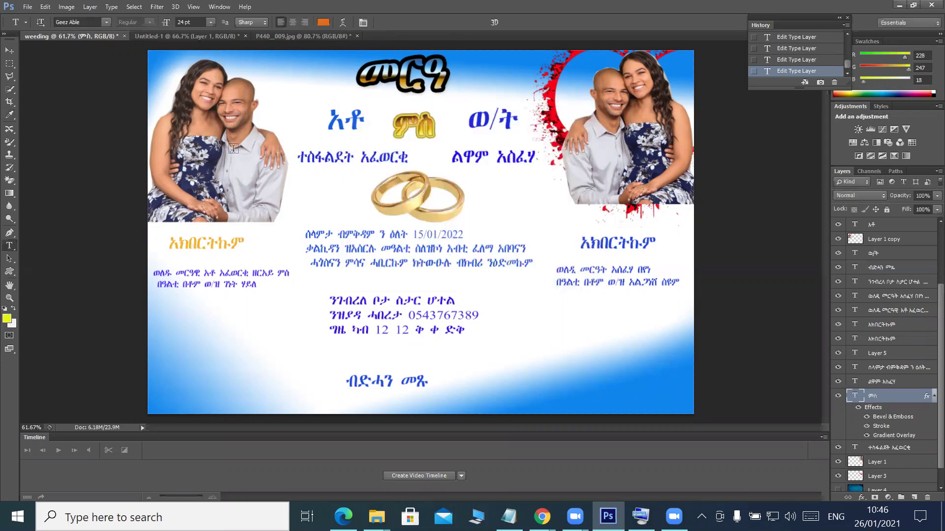
Use the Paint Bucket on the gold ምስ text layer and accept rasterizing its type
left_click(17, 197)
left_click(49, 204)
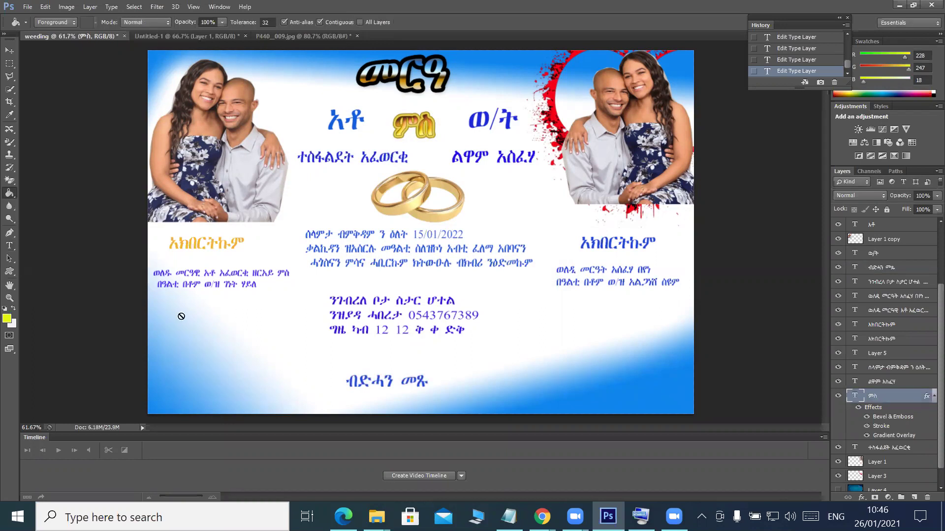
left_click(182, 322)
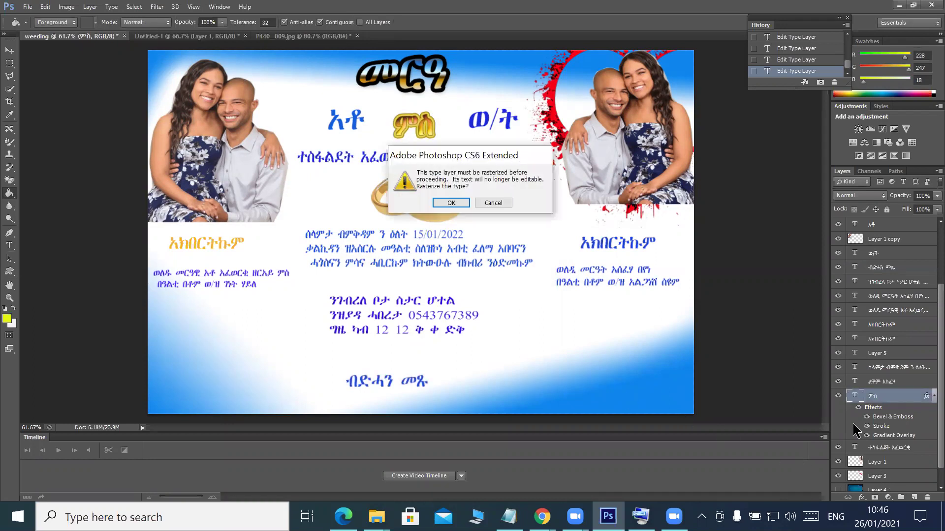
left_click(451, 203)
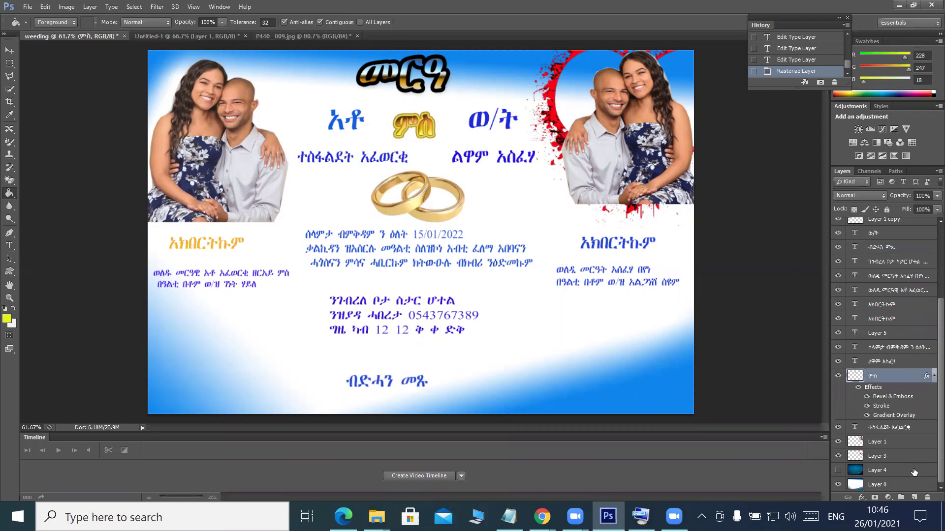
Try filling the white area of background Layer 0 with yellow using the Paint Bucket, and undo the fill
left_click(888, 486)
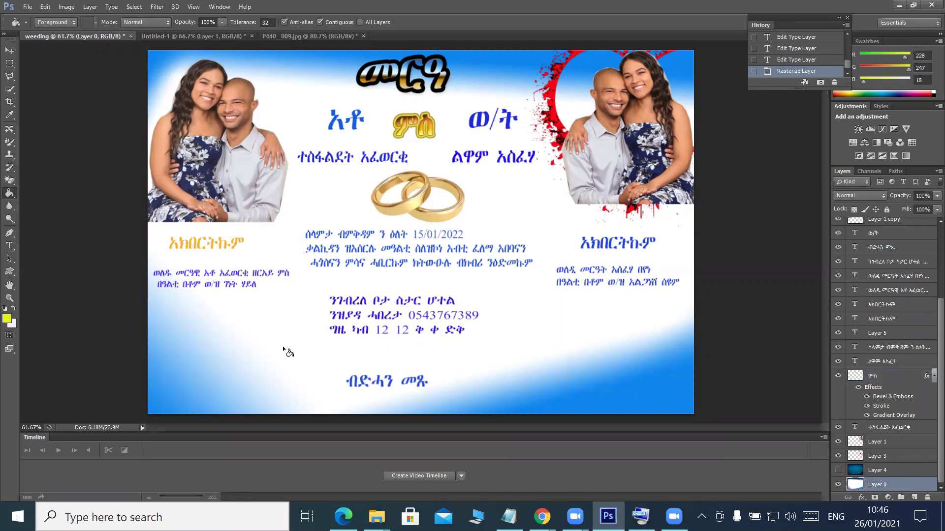
left_click(240, 336)
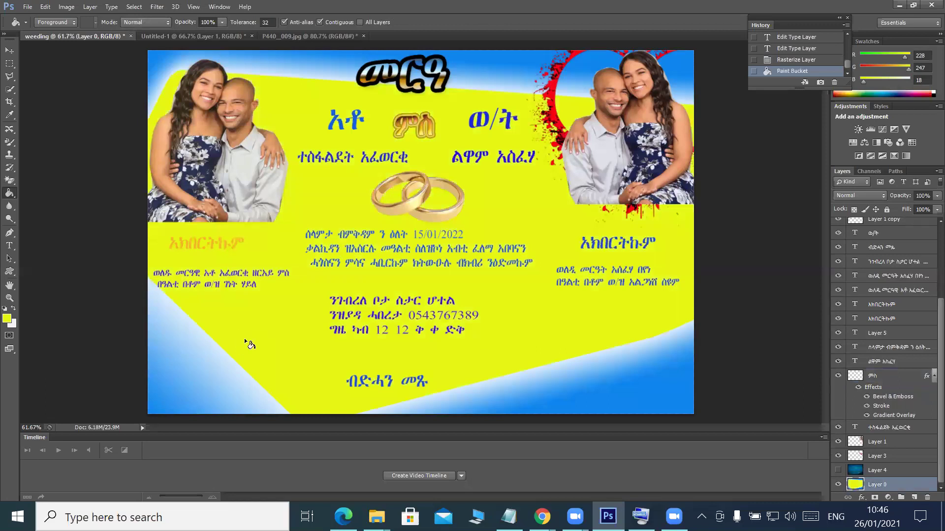
key("ctrl+z")
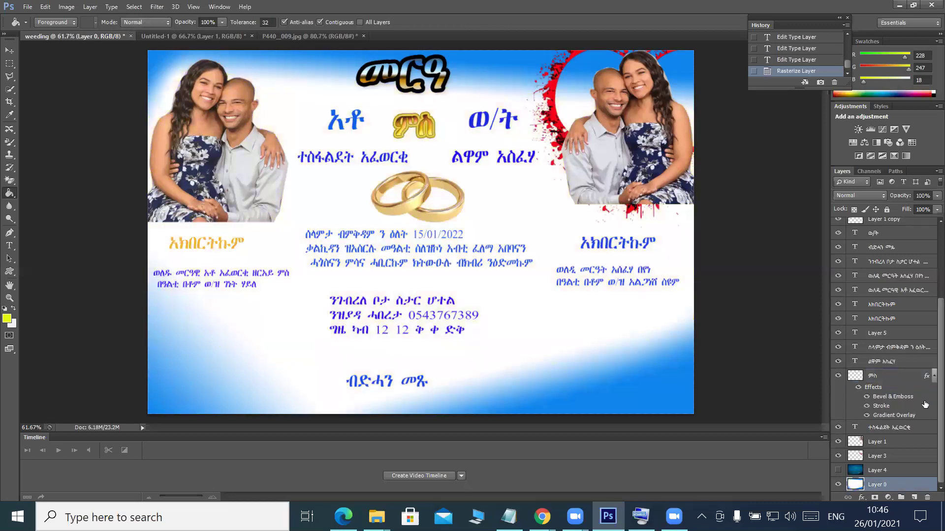
Show the dark blue background on Layer 4 to preview it behind the card, and hide it again
left_click(864, 473)
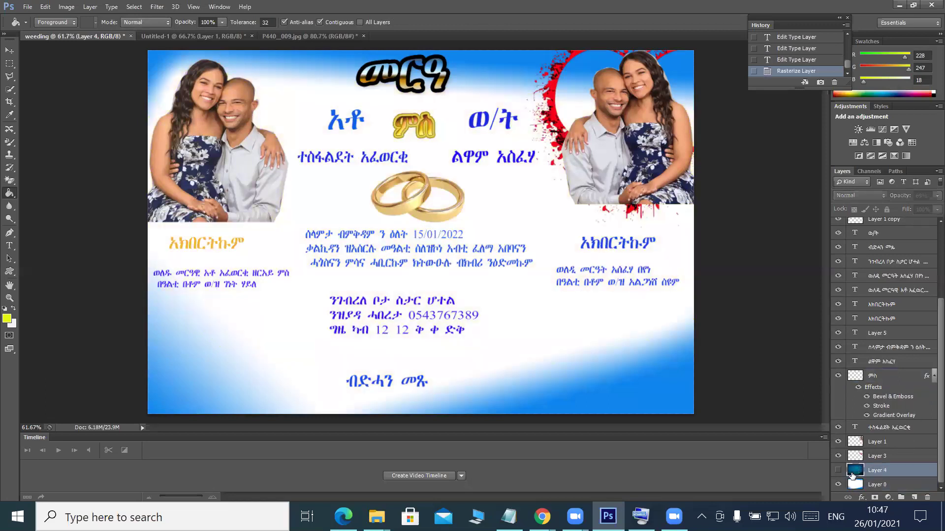
left_click(838, 471)
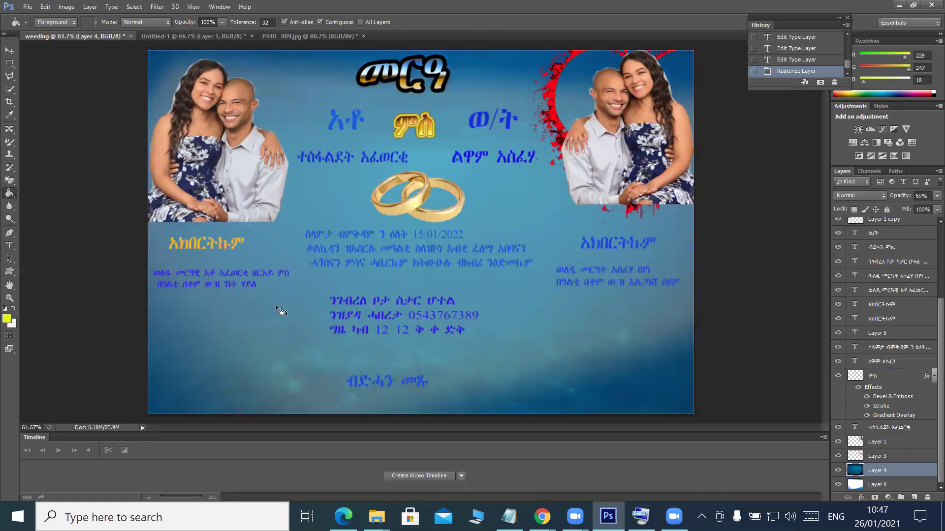
left_click(9, 50)
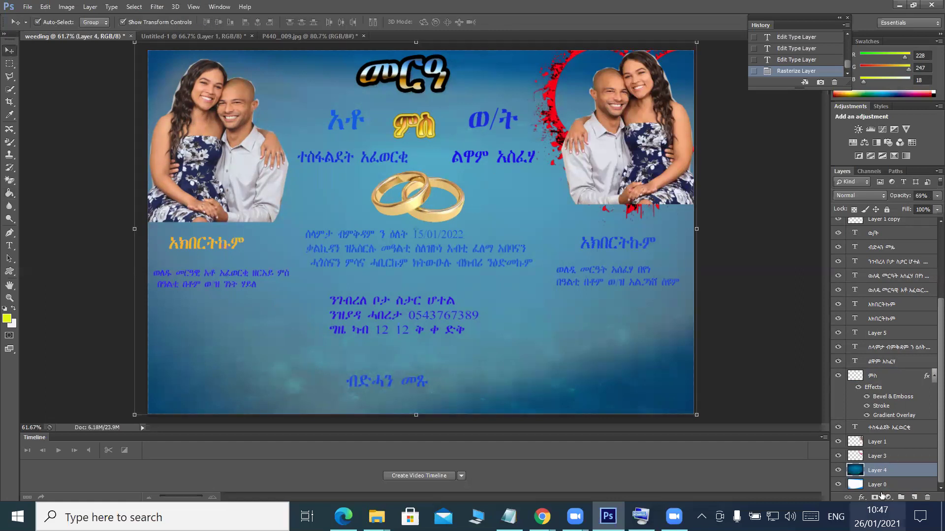
left_click(838, 471)
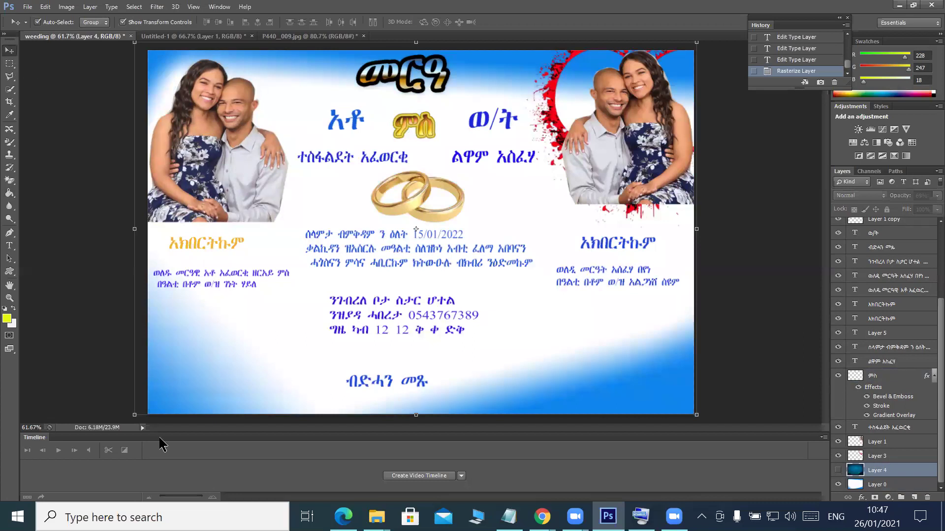
Switch to the Pixabay page in Chrome and search its photos for "flower"
mouse_move(542, 517)
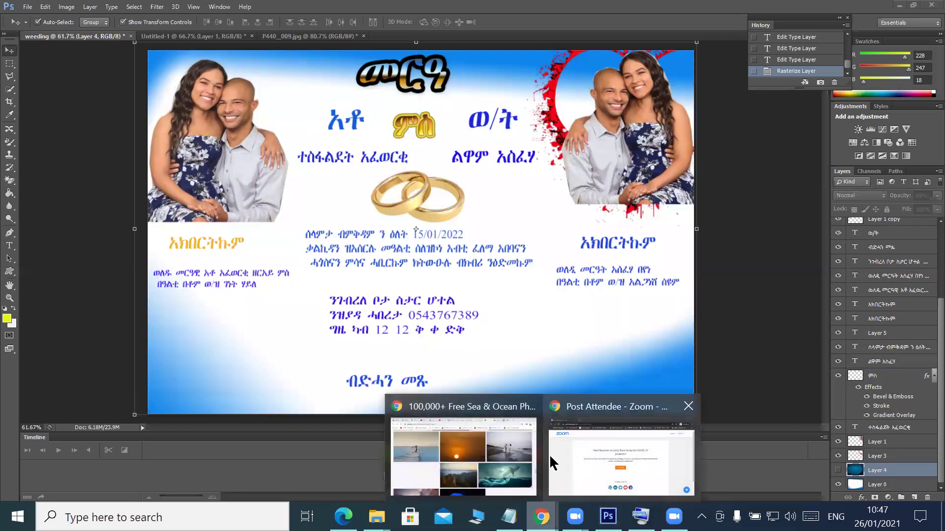
left_click(448, 422)
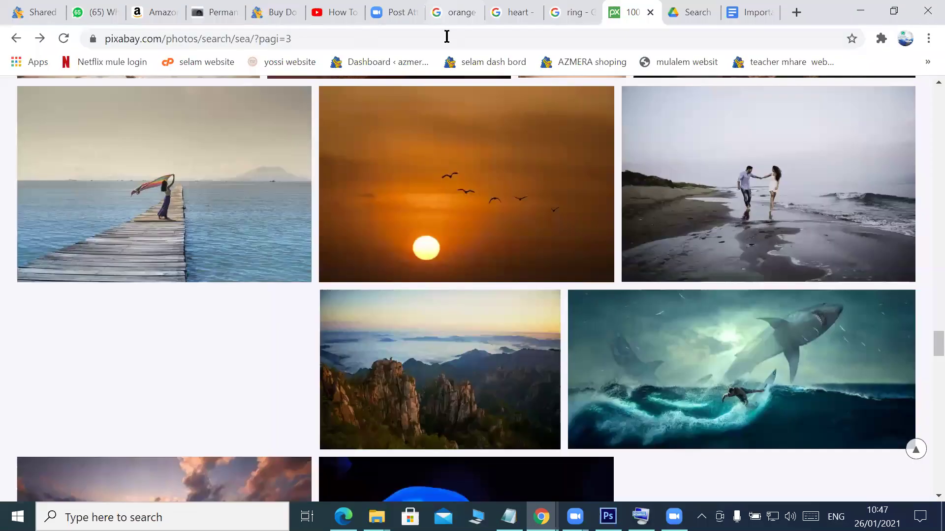
scroll(755, 83, "up", 5)
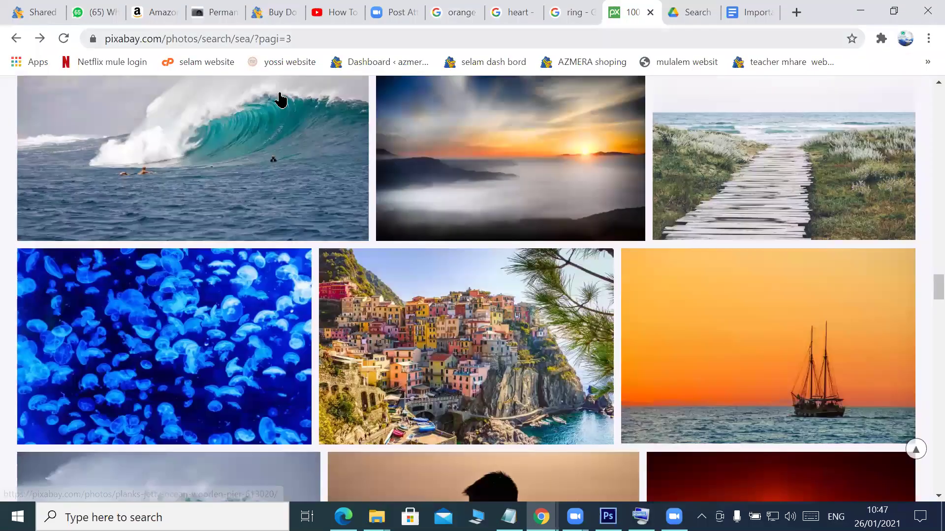
scroll(300, 138, "up", 5)
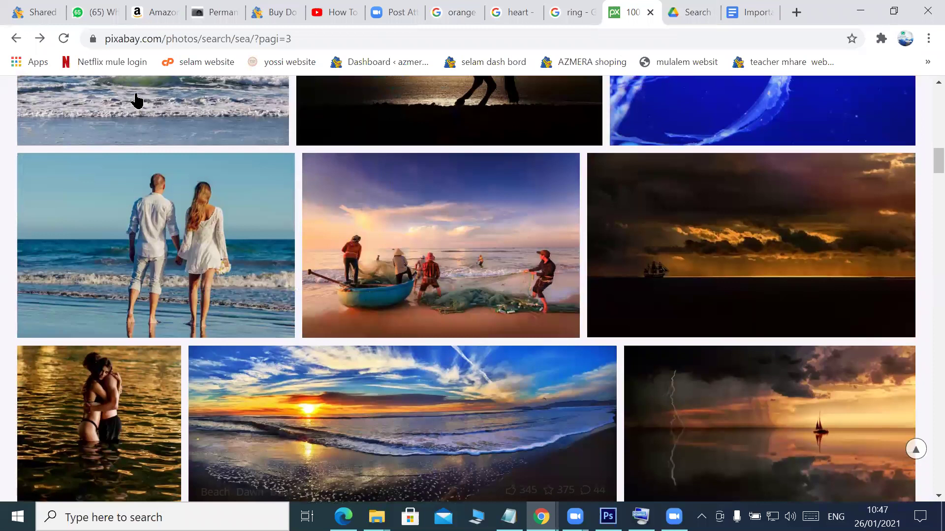
type("f")
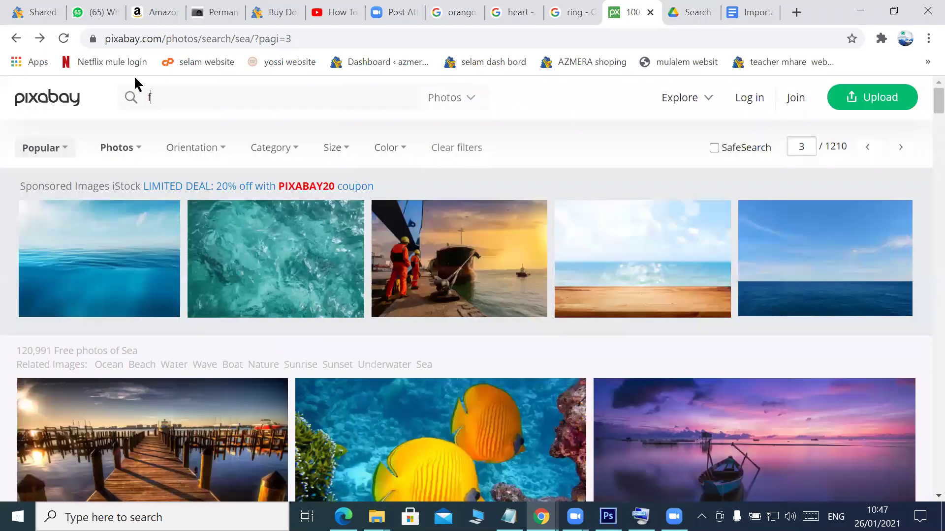
type("lower")
key("Return")
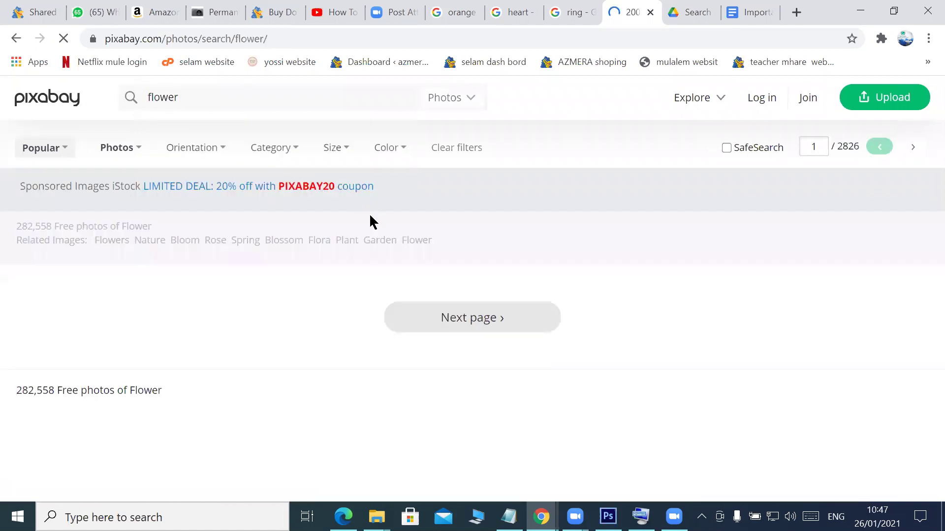
Browse the Pixabay flower photos, and search Google Images for "flower" in a new tab
scroll(421, 310, "down", 5)
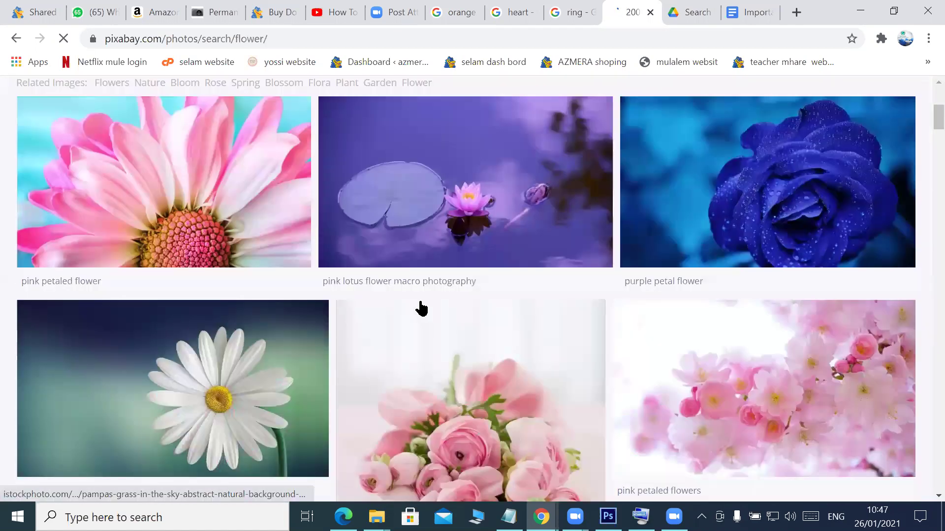
scroll(401, 276, "down", 12)
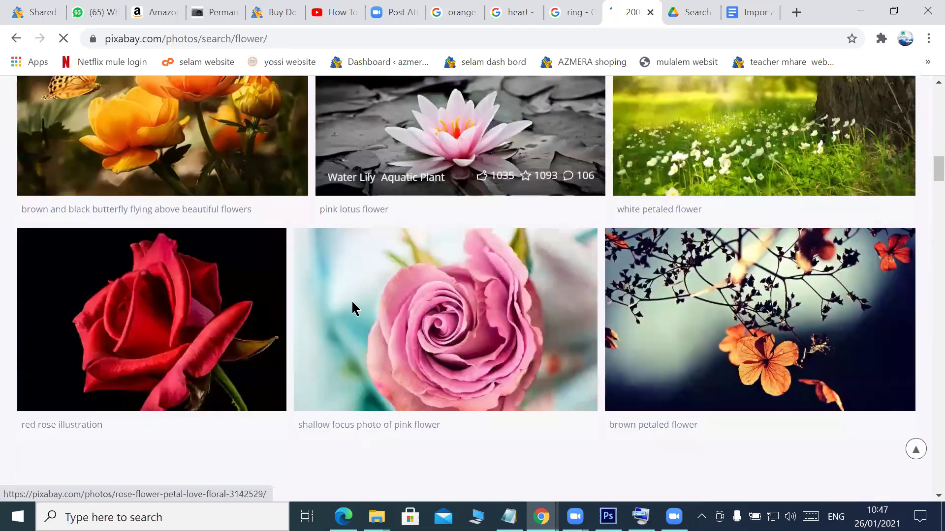
scroll(468, 288, "down", 5)
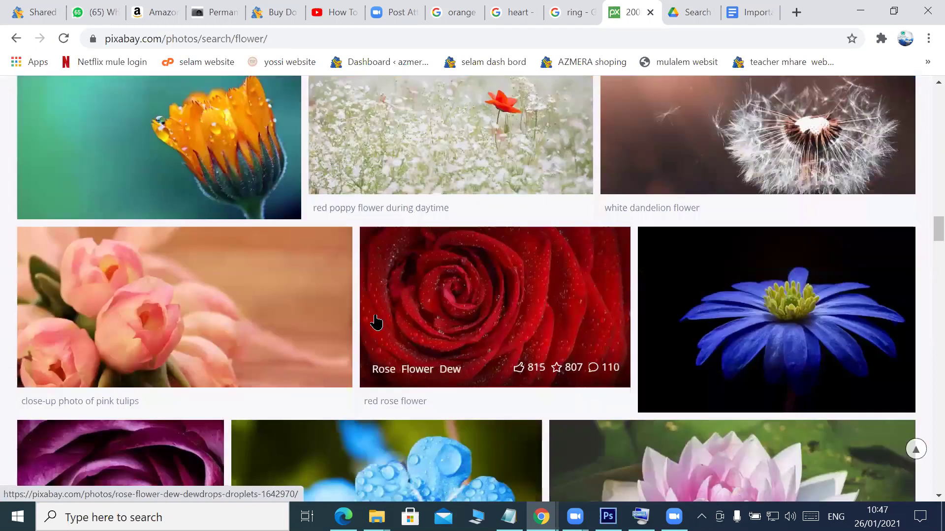
scroll(423, 216, "down", 10)
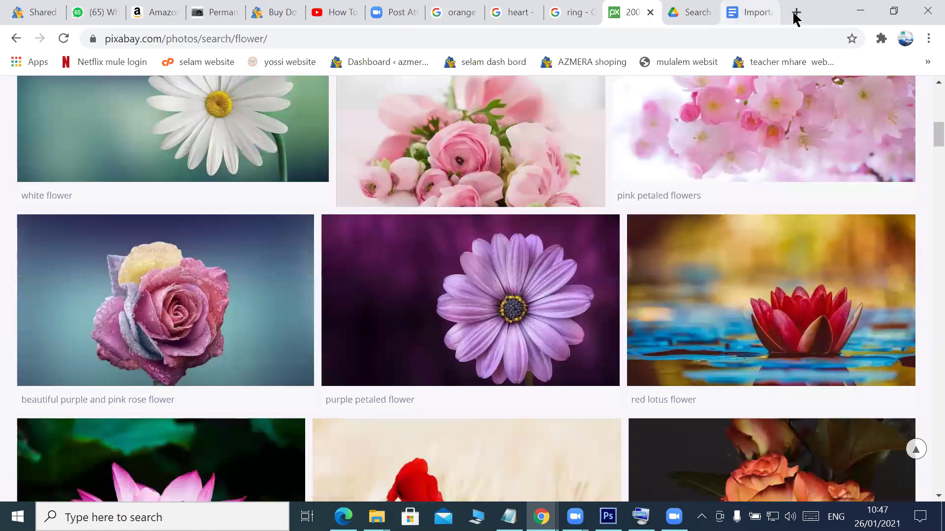
left_click(795, 14)
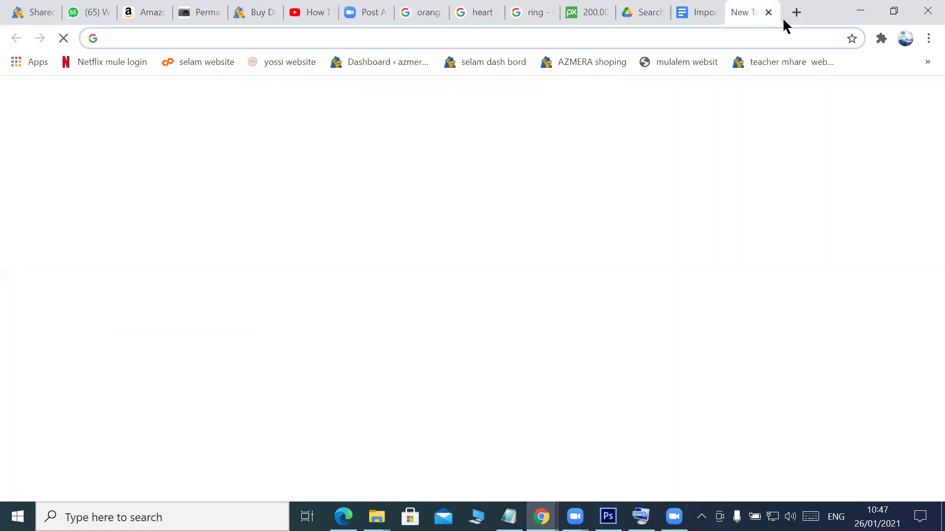
type("flowe")
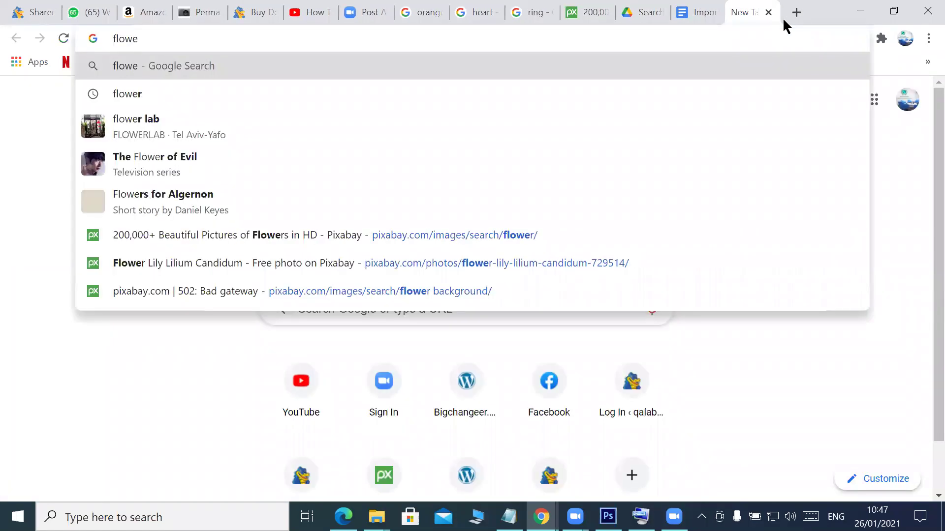
type("r")
key("Return")
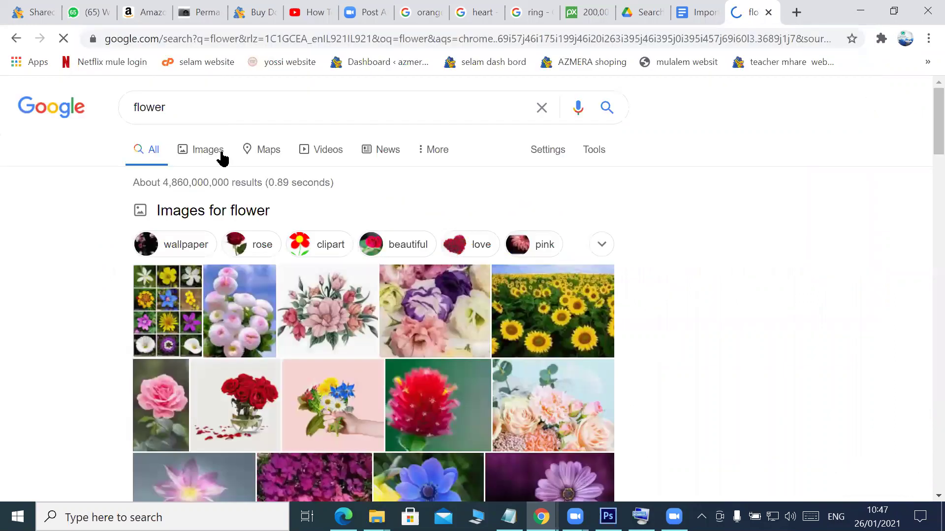
left_click(221, 155)
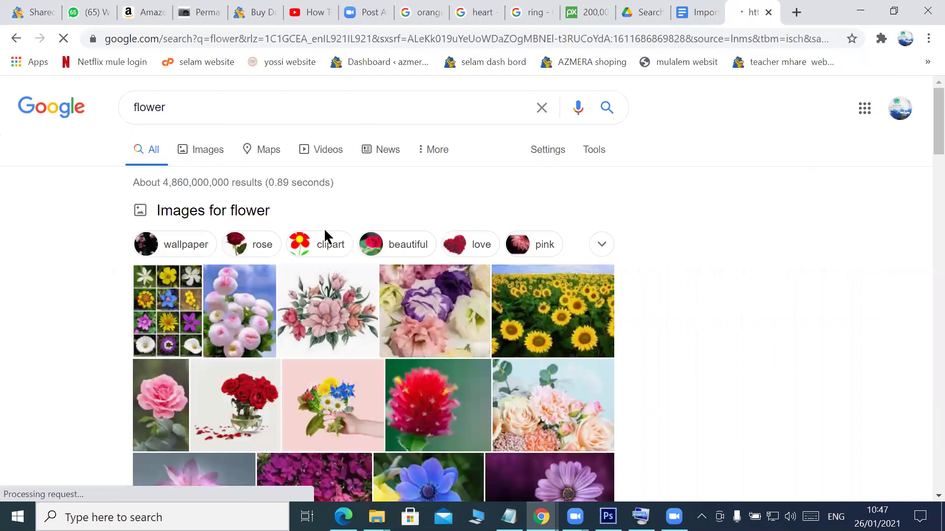
Copy the Freepik watercolour bouquet image from the results and paste it into the wedding card in Photoshop
scroll(295, 256, "down", 4)
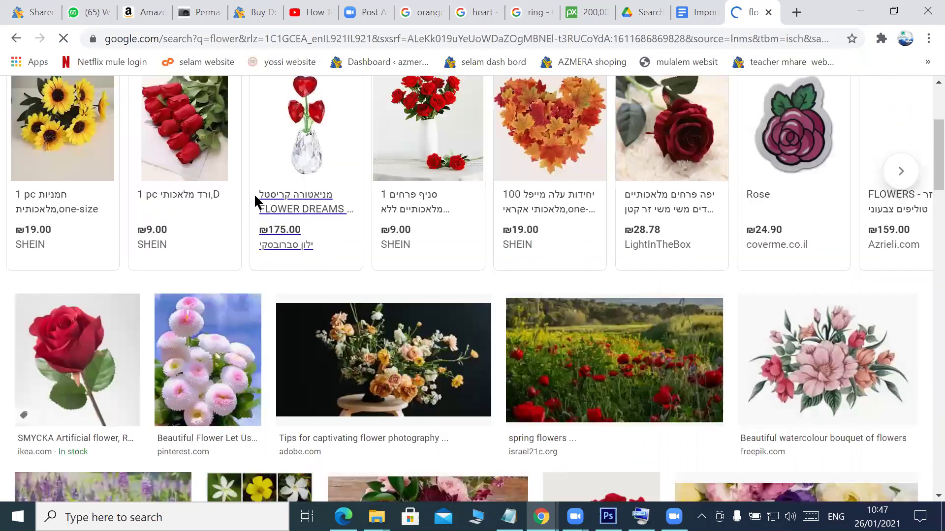
scroll(104, 217, "down", 3)
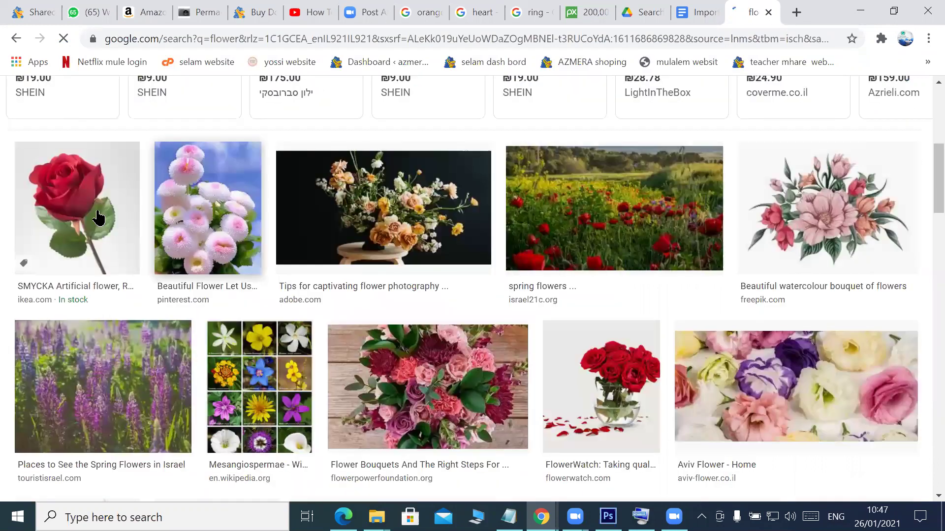
left_click(84, 206)
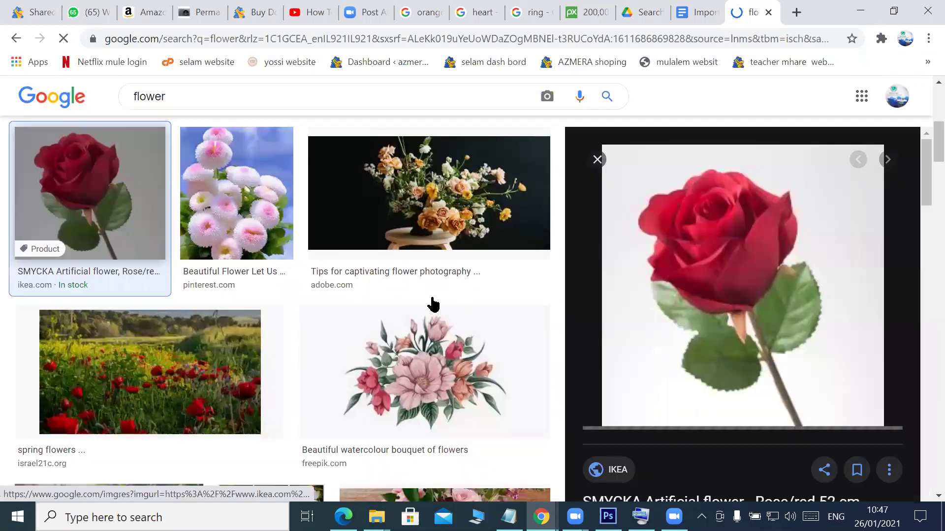
left_click(433, 305)
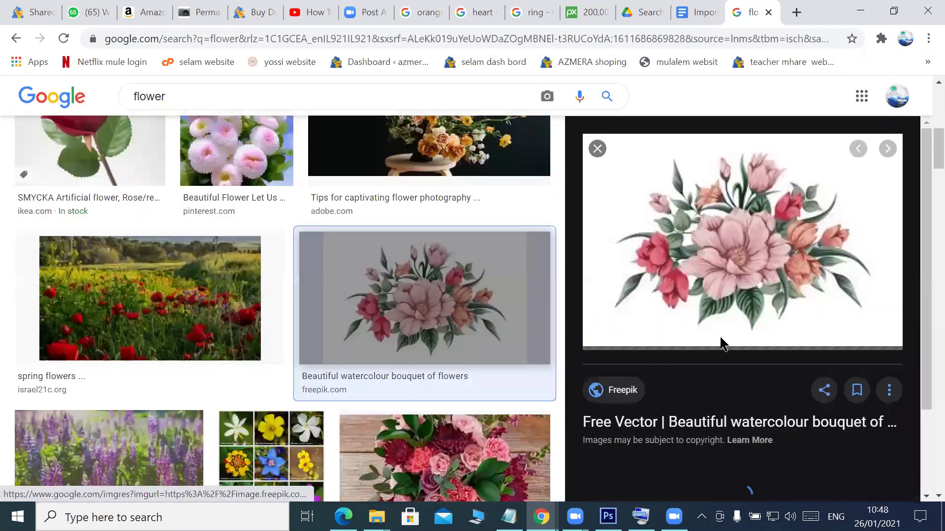
right_click(652, 224)
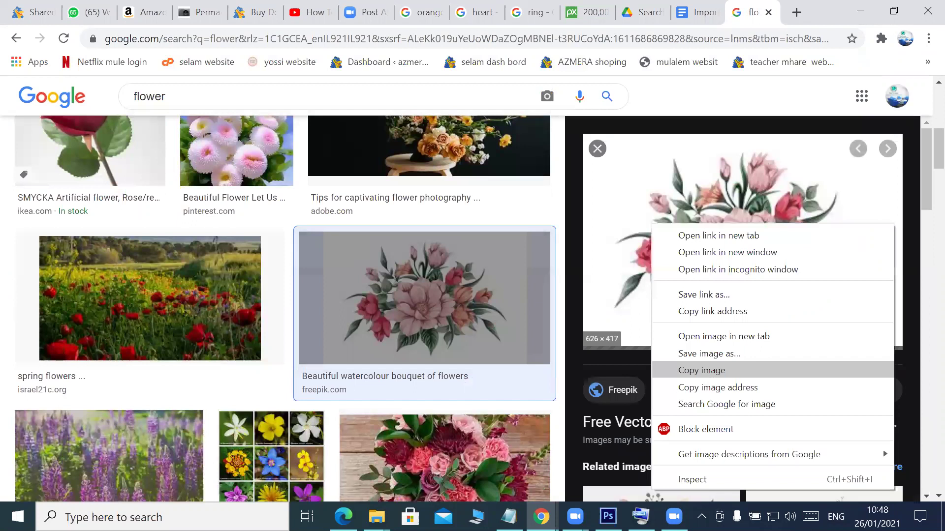
key("alt+Tab")
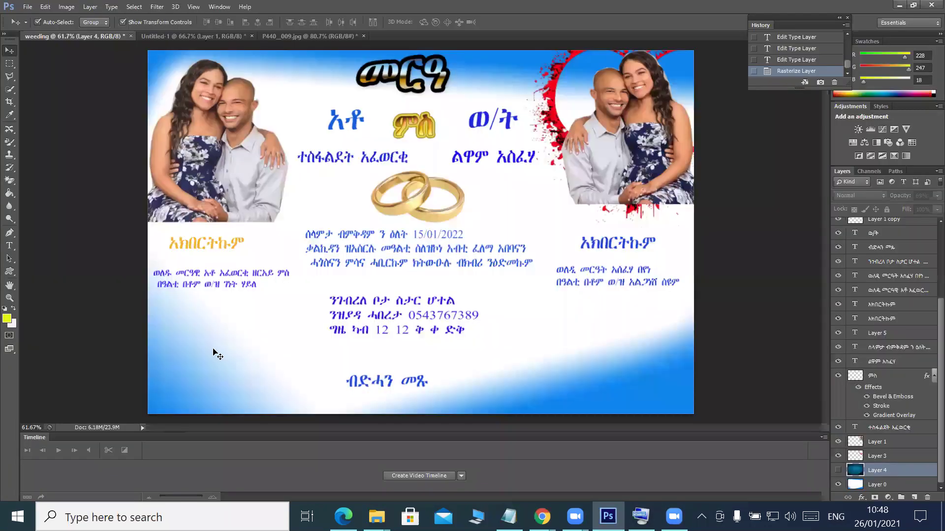
key("ctrl+v")
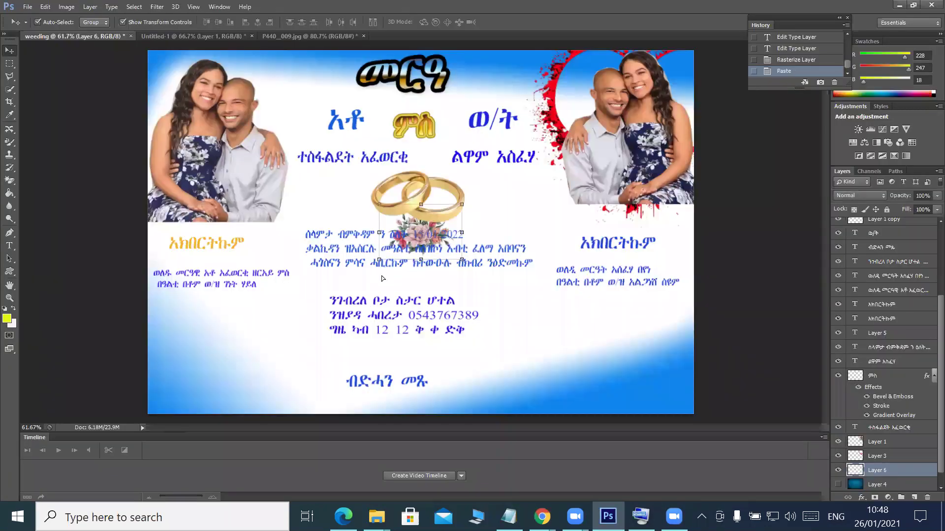
Move the pasted bouquet to the card's lower-left corner and enlarge it to about 143%
left_click_drag(420, 231, 391, 278)
left_click_drag(196, 366, 231, 356)
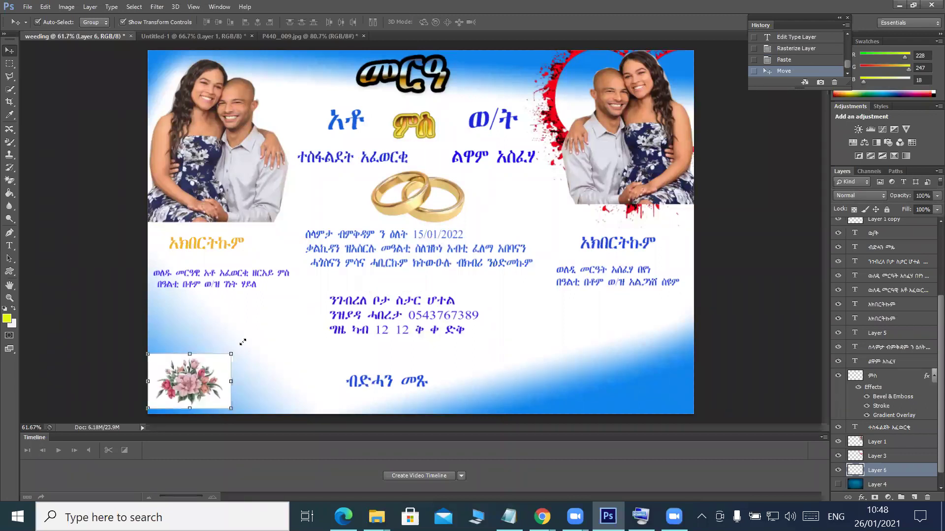
left_click_drag(261, 322, 270, 311)
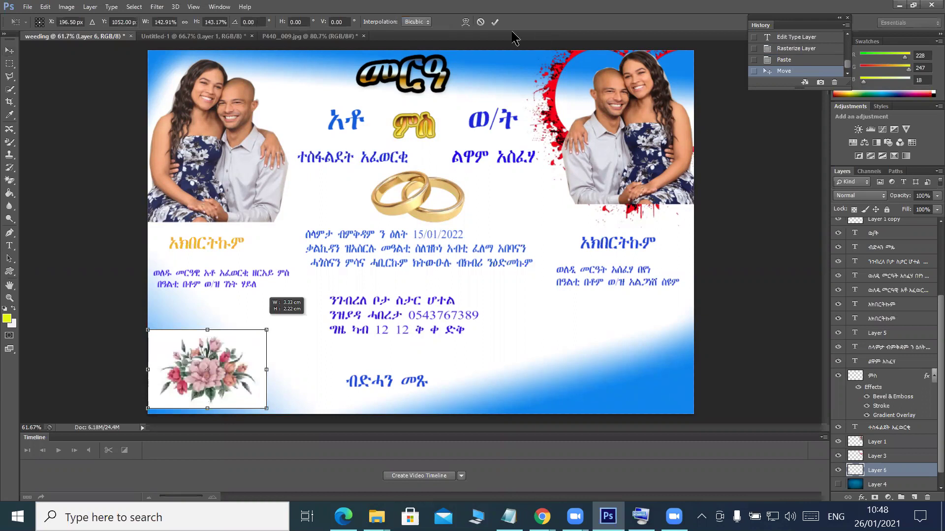
key("Return")
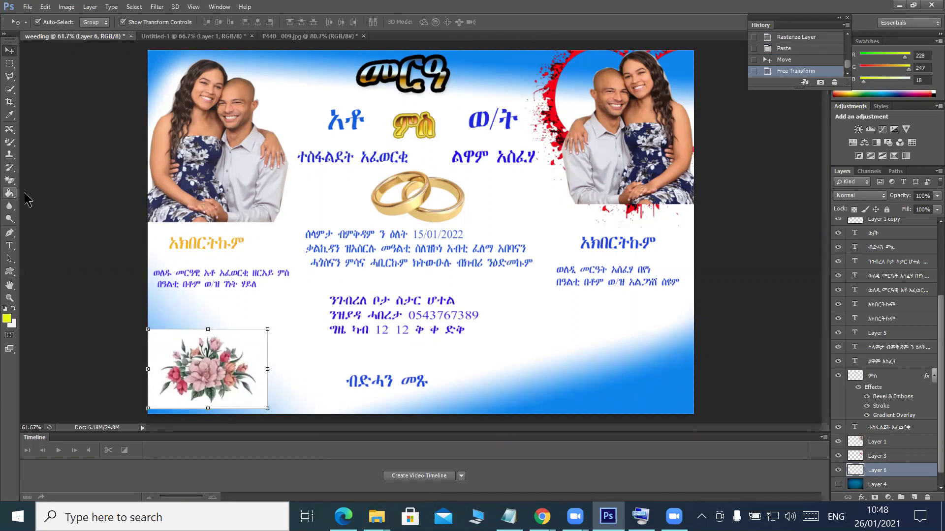
Erase the bouquet's white background with the Magic Eraser and place a copy of it in the card's lower-right corner
left_click(165, 350)
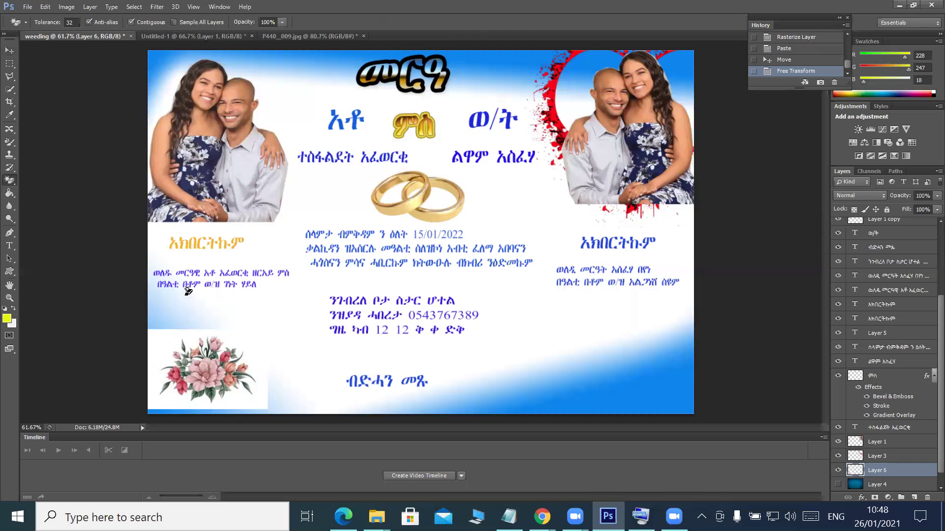
left_click(6, 50)
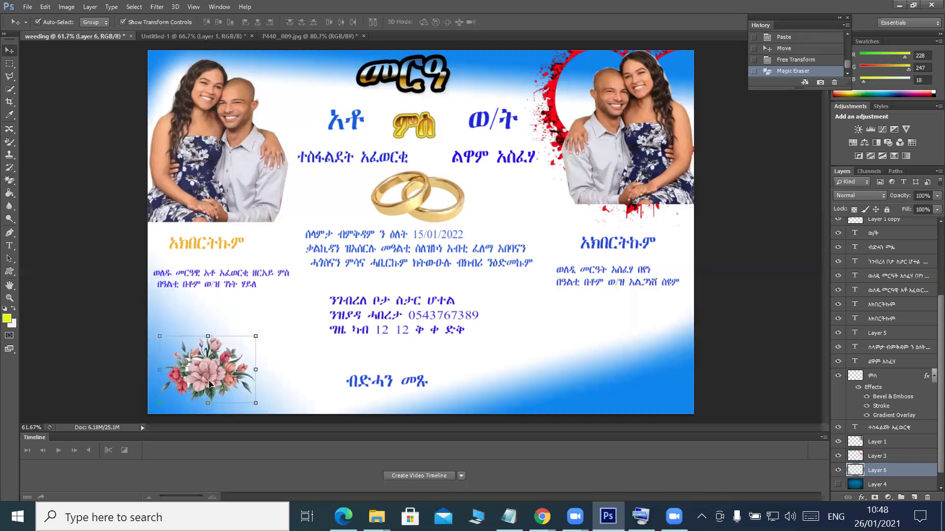
left_click_drag(209, 376, 441, 184)
left_click_drag(636, 363, 591, 319)
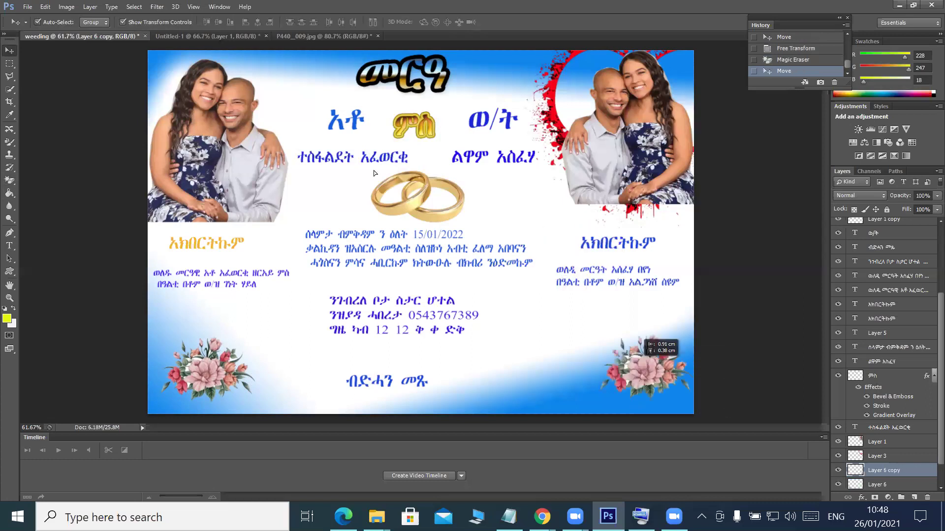
Place another copy of the bouquet at the card's upper edge, between the left couple photo and the መርዓ title
key("shift+Up")
key("shift+Up")
key("shift+Up")
key("shift+Up")
key("shift+Up")
key("shift+Up")
key("shift+Left")
key("shift+Left")
key("shift+Left")
key("shift+Left")
key("shift+Left")
left_click_drag(281, 72, 281, 69)
key("ctrl+j")
Try a red-to-green gradient on background Layer 0 with the Gradient tool, and undo it
left_click(545, 364)
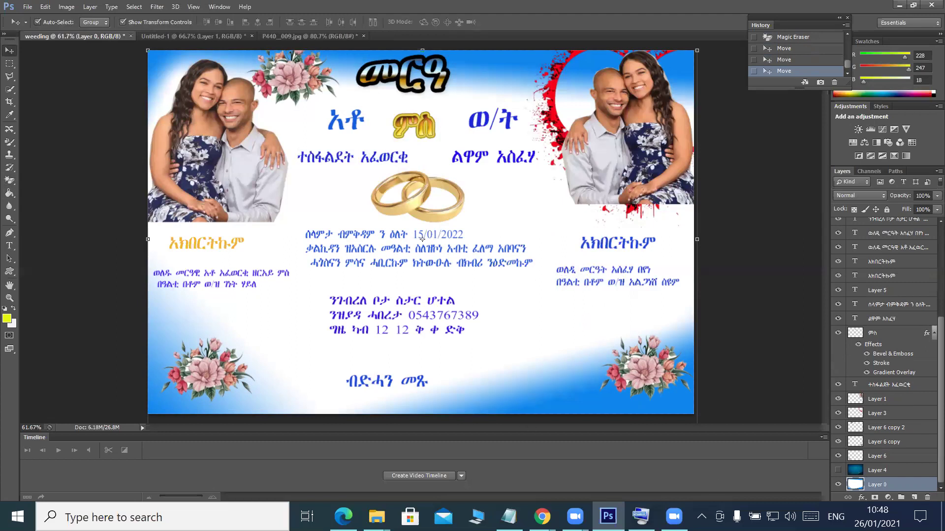
mouse_move(542, 517)
left_click(9, 193)
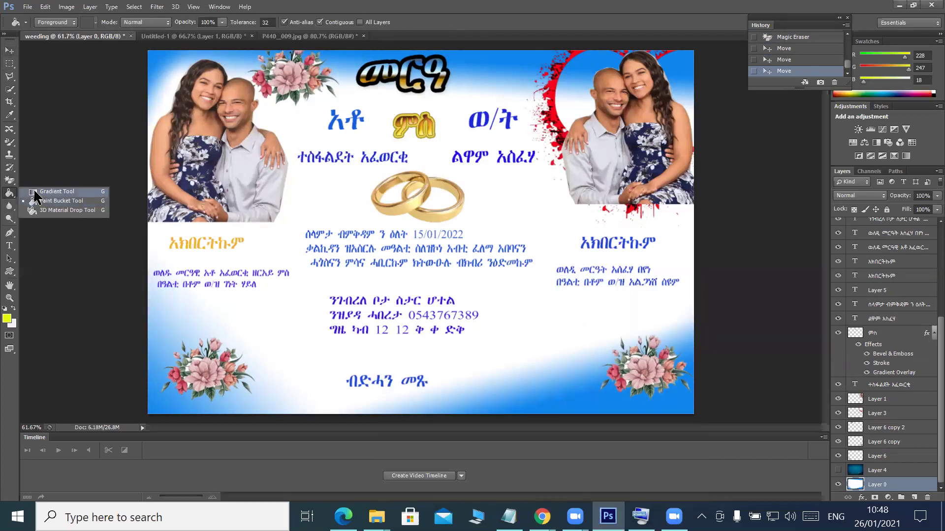
left_click(34, 192)
left_click(71, 23)
left_click(75, 47)
left_click_drag(151, 47, 107, 232)
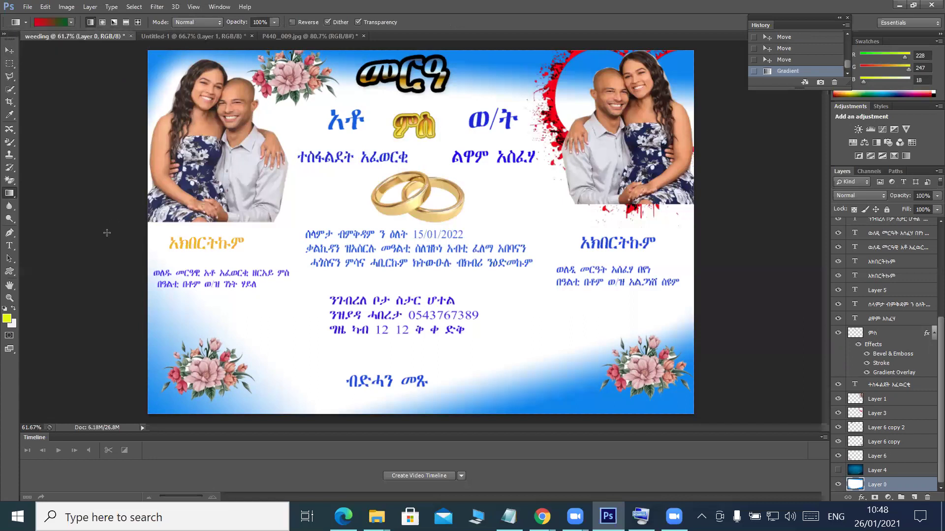
key("ctrl+z")
Fade yellow-to-transparent gradients inward from the upper-left, lower-right and lower-left corners of background Layer 0
left_click(71, 22)
left_click(37, 42)
left_click(178, 77)
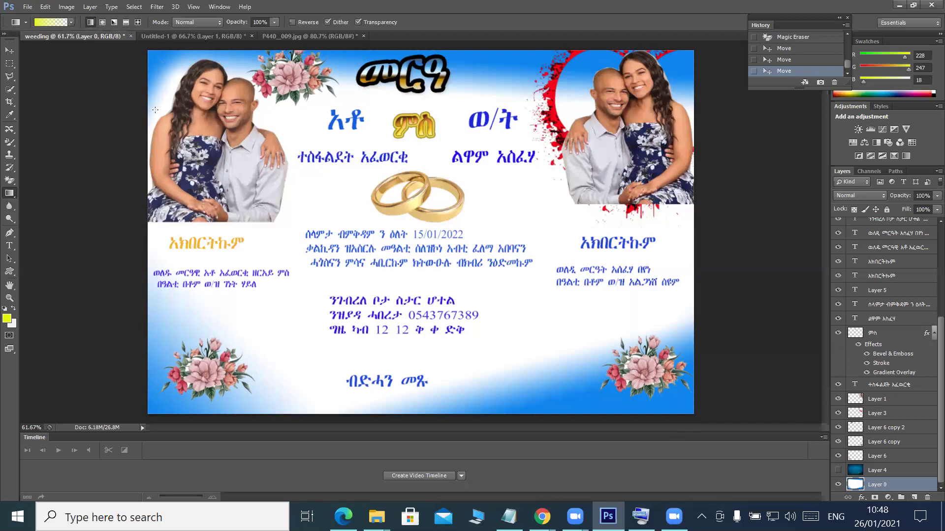
left_click_drag(149, 52, 196, 93)
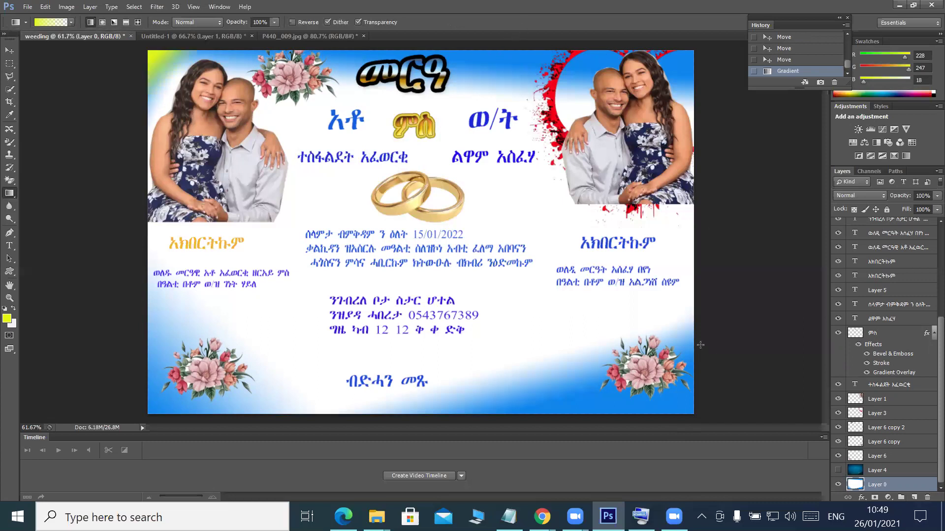
left_click_drag(692, 411, 621, 343)
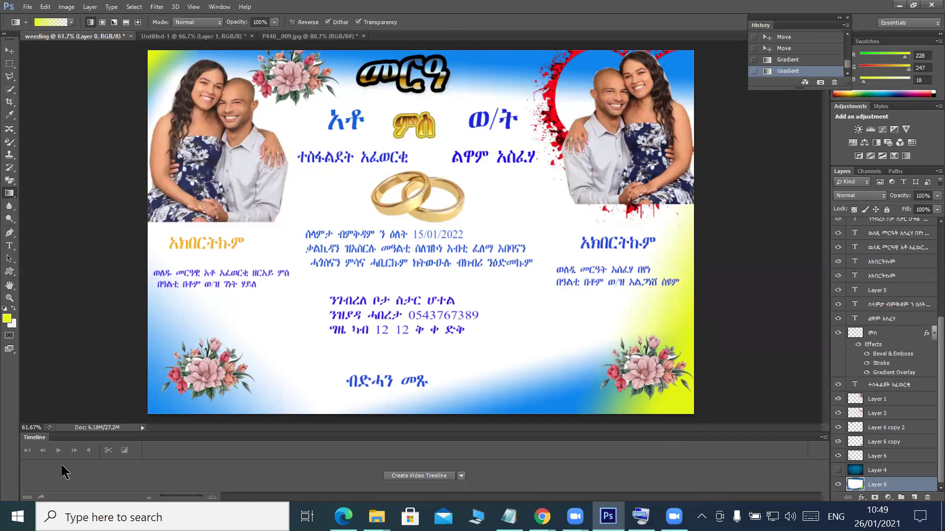
left_click_drag(149, 412, 196, 370)
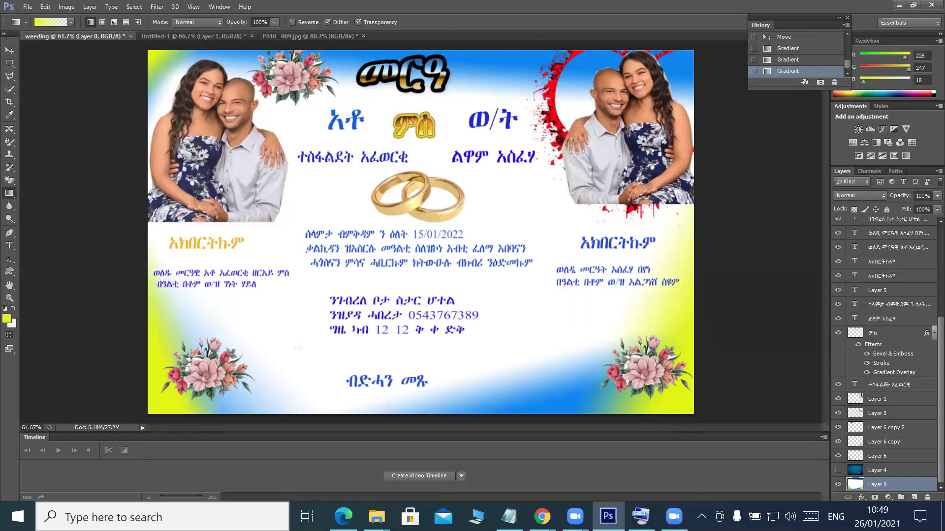
Try another yellow-to-transparent gradient at the card's upper right, and undo it
left_click_drag(516, 66, 511, 158)
key("ctrl+z")
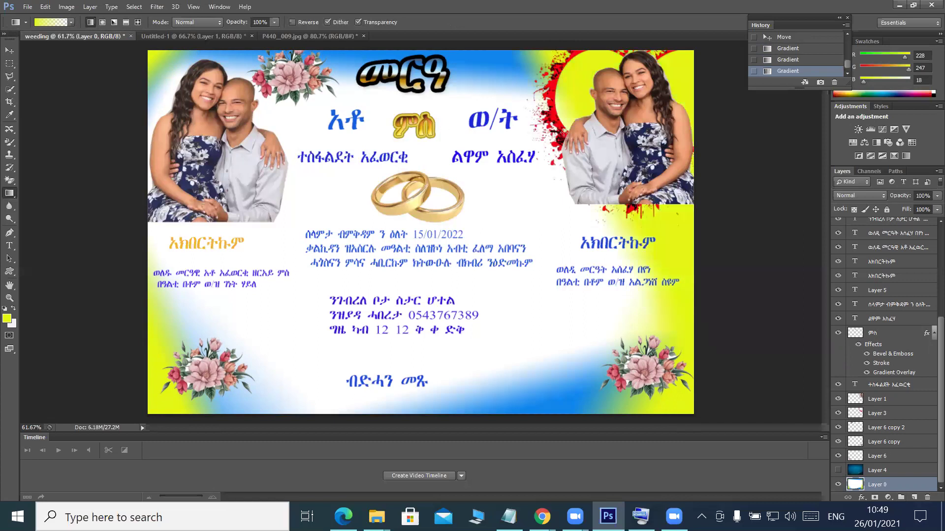
Shift the right couple photo slightly down, and briefly hide it to check the heart frame behind it
left_click(8, 51)
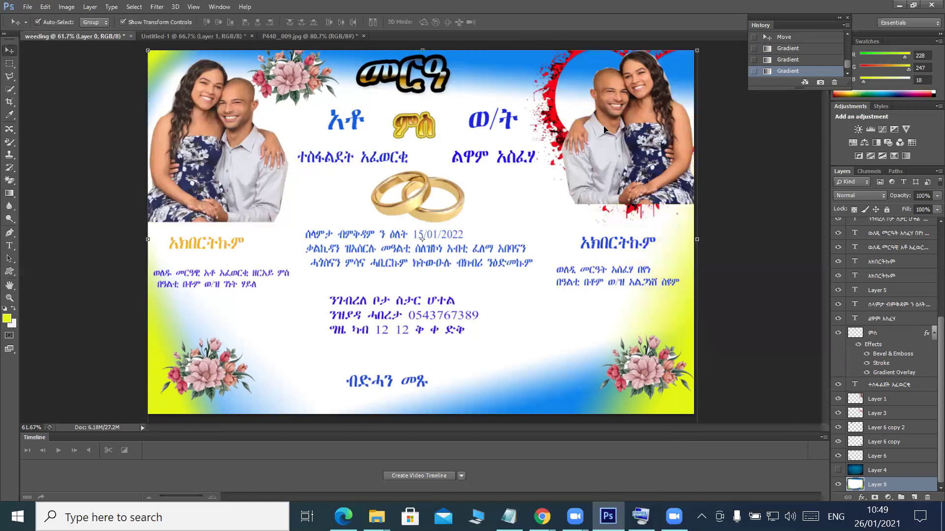
left_click_drag(633, 116, 636, 124)
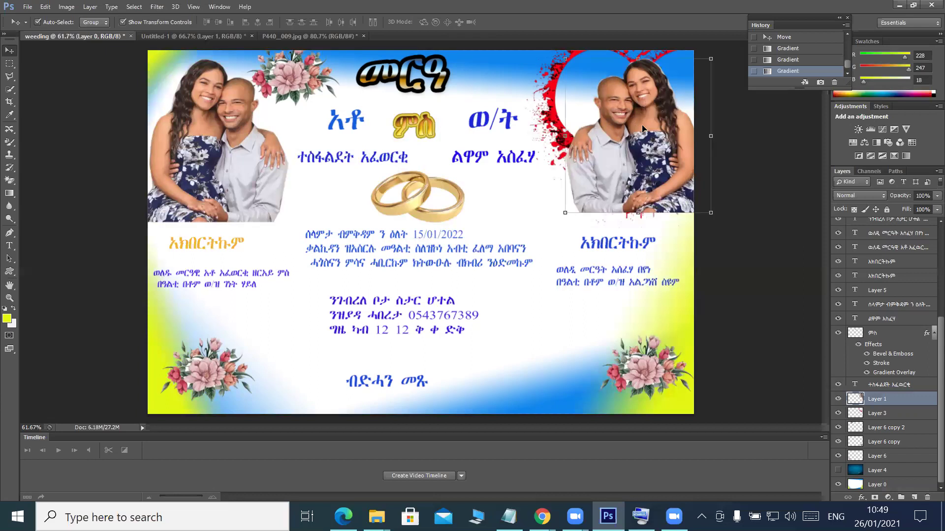
left_click(838, 401)
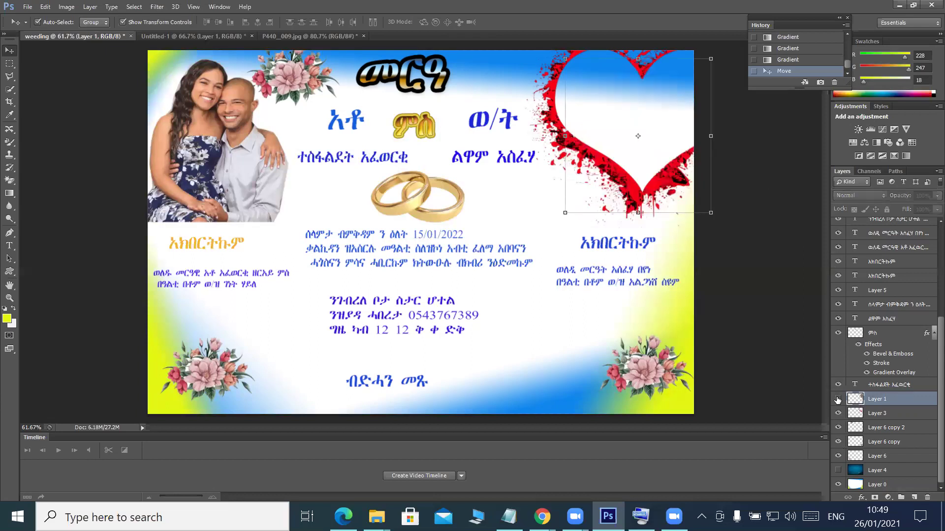
left_click(838, 401)
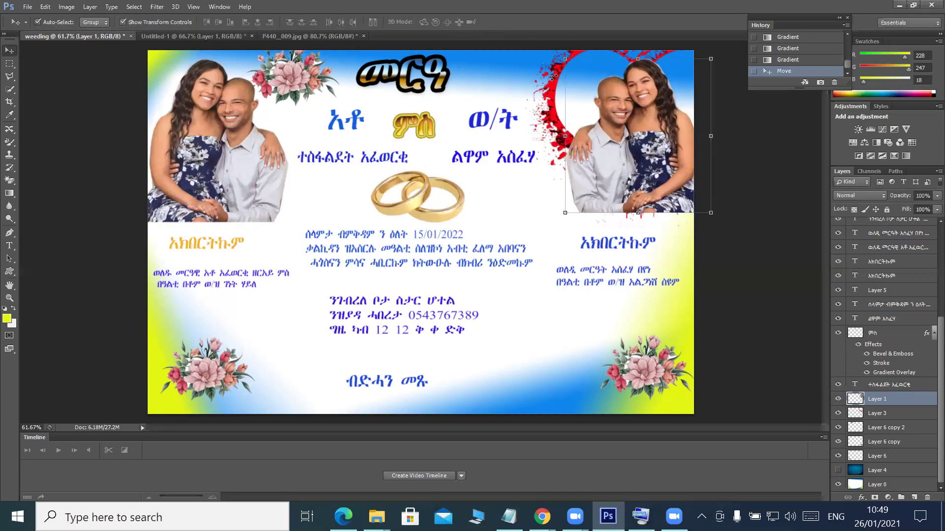
key("ctrl+t")
left_click(495, 23)
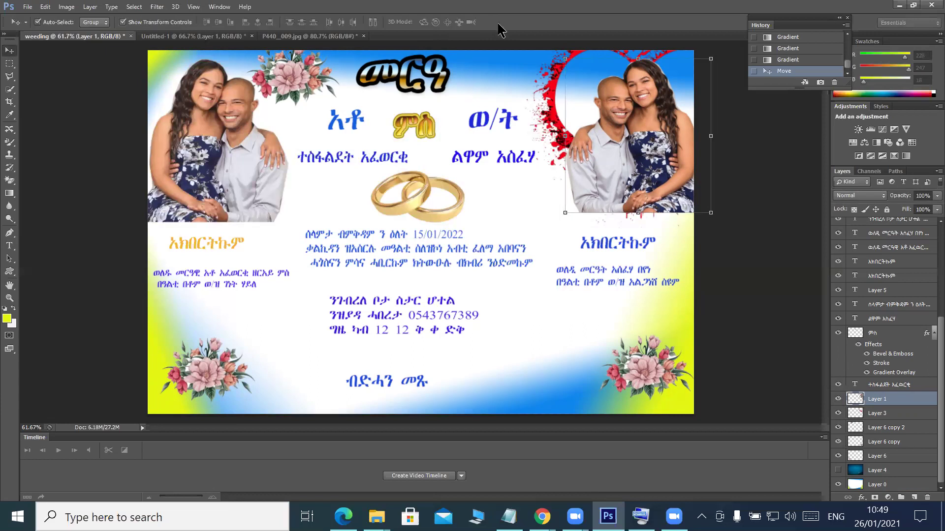
Delete the red heart frame layer and move the right couple photo slightly down
left_click_drag(544, 84, 501, 75)
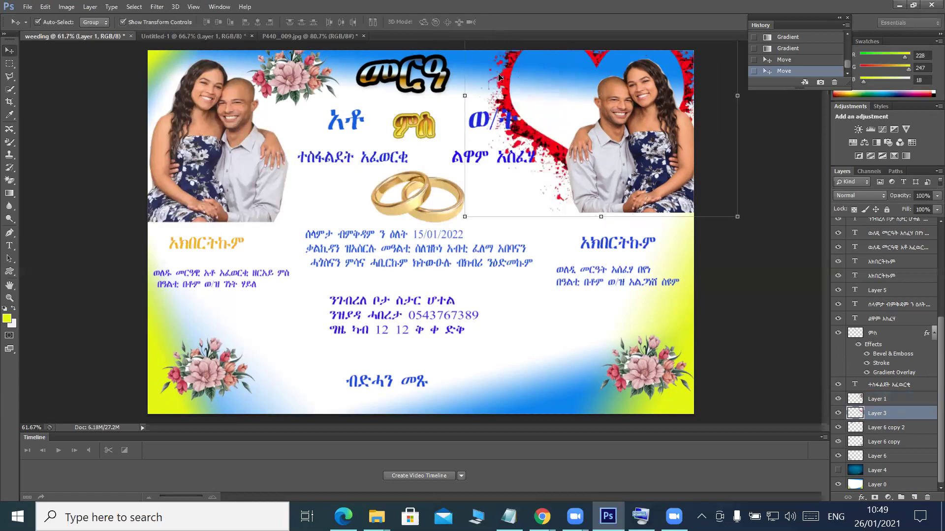
key("Delete")
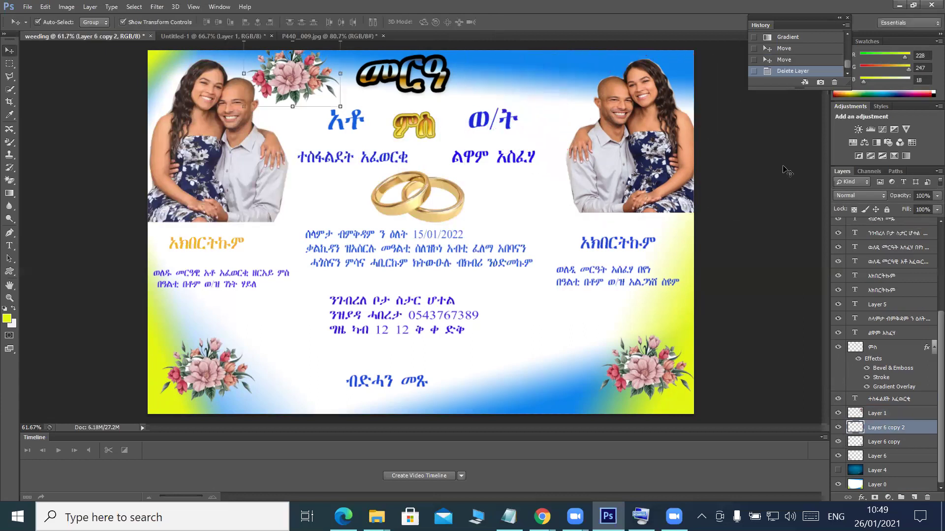
left_click_drag(609, 117, 618, 137)
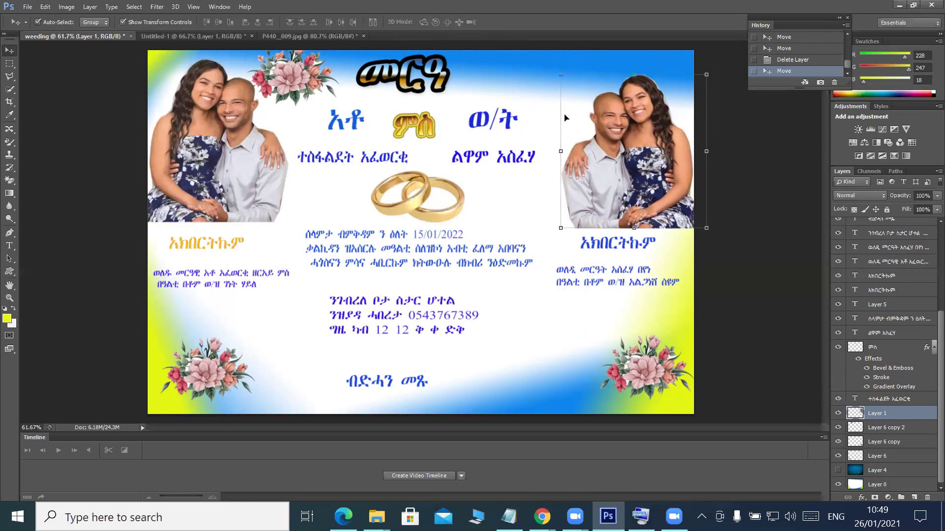
Duplicate the top flower bouquet above the right couple photo, and nudge the small text beneath that photo slightly up and right
left_click(311, 325)
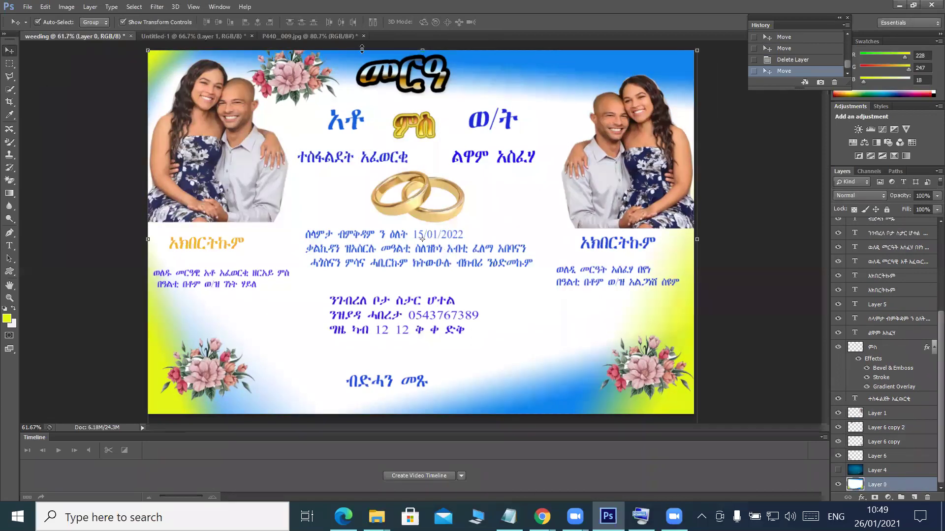
left_click_drag(286, 70, 597, 63)
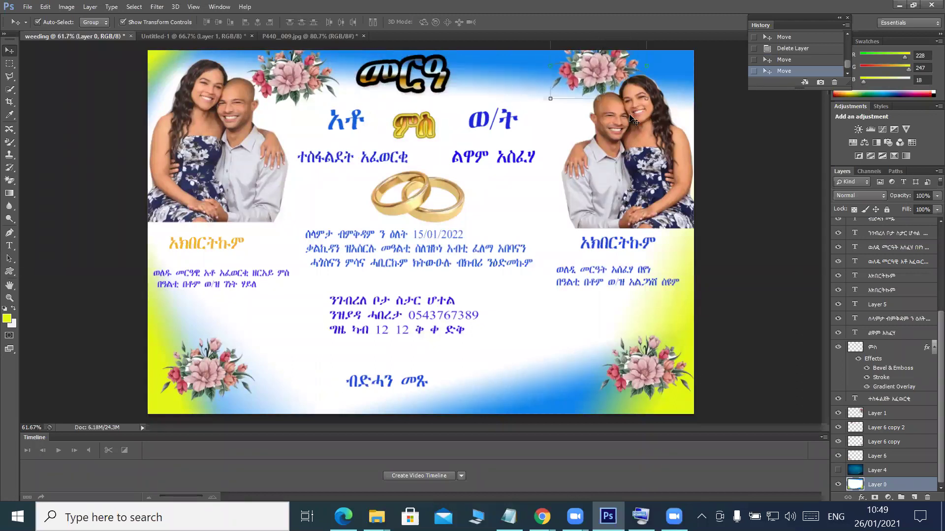
left_click_drag(628, 286, 632, 282)
left_click_drag(589, 74, 594, 68)
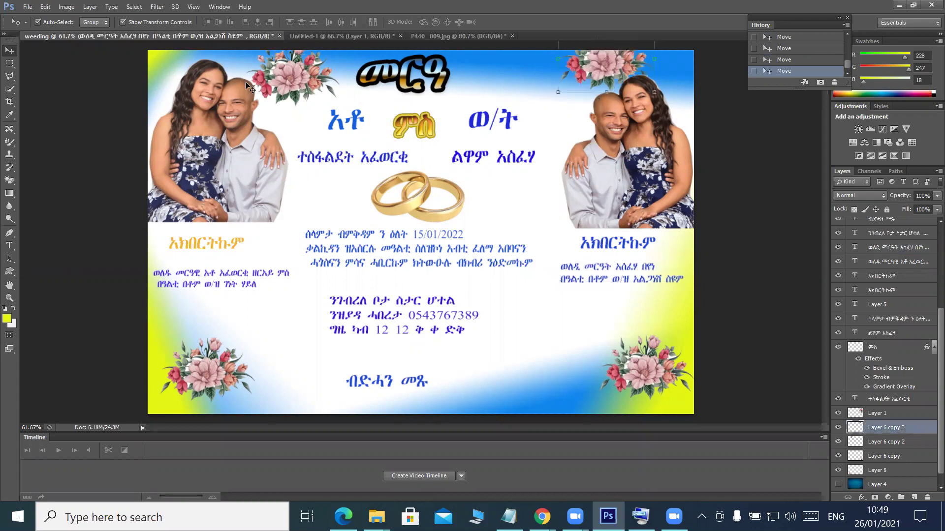
left_click(537, 411)
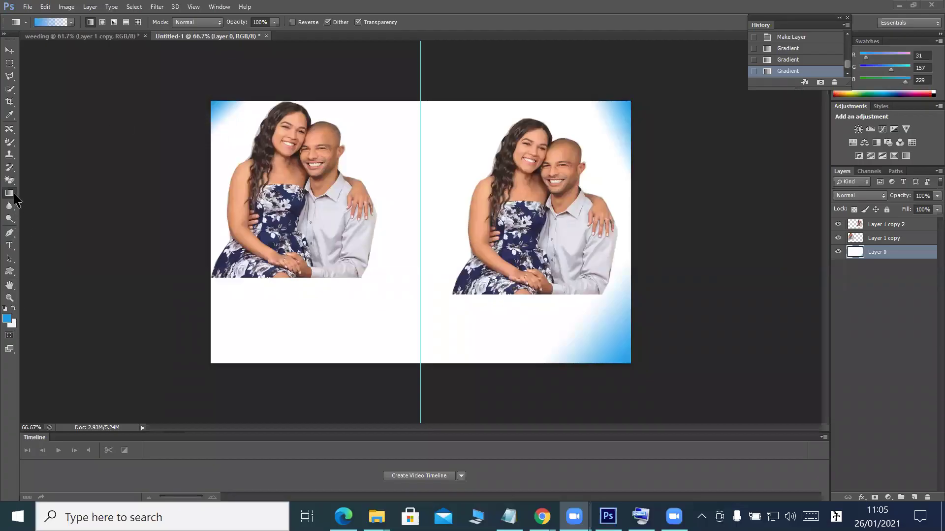
Activate the Gradient tool in the Untitled-1 document and set the foreground colour to yellow eff711
left_click(15, 200)
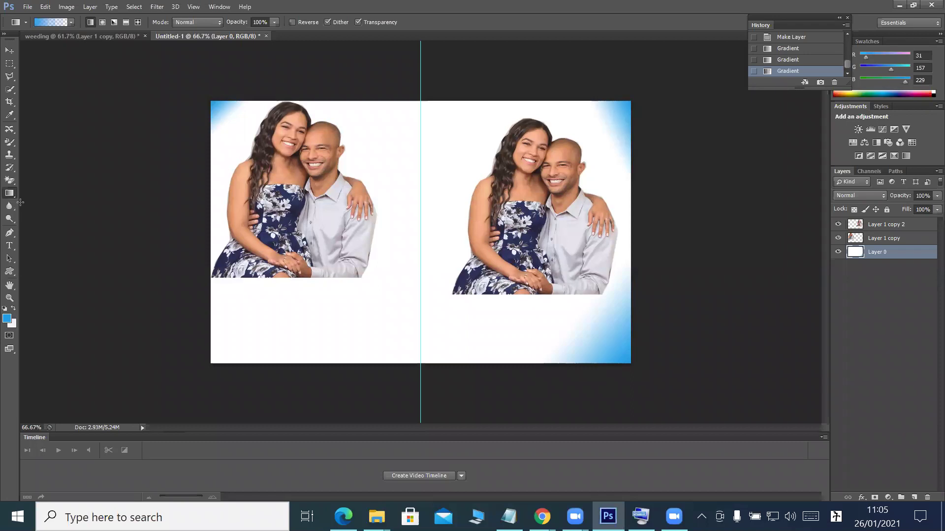
left_click(7, 319)
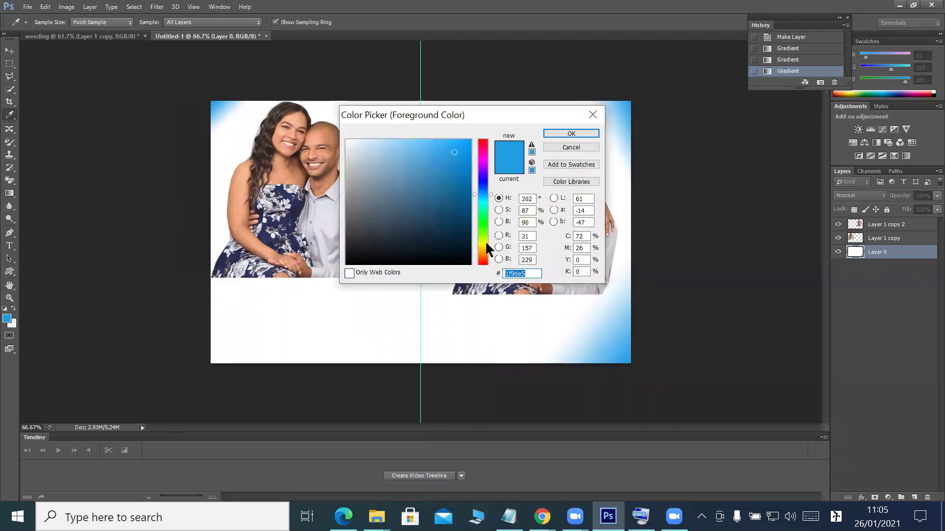
left_click(485, 242)
left_click(462, 143)
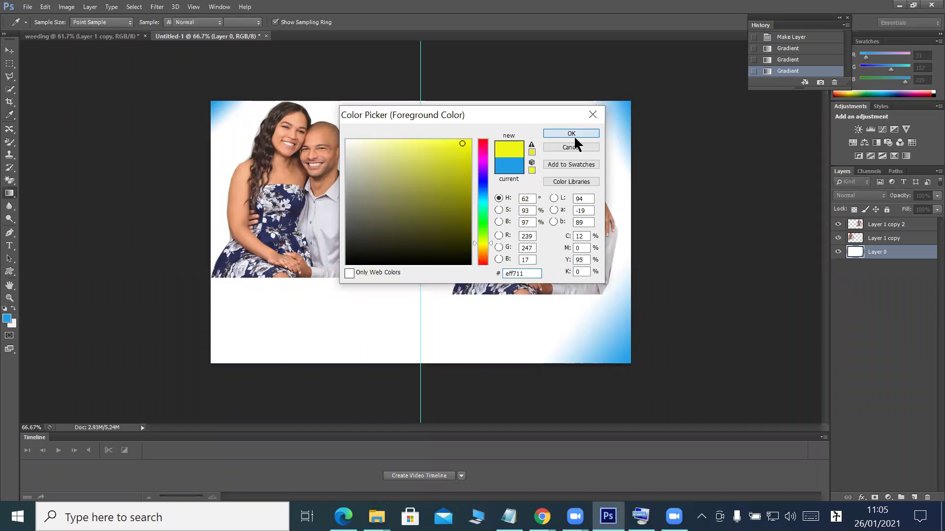
left_click(573, 135)
Try a large yellow-to-transparent gradient across background Layer 0, and undo it
left_click_drag(15, 196, 13, 194)
right_click(13, 193)
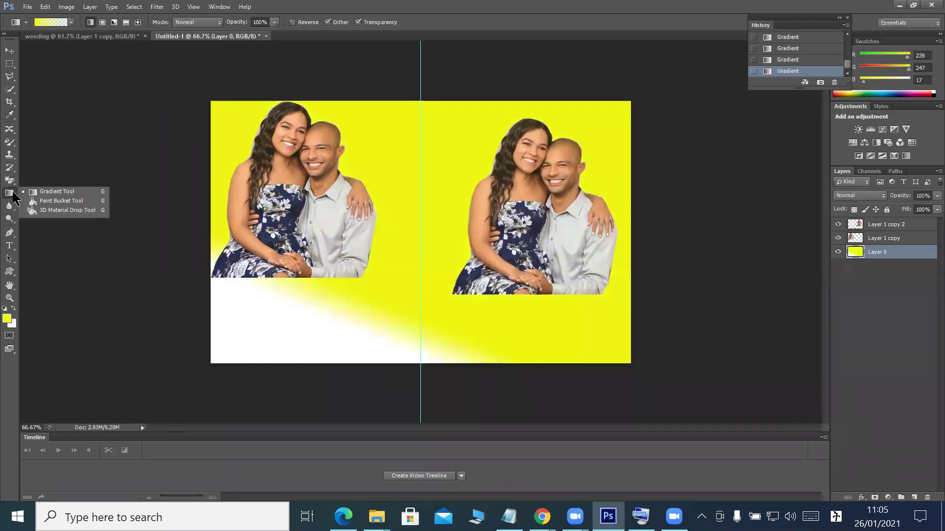
key("ctrl+z")
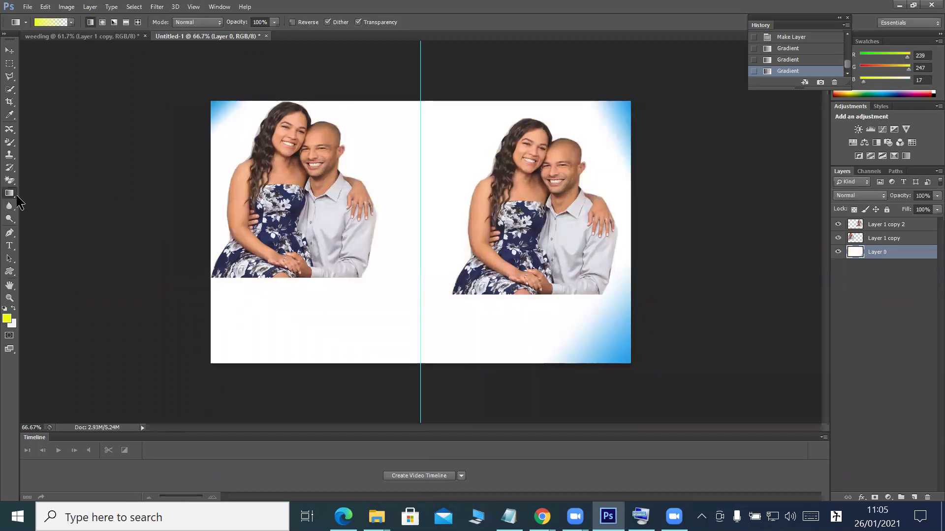
Try filling the white area of Layer 0 with yellow using the Paint Bucket tool, and undo it
right_click(15, 194)
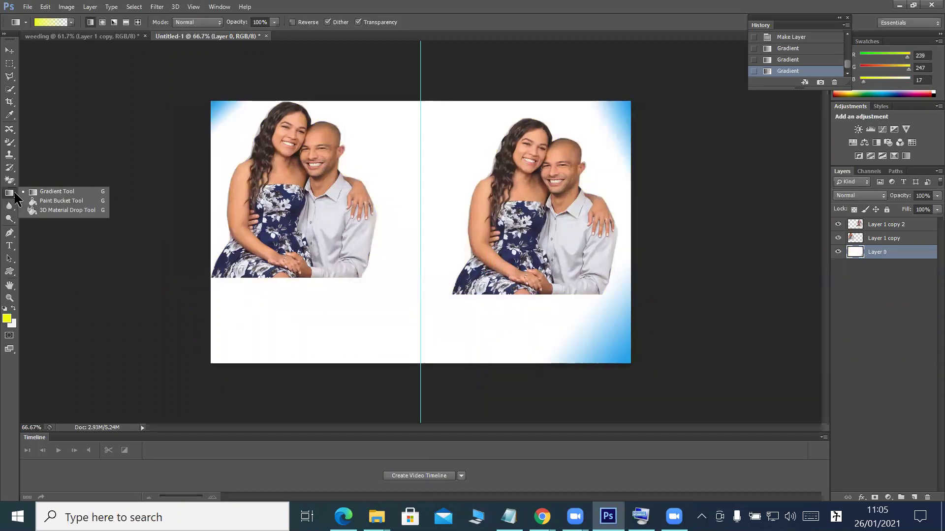
left_click(38, 202)
left_click(269, 309)
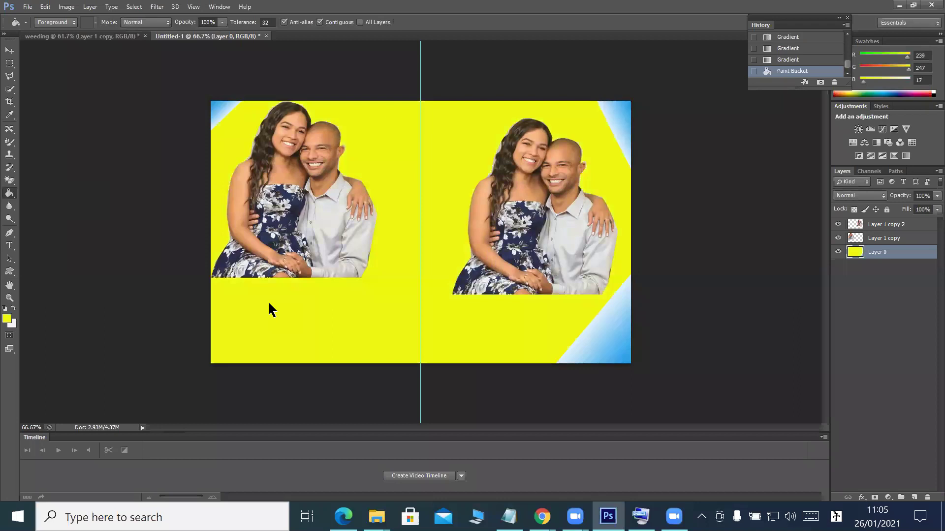
key("ctrl+z")
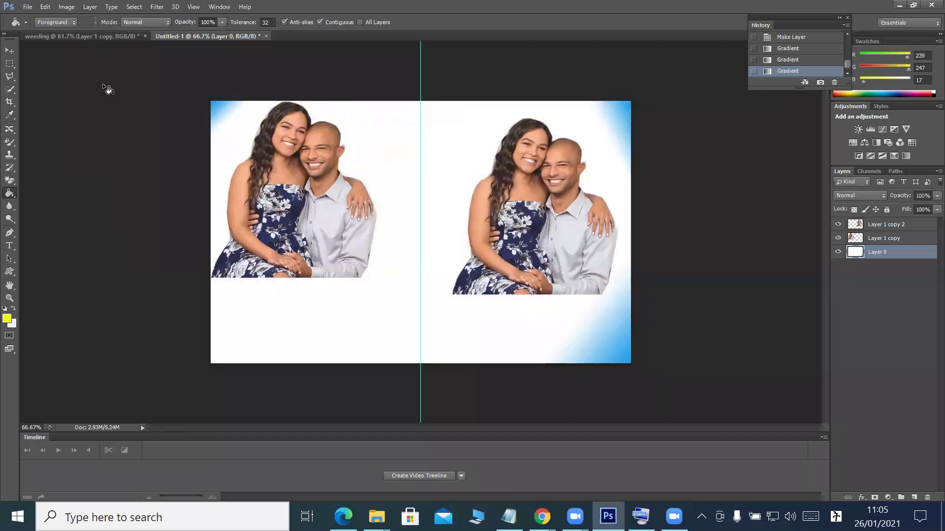
Fade yellow-to-transparent gradients inward from the upper-left and upper-right corners of Layer 0 with the Gradient tool
right_click(15, 195)
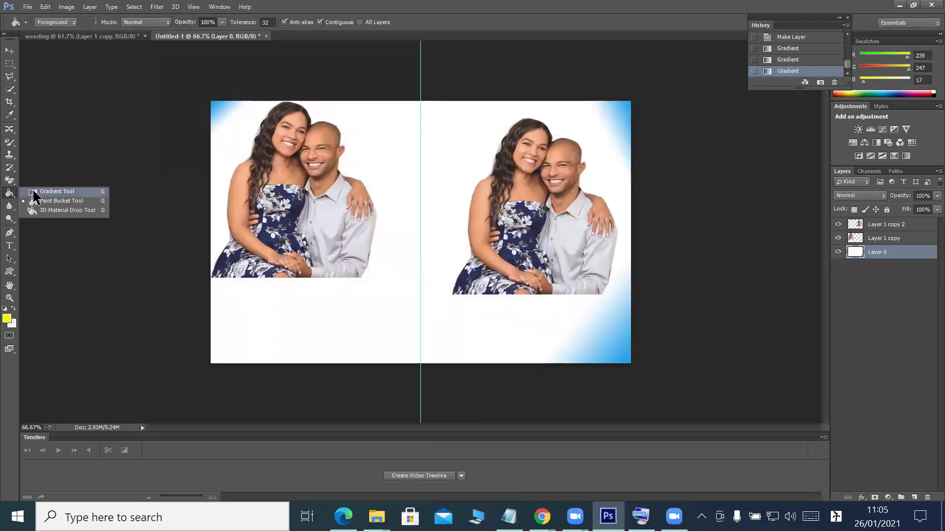
left_click(38, 191)
left_click(72, 22)
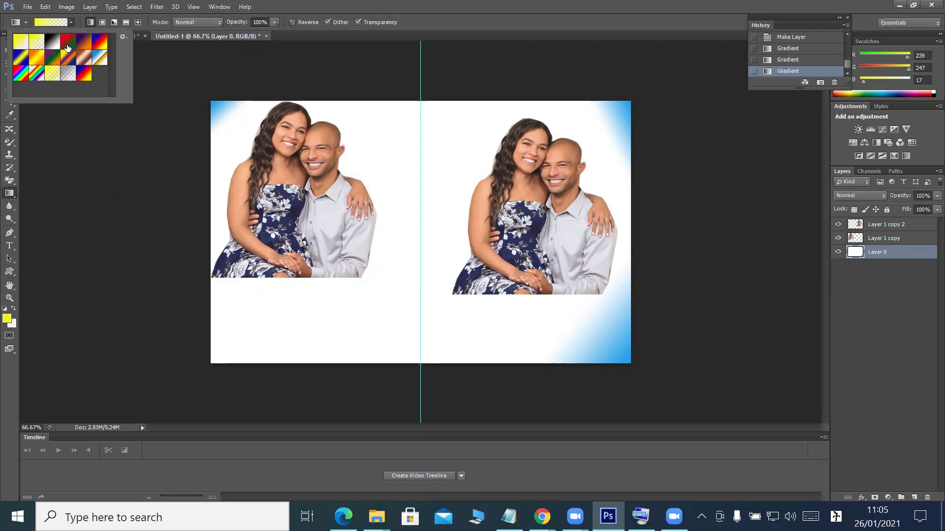
left_click(218, 106)
left_click_drag(218, 105, 241, 127)
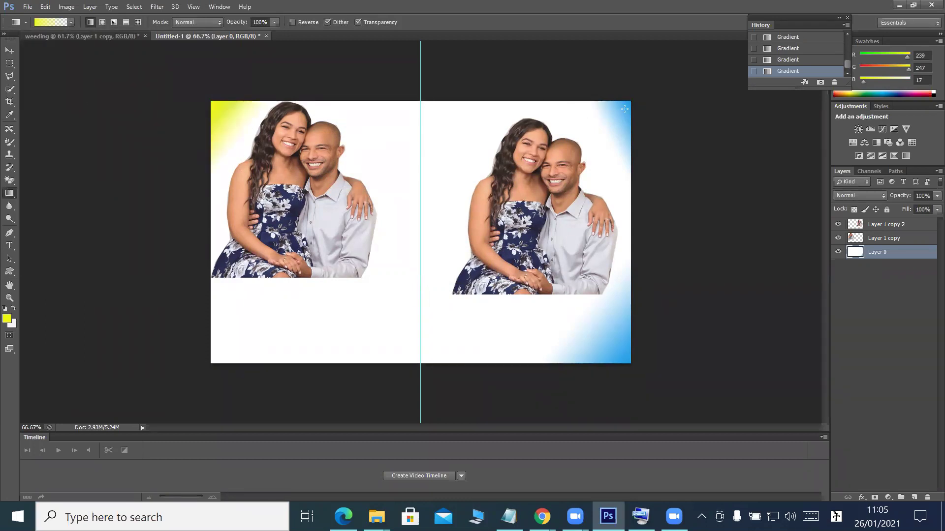
left_click_drag(580, 117, 580, 117)
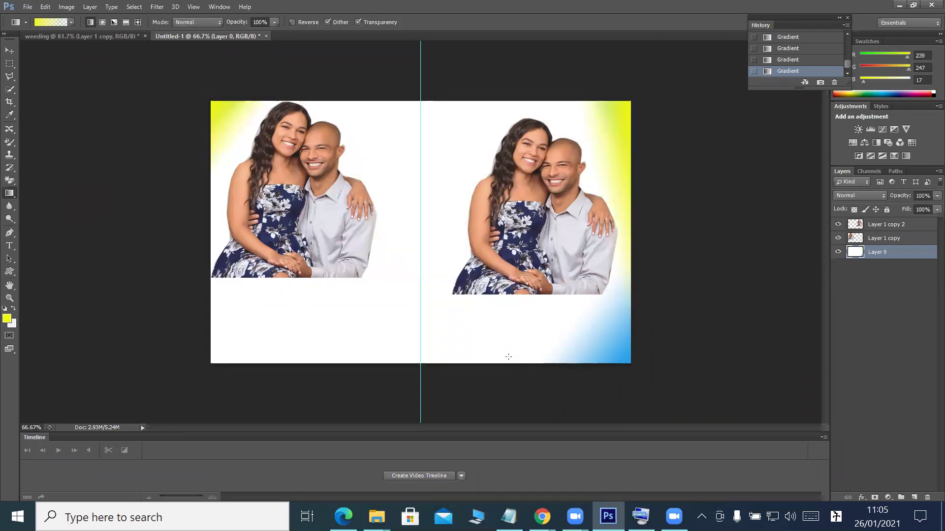
Try a yellow-to-transparent gradient rising from the card's bottom edge, and undo it
left_click_drag(484, 366, 484, 317)
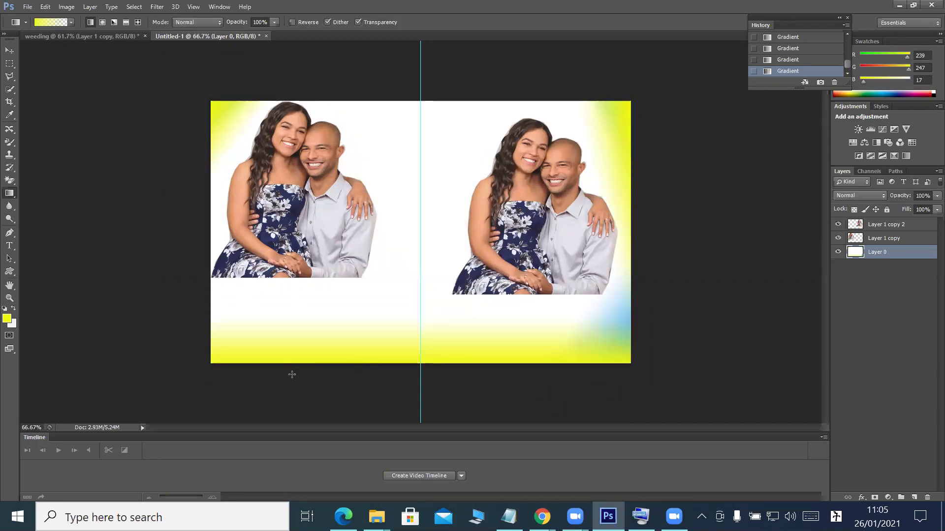
key("ctrl+z")
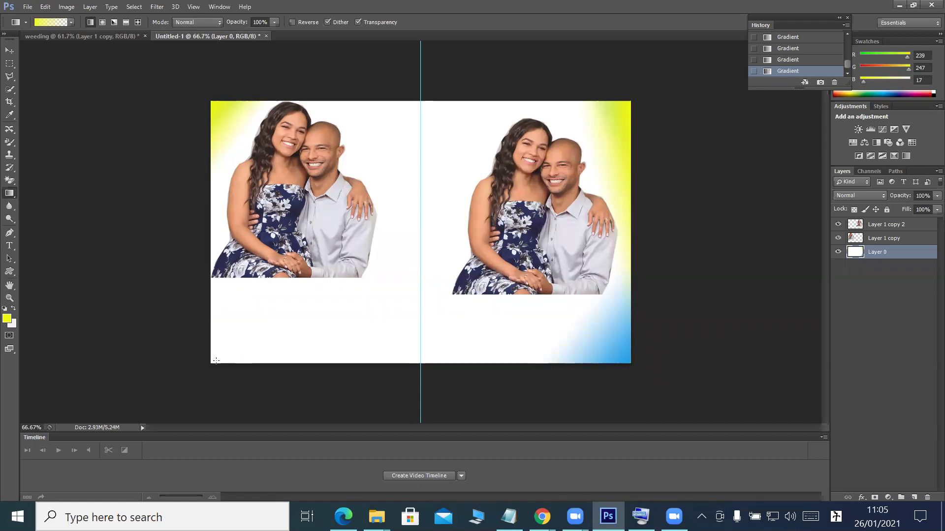
Fade yellow-to-transparent gradients inward from the lower-left and lower-right corners of Layer 0, and return to the Move tool
left_click_drag(258, 333, 266, 323)
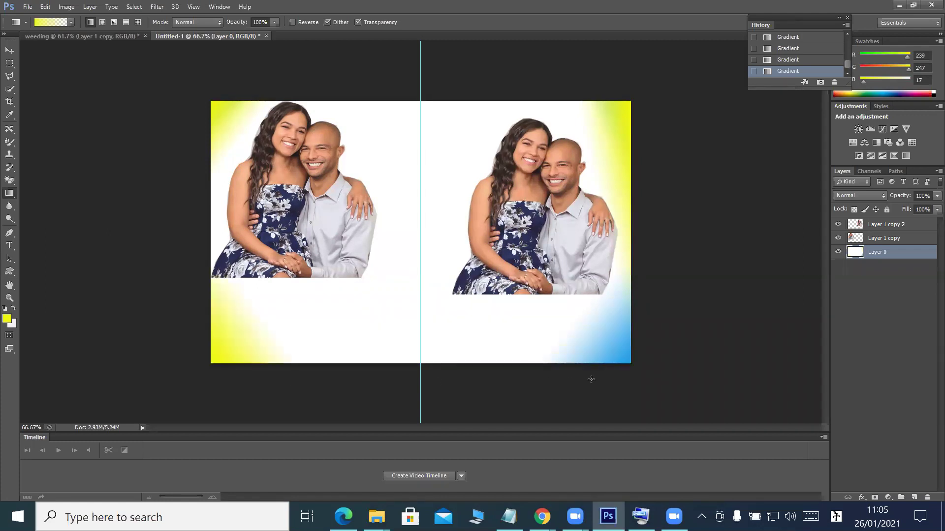
left_click_drag(627, 371, 588, 342)
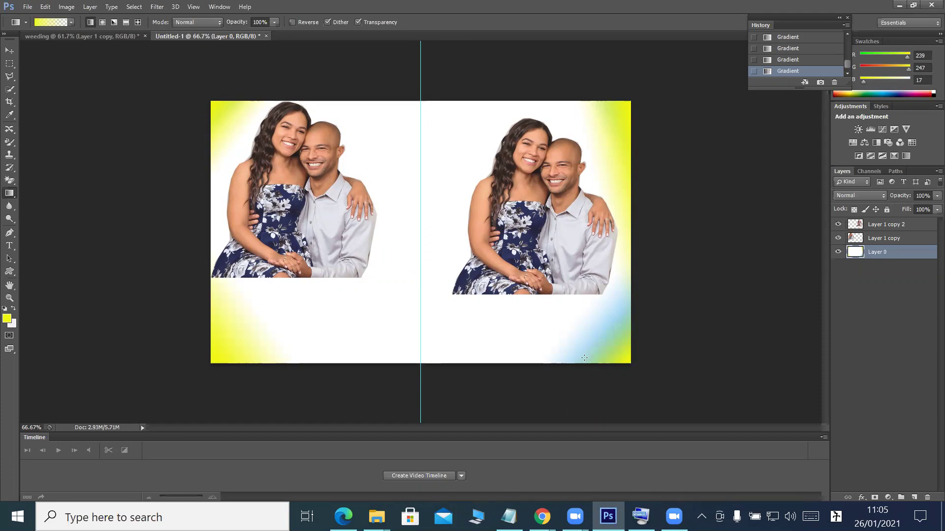
left_click(10, 50)
scroll(438, 260, "up", 1)
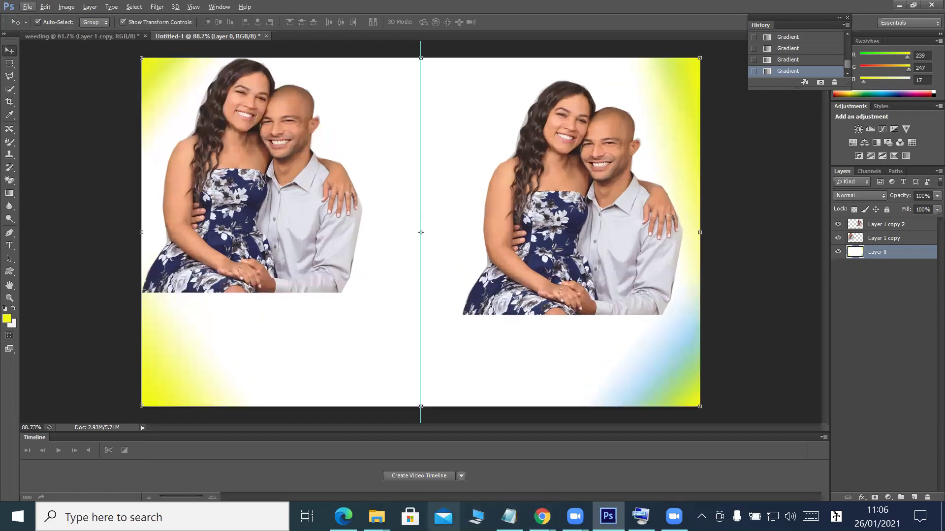
Collapse the History panel, restore the Photoshop window to a smaller size and shift it left, and open a new tab in Chrome
left_click(542, 516)
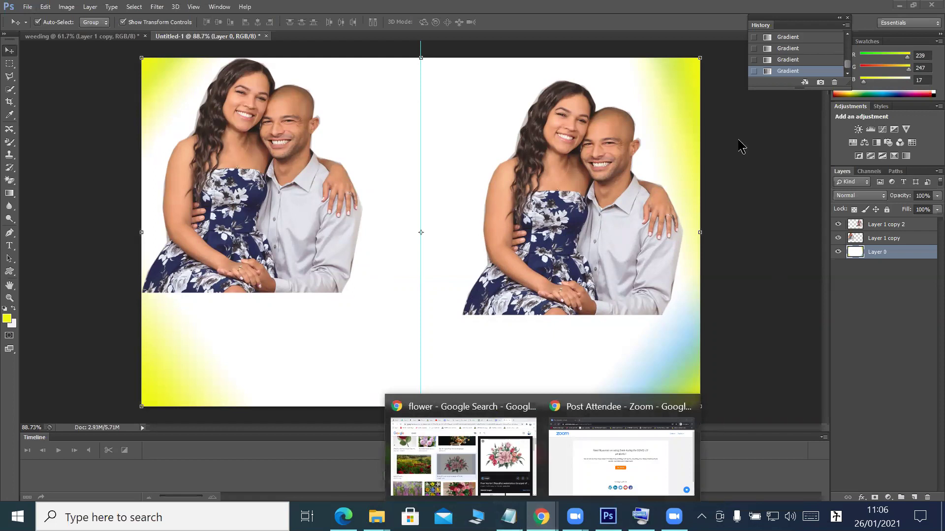
left_click(839, 17)
left_click(913, 7)
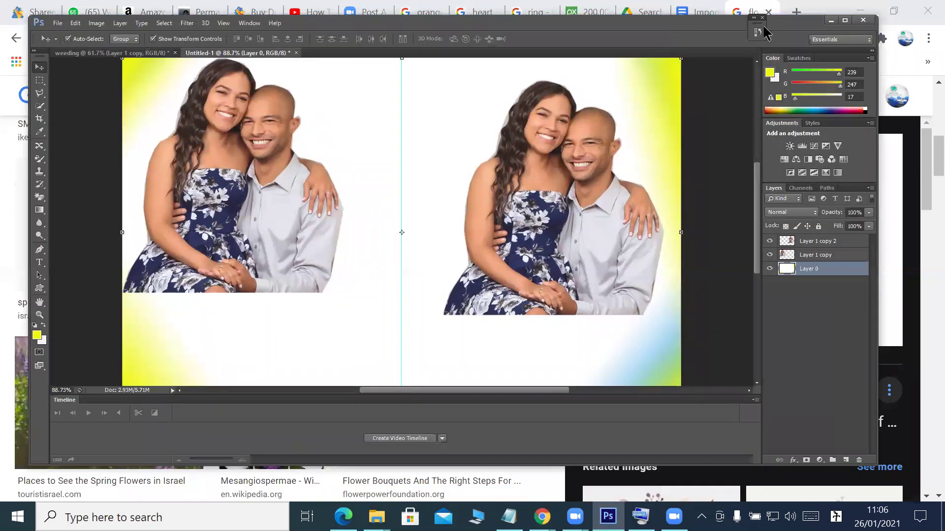
left_click_drag(768, 33, 586, 25)
left_click(796, 14)
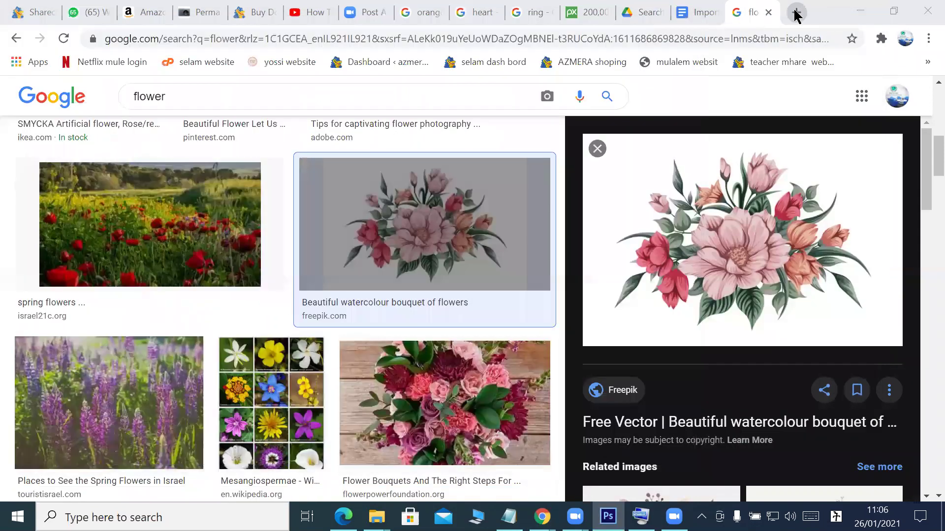
left_click(796, 15)
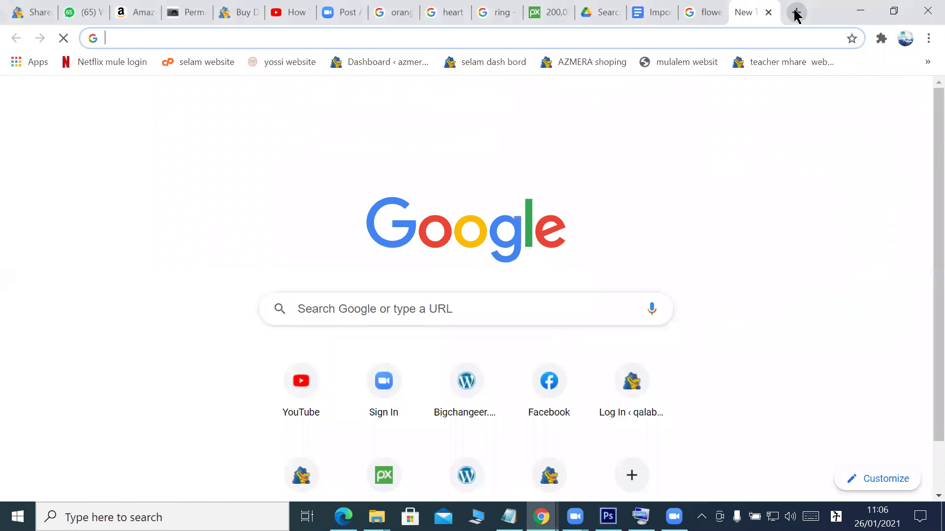
Show the orange tree image results in Chrome and narrow the restored browser window to fit beside Photoshop
left_click(402, 18)
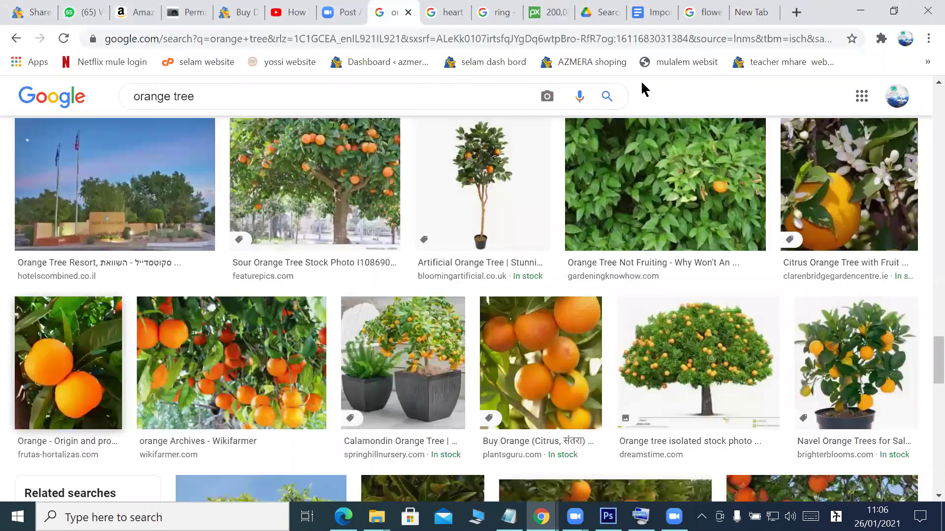
left_click(894, 11)
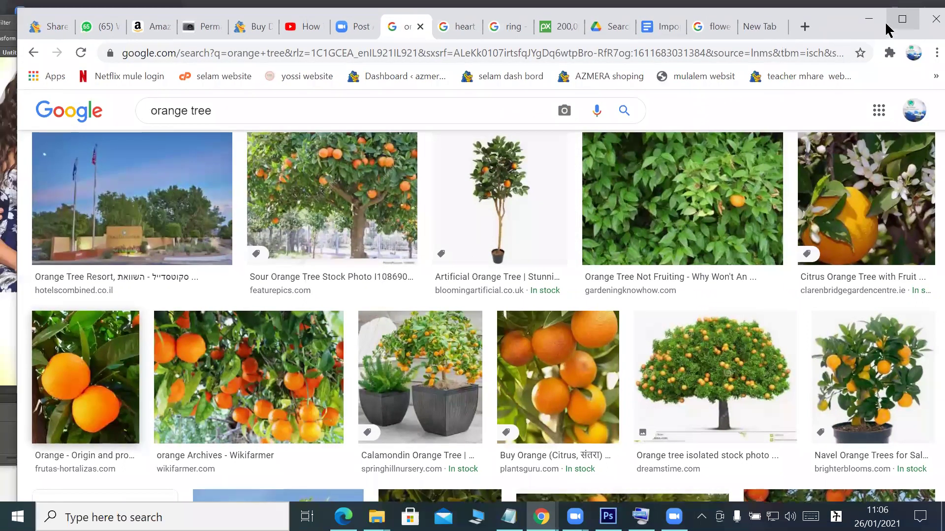
double_click(735, 20)
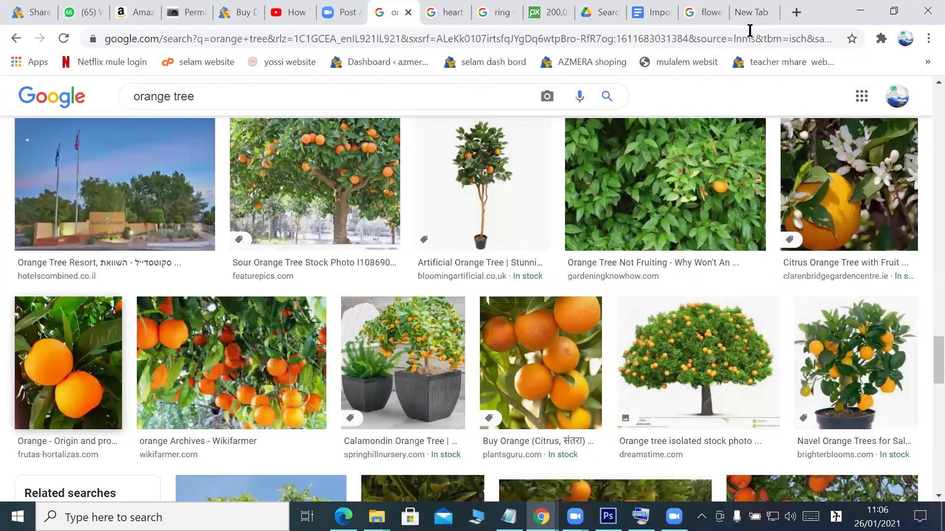
left_click(890, 13)
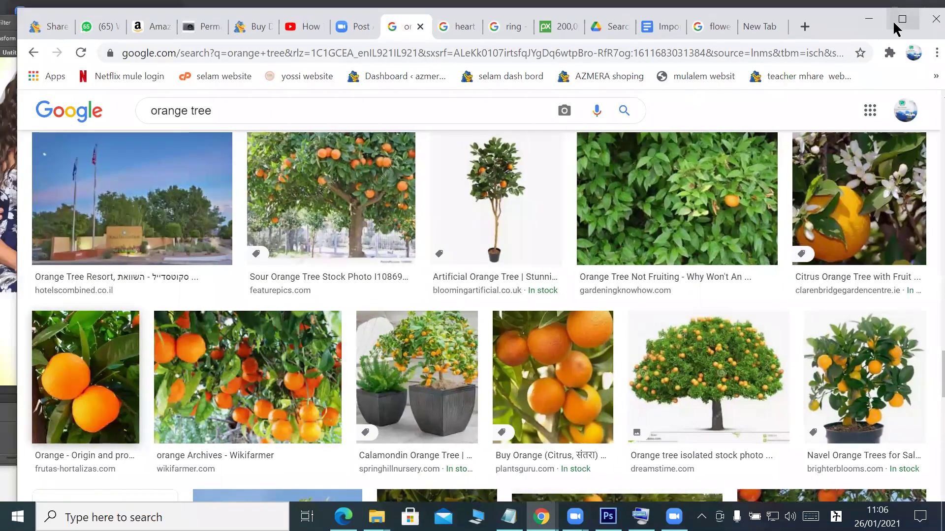
left_click(898, 19)
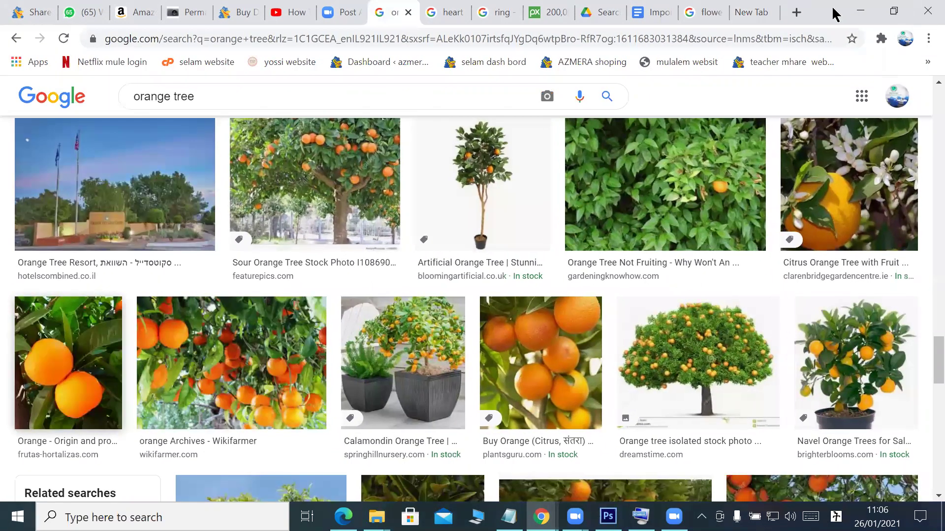
double_click(835, 14)
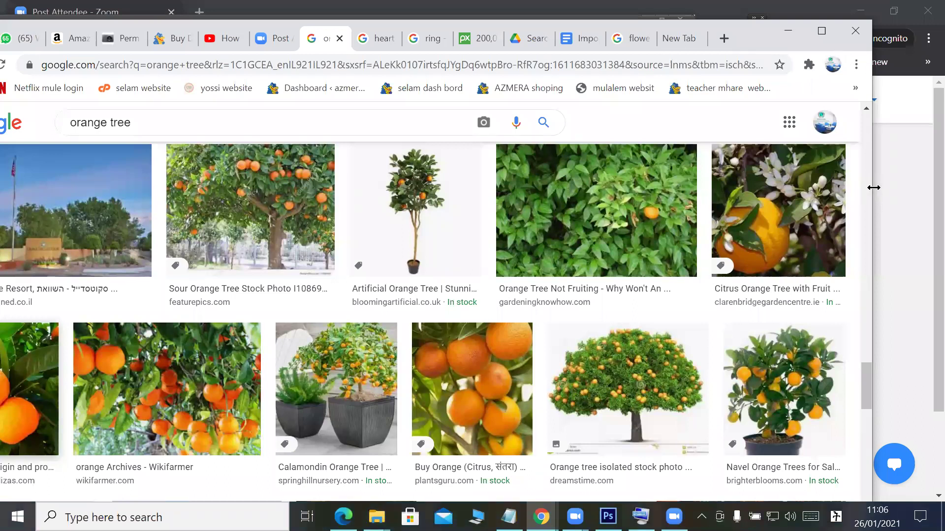
left_click_drag(874, 188, 493, 190)
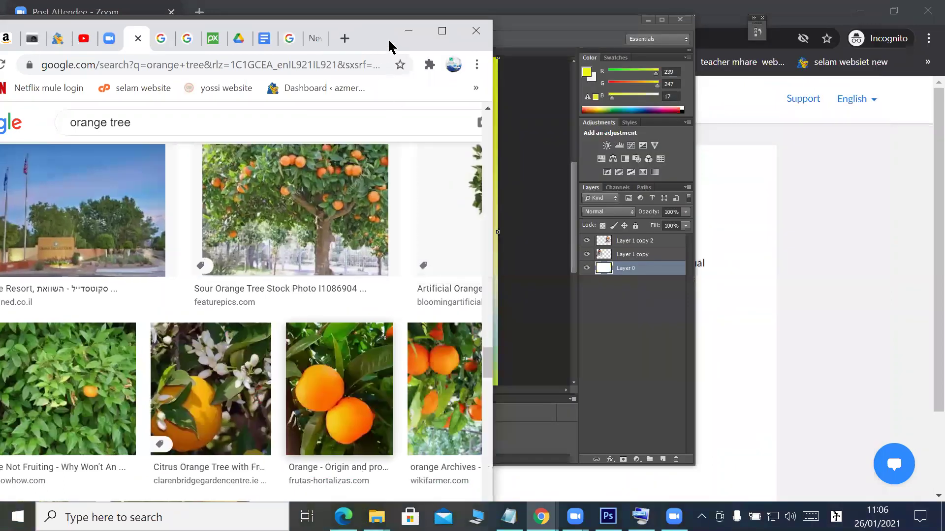
Snap the Chrome window to the right half of the screen, and narrow and reposition the Photoshop window beside it
left_click_drag(389, 45, 942, 39)
left_click(236, 197)
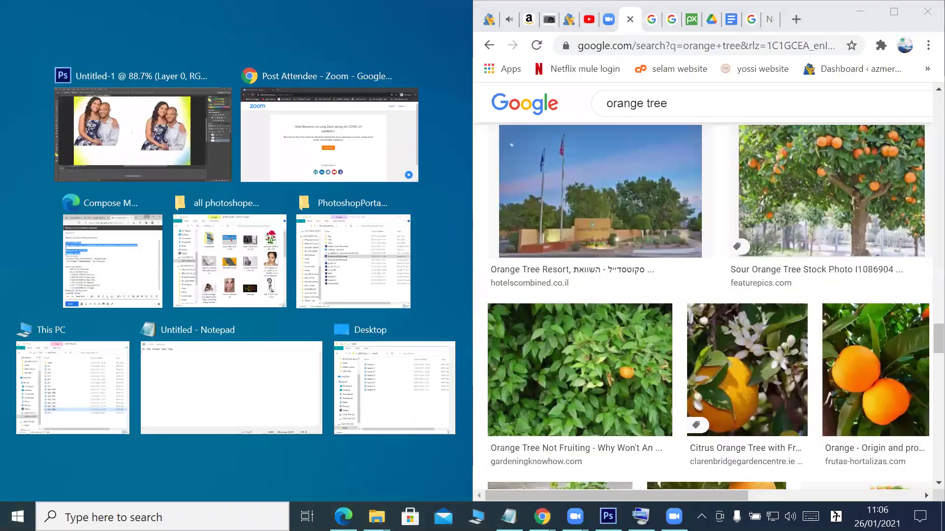
left_click(86, 167)
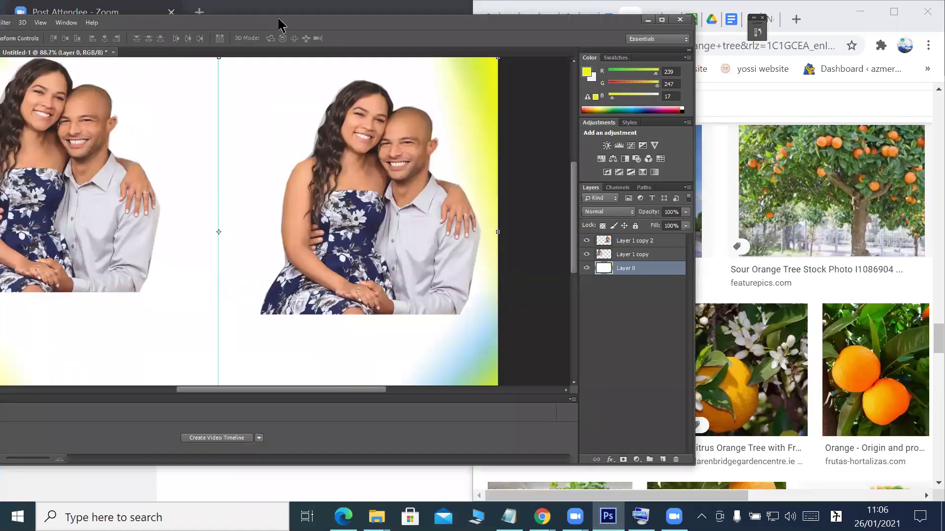
left_click_drag(279, 25, 422, 26)
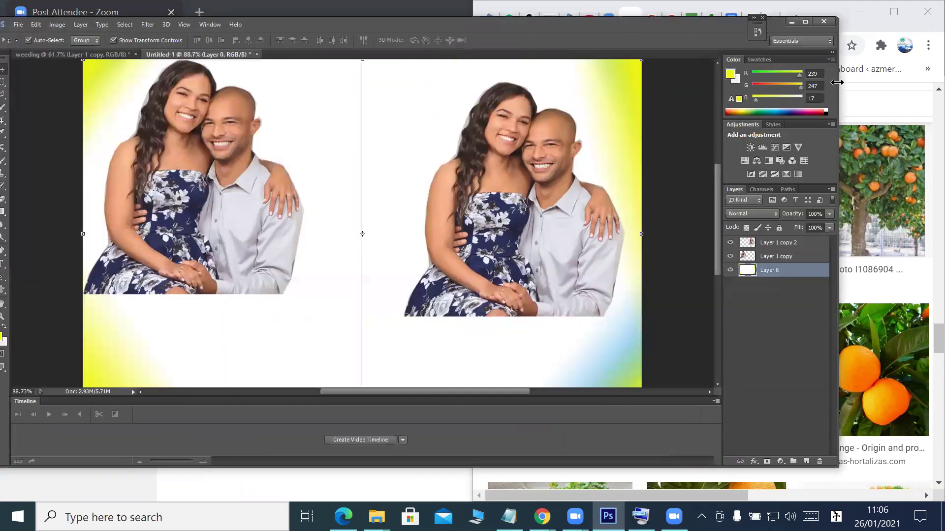
left_click_drag(836, 82, 655, 83)
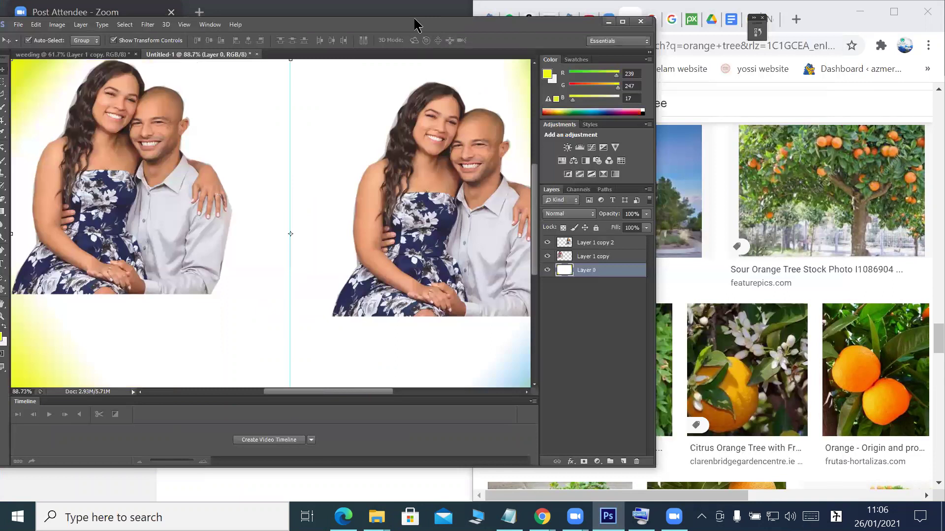
left_click_drag(414, 24, 442, 36)
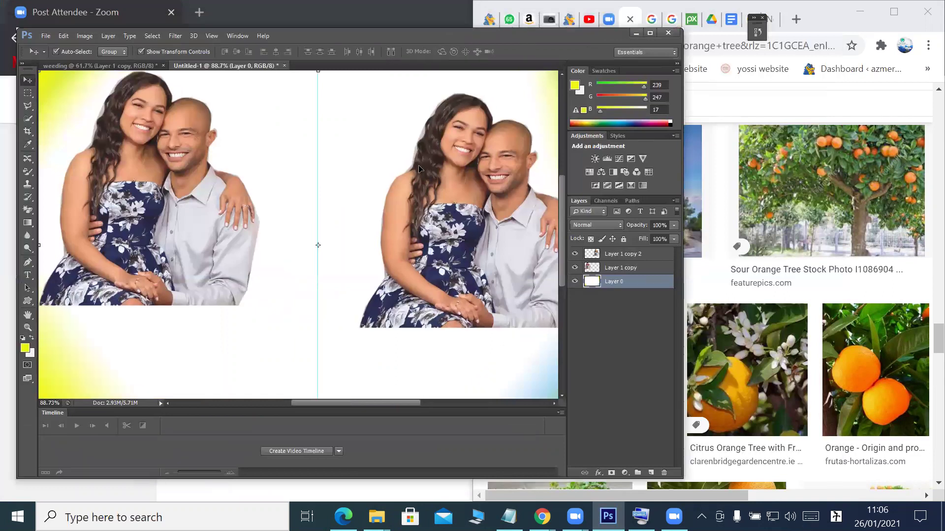
Select the Eyedropper tool and try to sample orange from the two-oranges photo in the Chrome image results, opening its preview
left_click(28, 144)
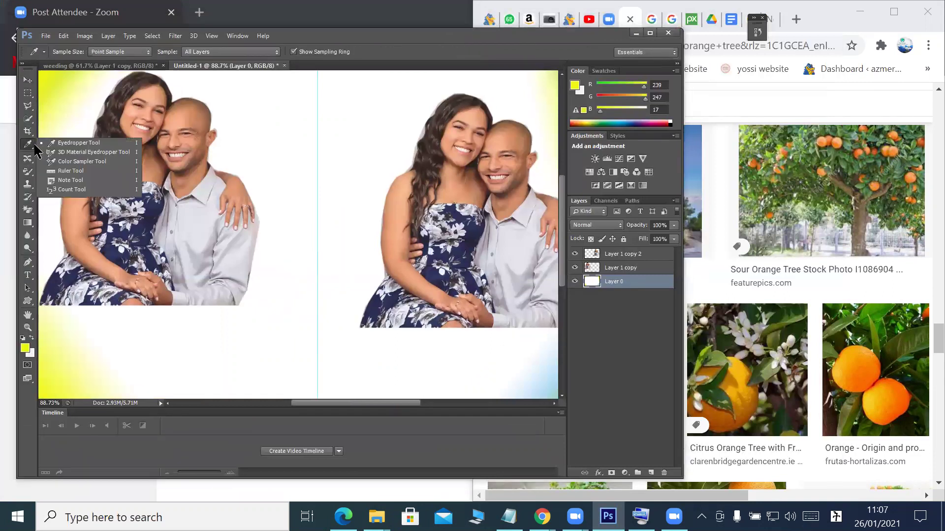
left_click(82, 142)
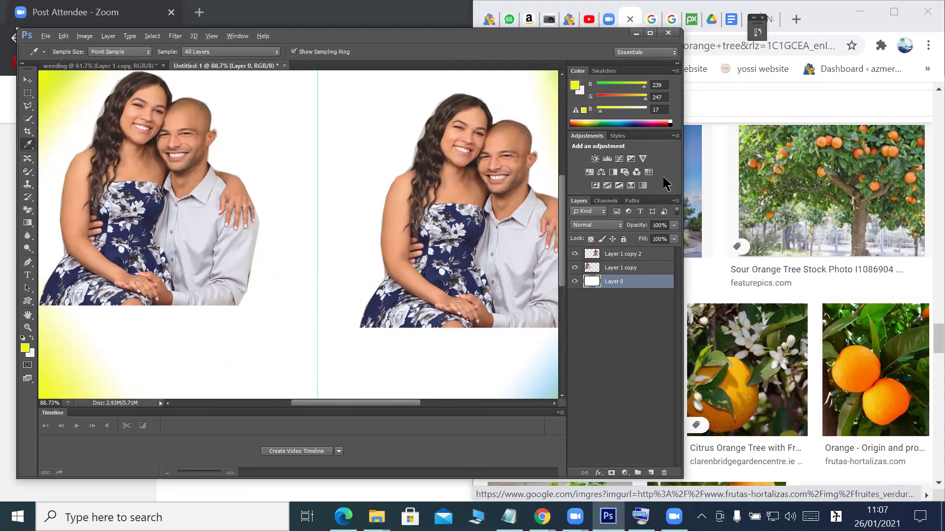
left_click(859, 362)
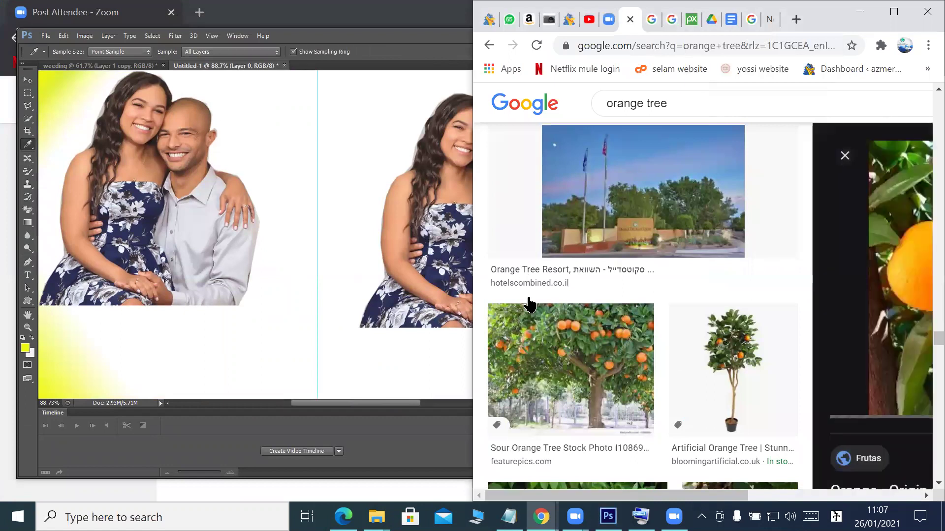
left_click(36, 144)
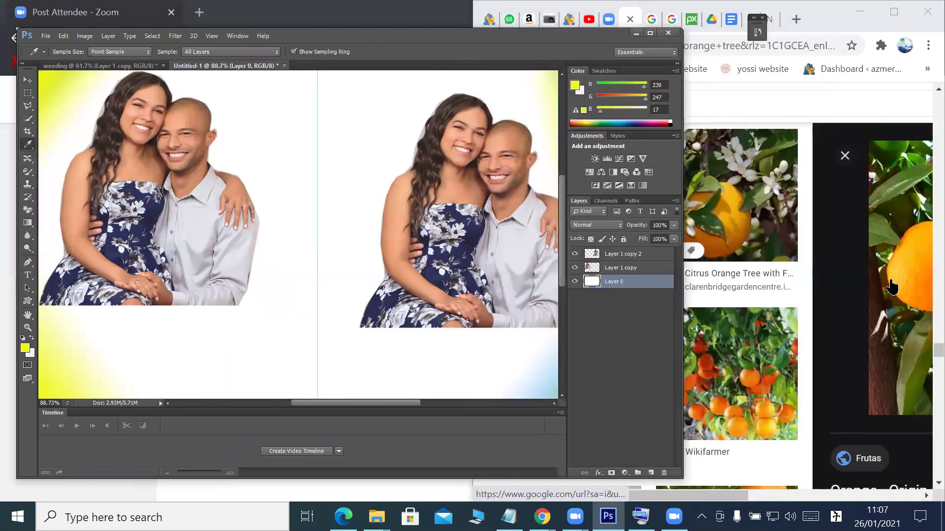
left_click(911, 275)
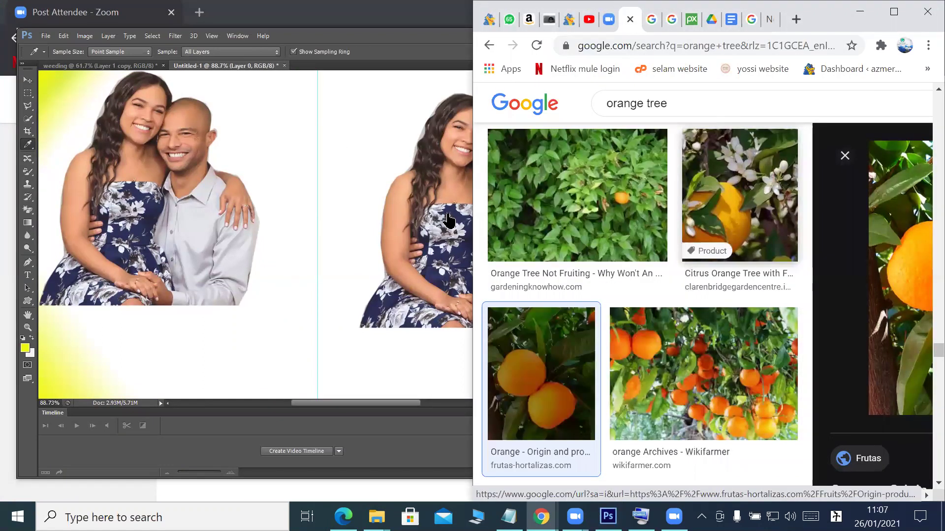
left_click(44, 148)
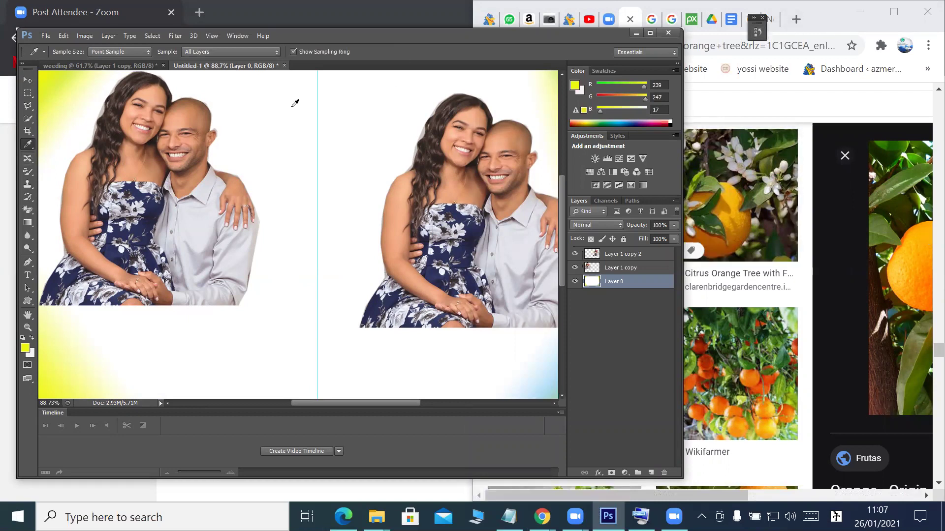
Maximise the Photoshop window, and switch to Chrome and maximise it as well
left_click(649, 33)
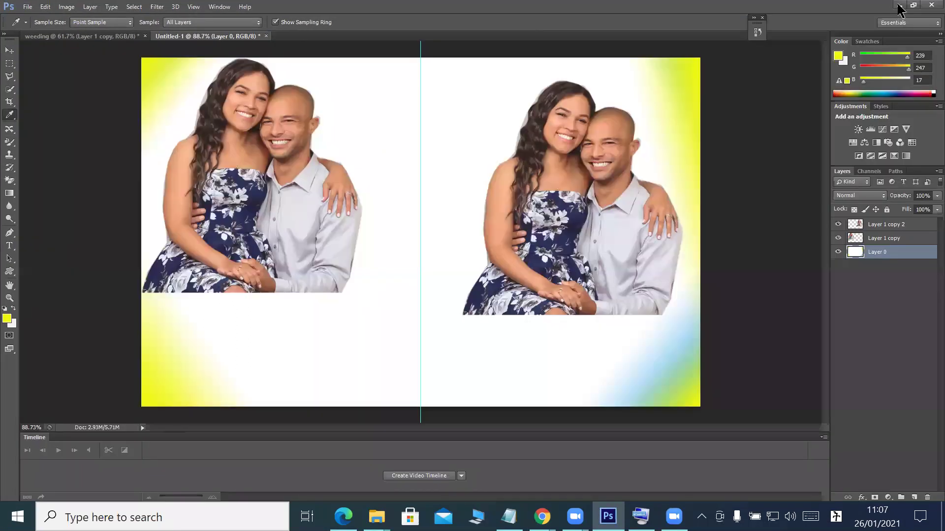
key("alt+Tab")
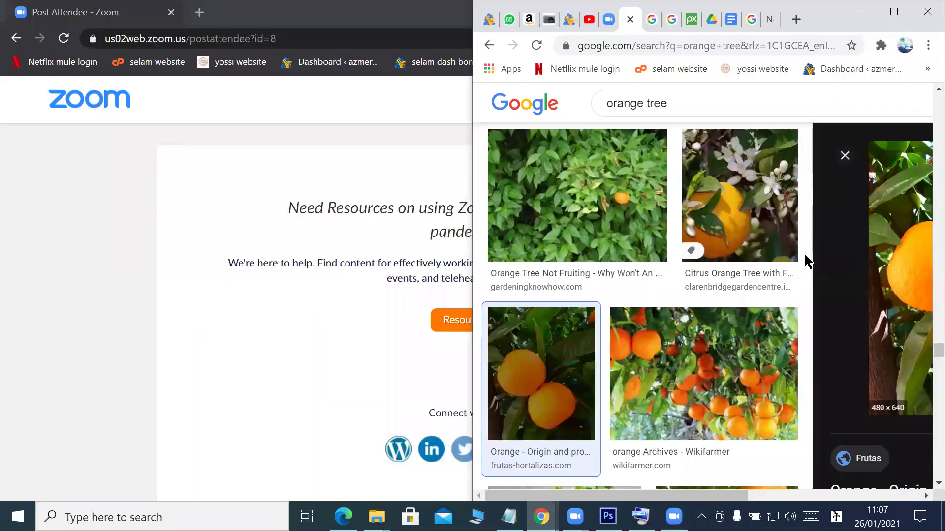
key("super+Left")
key("super+Up")
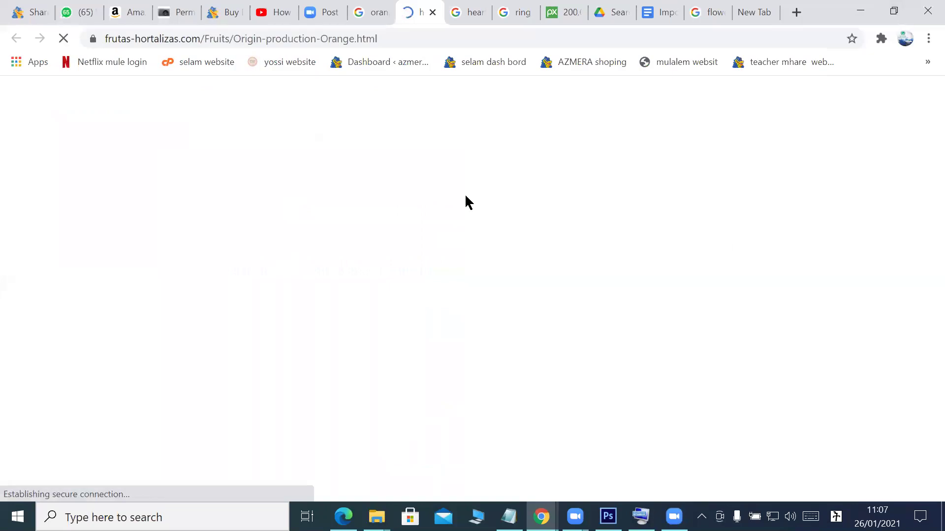
Return to the orange tree image results, copy the two-oranges image and paste it into the Photoshop invitation card
left_click(382, 15)
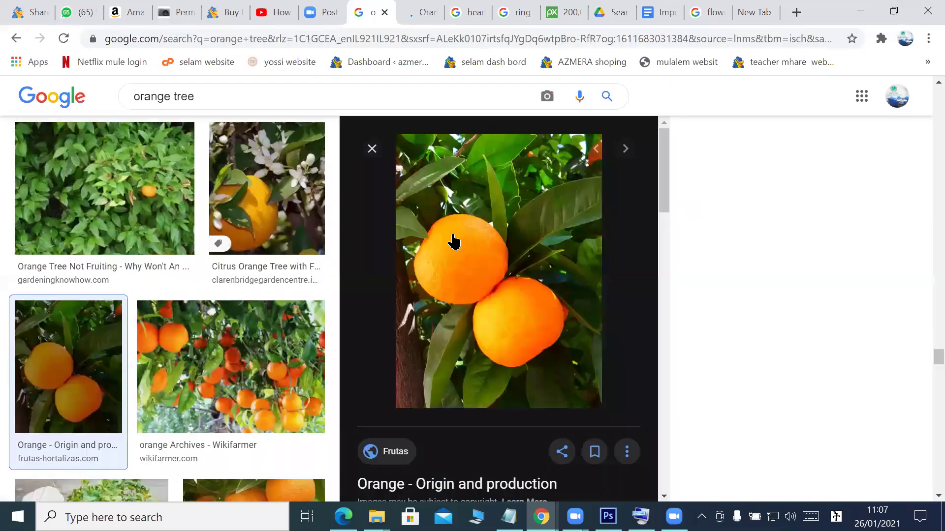
right_click(743, 247)
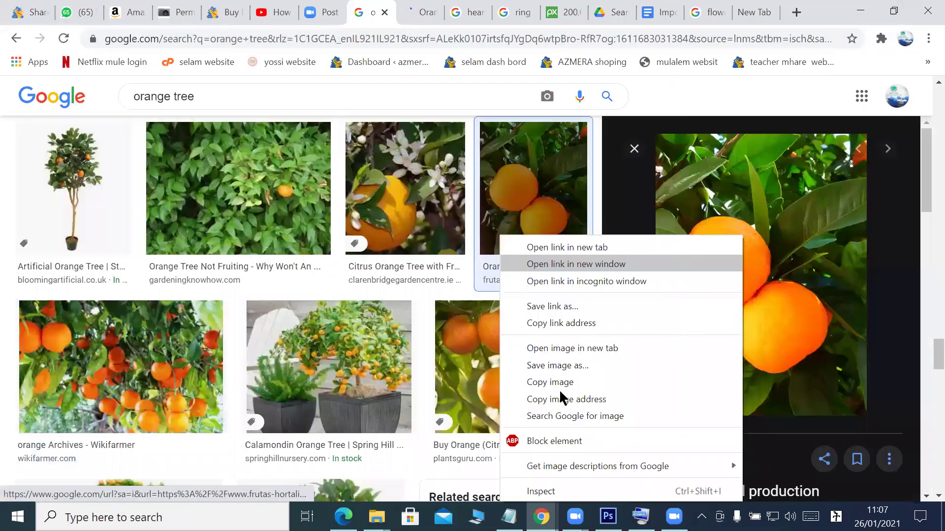
left_click(568, 439)
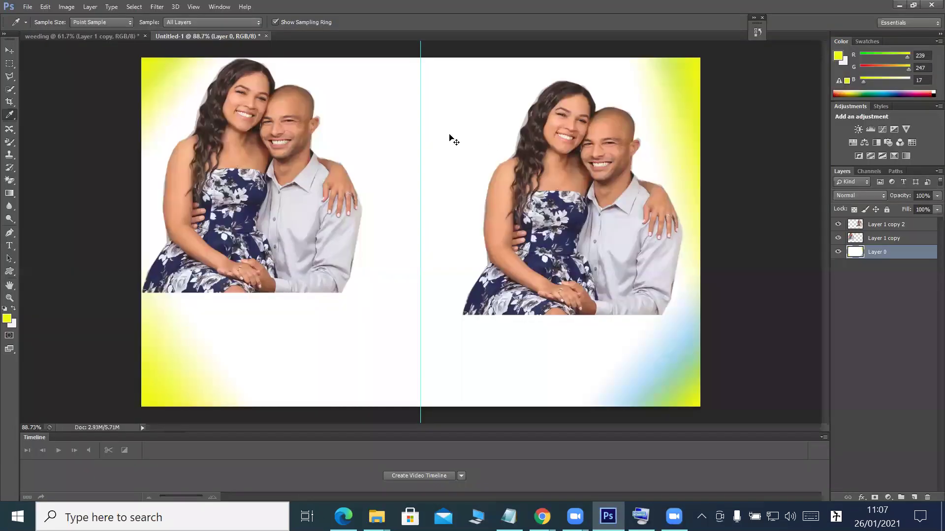
key("ctrl+v")
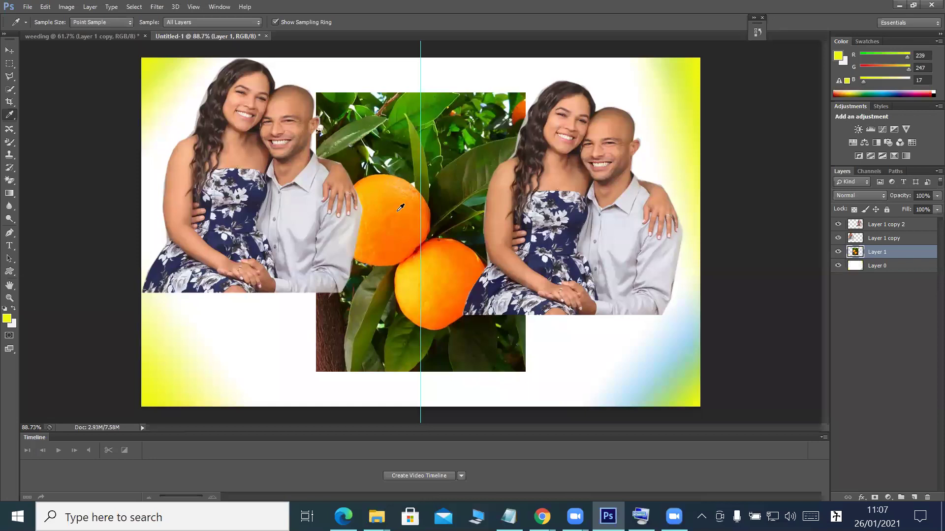
Sample orange from the pasted fruit with the Eyedropper, make it the foreground colour, and delete the pasted image layer
left_click(7, 319)
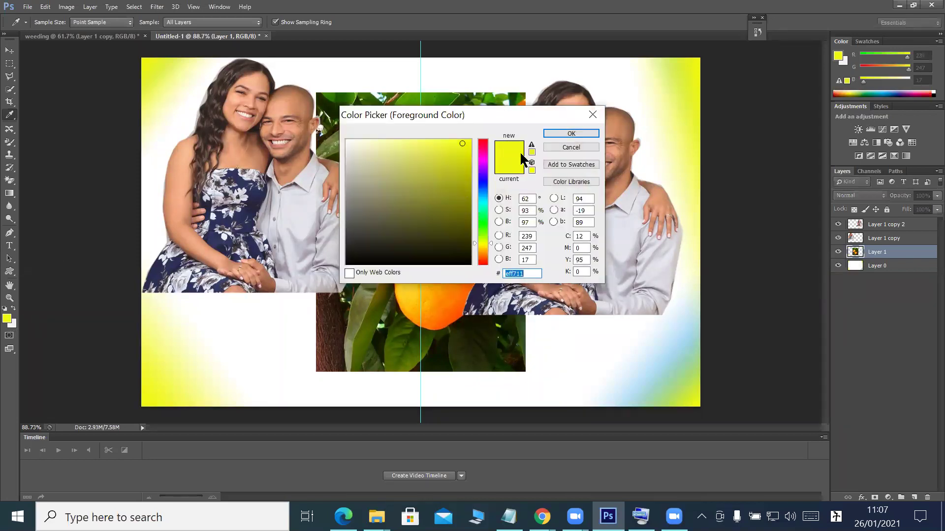
left_click(574, 148)
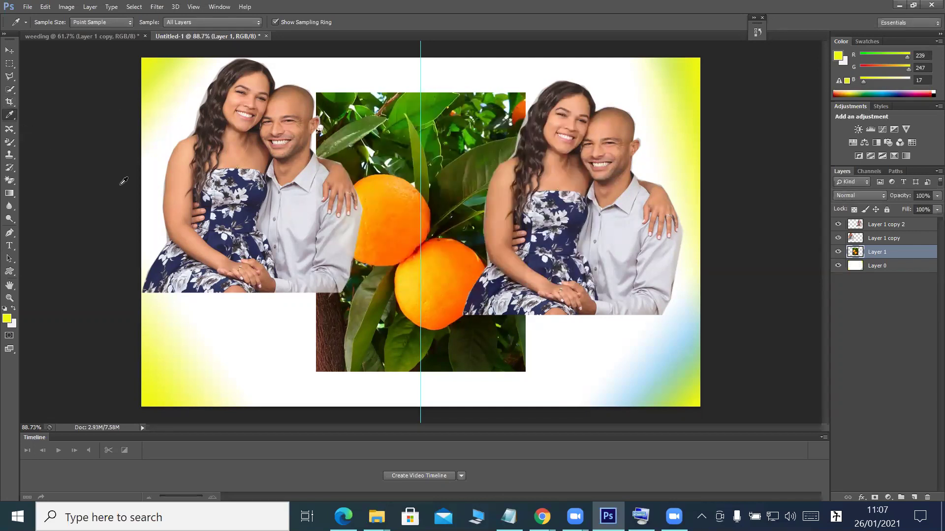
left_click(392, 186, "alt")
left_click(14, 309)
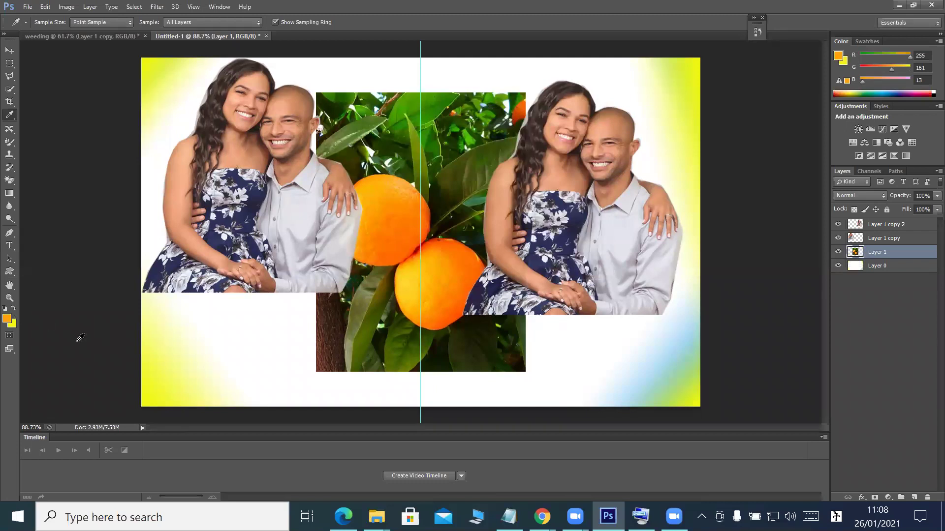
key("Delete")
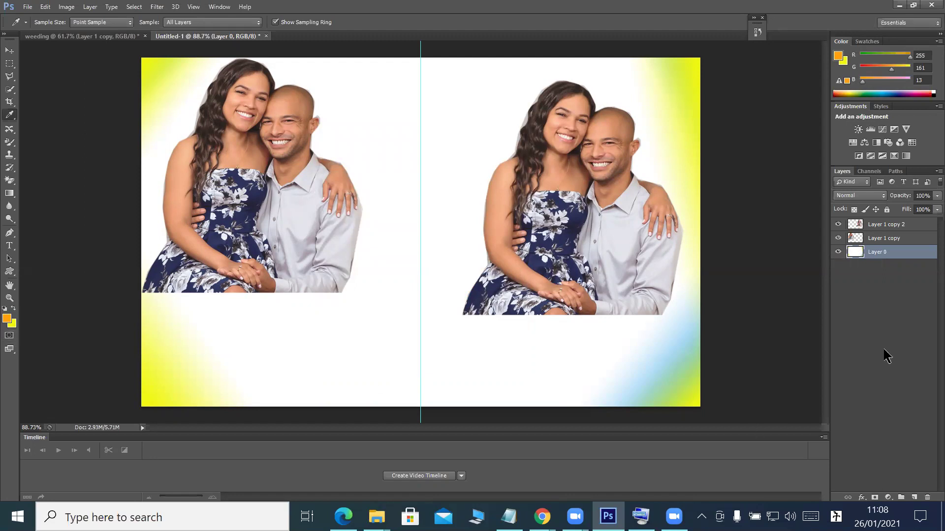
Try filling the white area of Layer 0 with orange using the Paint Bucket tool, and undo the fill
left_click(10, 194)
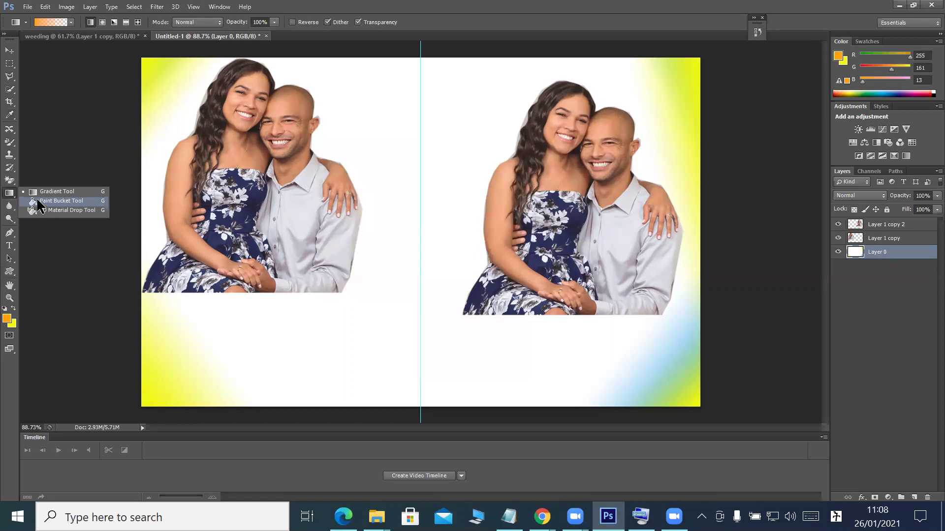
left_click(38, 200)
left_click(301, 323)
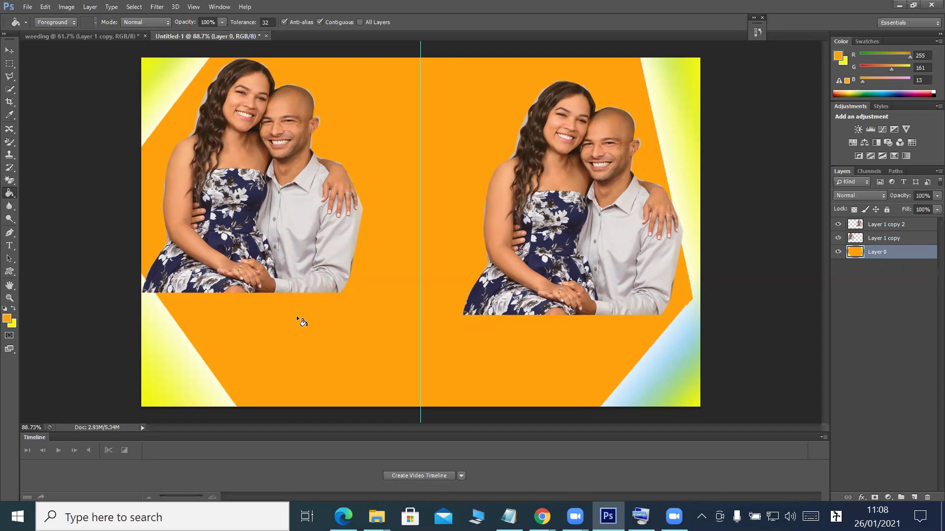
key("ctrl+z")
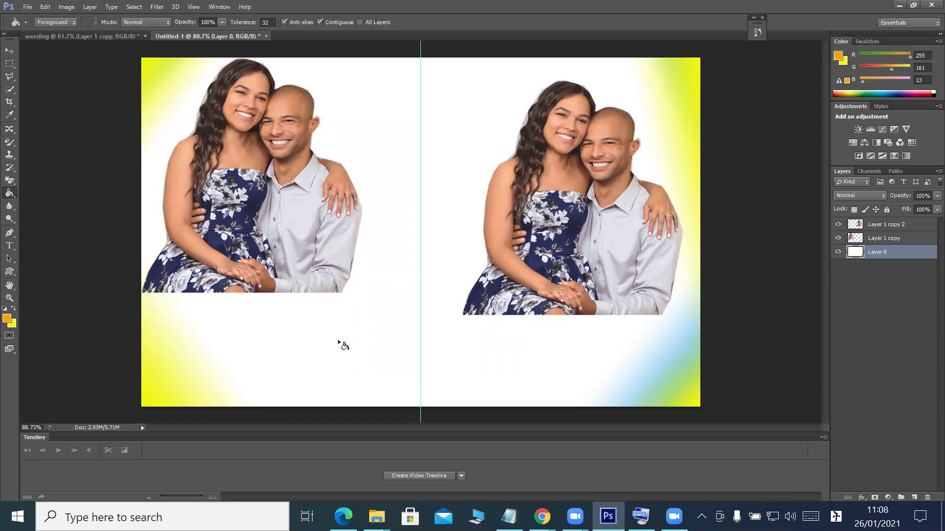
Paste the oranges image again, sample a leaf's green as the background colour, and delete the pasted layer
key("ctrl+v")
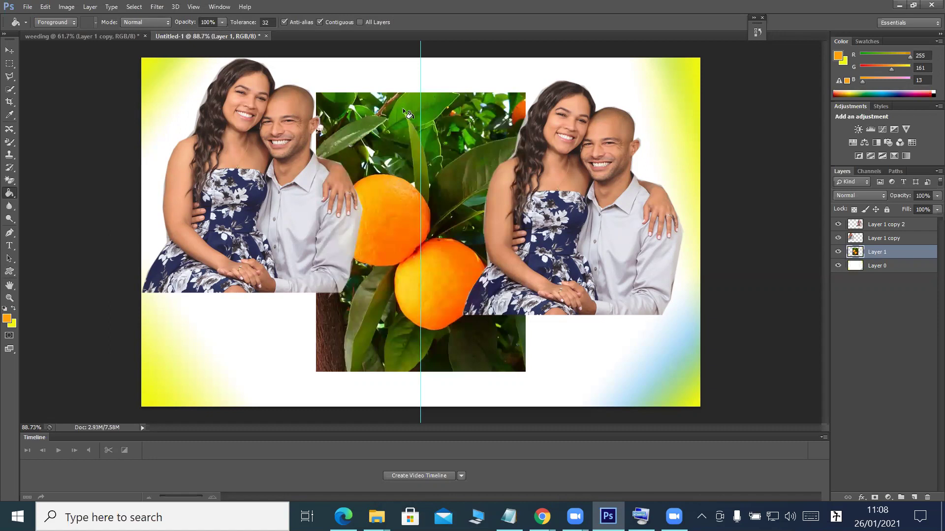
left_click(9, 114)
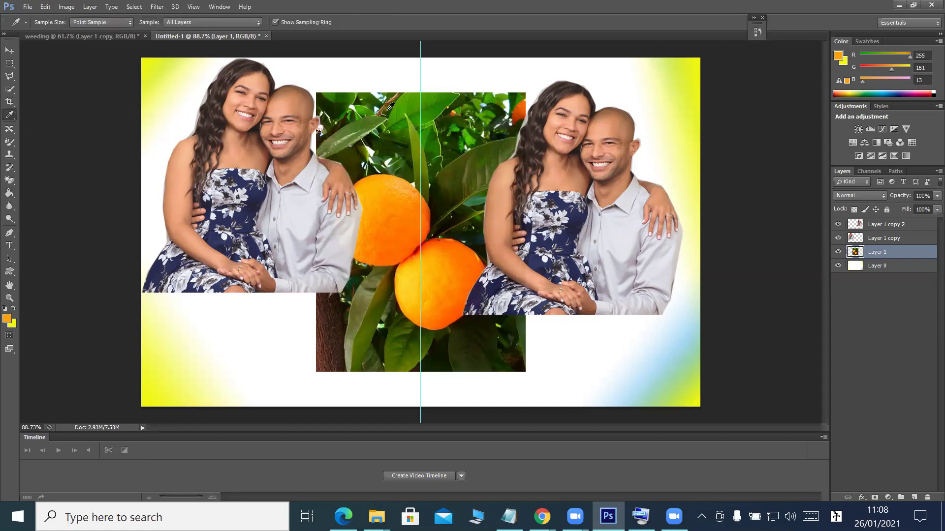
left_click(407, 109, "alt")
key("Delete")
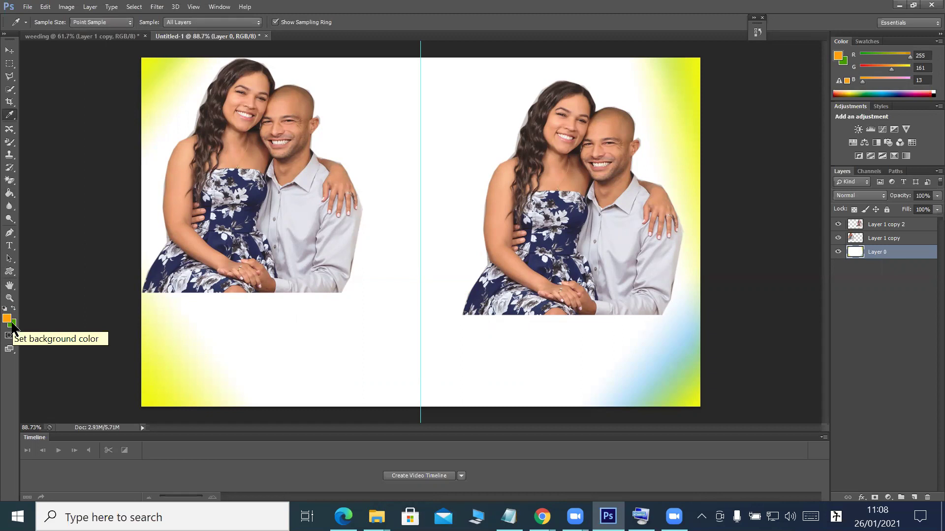
Swap green to the foreground and fill a band of Layer 0's lower-left gradient with the Paint Bucket tool
left_click(13, 308)
left_click(10, 193)
left_click(198, 359)
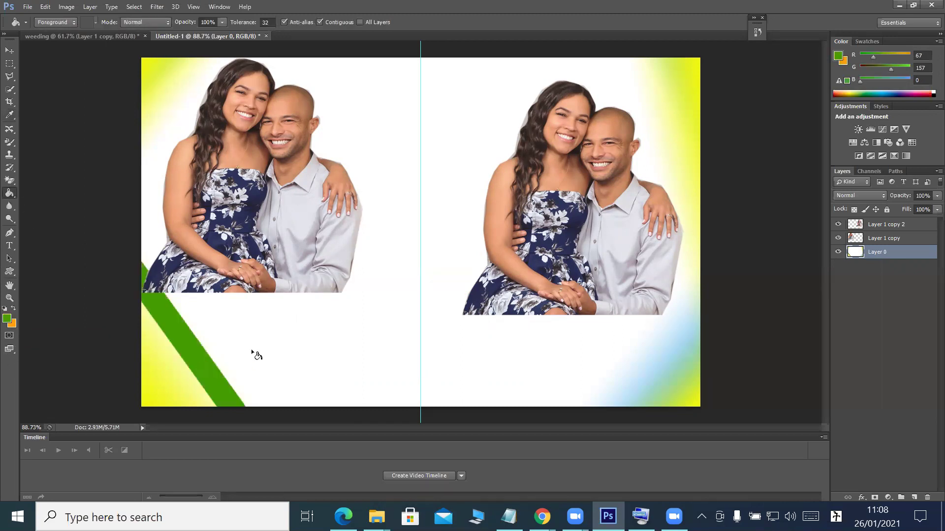
Try filling the white area of Layer 0 with green, return to the Eyedropper tool, and undo that fill
left_click(318, 331)
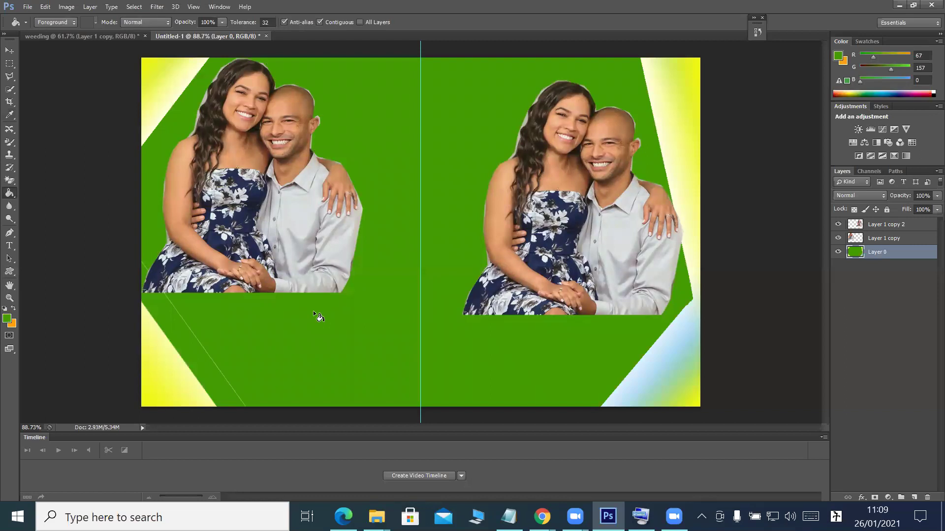
left_click(10, 114)
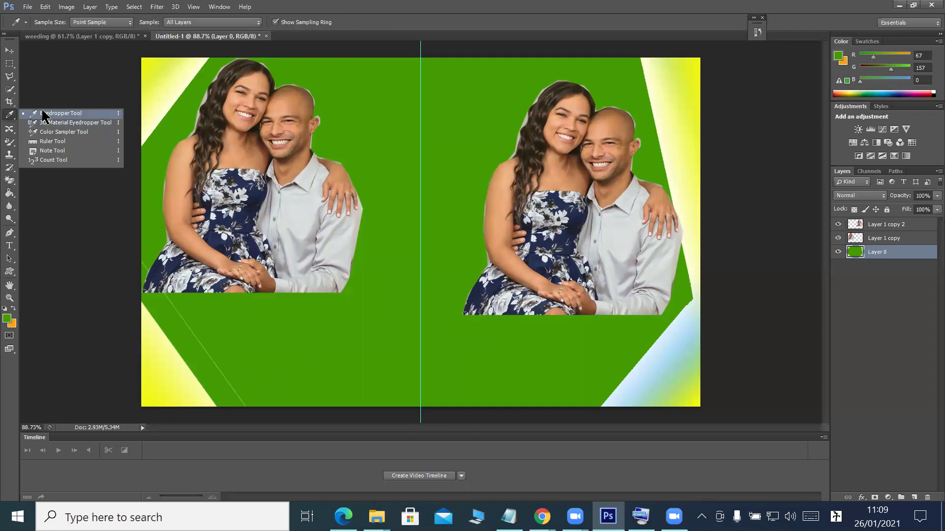
left_click(43, 116)
key("ctrl+z")
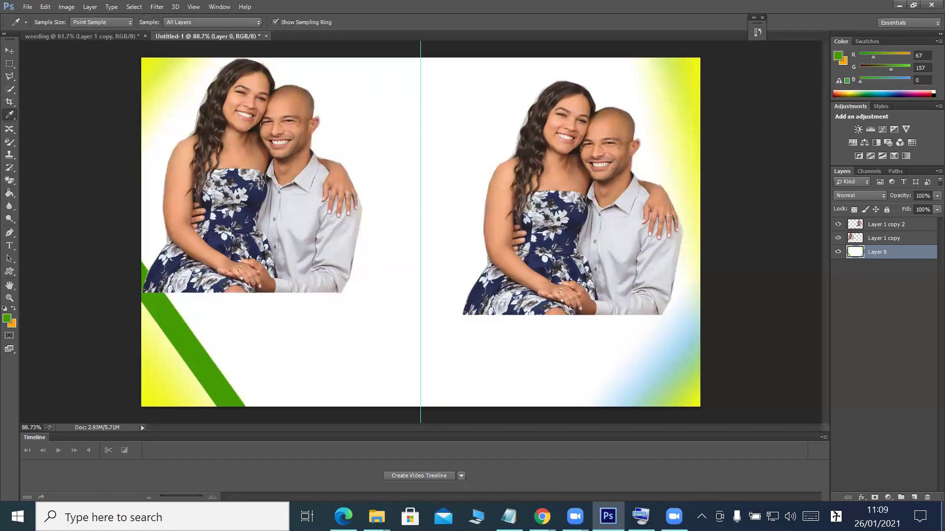